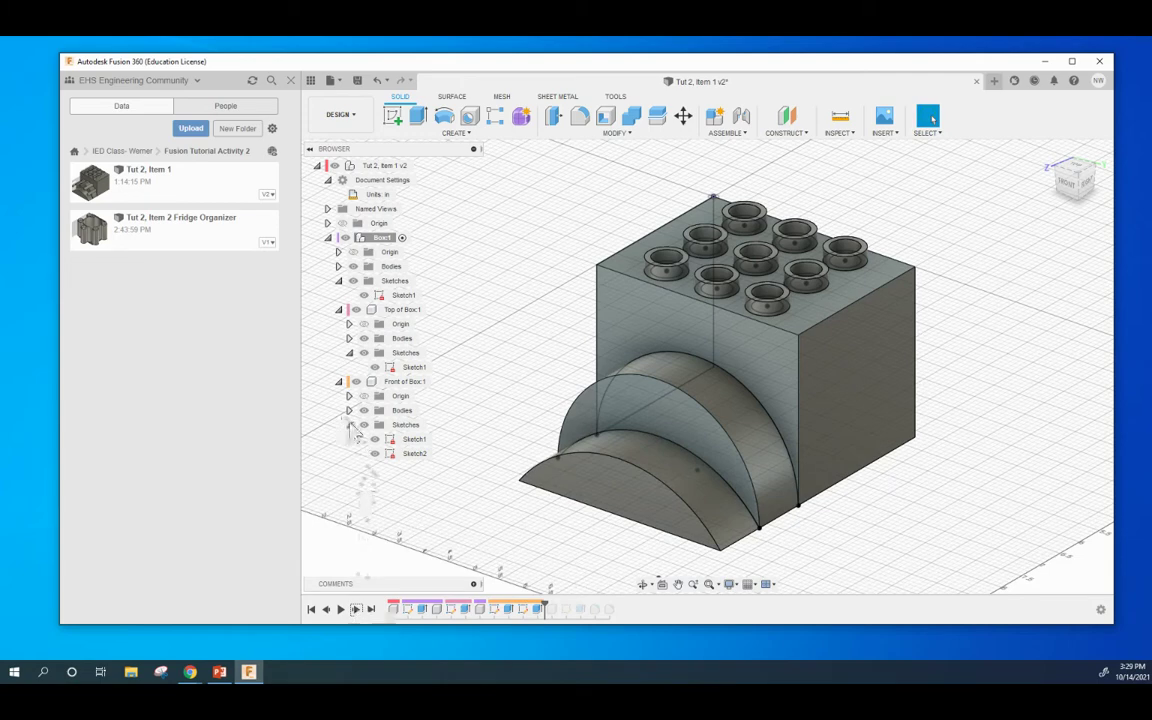
Play the finished Tut 2, Item 1 model's remaining timeline features one at a time up to the last feature.
{"action": "left_click", "coordinate": [360, 612]}
{"action": "left_click", "coordinate": [339, 468]}
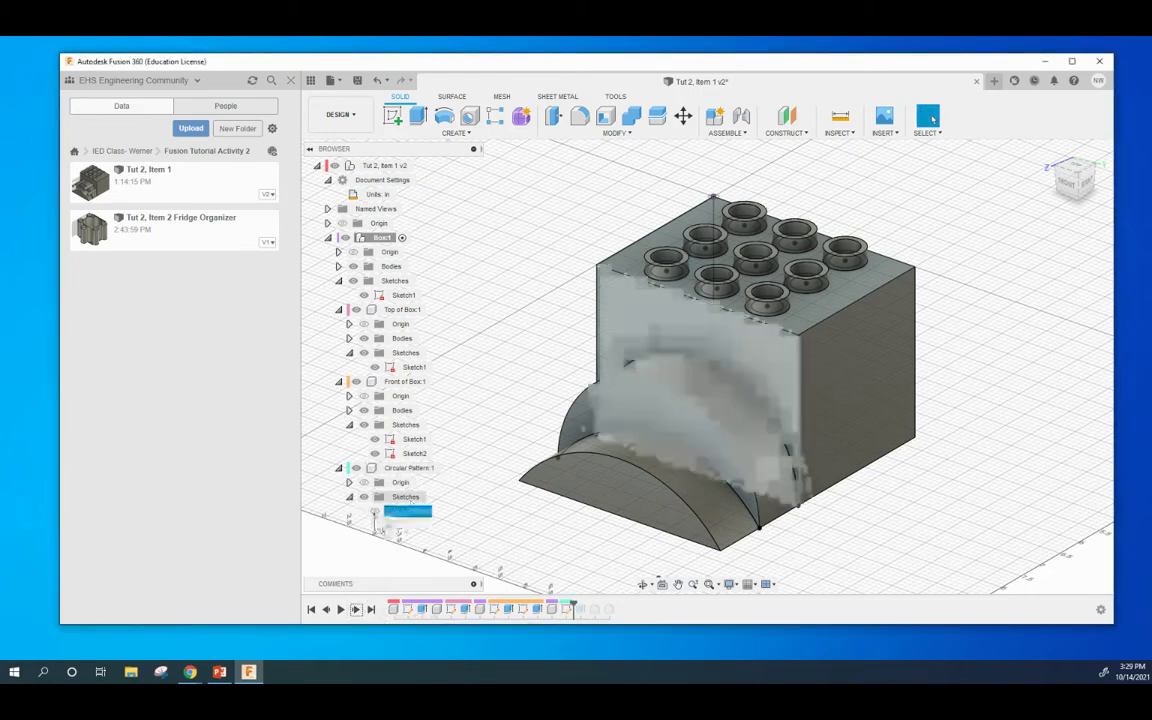
{"action": "left_click", "coordinate": [355, 610]}
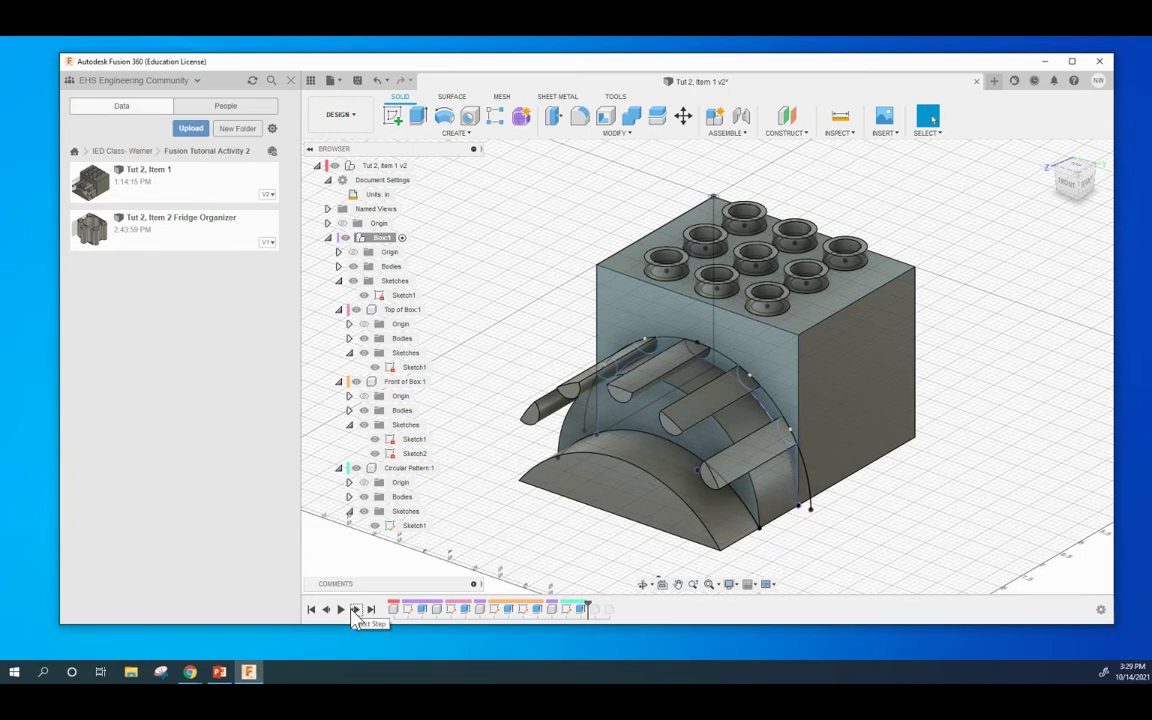
{"action": "left_click", "coordinate": [355, 609]}
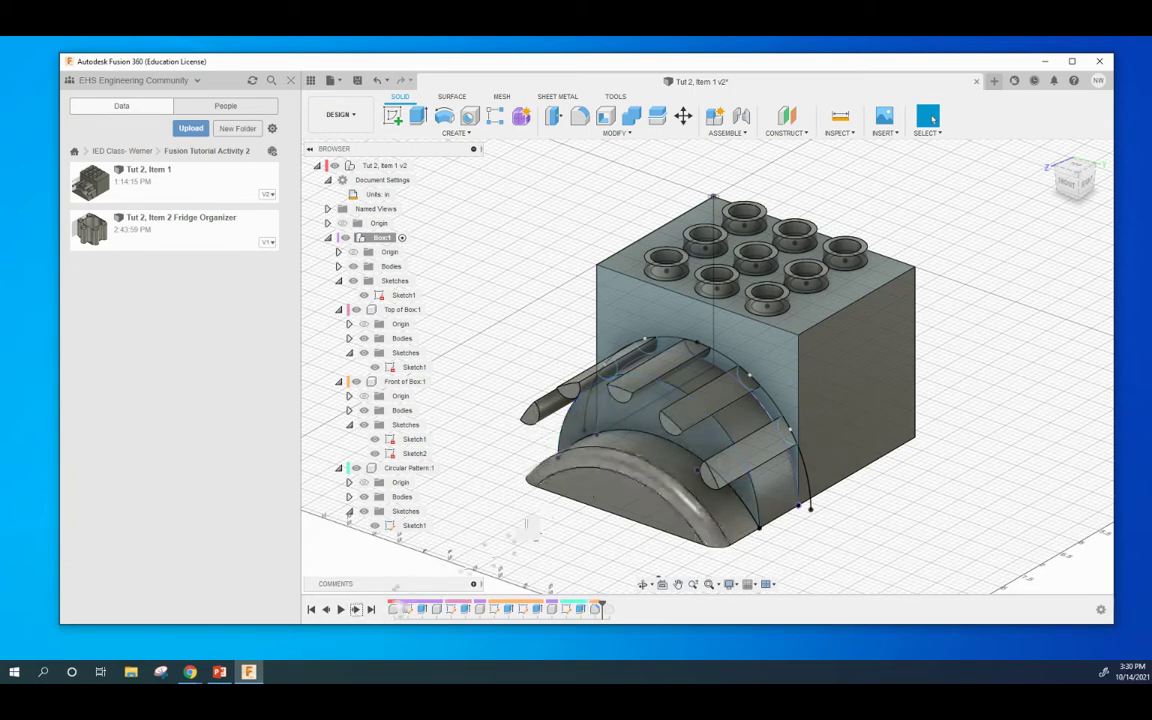
{"action": "left_click", "coordinate": [355, 609]}
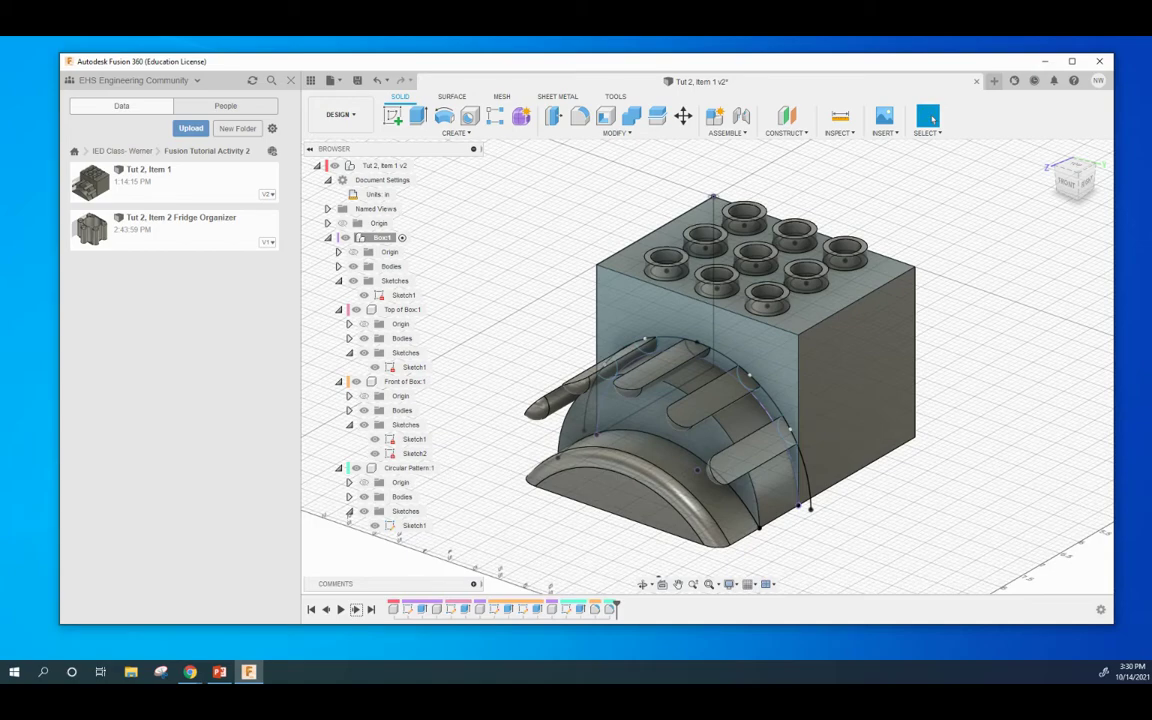
Create a new design and save it as "Tut 2, Item 1" in the Fusion Tutorial Activity 2 folder.
{"action": "key", "text": "ctrl+n"}
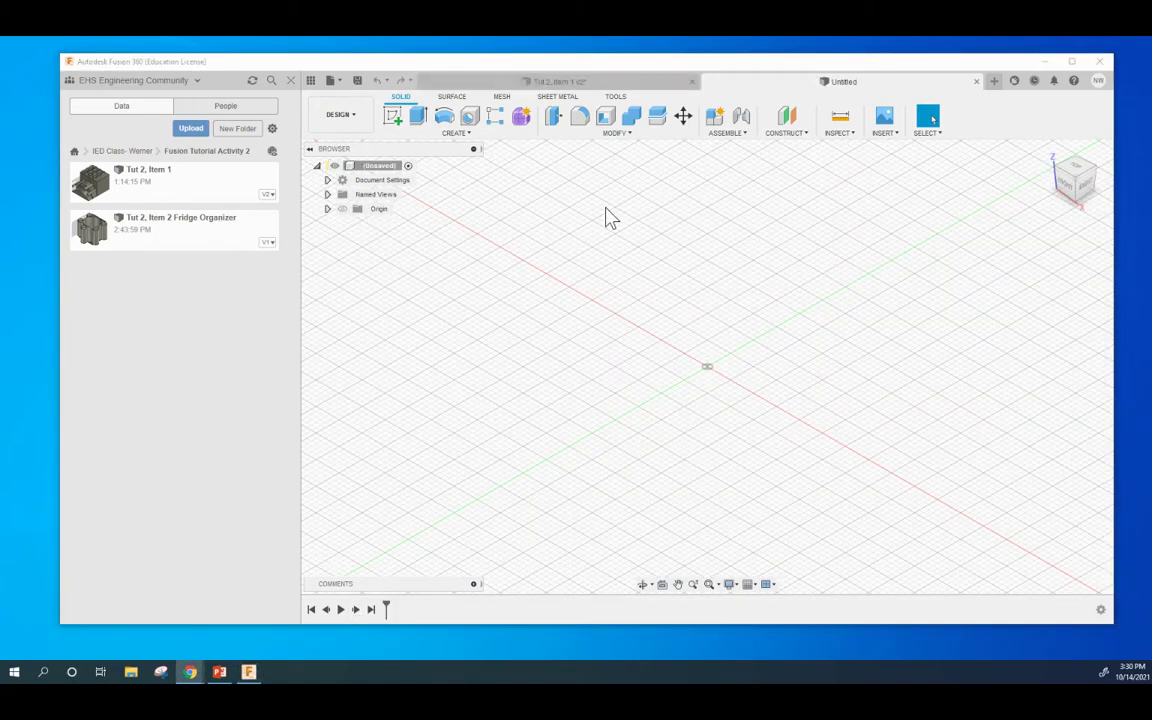
{"action": "left_click", "coordinate": [120, 150]}
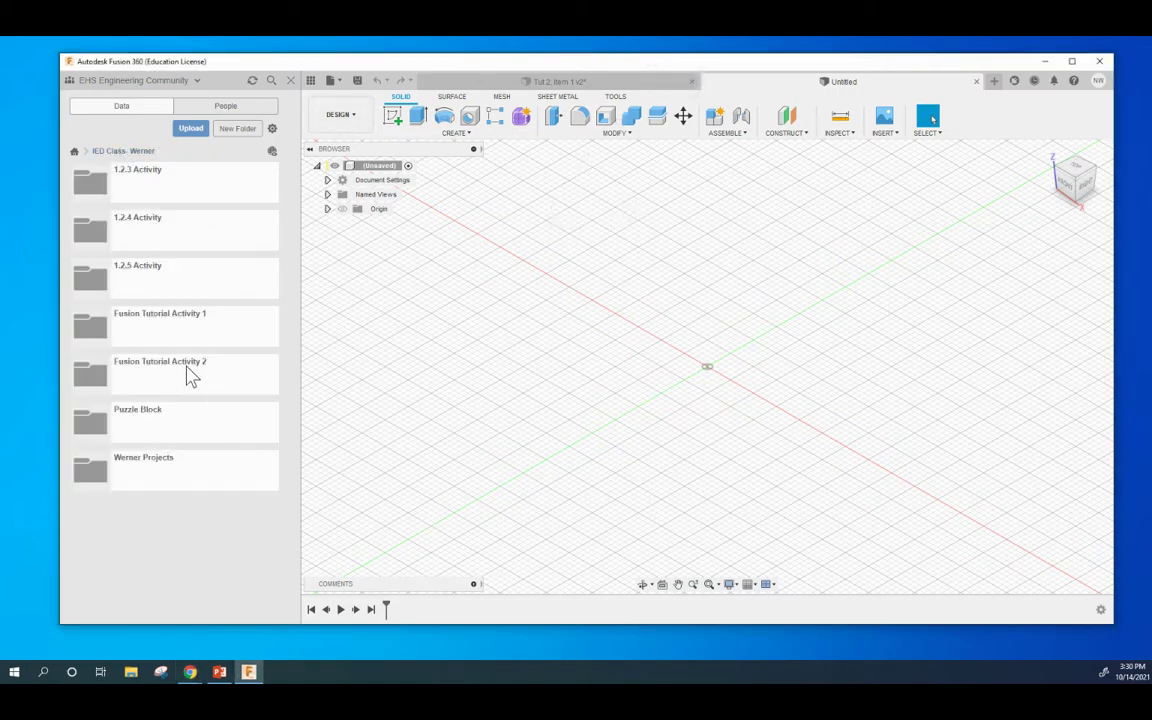
{"action": "left_click", "coordinate": [130, 350]}
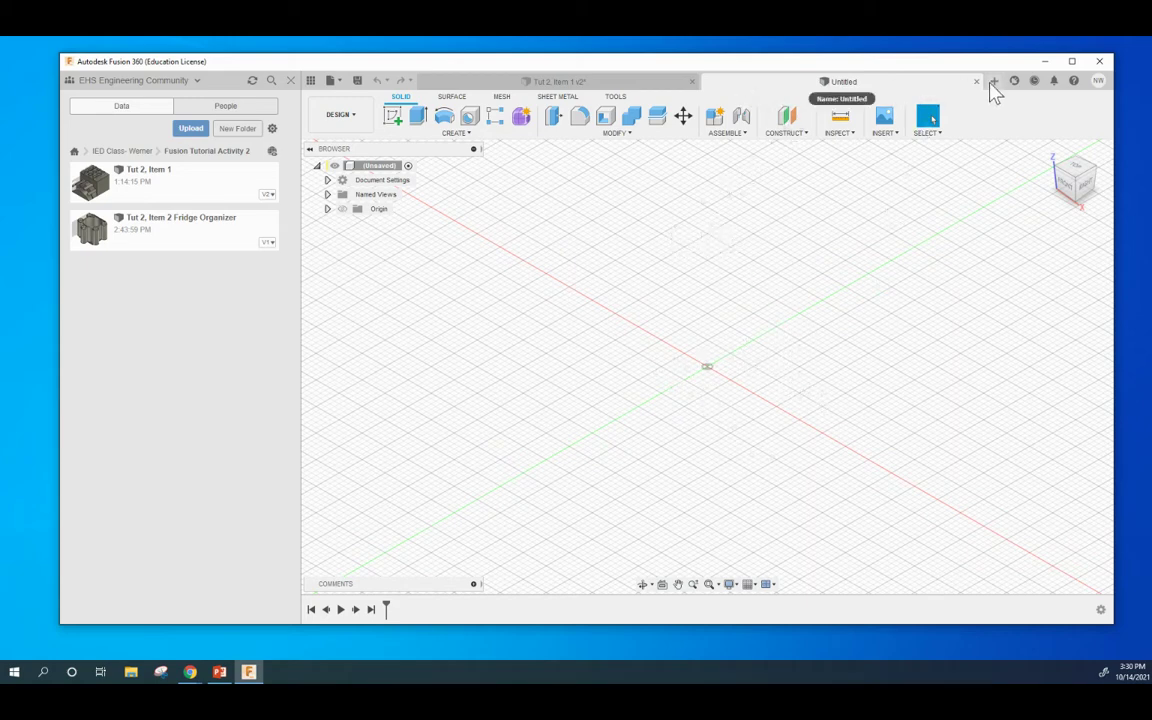
{"action": "left_click", "coordinate": [331, 80]}
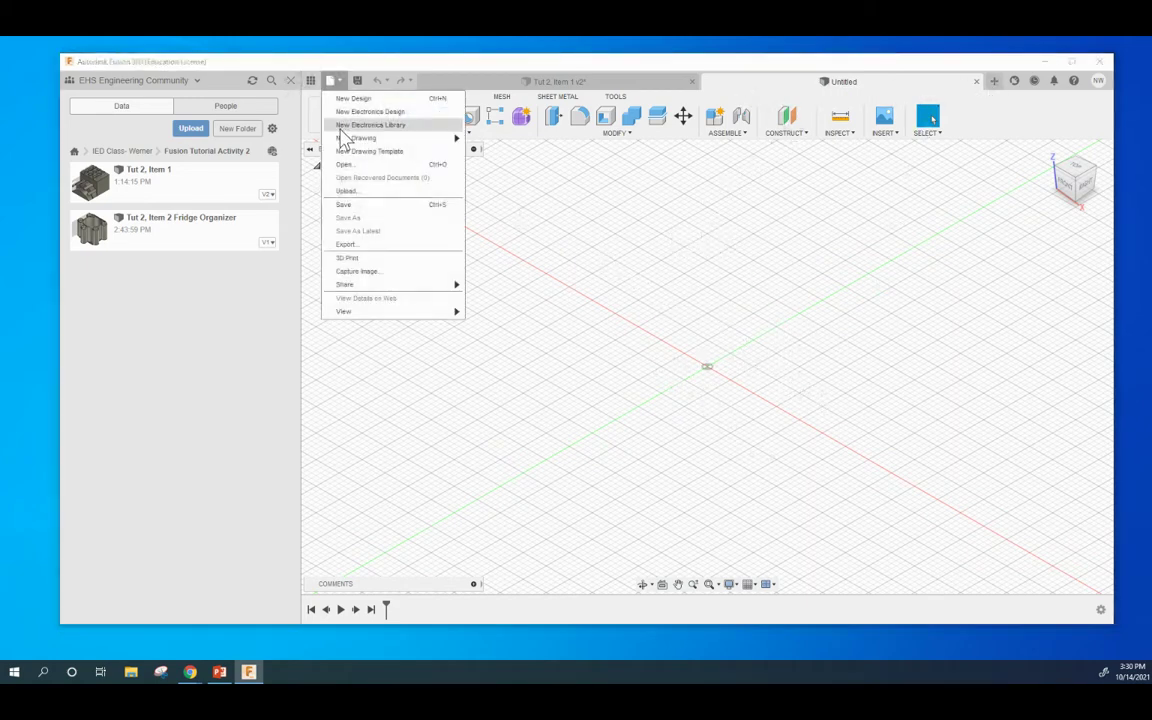
{"action": "left_click", "coordinate": [364, 210]}
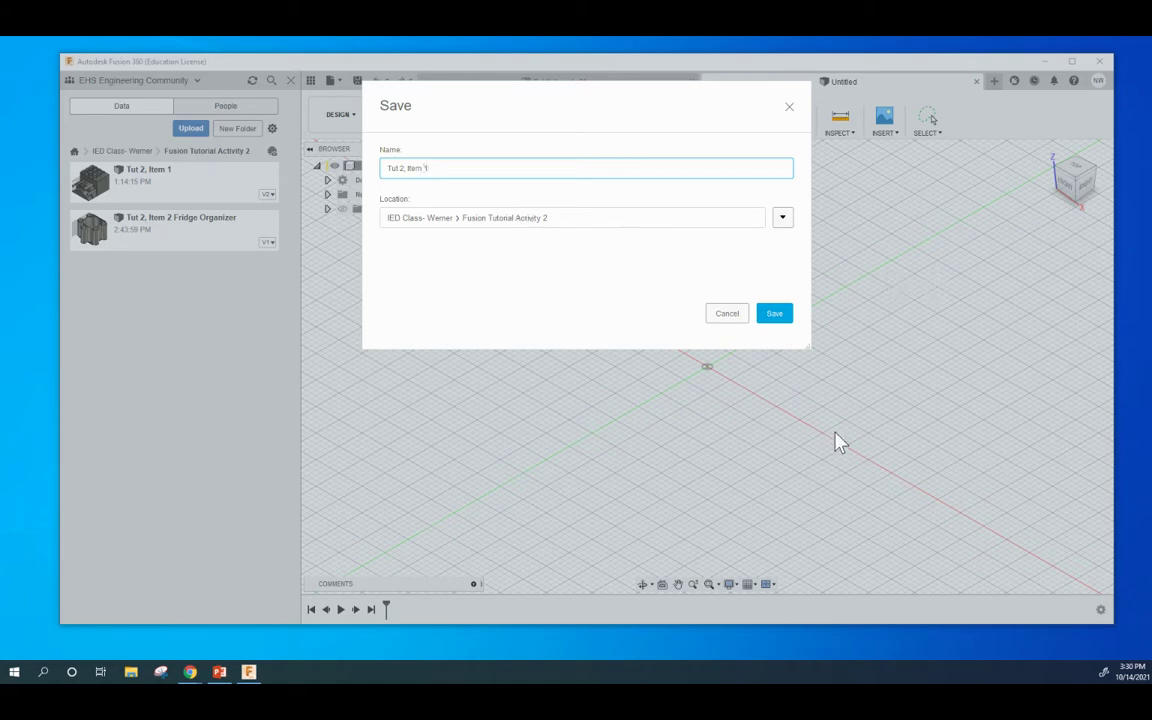
{"action": "left_click", "coordinate": [776, 315]}
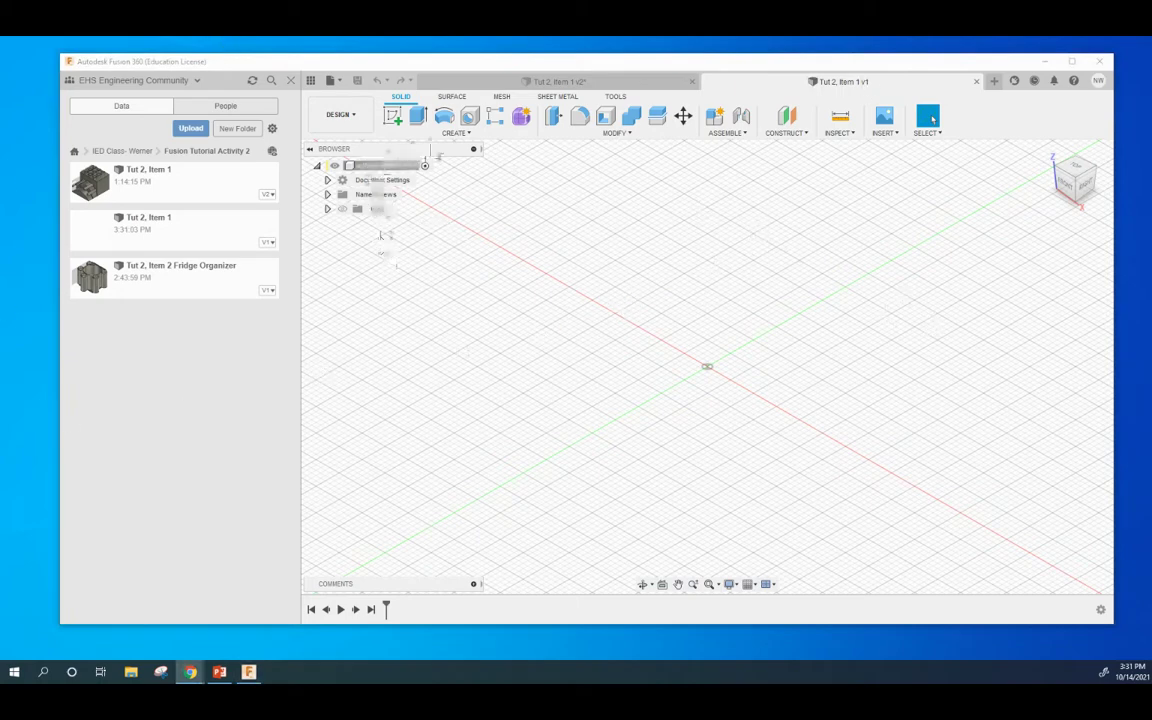
Create a new internal standard component named Box in the design.
{"action": "left_click", "coordinate": [468, 136]}
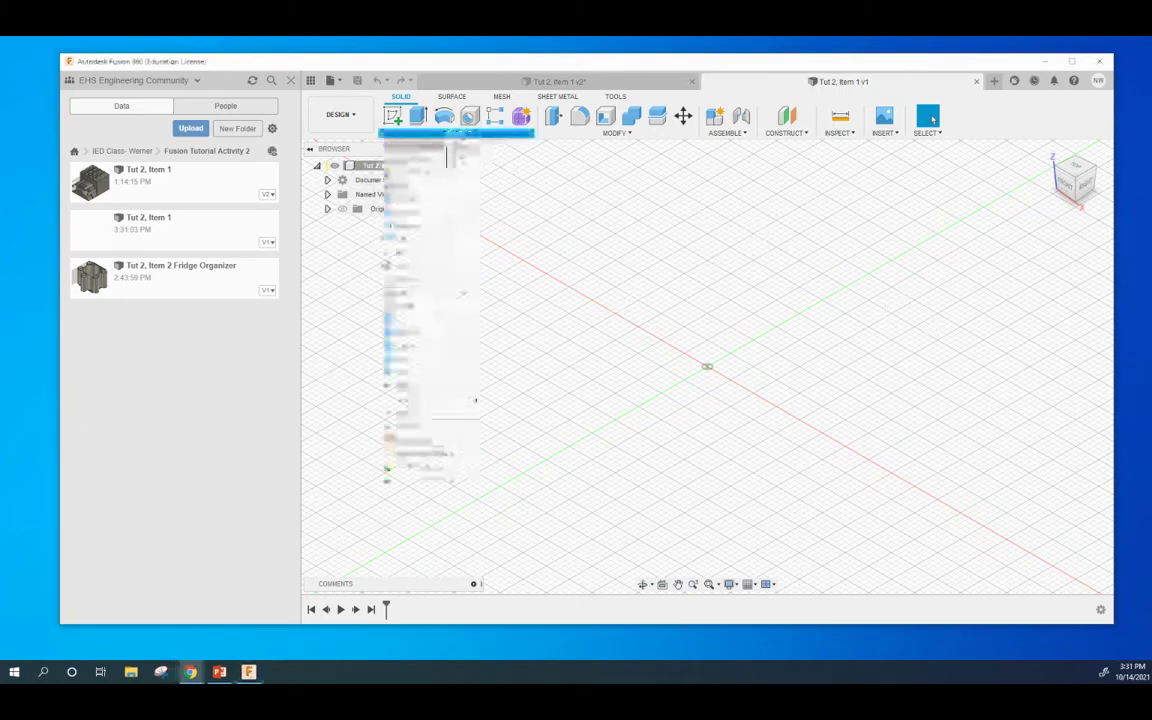
{"action": "left_click", "coordinate": [415, 148]}
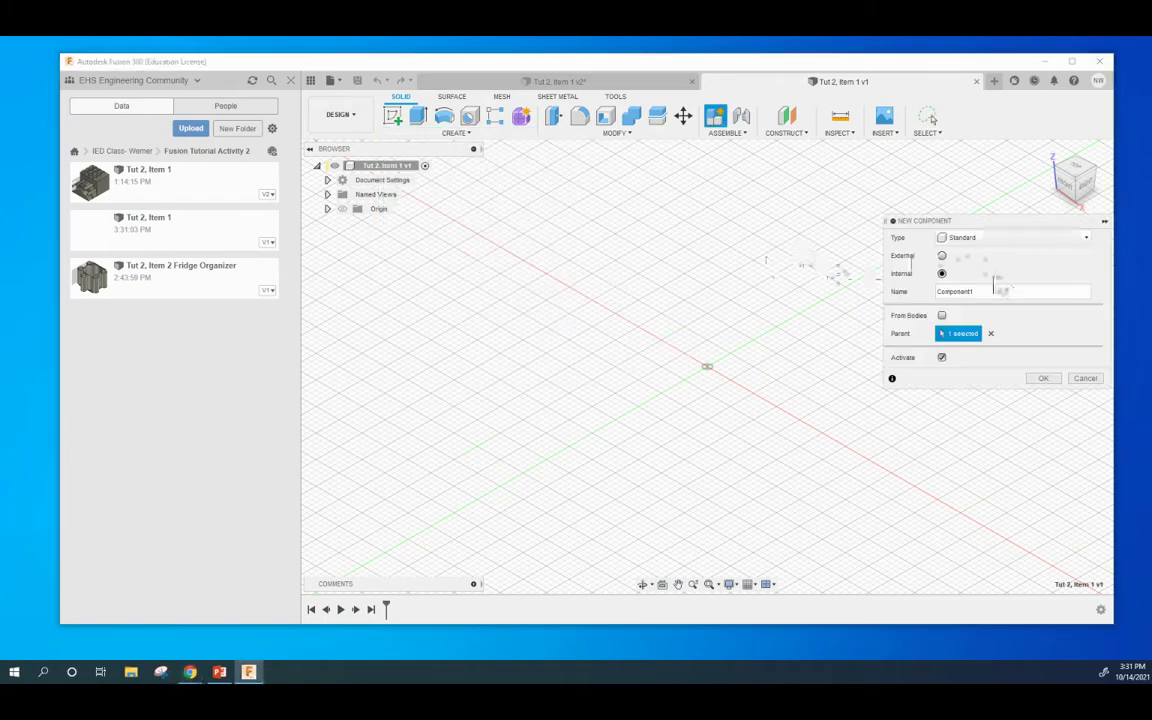
{"action": "double_click", "coordinate": [950, 291]}
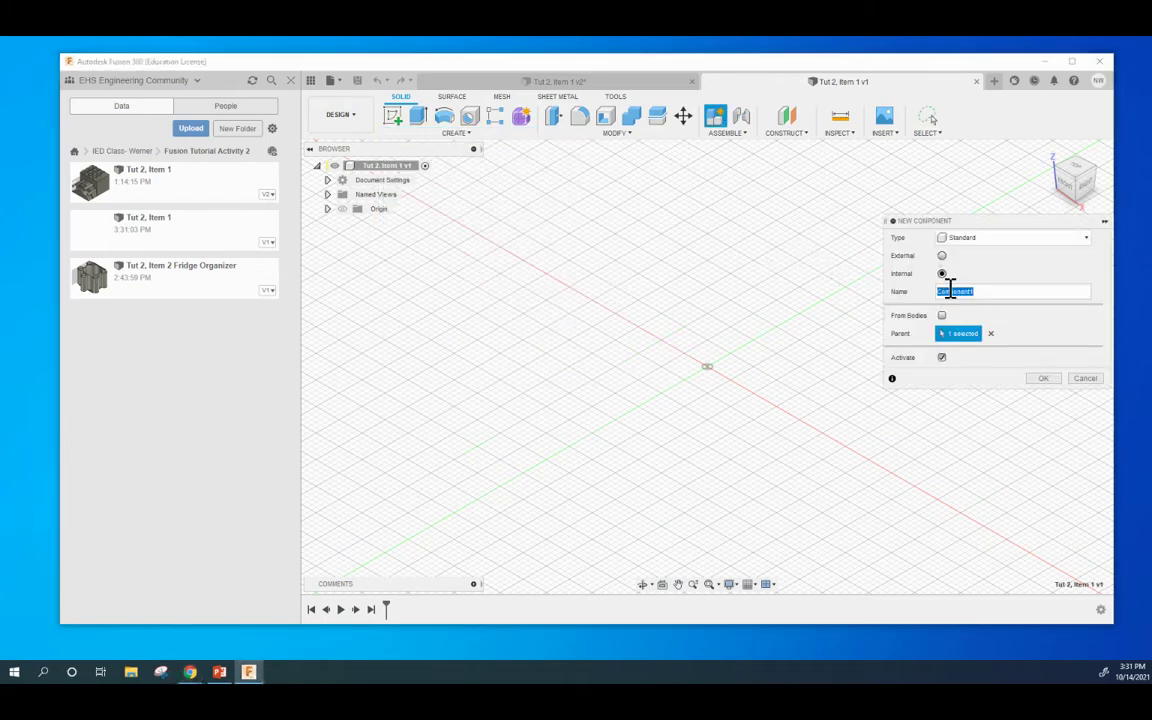
{"action": "type", "text": "Box"}
{"action": "left_click", "coordinate": [1041, 379]}
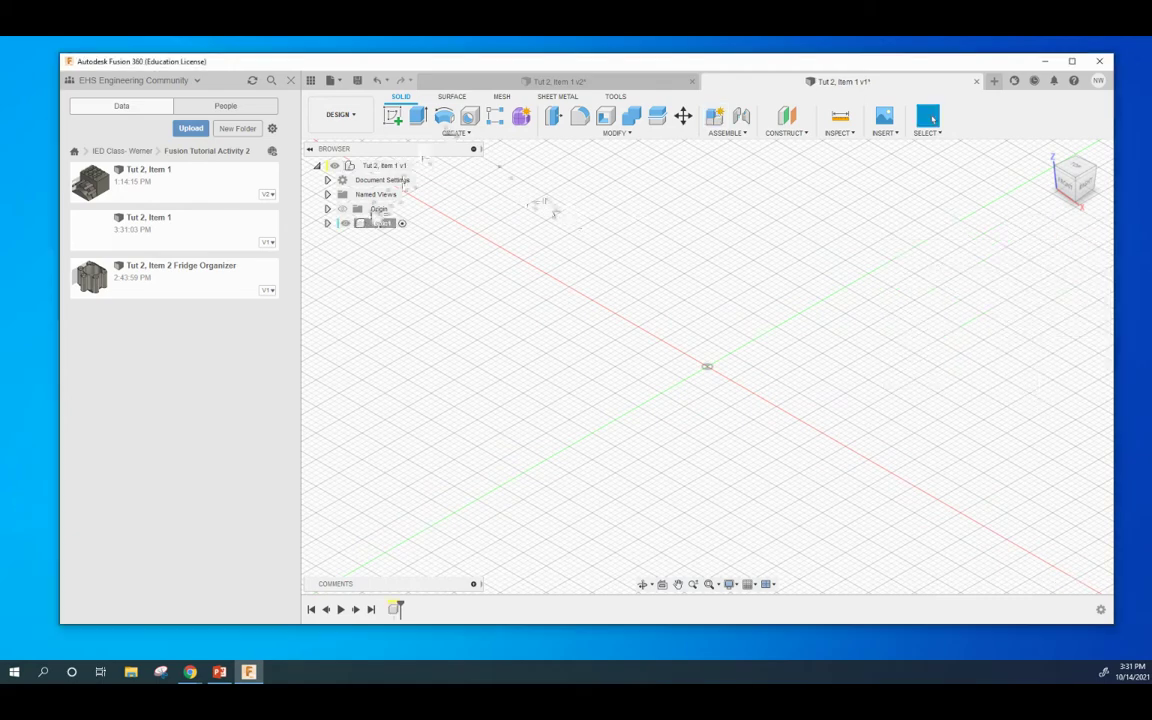
Sketch a 3 in by 3 in rectangle on the front plane with one corner at the origin.
{"action": "left_click", "coordinate": [393, 117]}
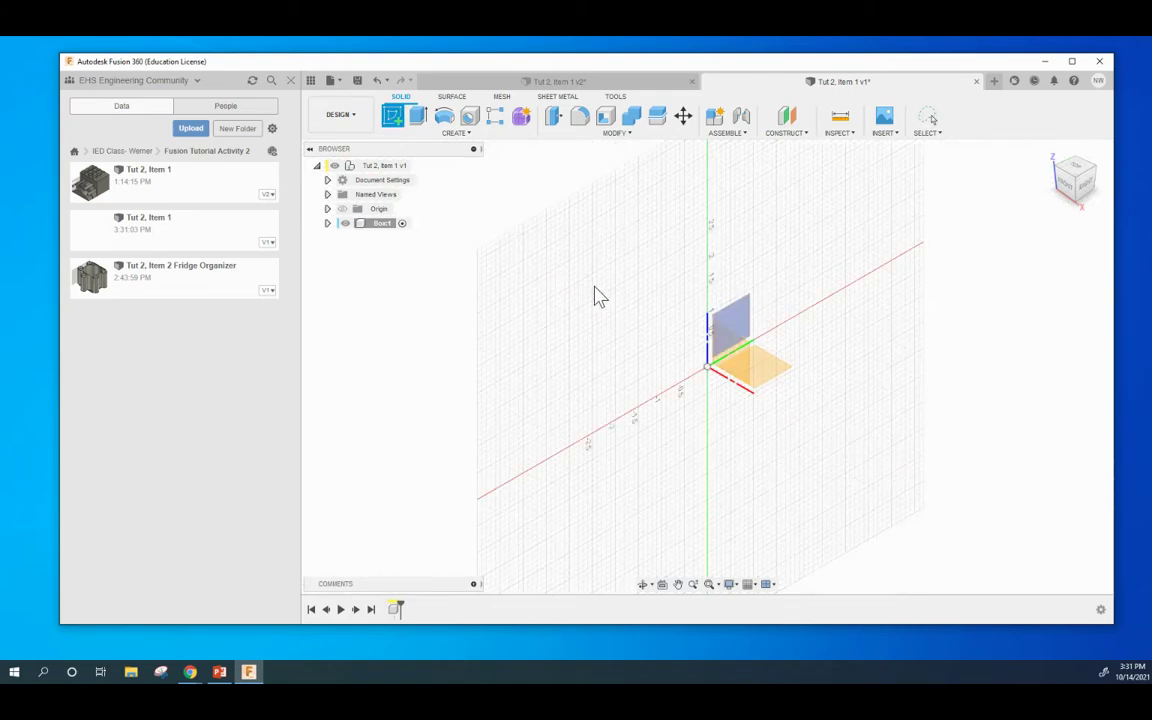
{"action": "left_click", "coordinate": [742, 358]}
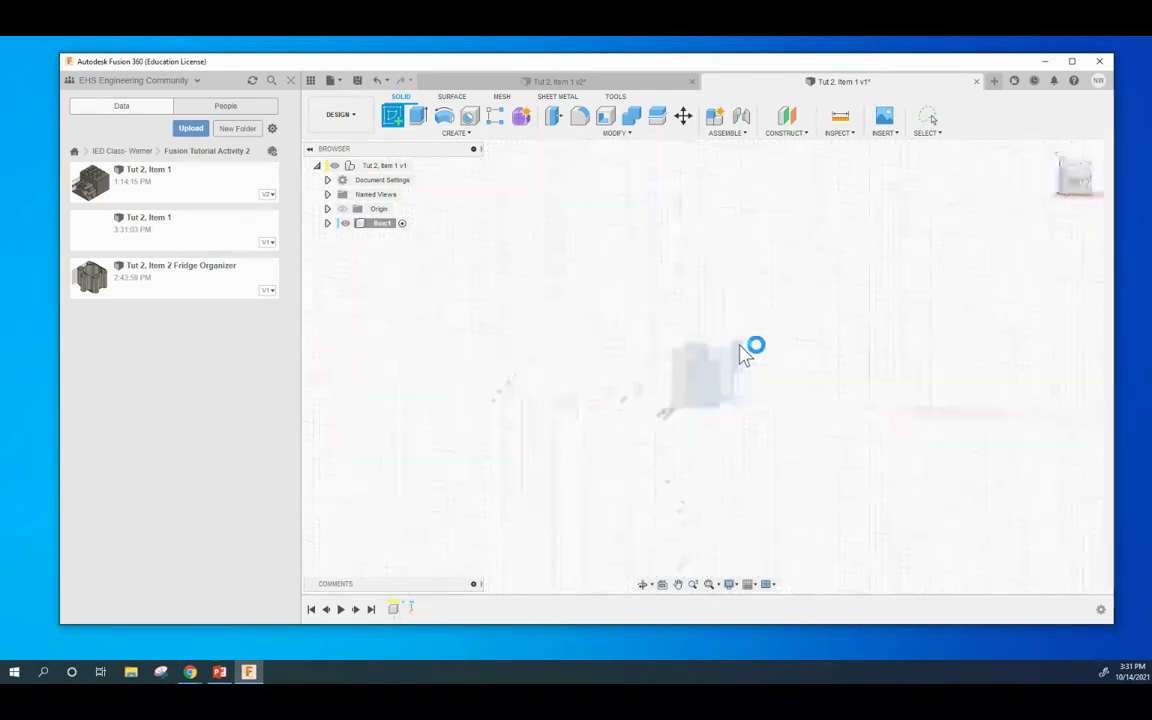
{"action": "left_click", "coordinate": [418, 116]}
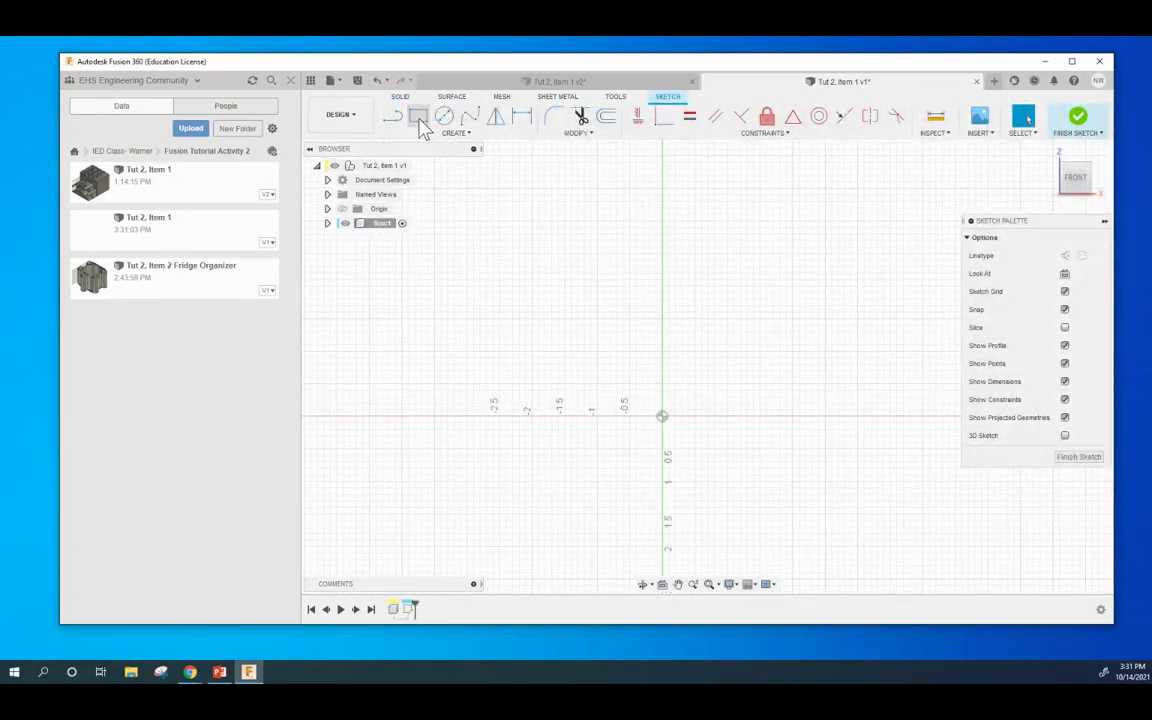
{"action": "left_click", "coordinate": [663, 417]}
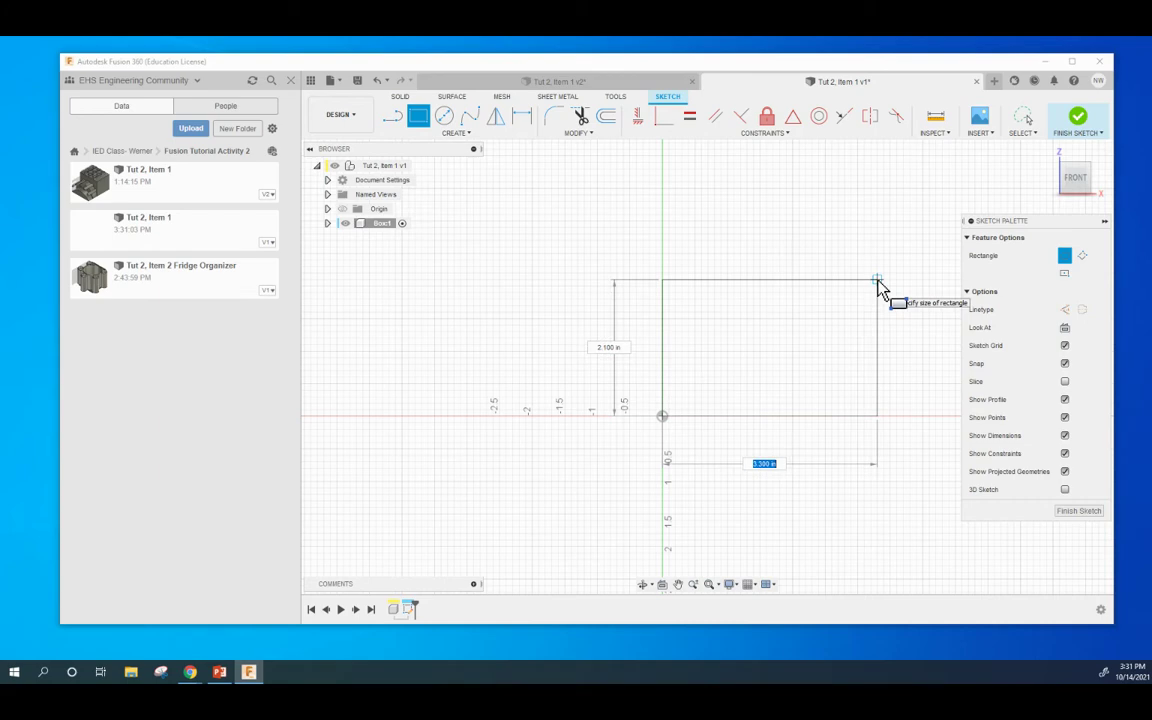
{"action": "type", "text": "3"}
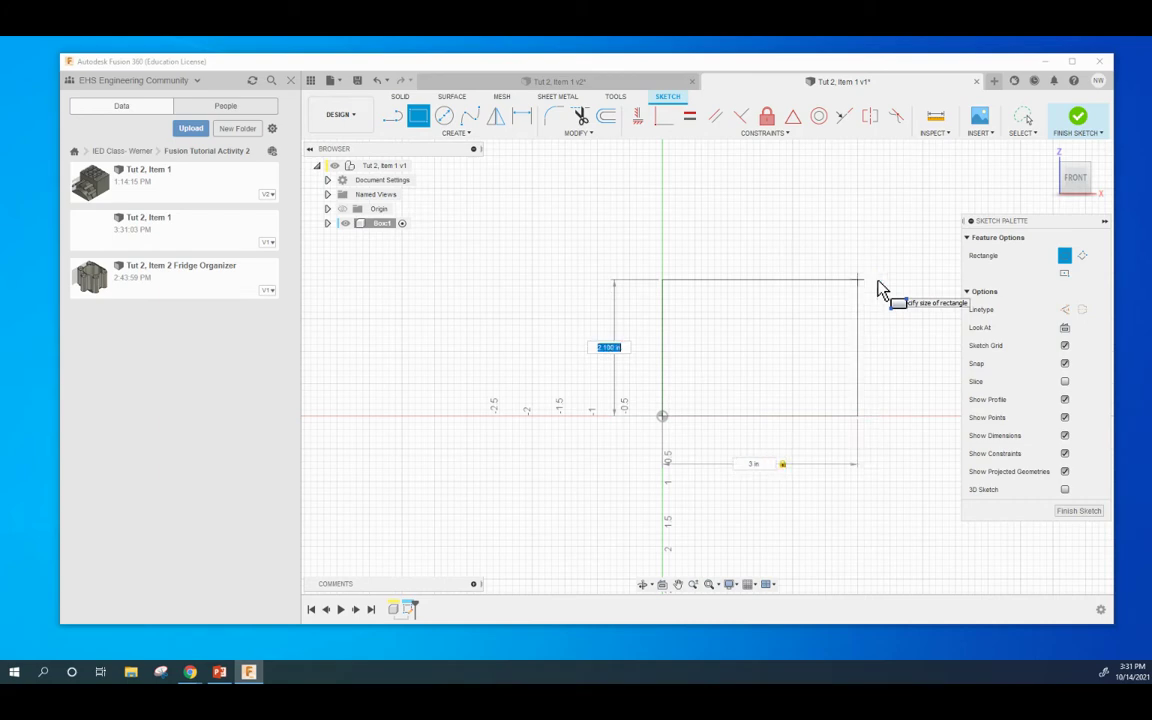
{"action": "type", "text": "3"}
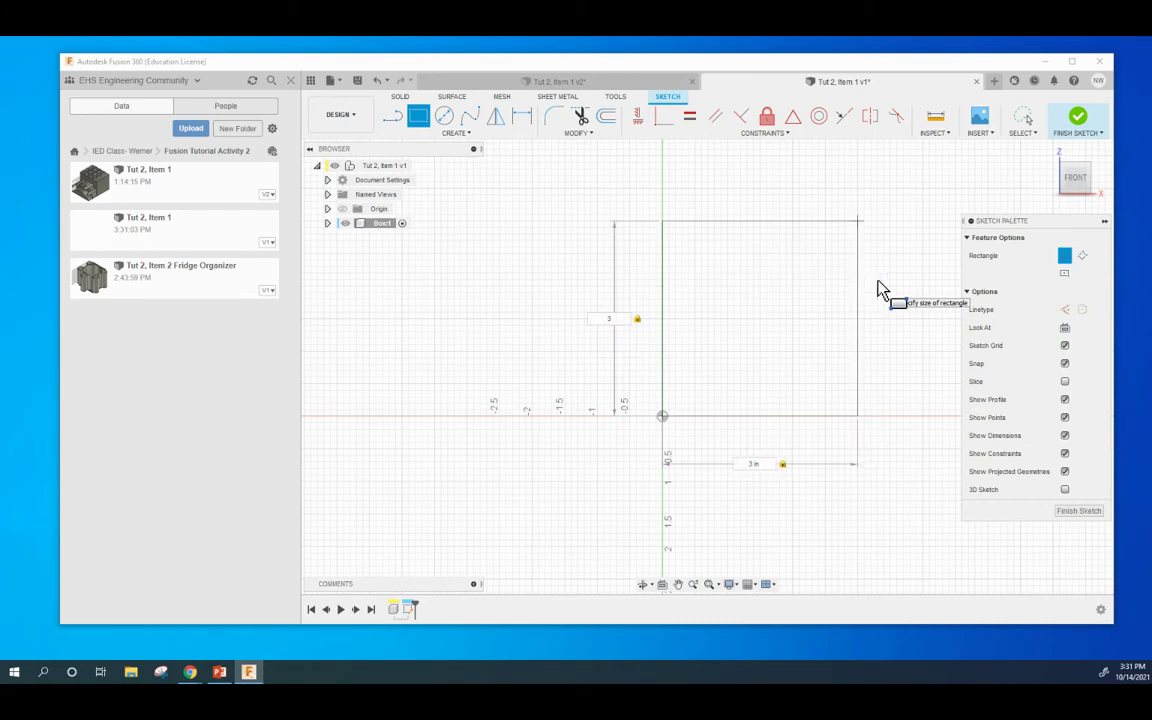
{"action": "key", "text": "Return"}
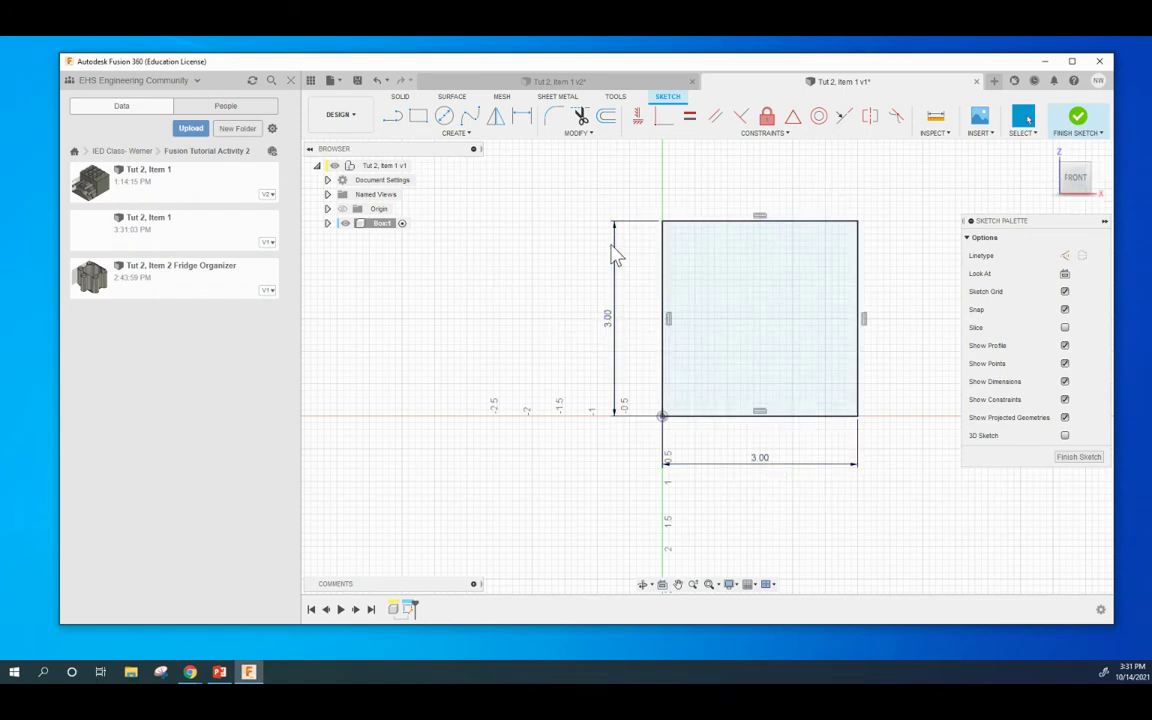
{"action": "left_click", "coordinate": [522, 116]}
{"action": "left_click", "coordinate": [722, 221]}
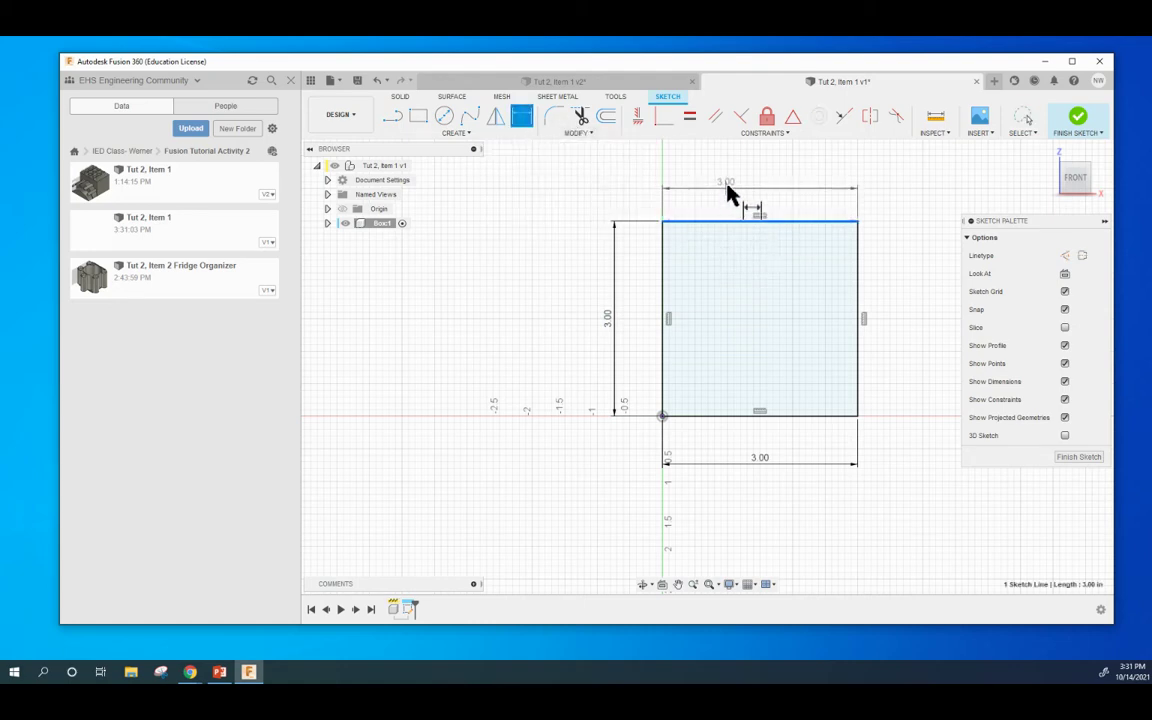
{"action": "key", "text": "Escape"}
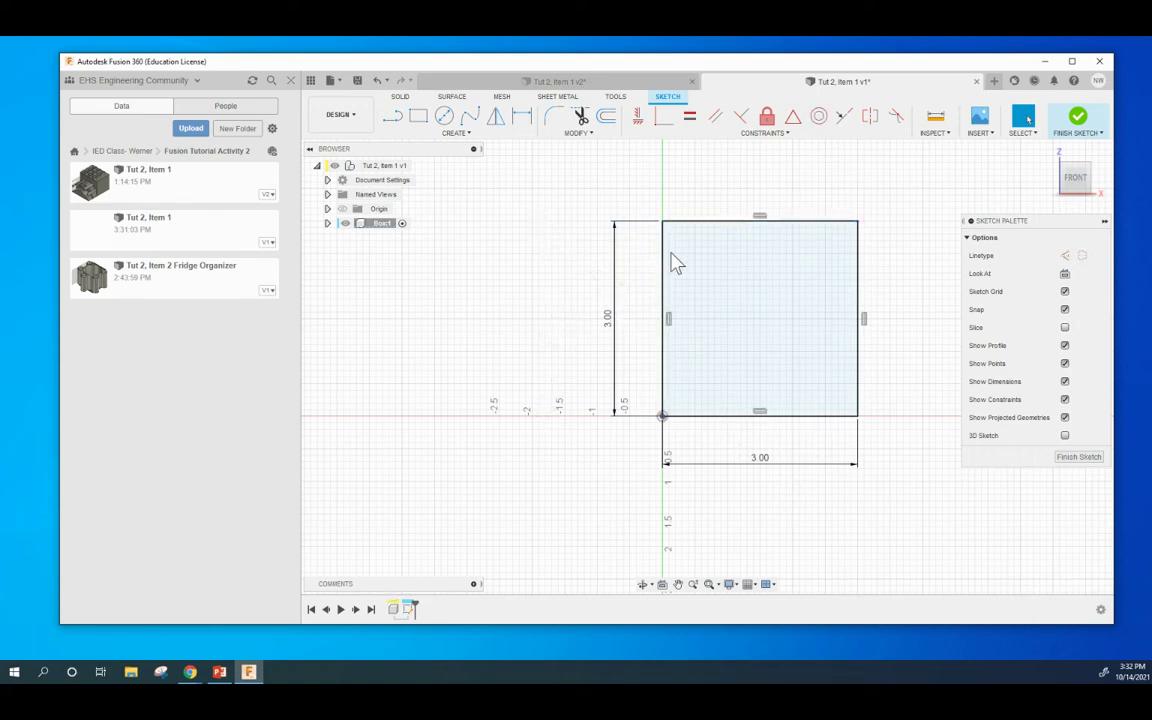
{"action": "left_click", "coordinate": [581, 117]}
{"action": "key", "text": "Escape"}
Finish the sketch and extrude the square profile 4 in as a new body.
{"action": "left_click", "coordinate": [1078, 116]}
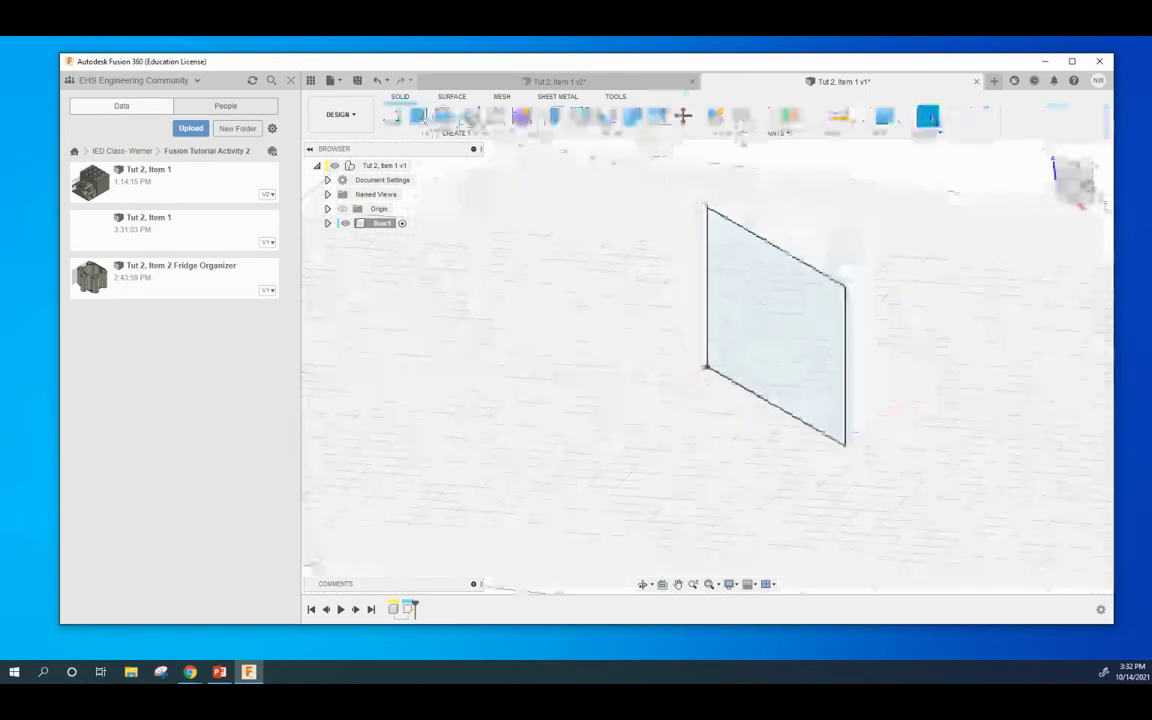
{"action": "left_click", "coordinate": [418, 118]}
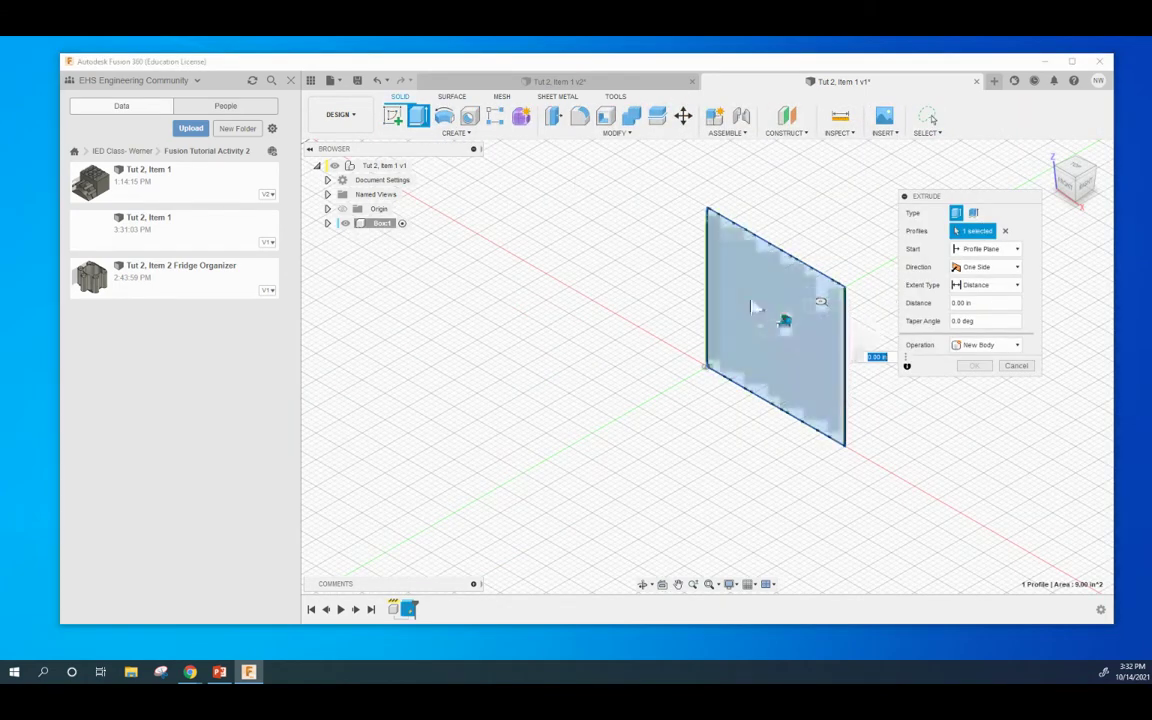
{"action": "left_click", "coordinate": [985, 303]}
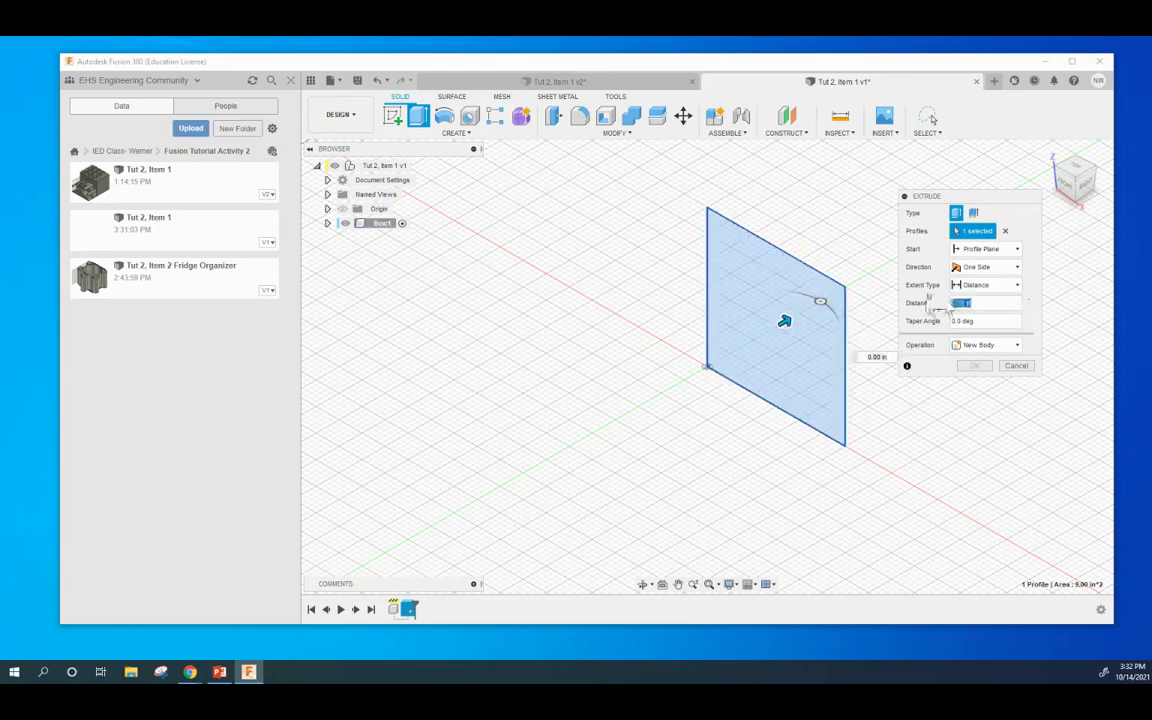
{"action": "type", "text": "4"}
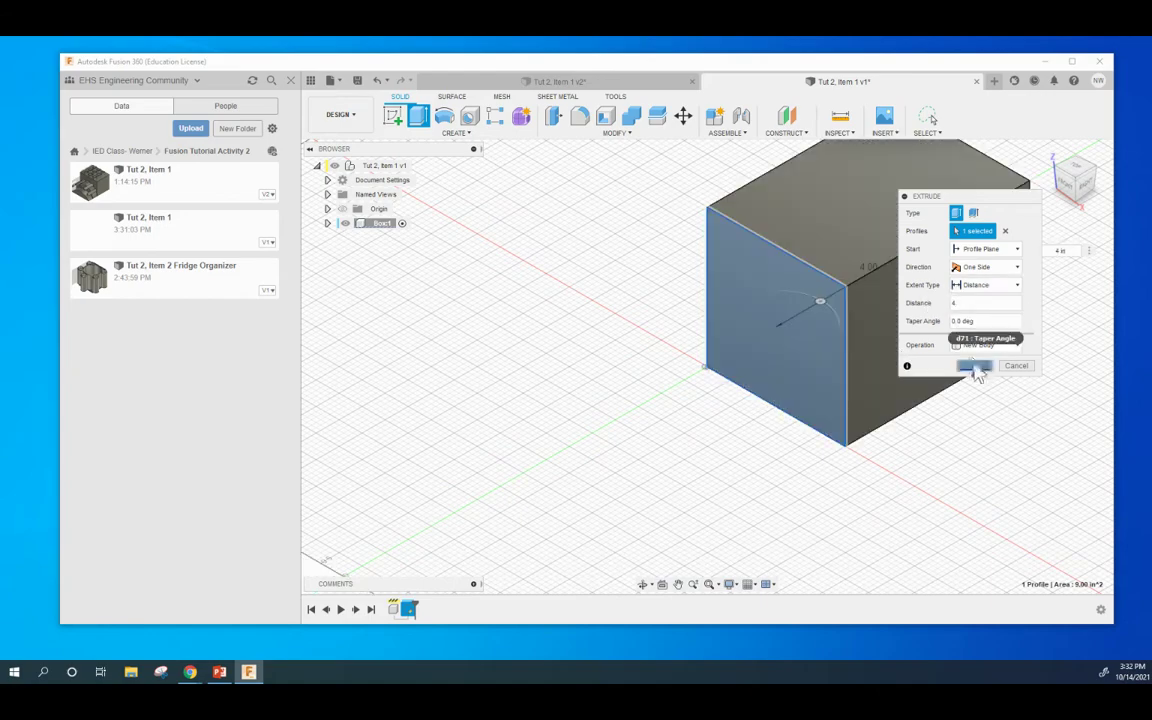
{"action": "left_click", "coordinate": [977, 366]}
Make the box's 4 in wide side the front view and show the model in the home view.
{"action": "middle_click_drag", "start_coordinate": [933, 321], "coordinate": [708, 388]}
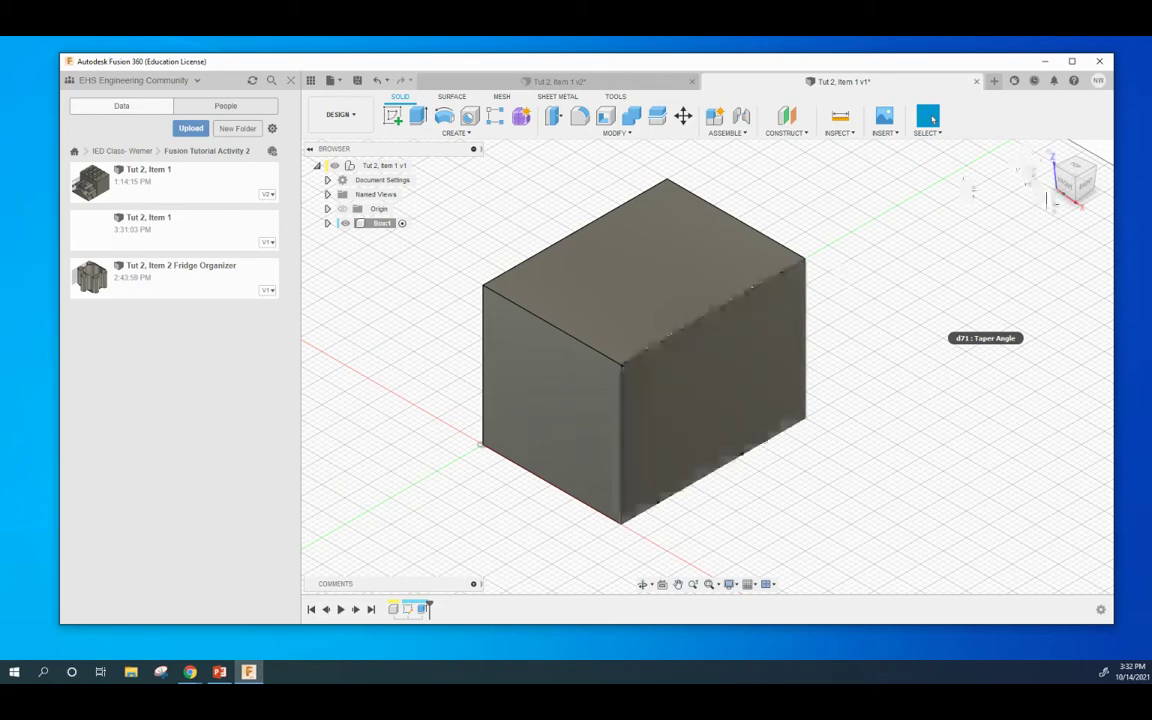
{"action": "left_click", "coordinate": [1088, 193]}
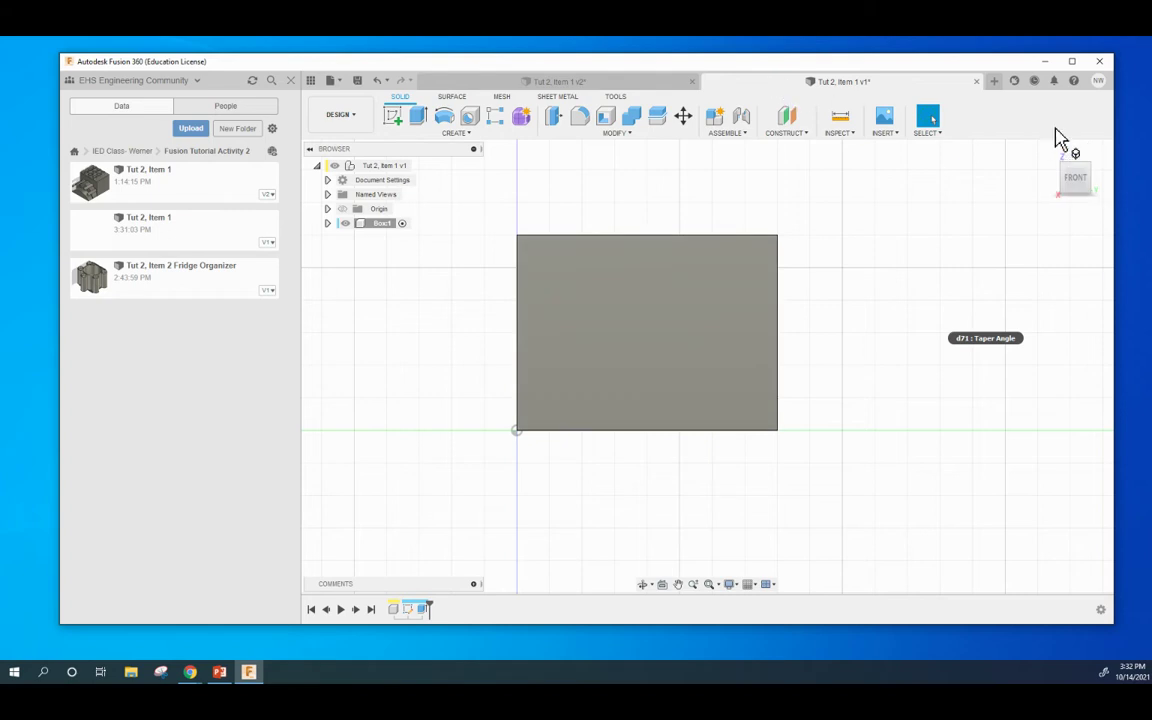
{"action": "left_click", "coordinate": [1088, 178]}
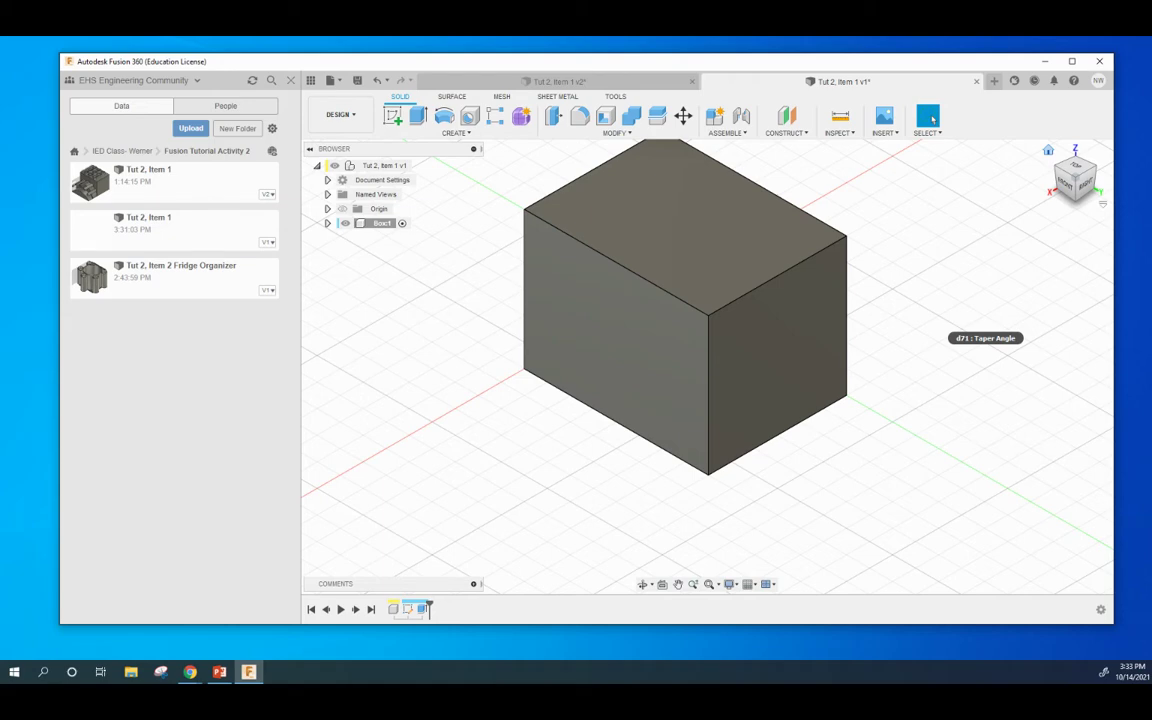
{"action": "middle_click_drag", "start_coordinate": [951, 231], "coordinate": [912, 276]}
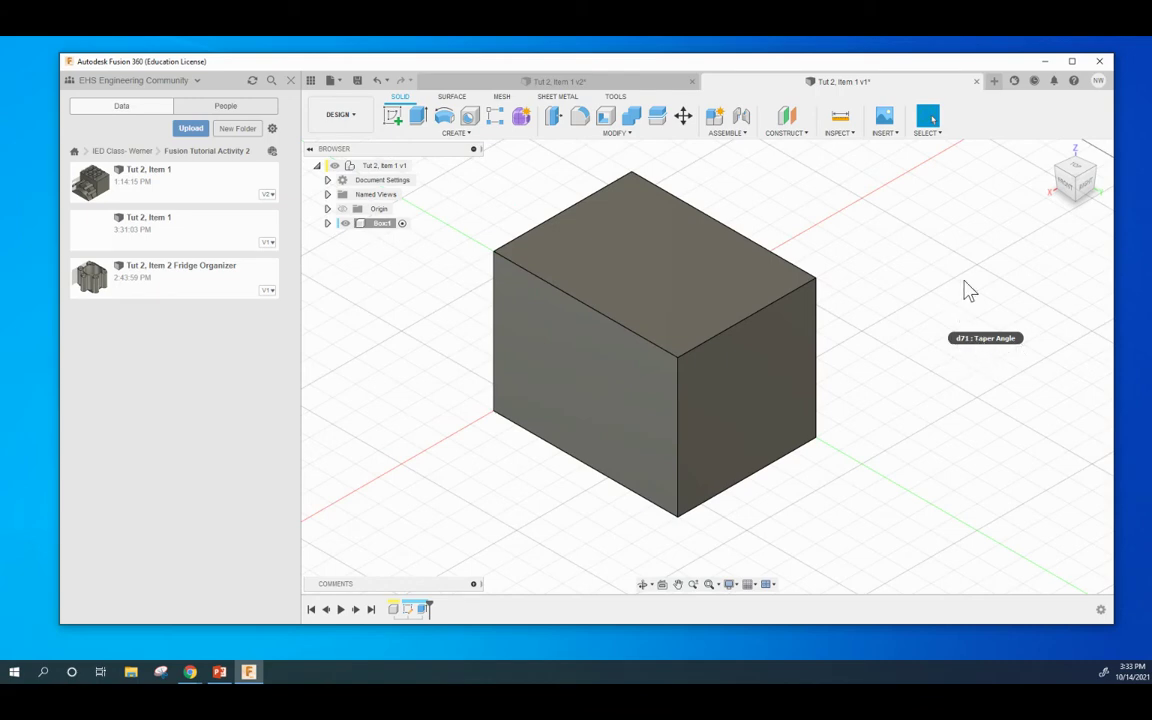
{"action": "middle_click_drag", "start_coordinate": [913, 285], "coordinate": [820, 280], "text": "shift"}
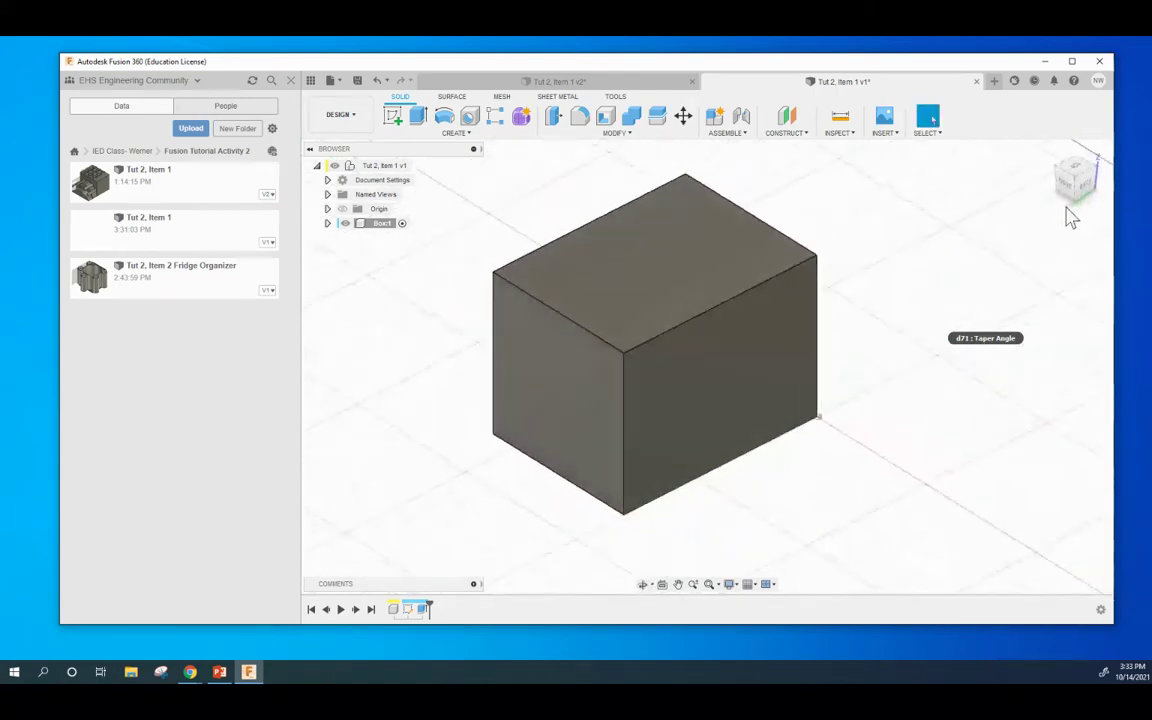
{"action": "left_click", "coordinate": [1049, 155]}
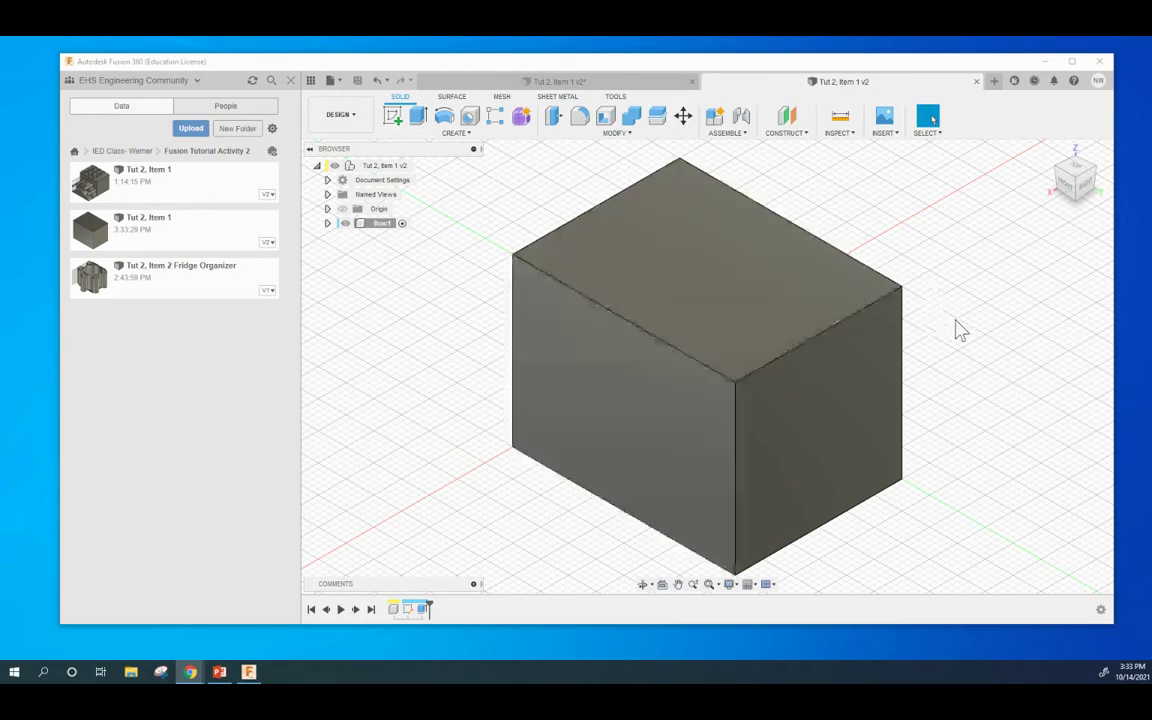
{"action": "middle_click_drag", "start_coordinate": [977, 303], "coordinate": [900, 237], "text": "shift"}
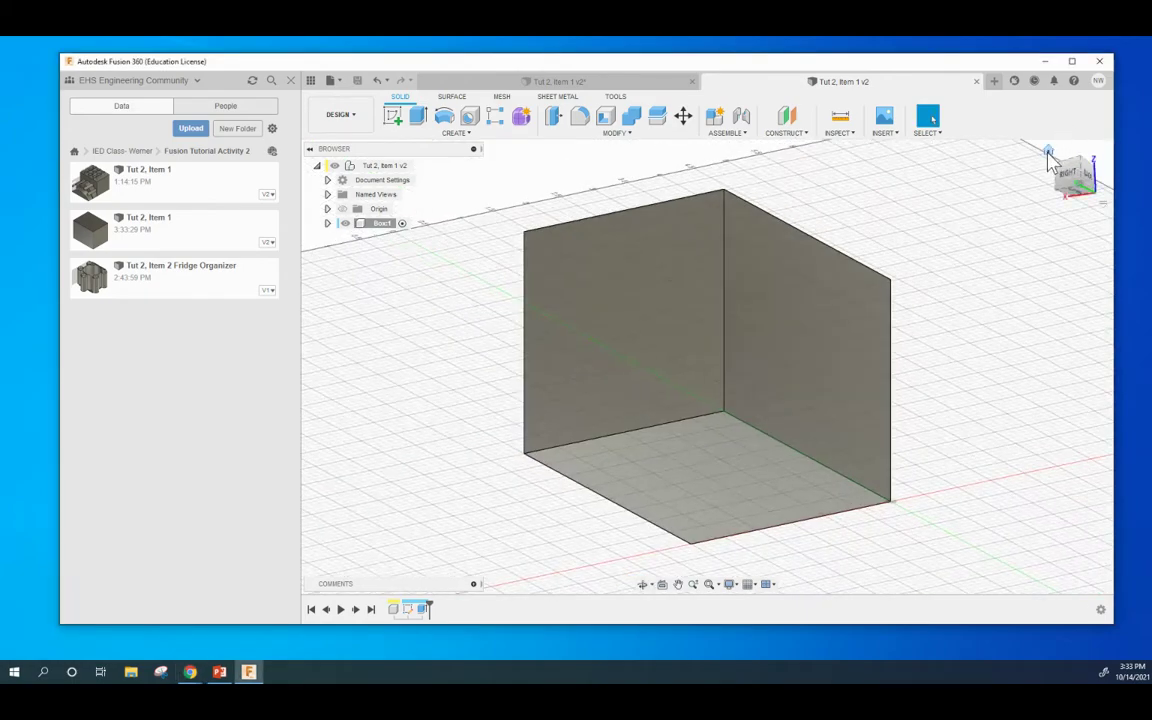
{"action": "left_click", "coordinate": [1049, 158]}
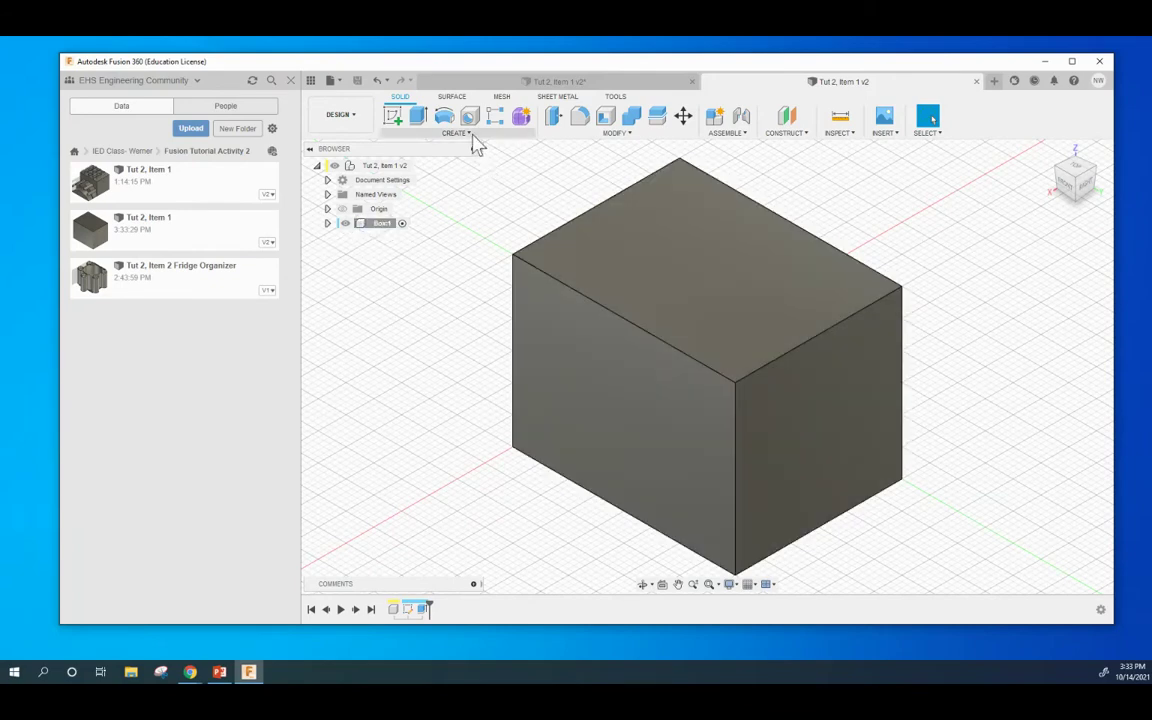
Create an internal standard component named Top of Box inside the Box component.
{"action": "left_click", "coordinate": [462, 135]}
{"action": "key", "text": "Escape"}
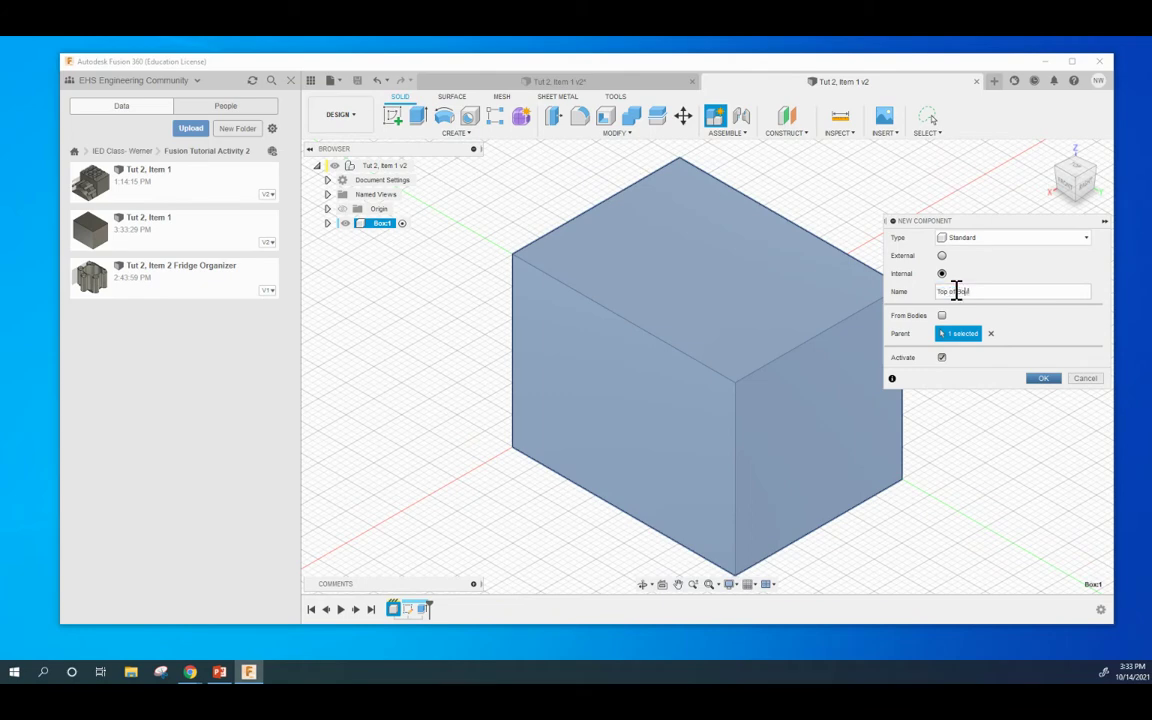
{"action": "left_click", "coordinate": [1042, 379]}
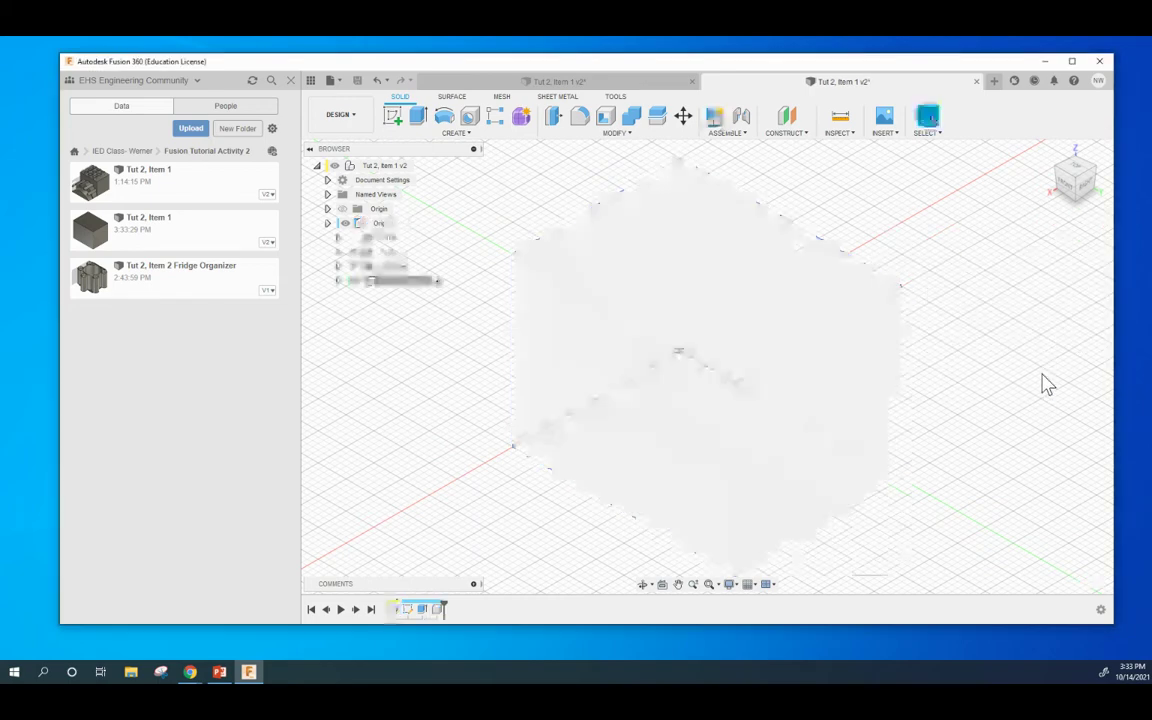
Activate the Box component to hide and reshow it, and make Top of Box the active component again.
{"action": "left_click", "coordinate": [399, 225]}
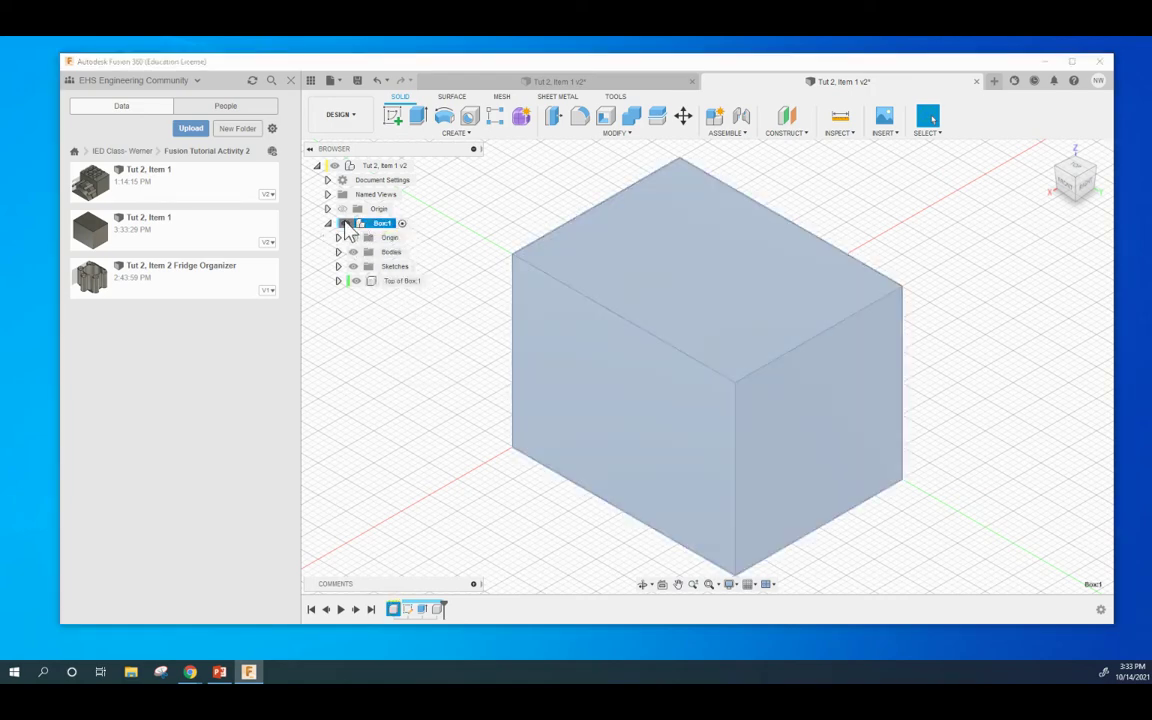
{"action": "left_click", "coordinate": [346, 224]}
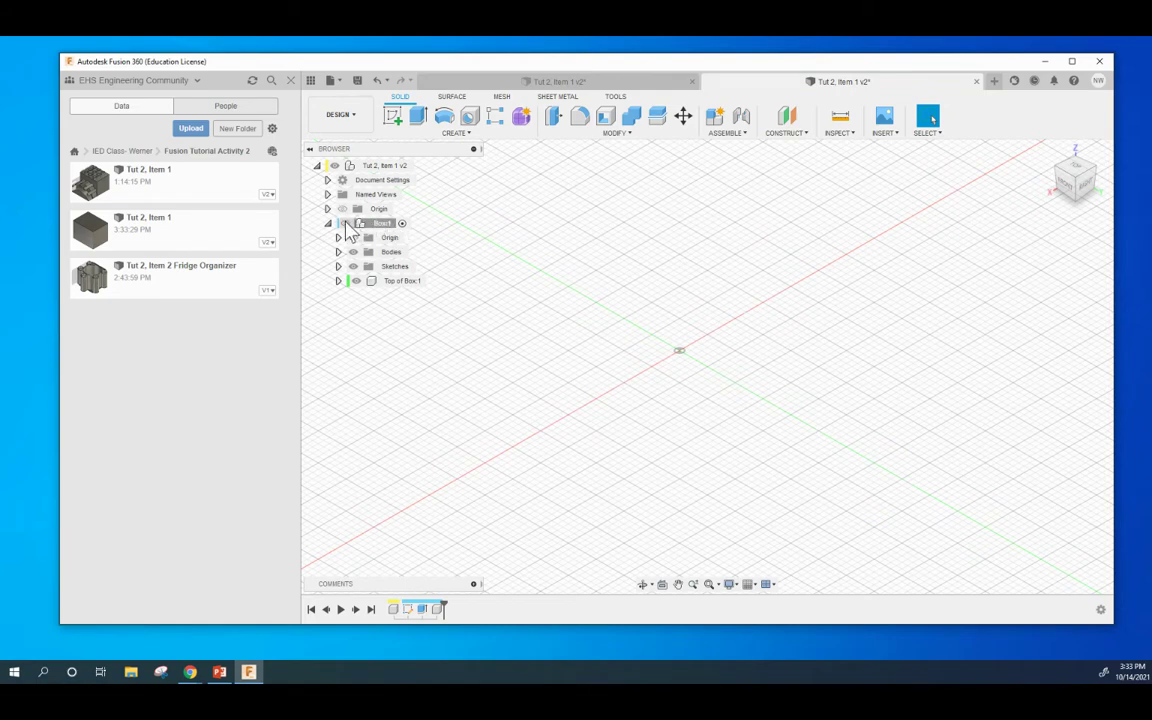
{"action": "left_click", "coordinate": [346, 224]}
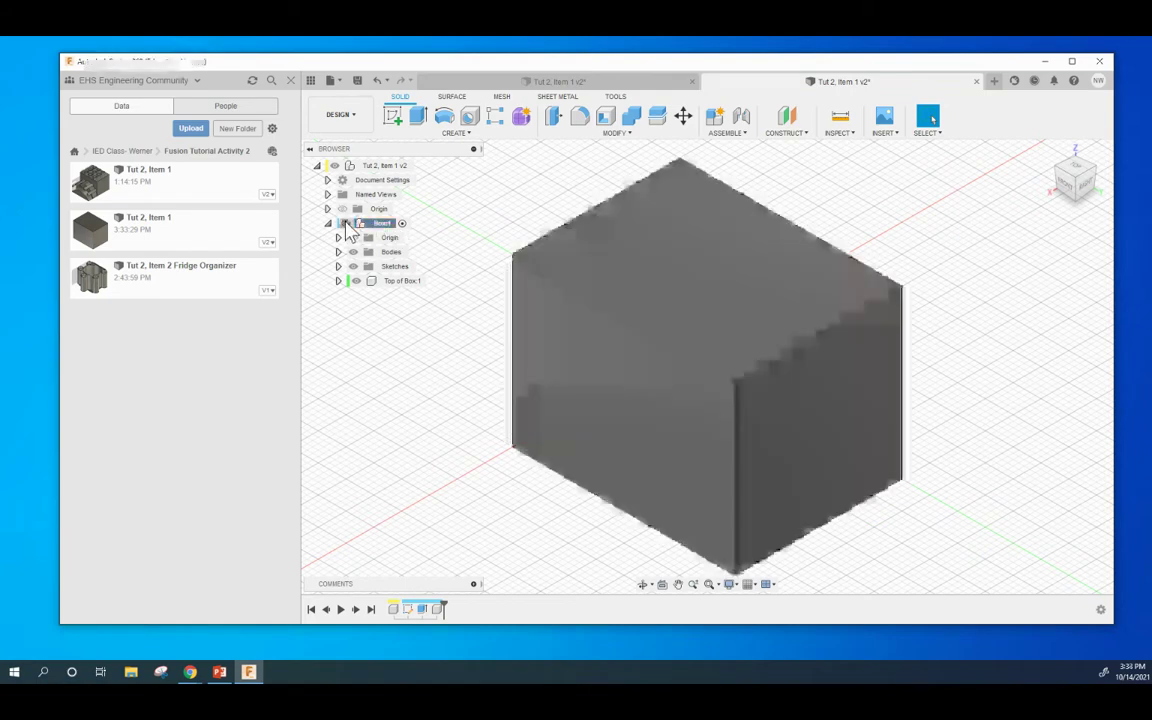
{"action": "left_click", "coordinate": [436, 282]}
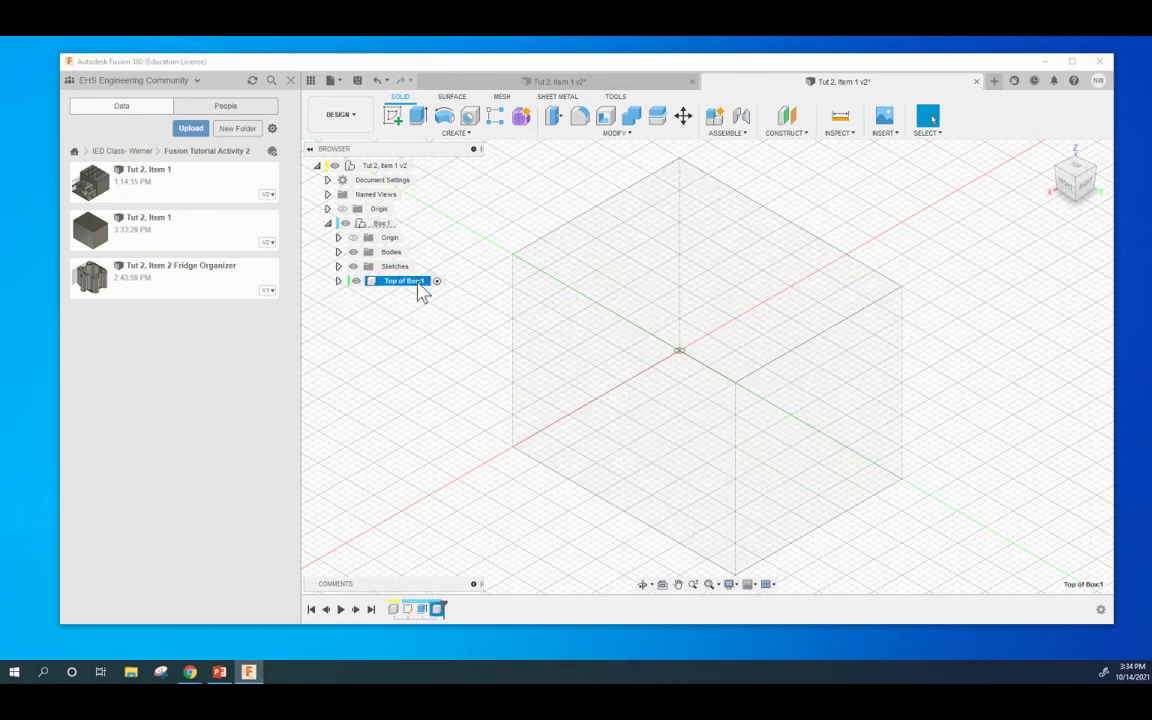
Start a sketch on the box's top face and orient the top view with the 4 in side horizontal.
{"action": "left_click", "coordinate": [394, 117]}
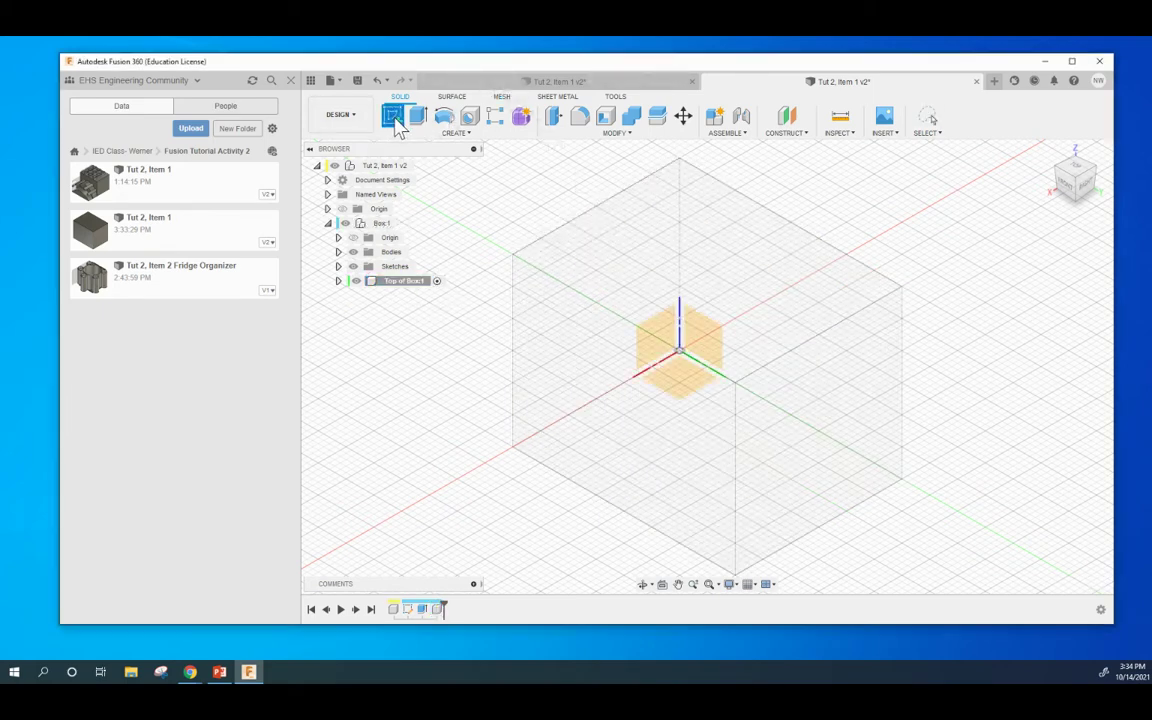
{"action": "left_click", "coordinate": [682, 265]}
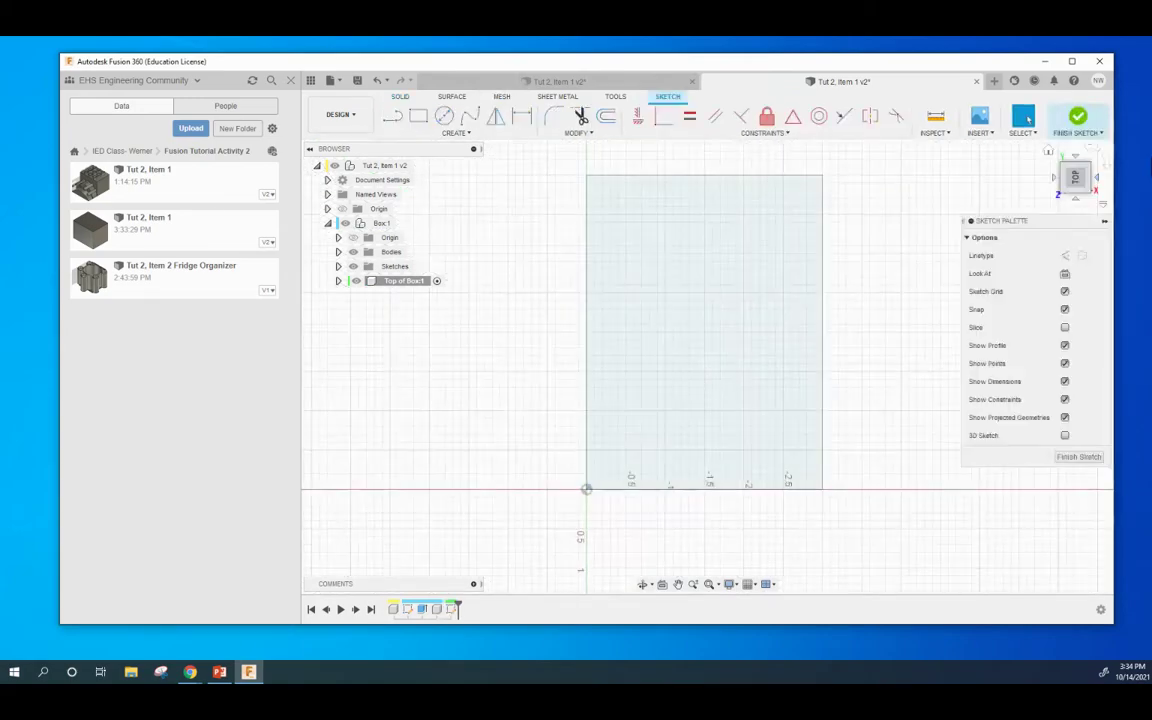
{"action": "left_click", "coordinate": [1107, 164]}
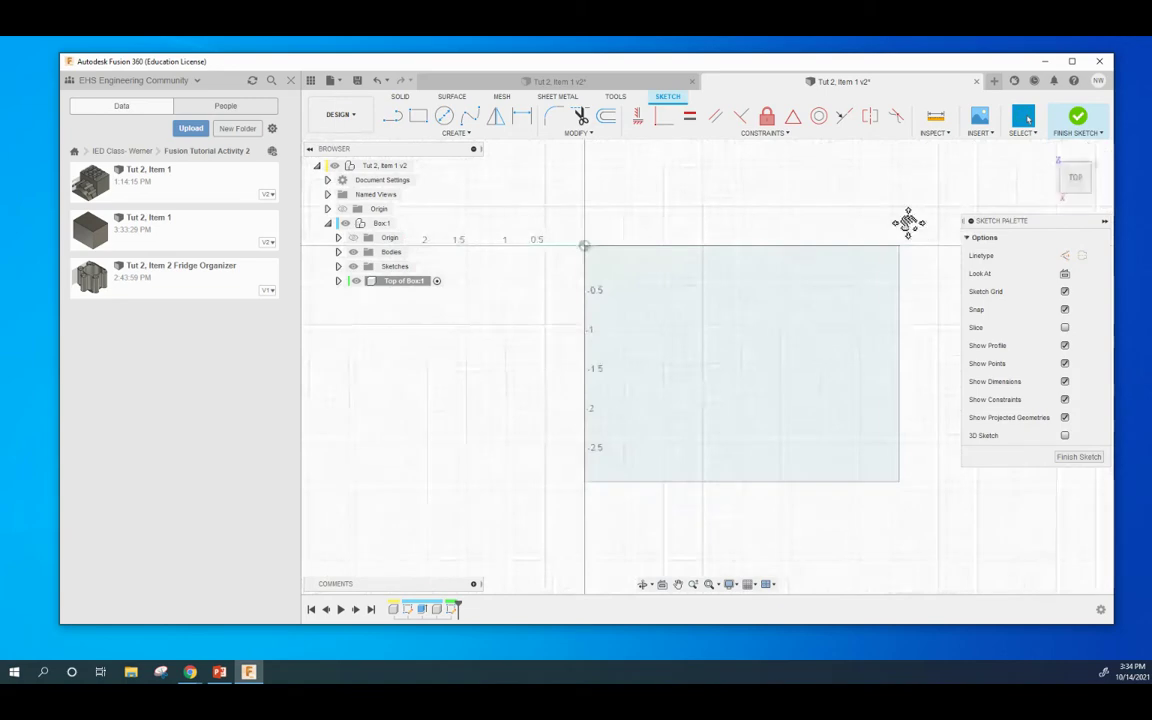
{"action": "middle_click_drag", "start_coordinate": [908, 224], "coordinate": [836, 226]}
{"action": "mouse_move", "coordinate": [730, 345]}
{"action": "middle_mouse_down", "text": "shift"}
{"action": "mouse_move", "coordinate": [728, 237]}
{"action": "mouse_move", "coordinate": [718, 263]}
{"action": "middle_mouse_up", "text": "shift"}
{"action": "left_click", "coordinate": [1073, 166]}
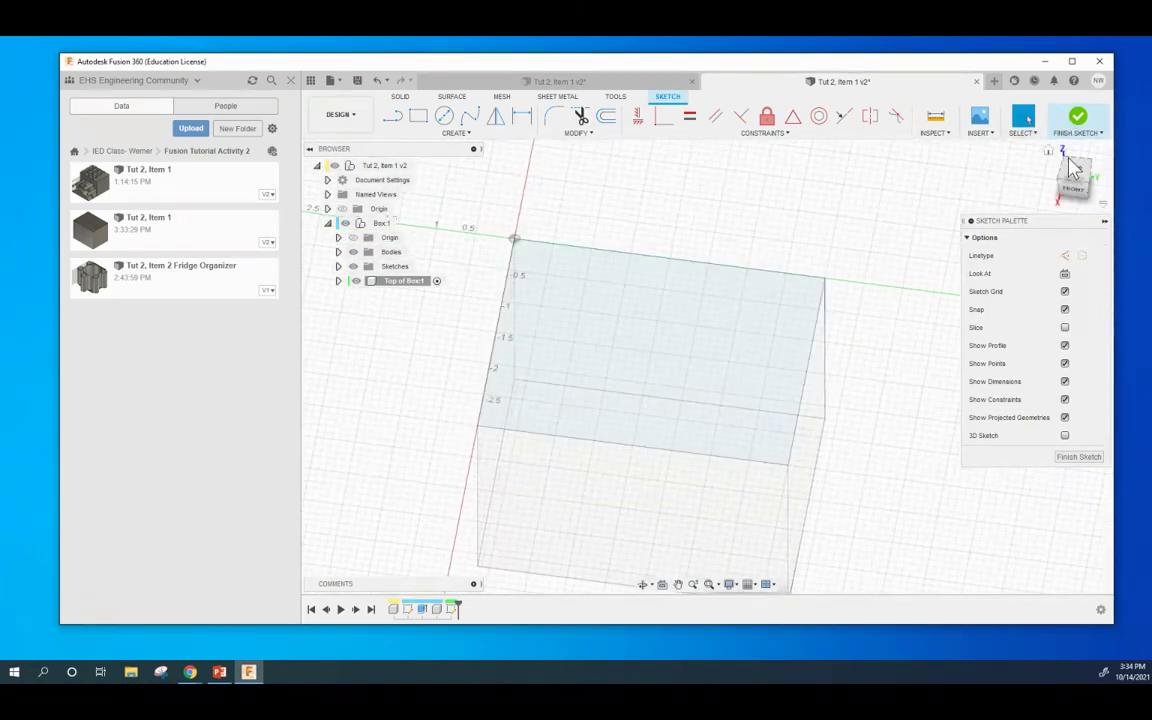
Sketch a 0.5 in diameter circle on the top face near the corner at the origin.
{"action": "left_click", "coordinate": [444, 117]}
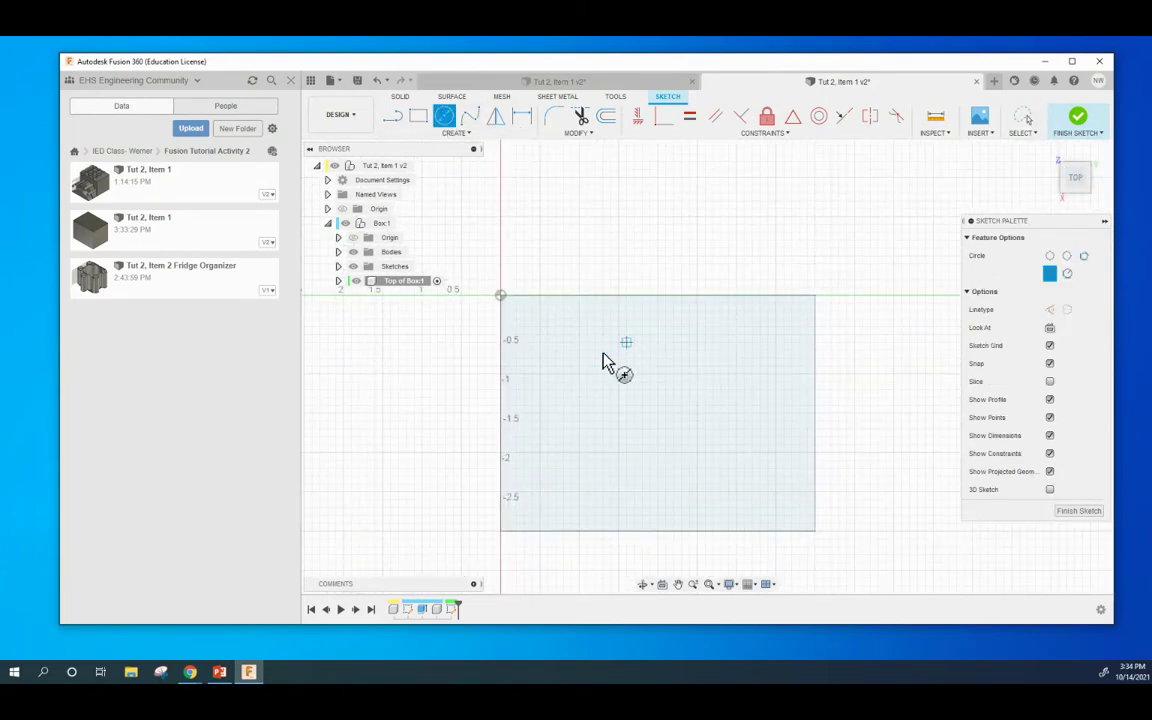
{"action": "left_click", "coordinate": [555, 358]}
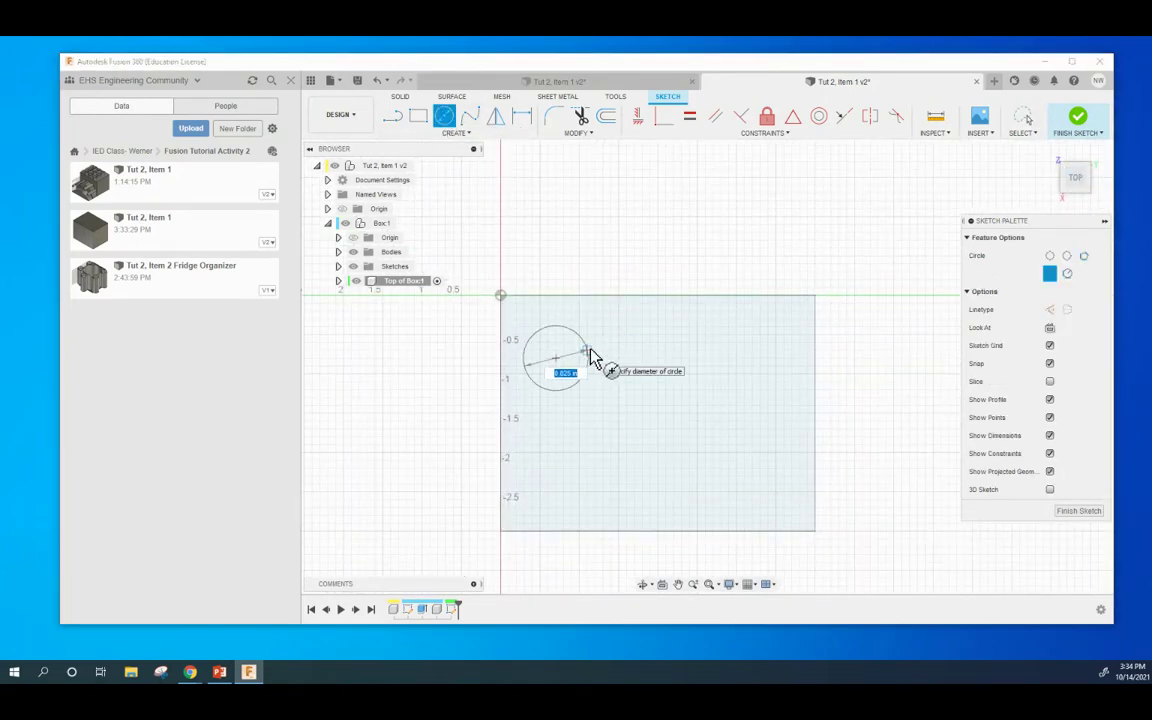
{"action": "type", "text": ".5"}
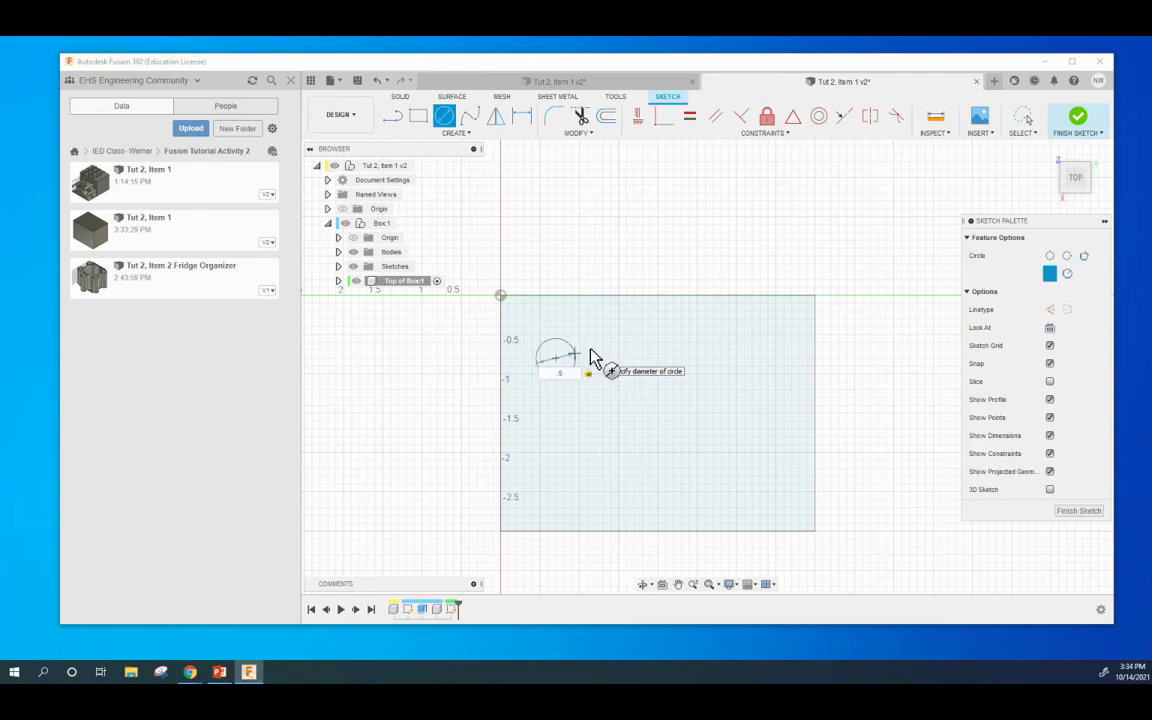
{"action": "key", "text": "Return"}
{"action": "key", "text": "Escape"}
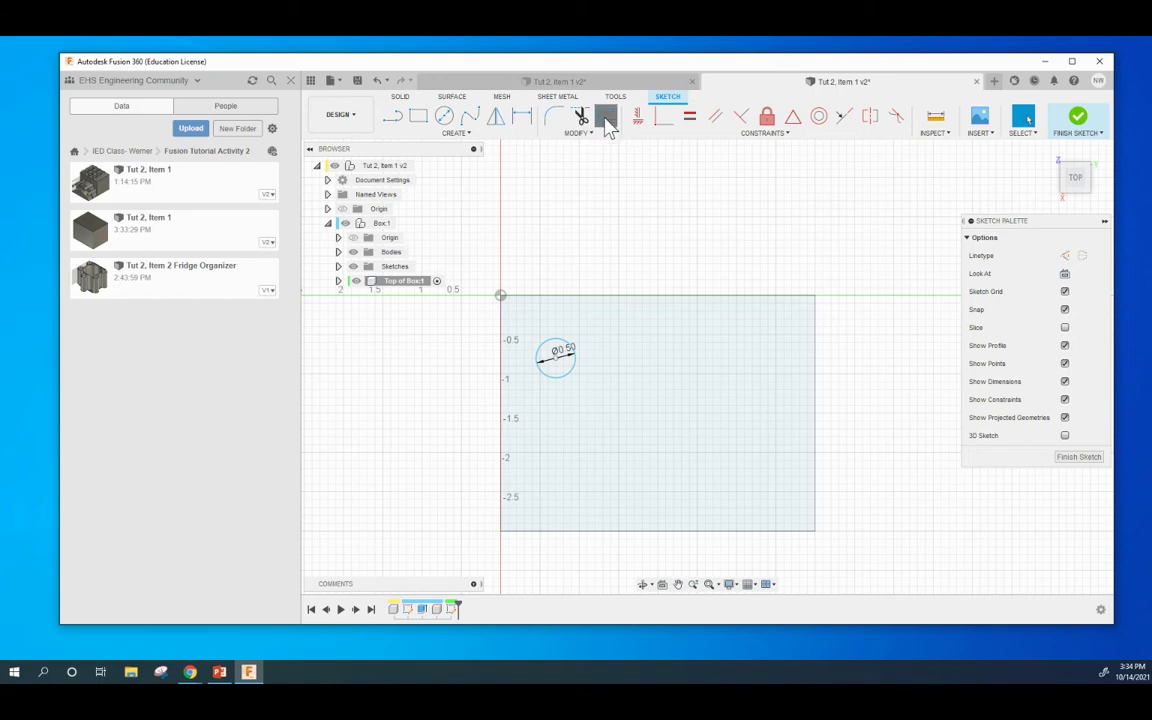
Offset the 0.5 in circle outward by 0.1 in.
{"action": "left_click", "coordinate": [606, 117]}
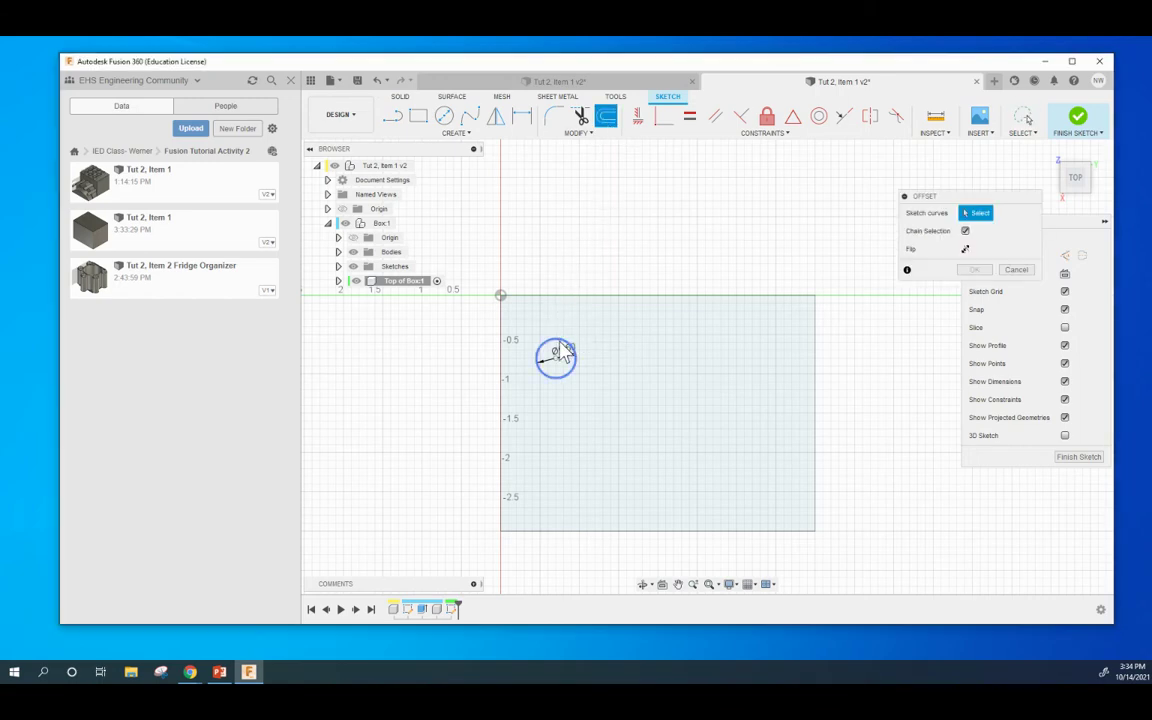
{"action": "left_click", "coordinate": [561, 341]}
{"action": "left_click_drag", "start_coordinate": [567, 330], "coordinate": [561, 320]}
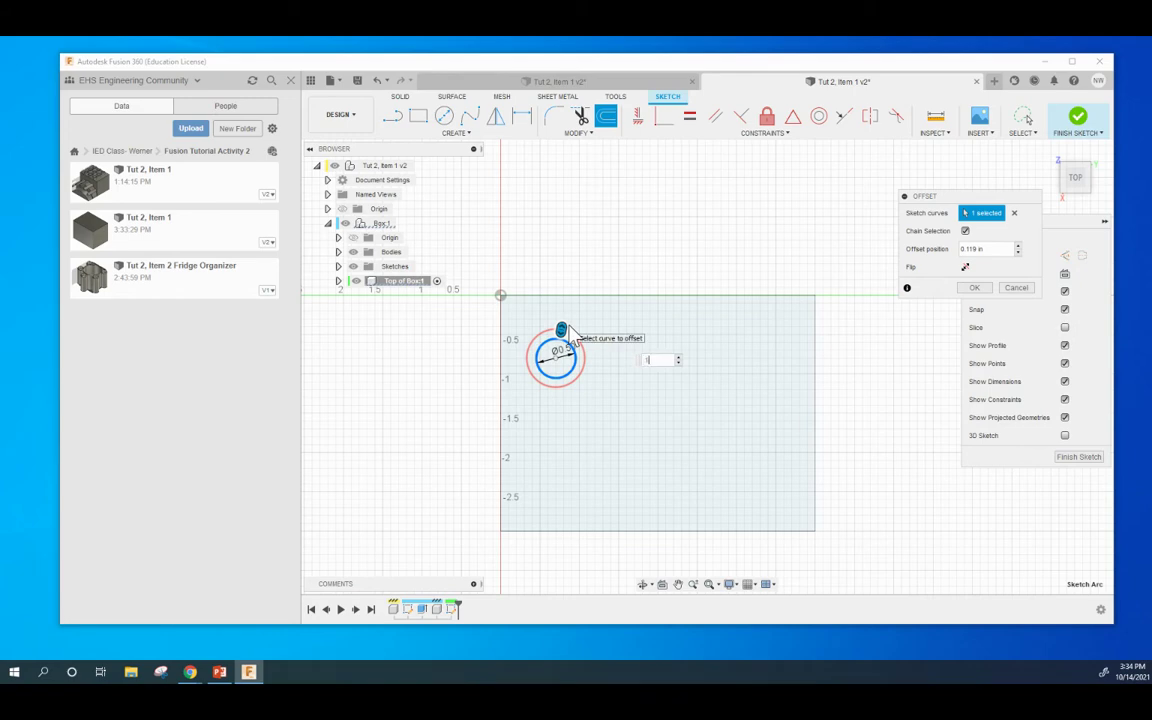
{"action": "type", "text": "1"}
{"action": "key", "text": "Return"}
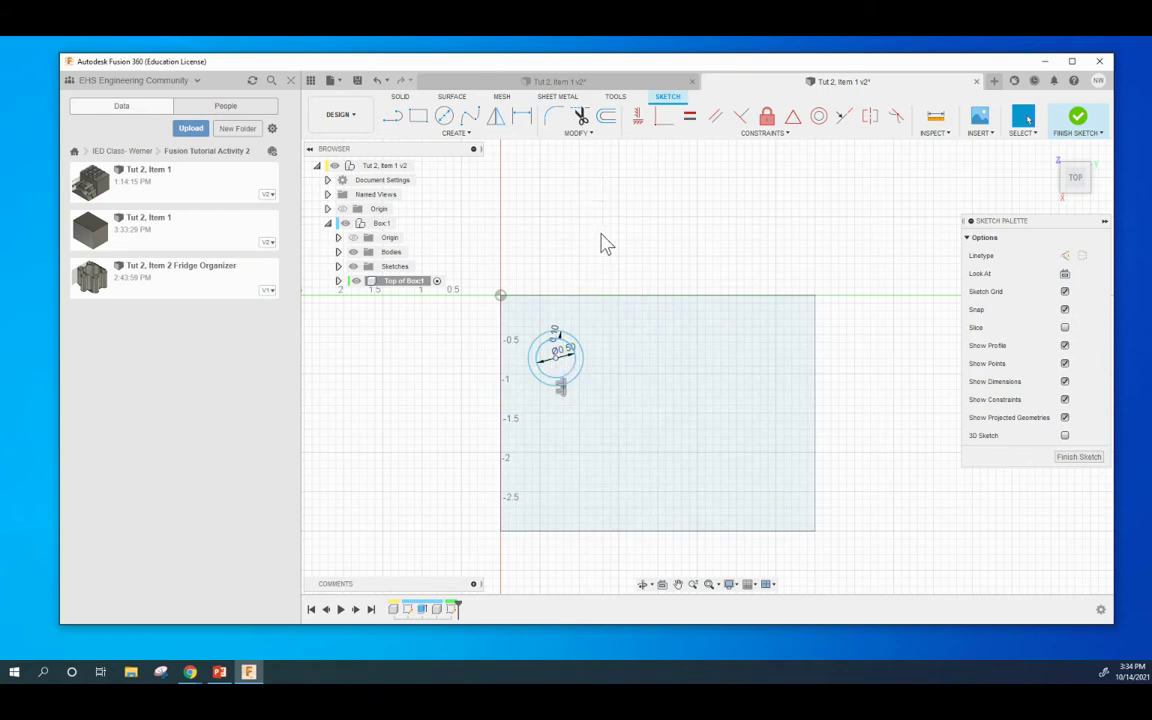
Set up a rectangular pattern of both concentric circles with 3 instances spaced -1 in along the box's 4 in length.
{"action": "left_click", "coordinate": [466, 138]}
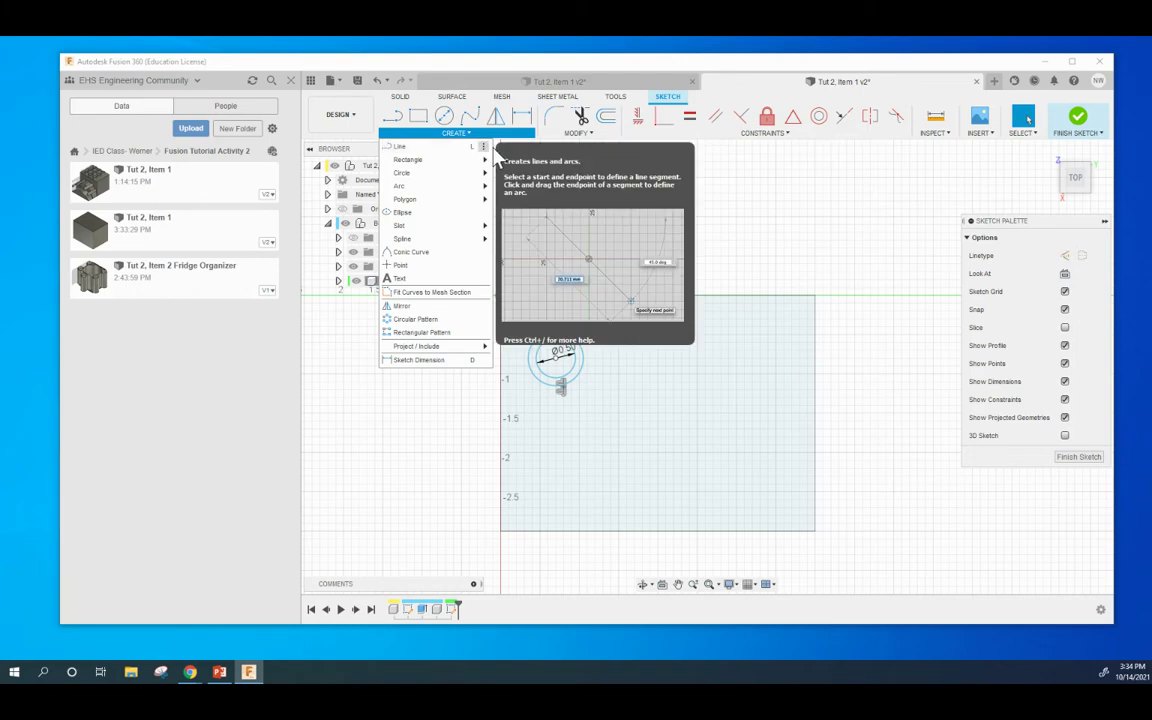
{"action": "left_click", "coordinate": [405, 332]}
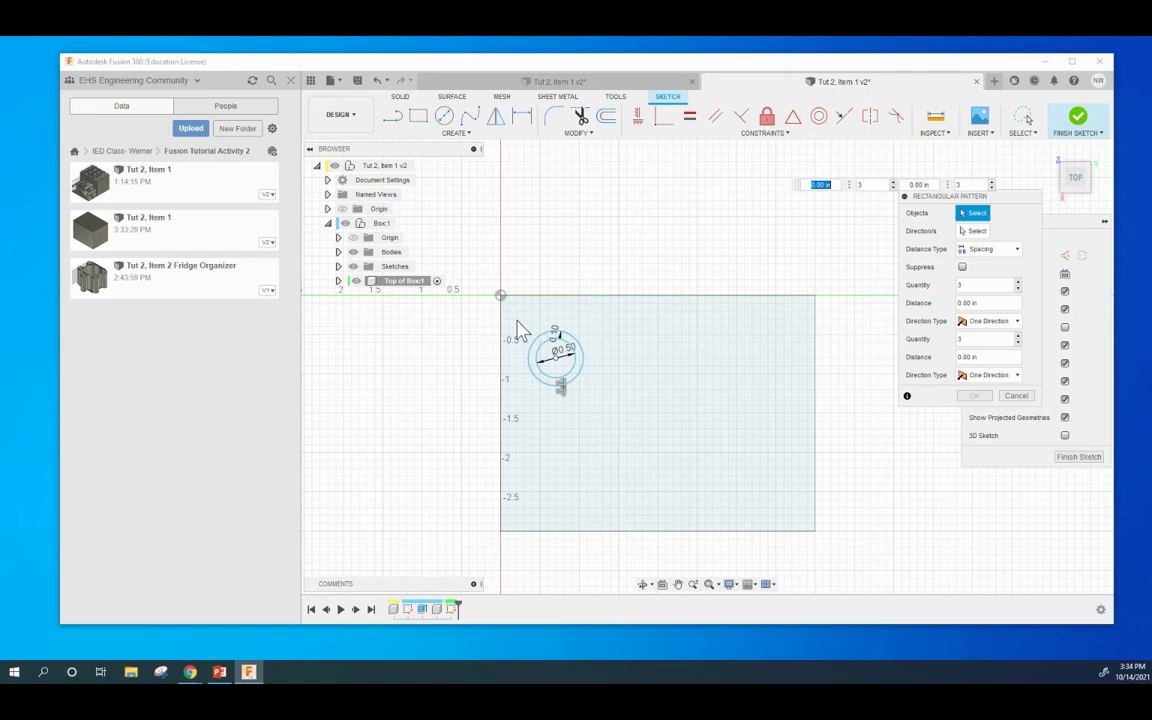
{"action": "mouse_move", "coordinate": [517, 318]}
{"action": "left_mouse_down"}
{"action": "mouse_move", "coordinate": [591, 327]}
{"action": "mouse_move", "coordinate": [588, 400]}
{"action": "mouse_move", "coordinate": [576, 414]}
{"action": "mouse_move", "coordinate": [548, 421]}
{"action": "mouse_move", "coordinate": [522, 388]}
{"action": "left_mouse_up"}
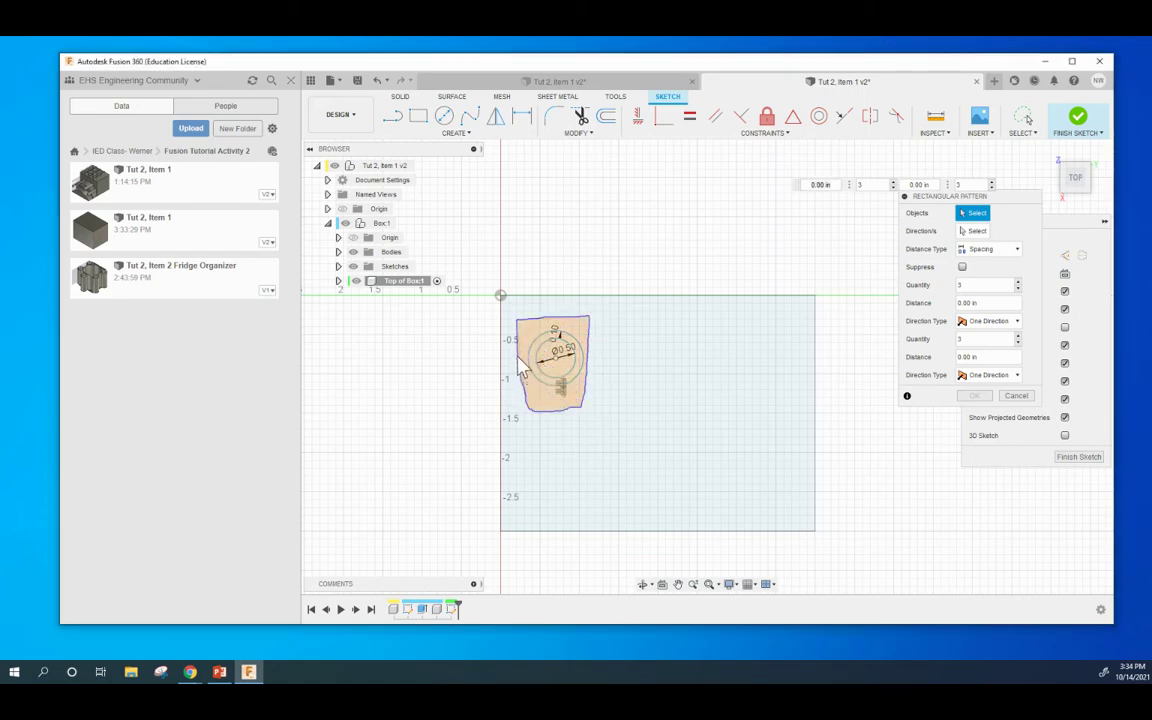
{"action": "left_click_drag", "start_coordinate": [517, 330], "coordinate": [517, 322]}
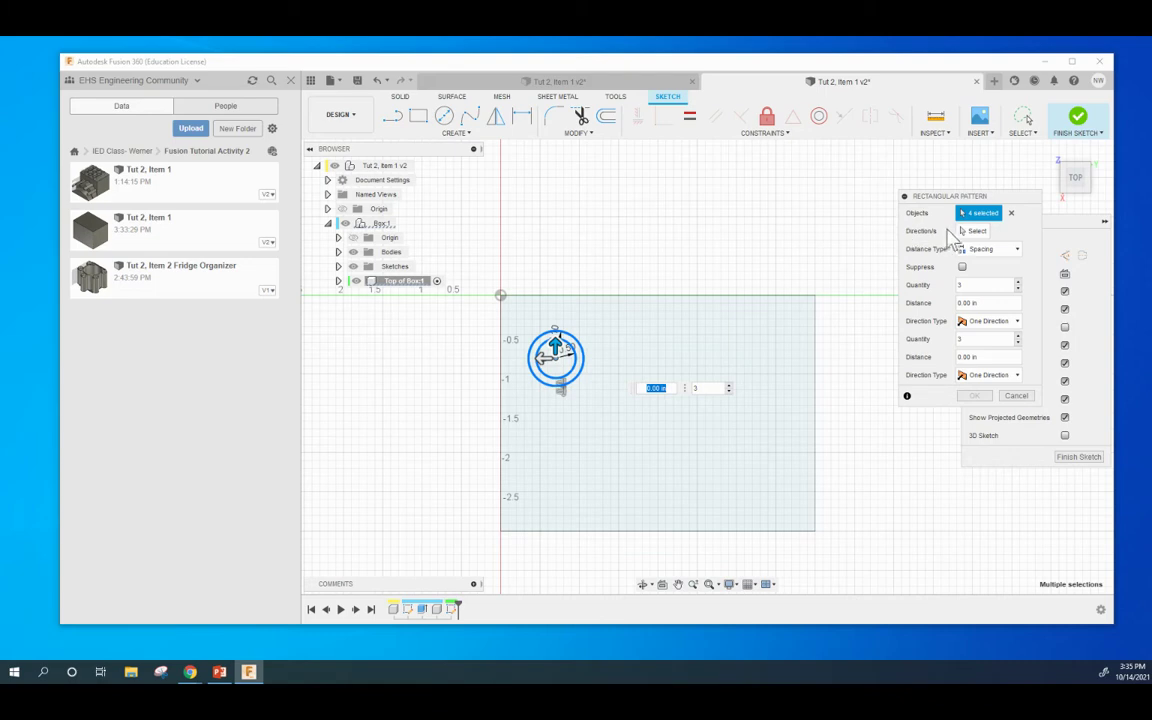
{"action": "key", "text": "Tab"}
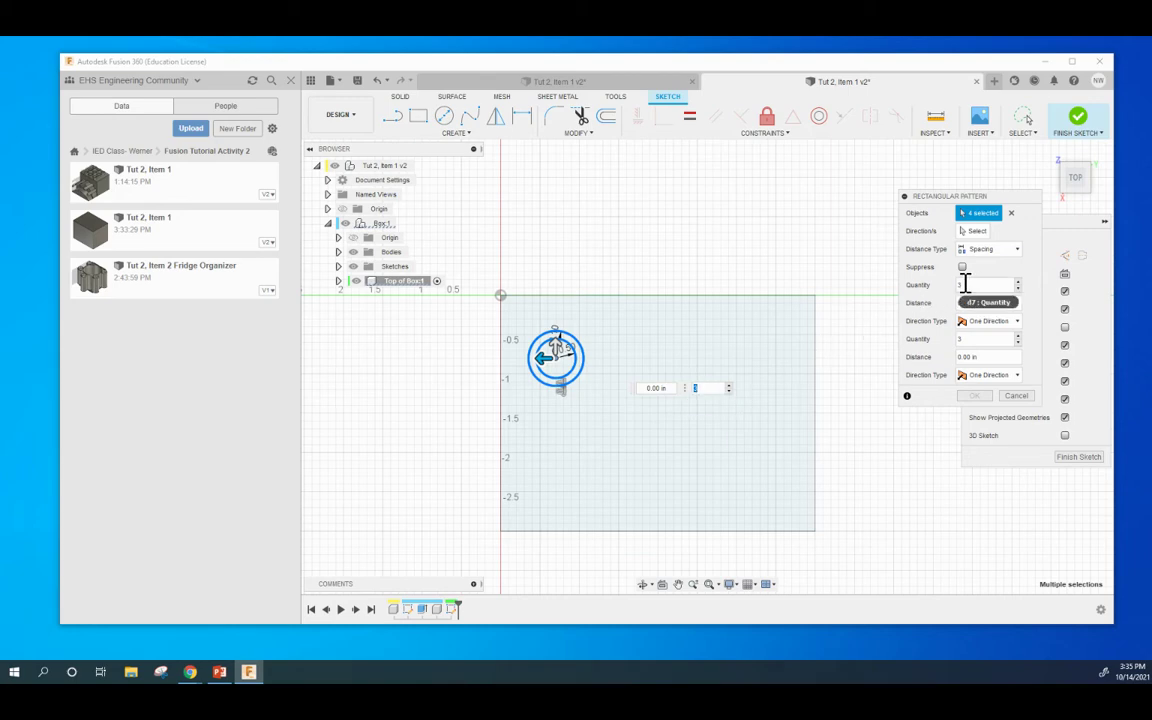
{"action": "left_click", "coordinate": [663, 388]}
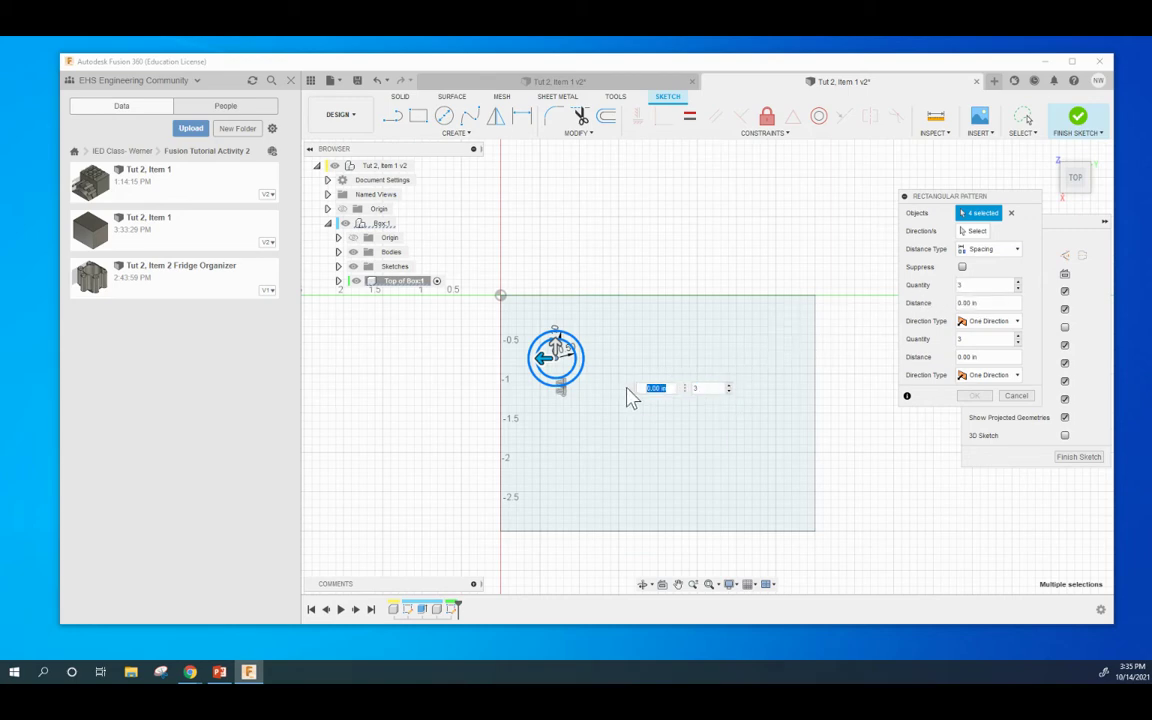
{"action": "type", "text": "-1"}
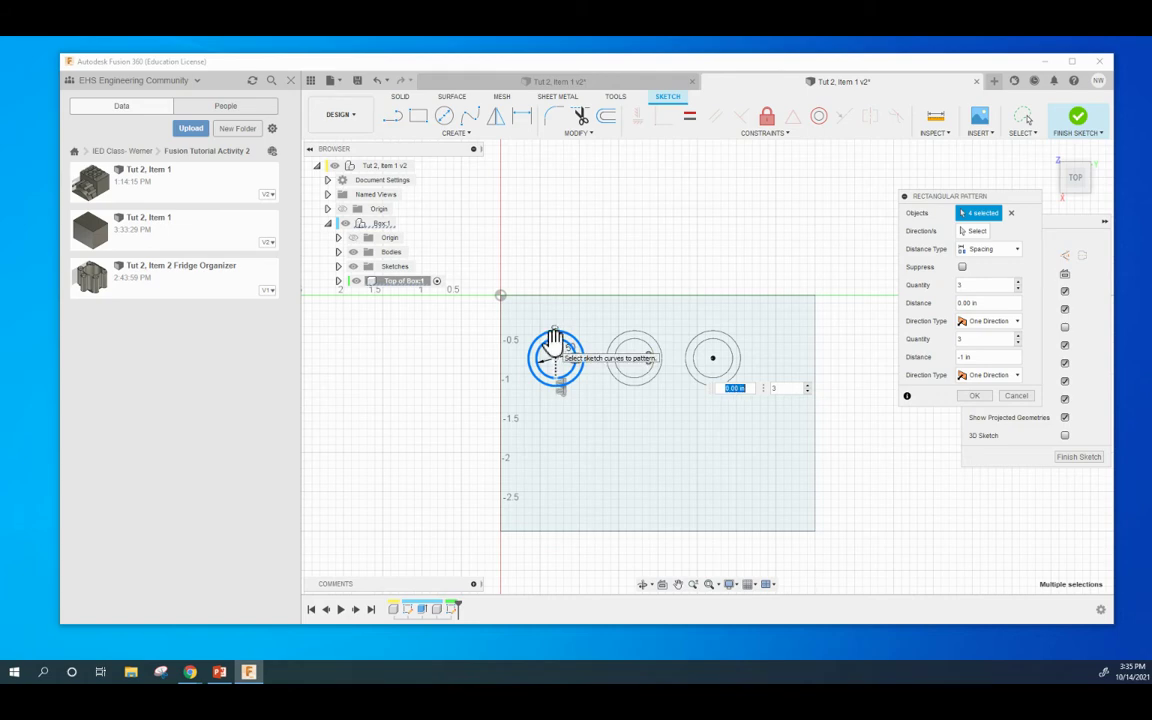
Give the pattern's second direction 3 instances spaced -1 in across the 3 in depth and complete the pattern.
{"action": "left_click", "coordinate": [555, 340]}
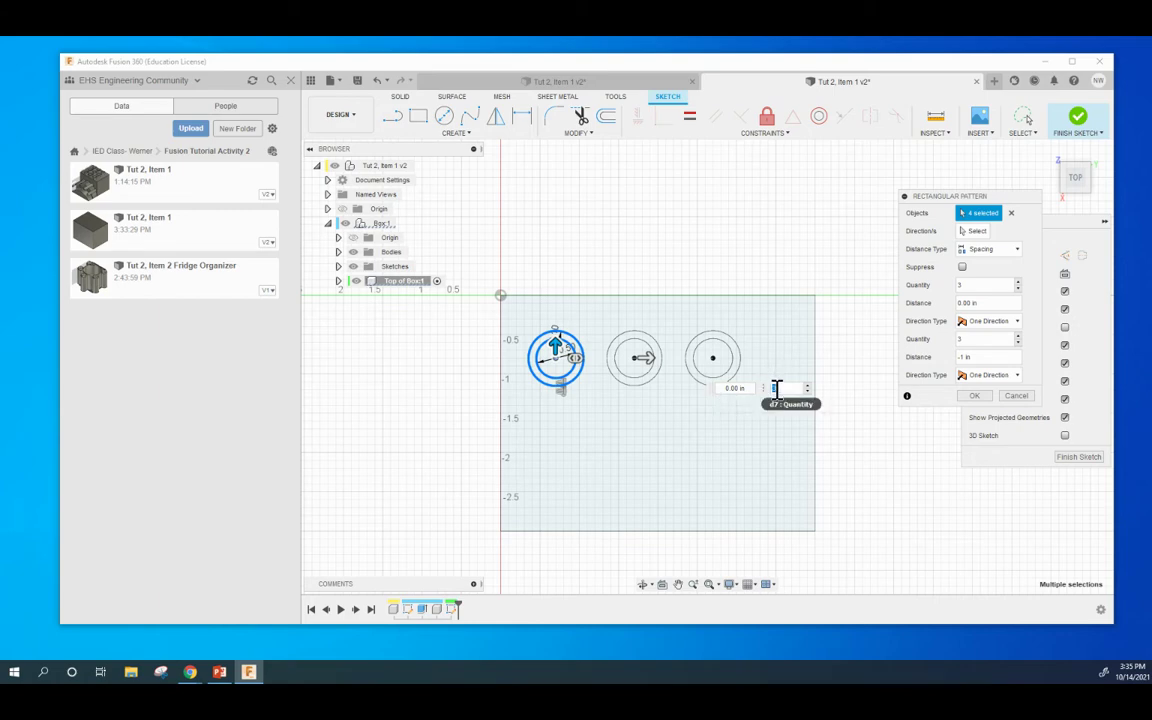
{"action": "left_click", "coordinate": [775, 388]}
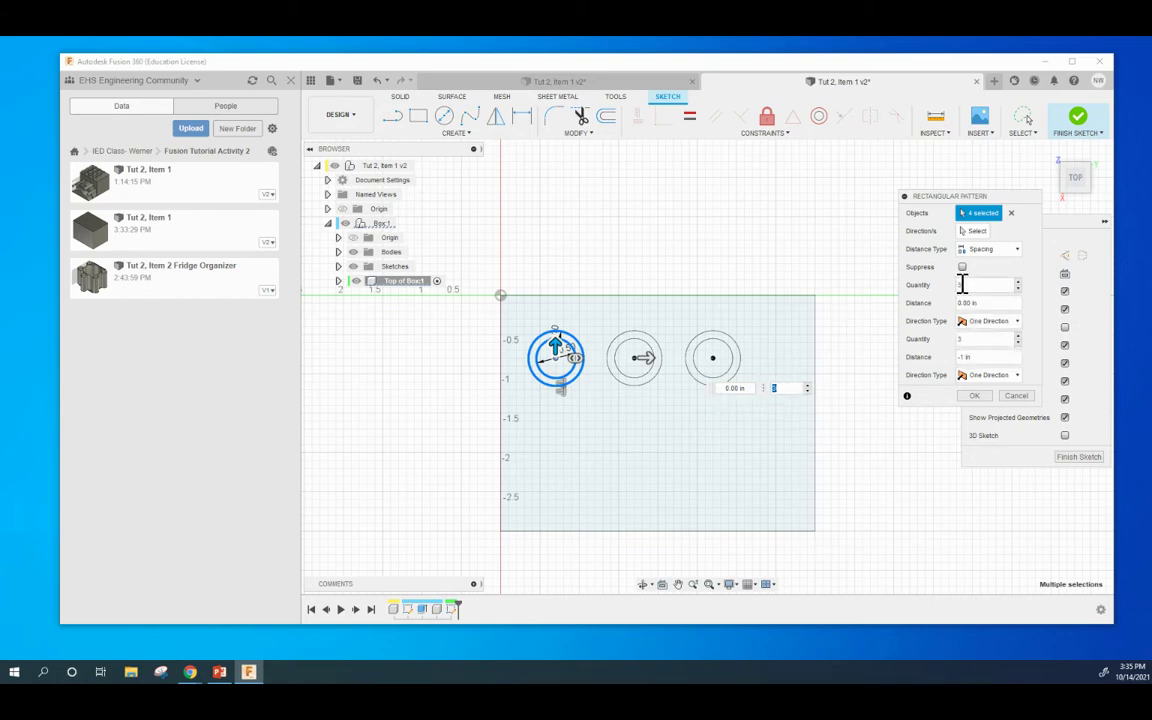
{"action": "left_click", "coordinate": [712, 389]}
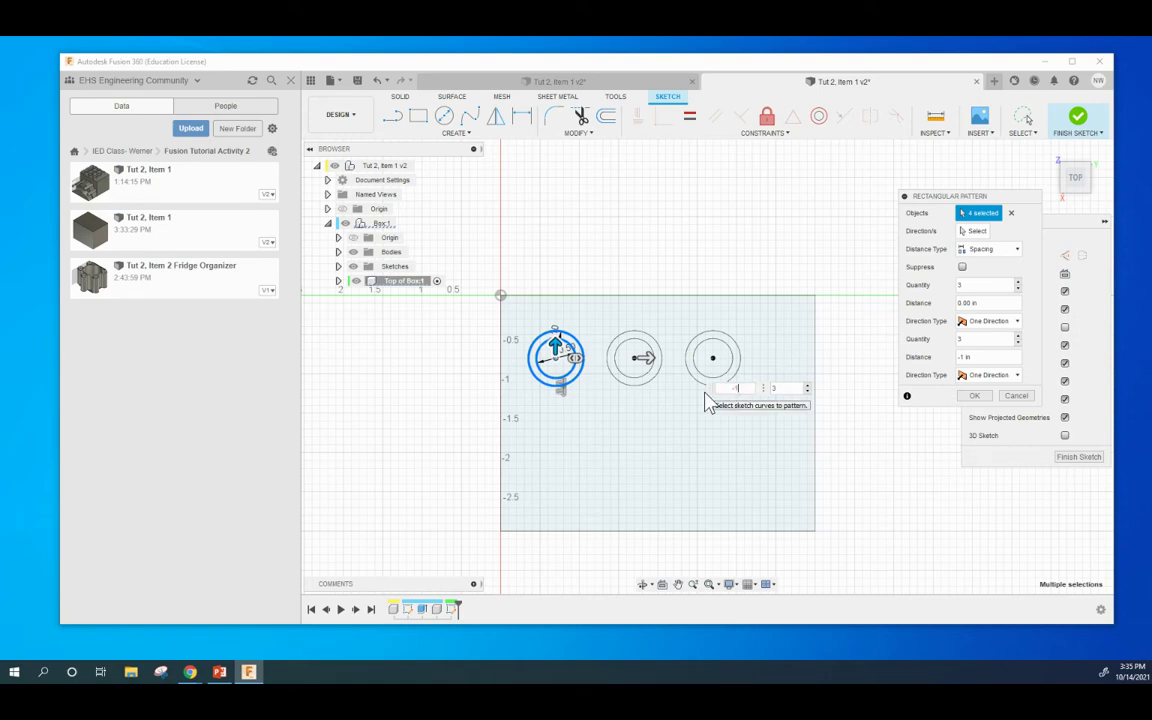
{"action": "key", "text": "Tab"}
{"action": "key", "text": "Return"}
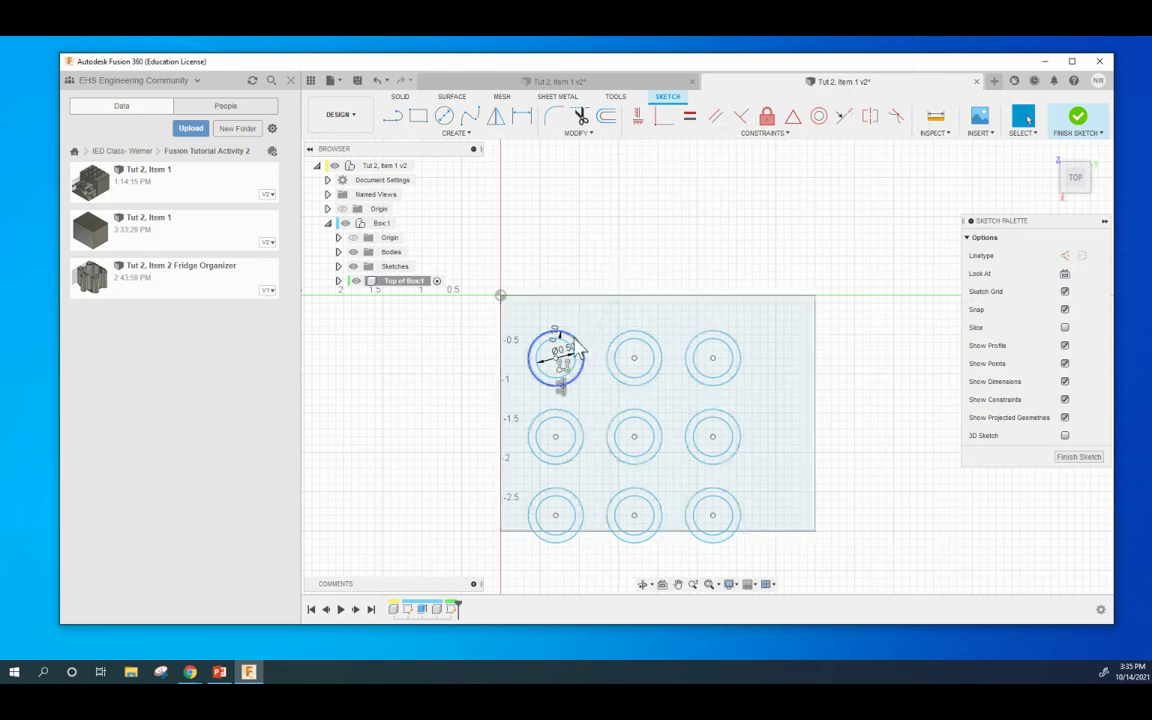
Move the 3 by 3 circle pattern so that all circles lie roughly centred within the top face.
{"action": "mouse_move", "coordinate": [577, 350]}
{"action": "left_mouse_down"}
{"action": "mouse_move", "coordinate": [673, 320]}
{"action": "mouse_move", "coordinate": [649, 321]}
{"action": "left_mouse_up"}
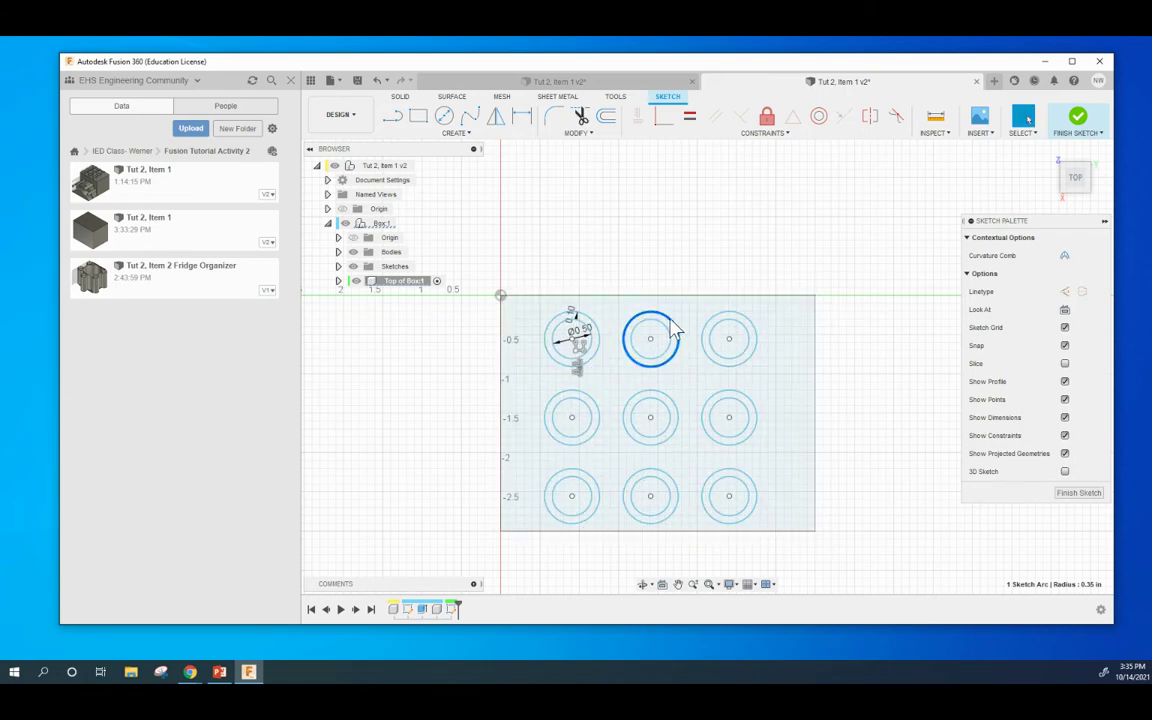
{"action": "left_click_drag", "start_coordinate": [674, 330], "coordinate": [683, 325]}
{"action": "left_click", "coordinate": [860, 210]}
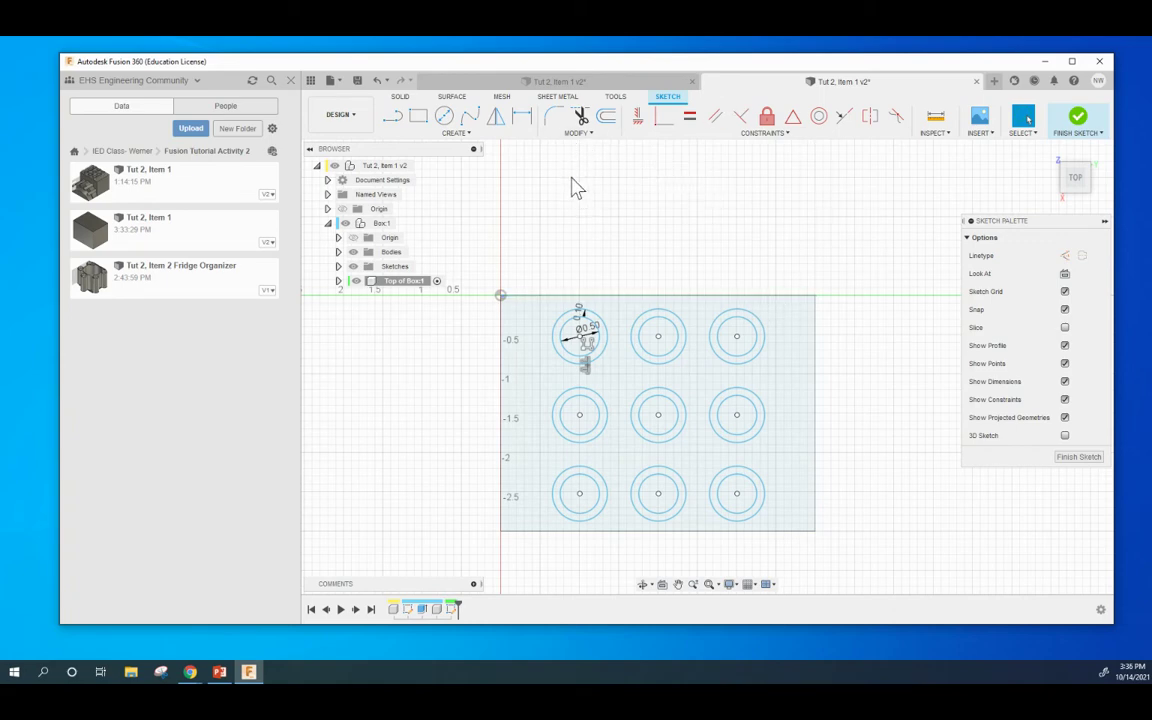
Dimension the centre of the back-row circle nearest the far short edge at 1 in from that edge.
{"action": "left_click", "coordinate": [522, 118]}
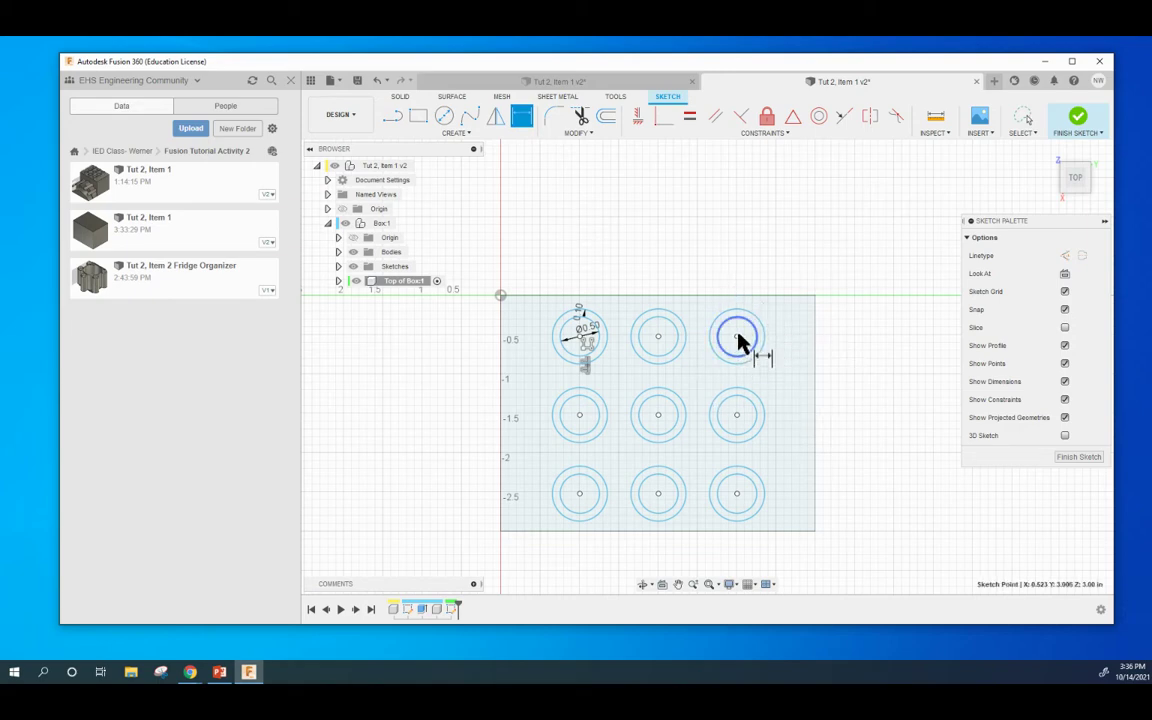
{"action": "left_click", "coordinate": [816, 350]}
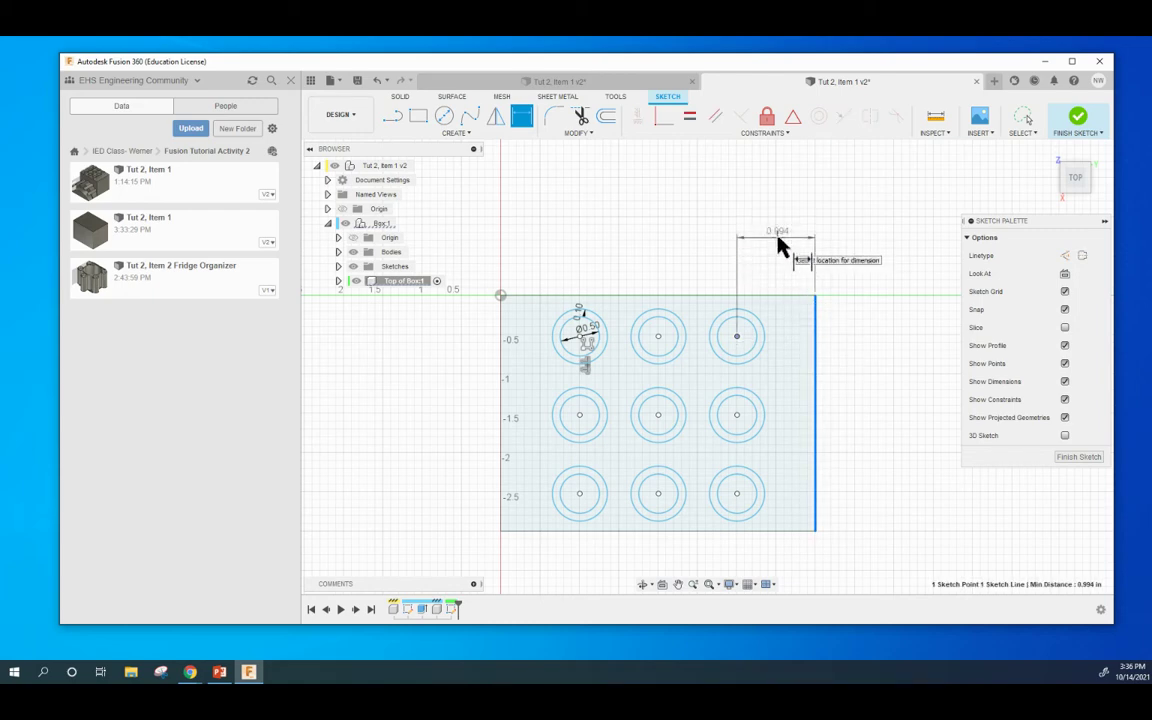
{"action": "left_click", "coordinate": [779, 240]}
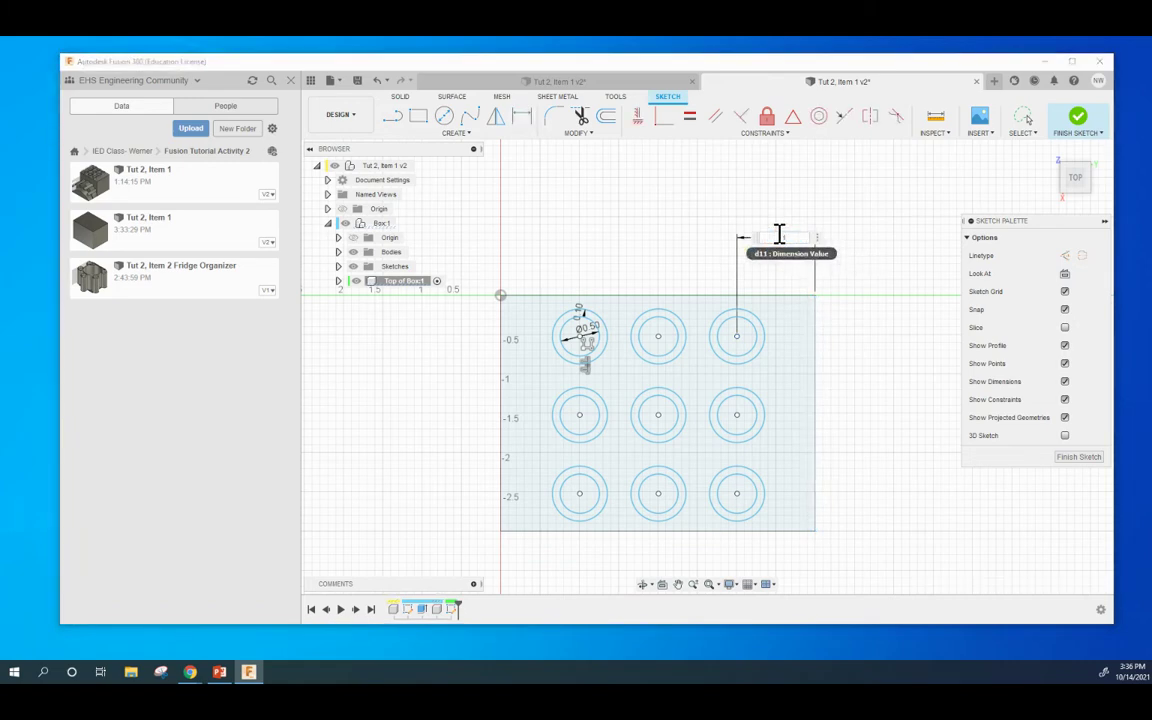
{"action": "type", "text": "1"}
{"action": "key", "text": "Return"}
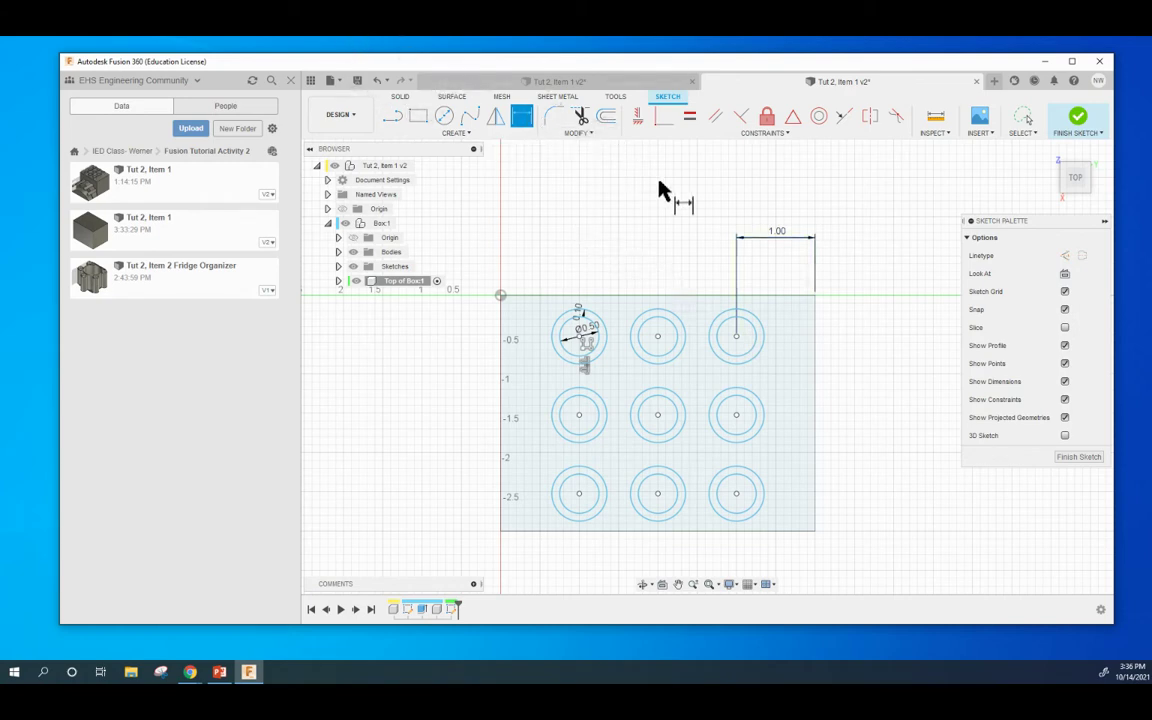
{"action": "left_click", "coordinate": [521, 116]}
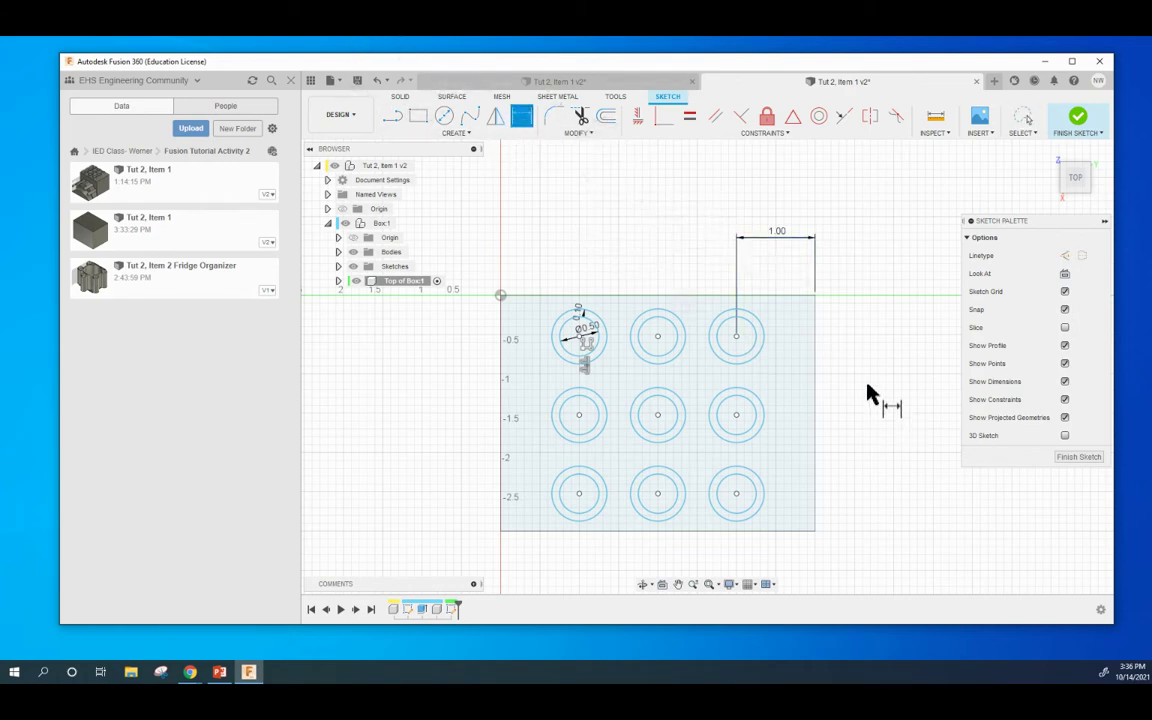
Dimension the same circle's centre at 0.5 in from the top face's long back edge and finish the sketch.
{"action": "left_click", "coordinate": [737, 345]}
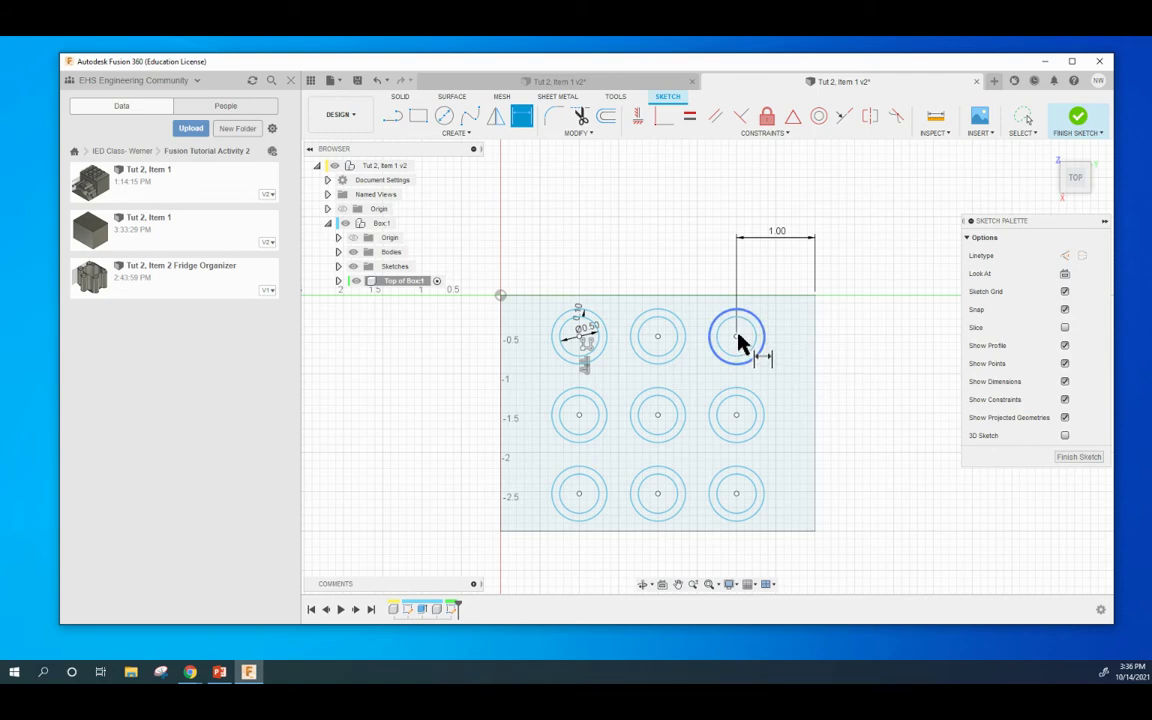
{"action": "left_click", "coordinate": [735, 336]}
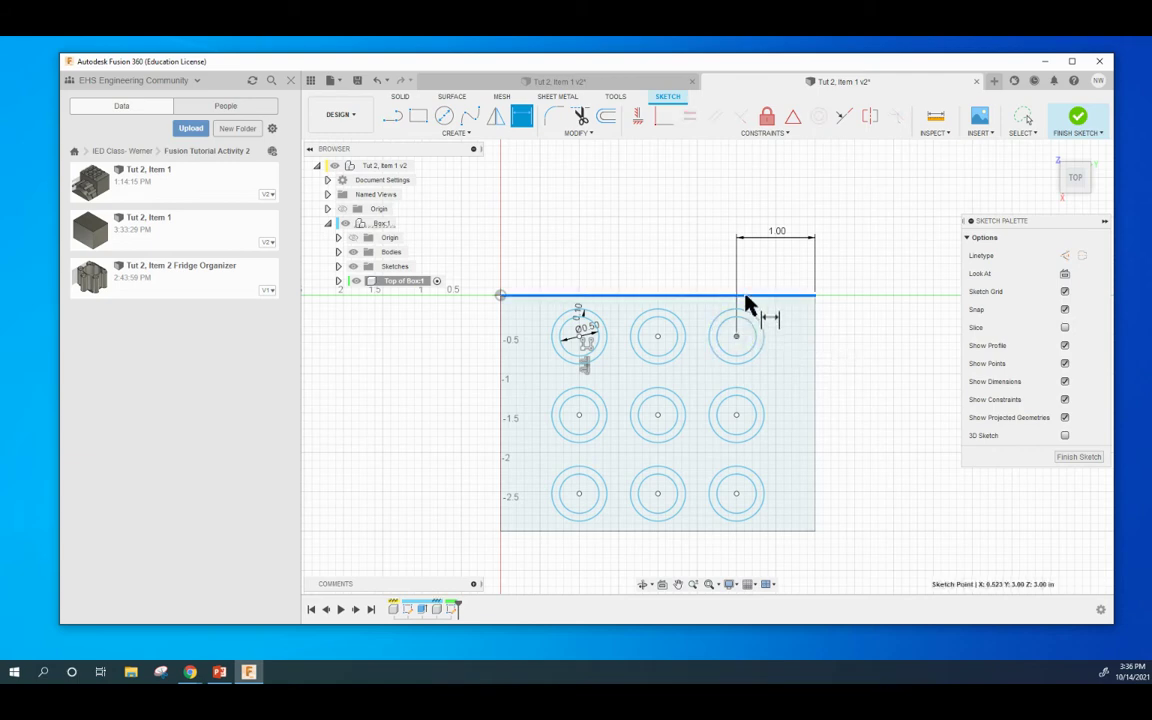
{"action": "left_click", "coordinate": [746, 296]}
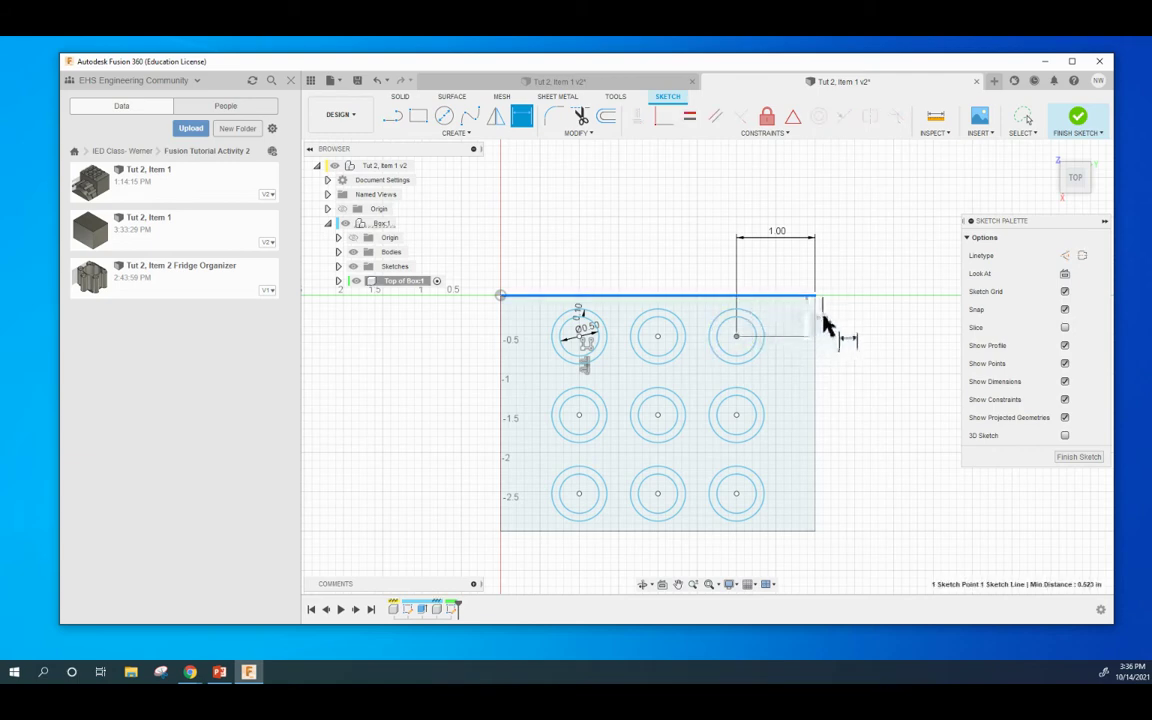
{"action": "left_click", "coordinate": [884, 318]}
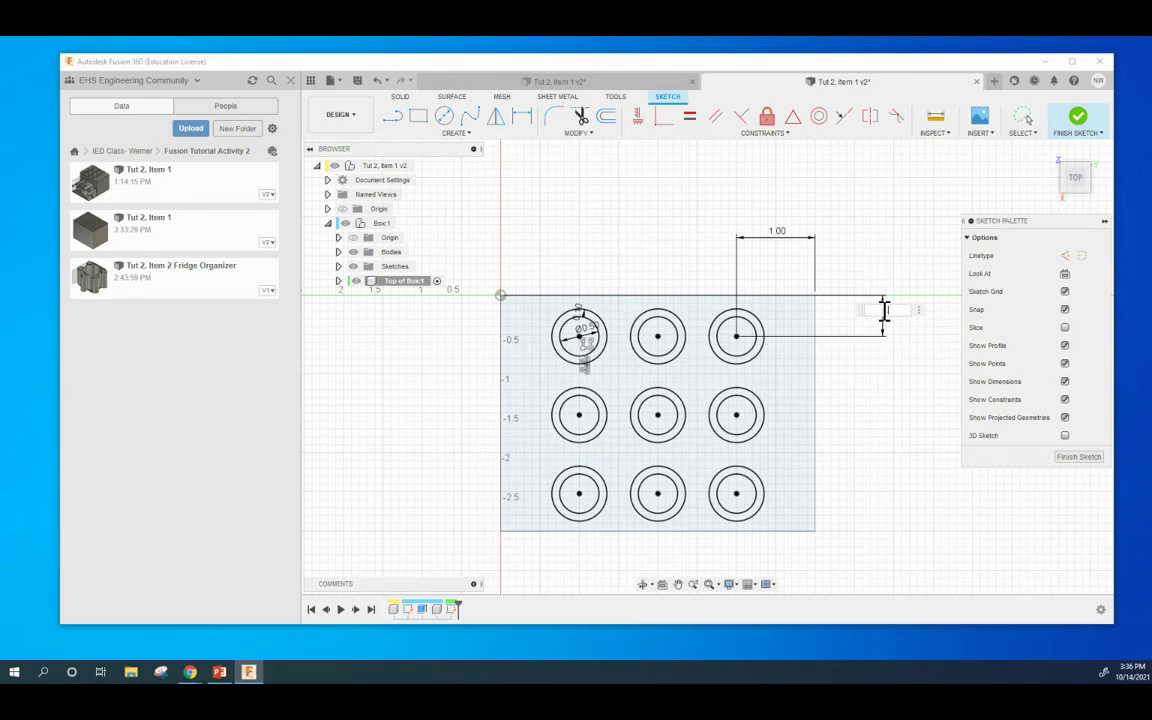
{"action": "type", "text": ".5"}
{"action": "key", "text": "Return"}
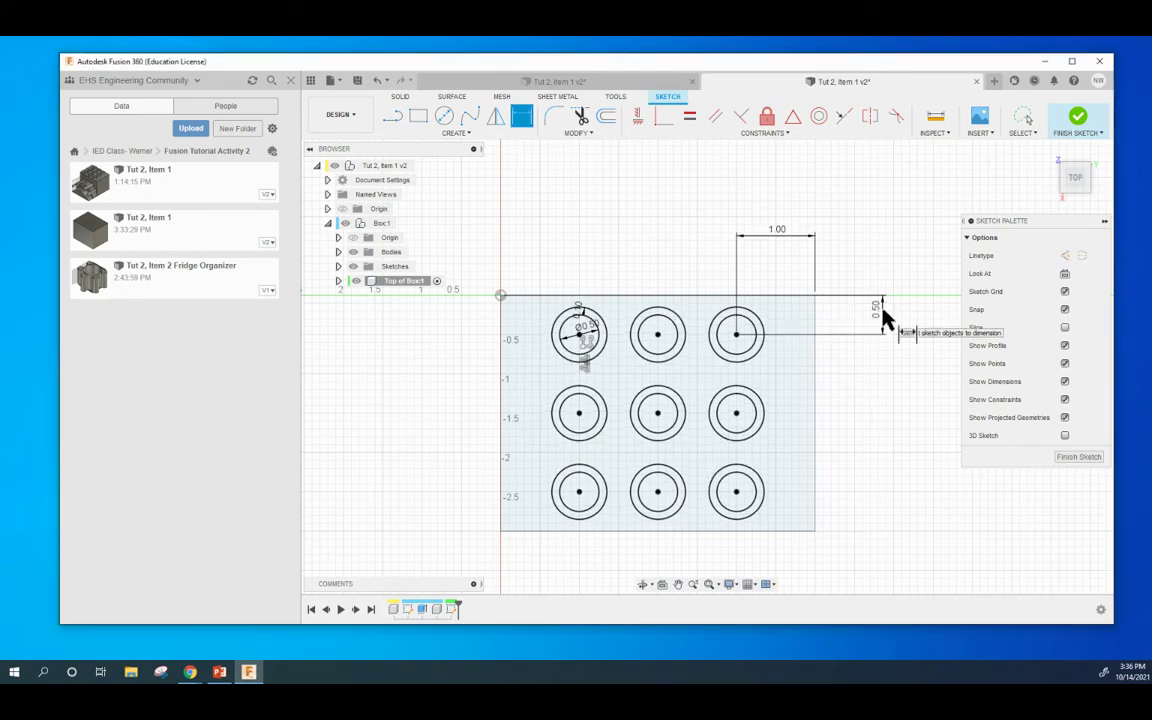
{"action": "left_click", "coordinate": [1070, 460]}
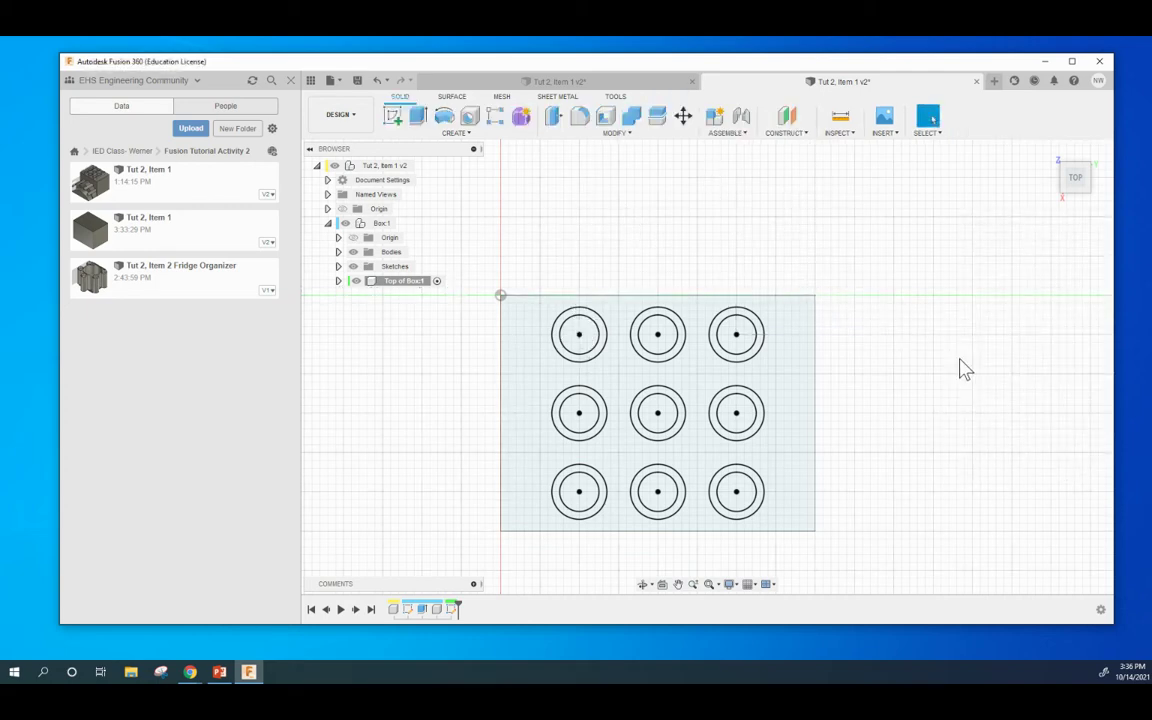
Extrude all nine ring profiles between the concentric circles 0.1 in upward as new bodies.
{"action": "left_click", "coordinate": [1047, 151]}
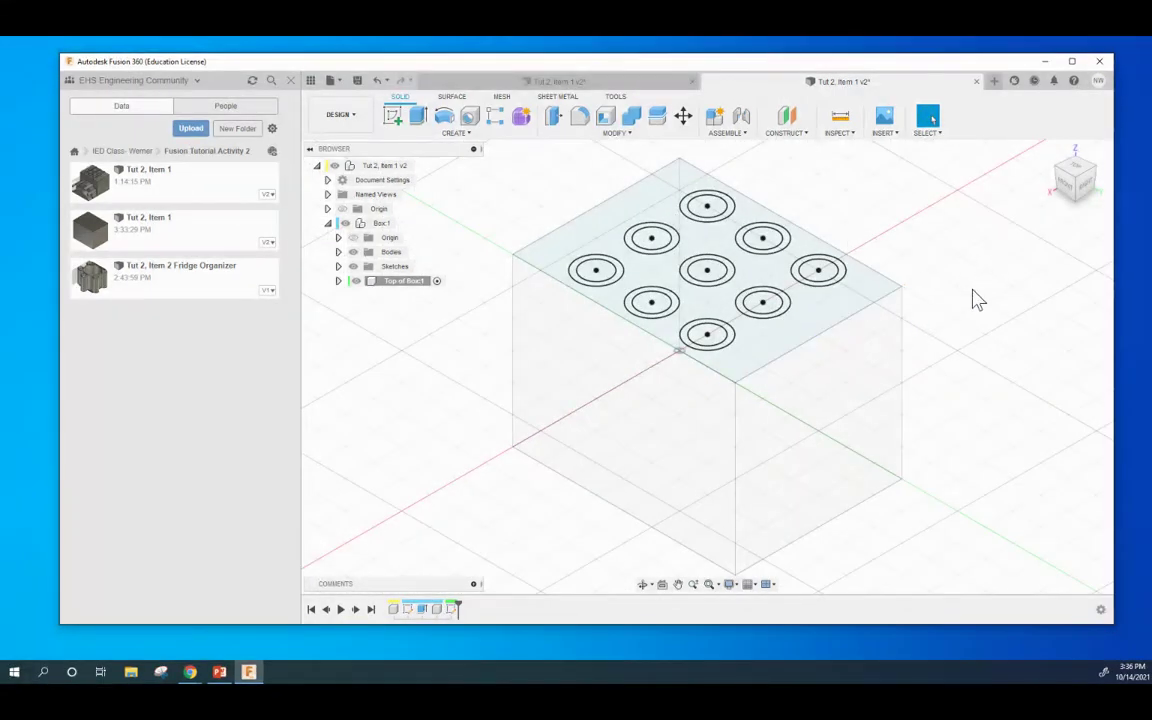
{"action": "key", "text": "e"}
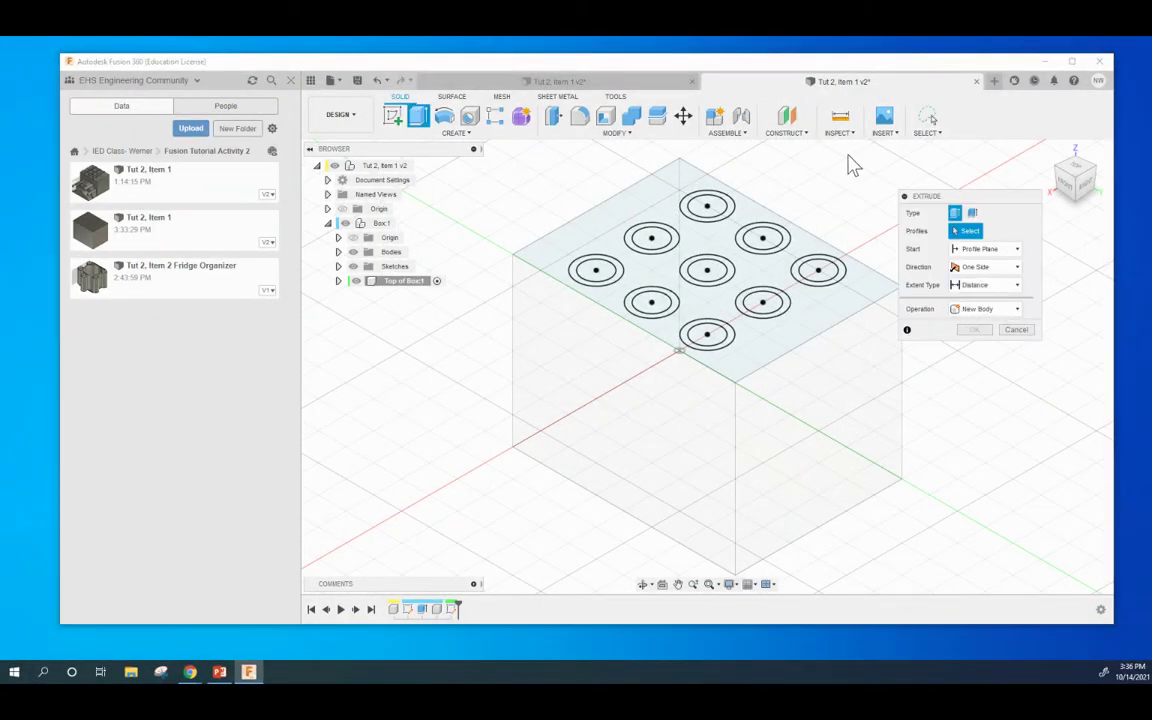
{"action": "left_click", "coordinate": [728, 212]}
{"action": "left_click", "coordinate": [776, 233]}
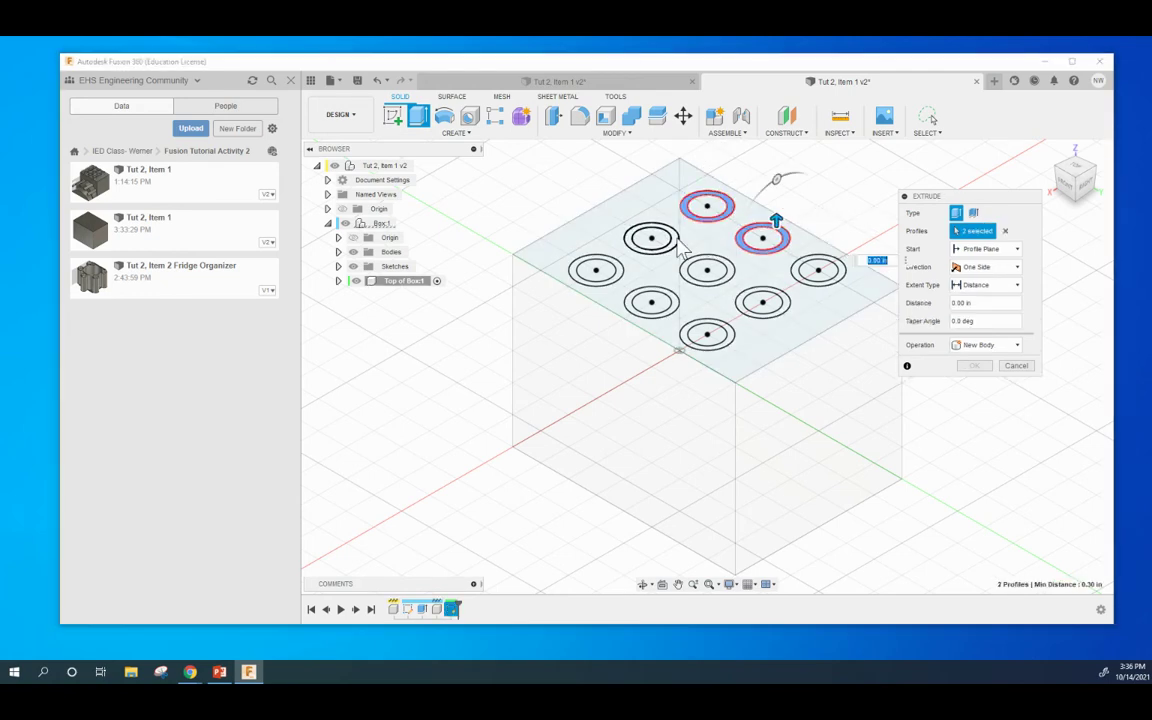
{"action": "left_click", "coordinate": [677, 244]}
{"action": "left_click", "coordinate": [683, 268]}
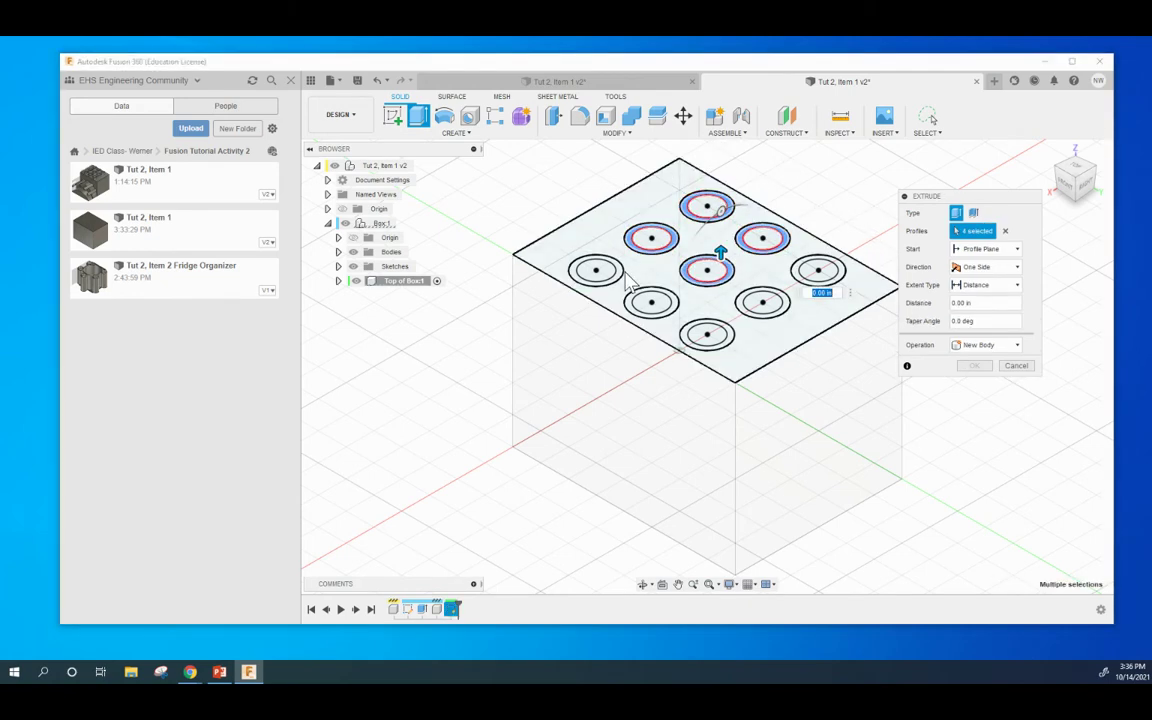
{"action": "left_click", "coordinate": [620, 280]}
{"action": "left_click", "coordinate": [674, 308]}
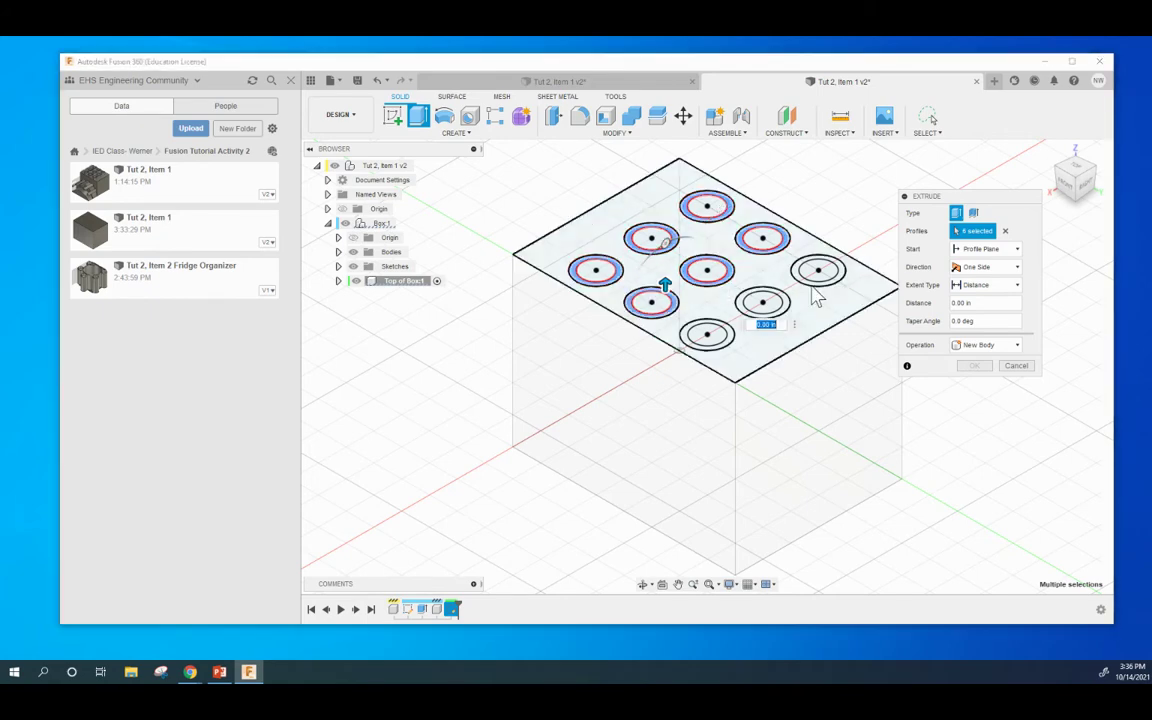
{"action": "left_click", "coordinate": [806, 277]}
{"action": "left_click", "coordinate": [783, 308]}
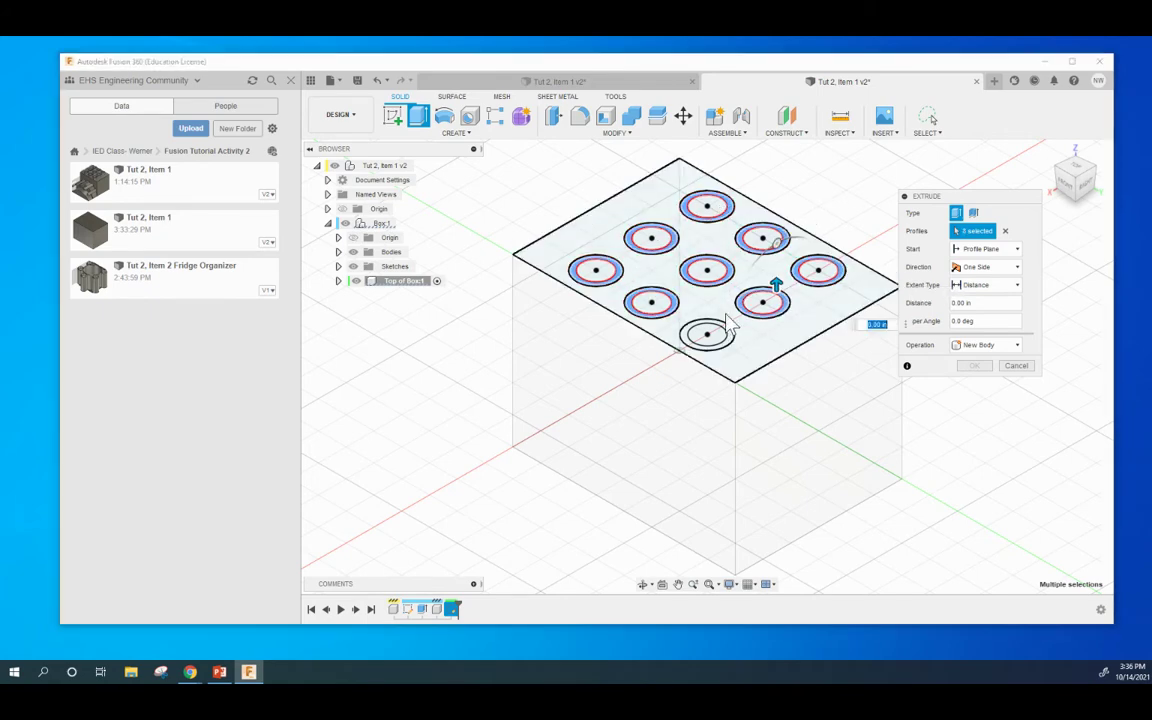
{"action": "left_click", "coordinate": [728, 338]}
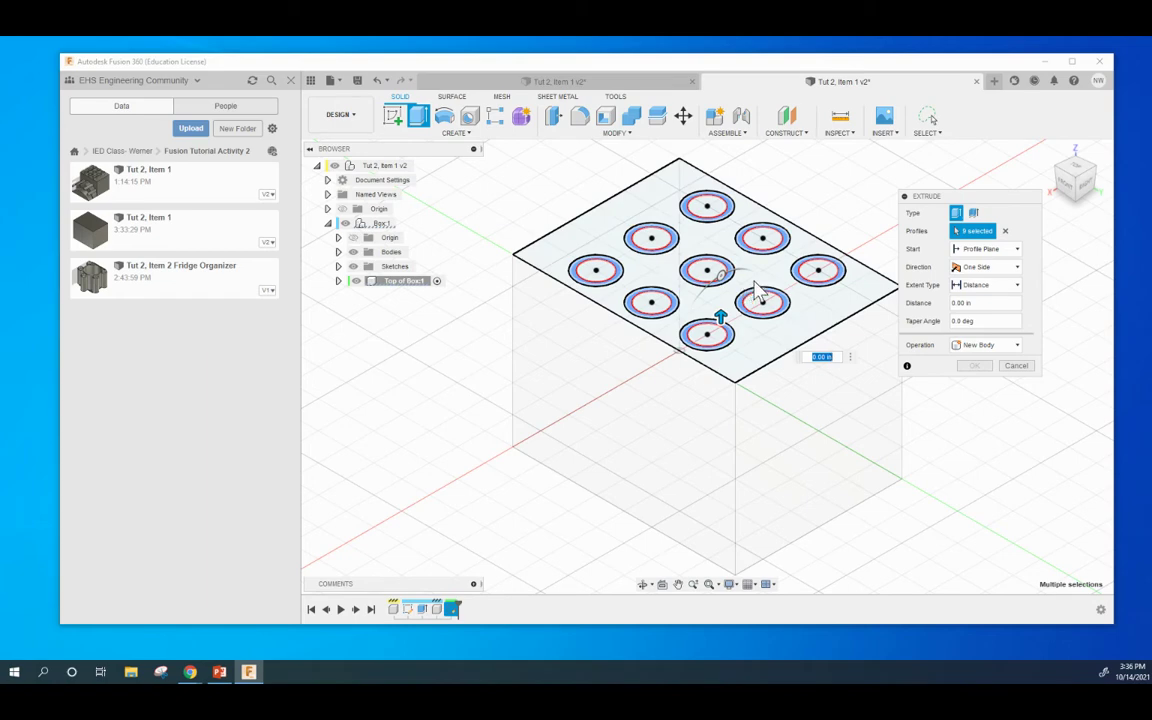
{"action": "left_click", "coordinate": [978, 303]}
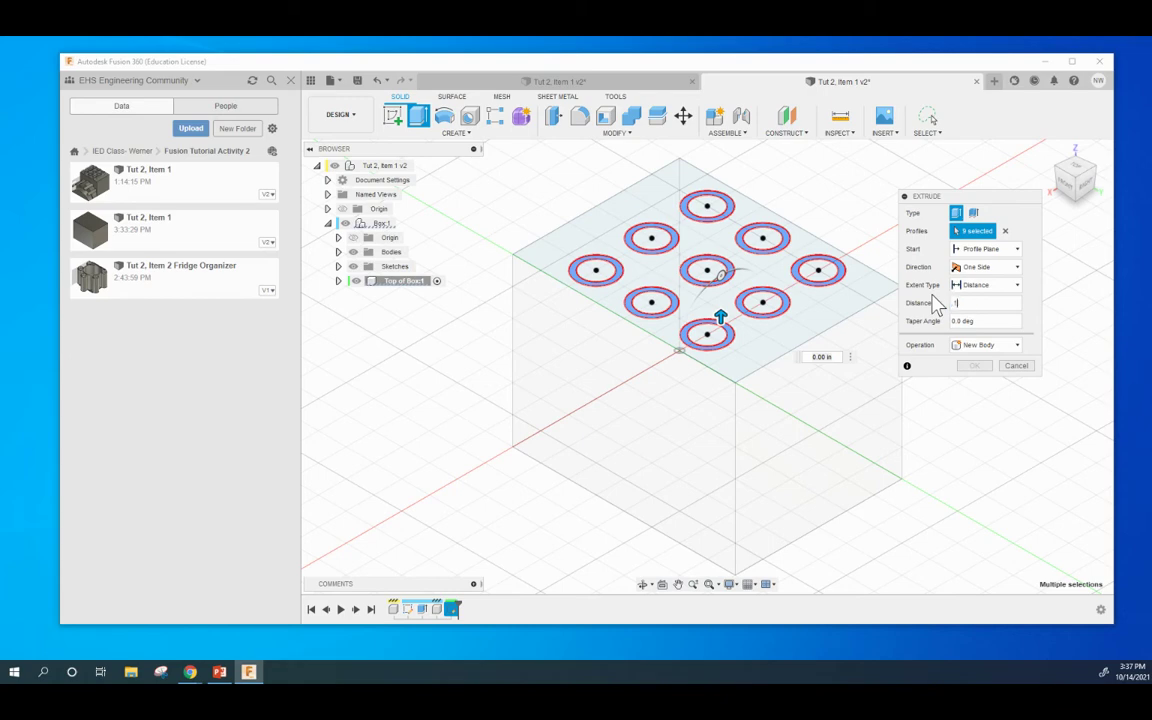
{"action": "type", "text": "1"}
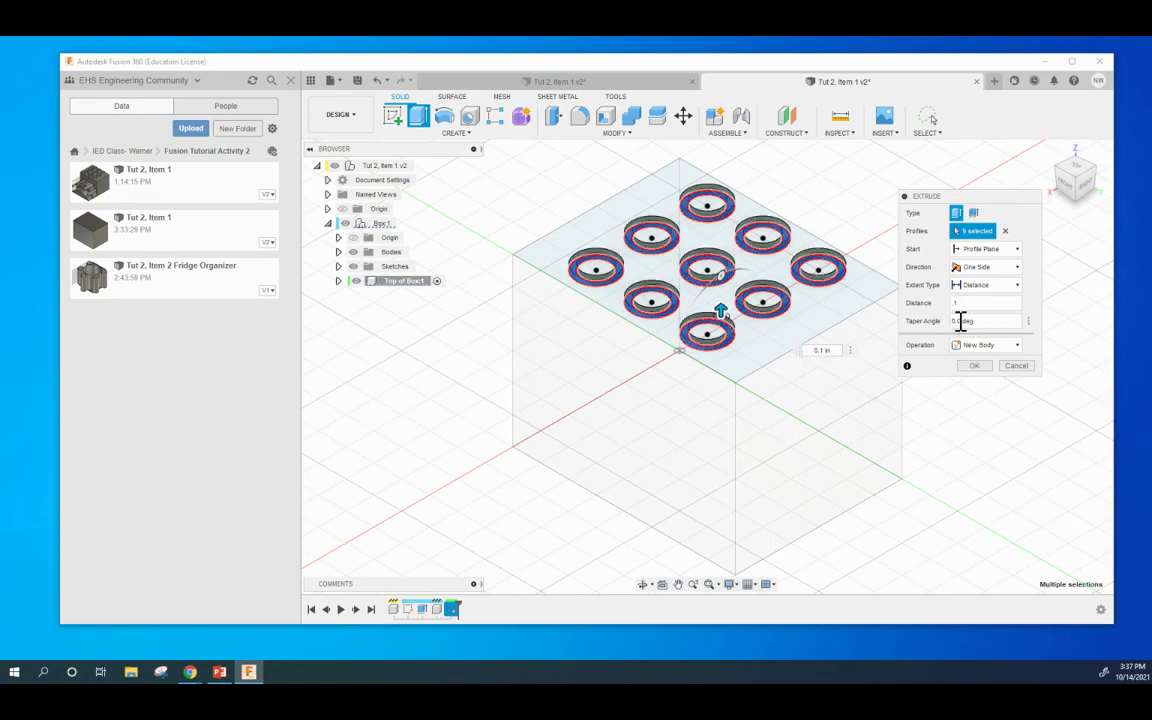
{"action": "left_click", "coordinate": [973, 372]}
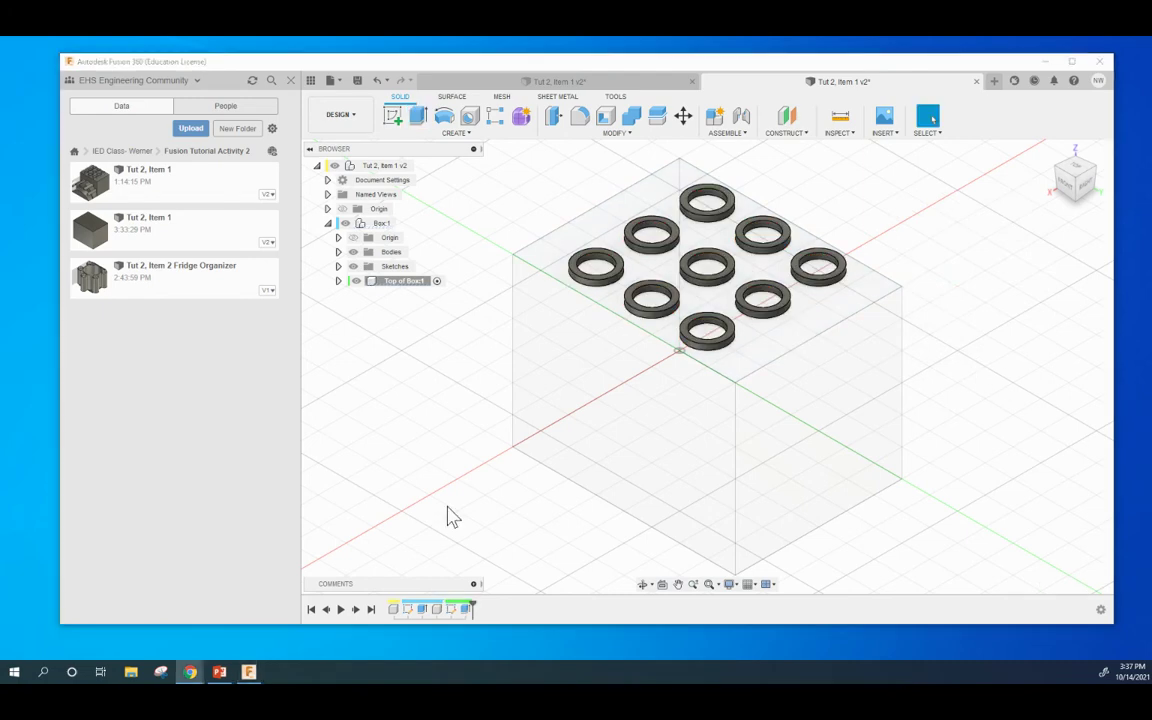
Reopen the ring extrusion to review its settings and accept it.
{"action": "left_click_drag", "start_coordinate": [694, 79], "coordinate": [679, 76]}
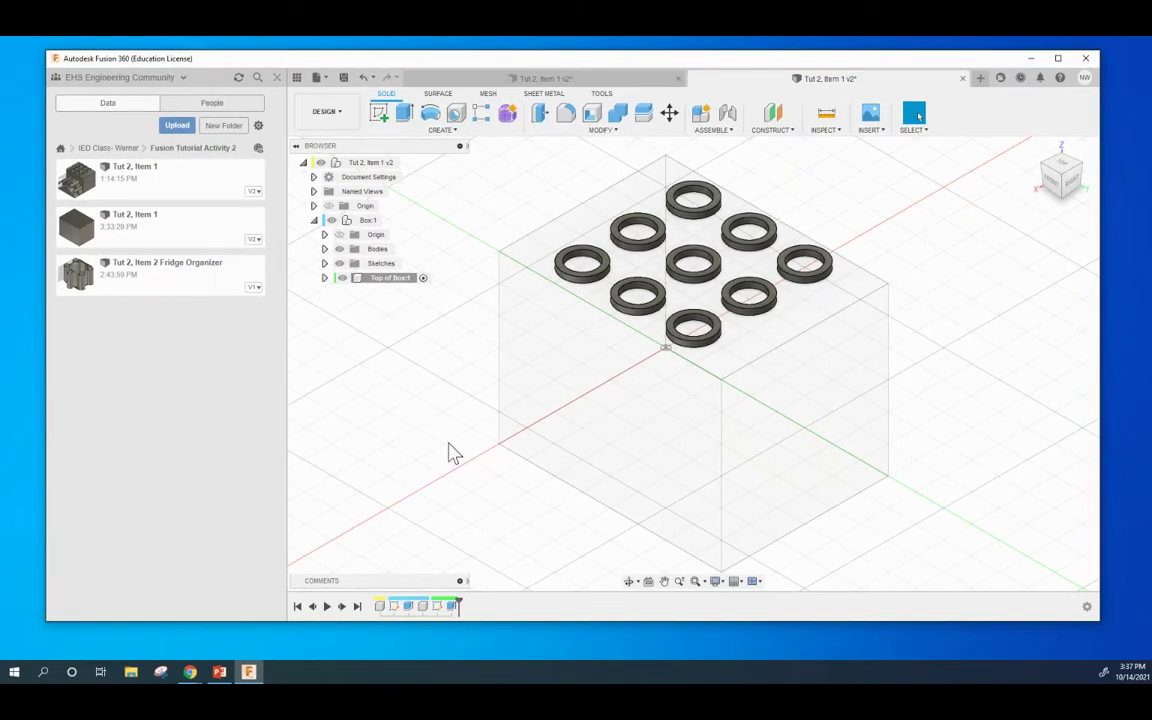
{"action": "double_click", "coordinate": [453, 607]}
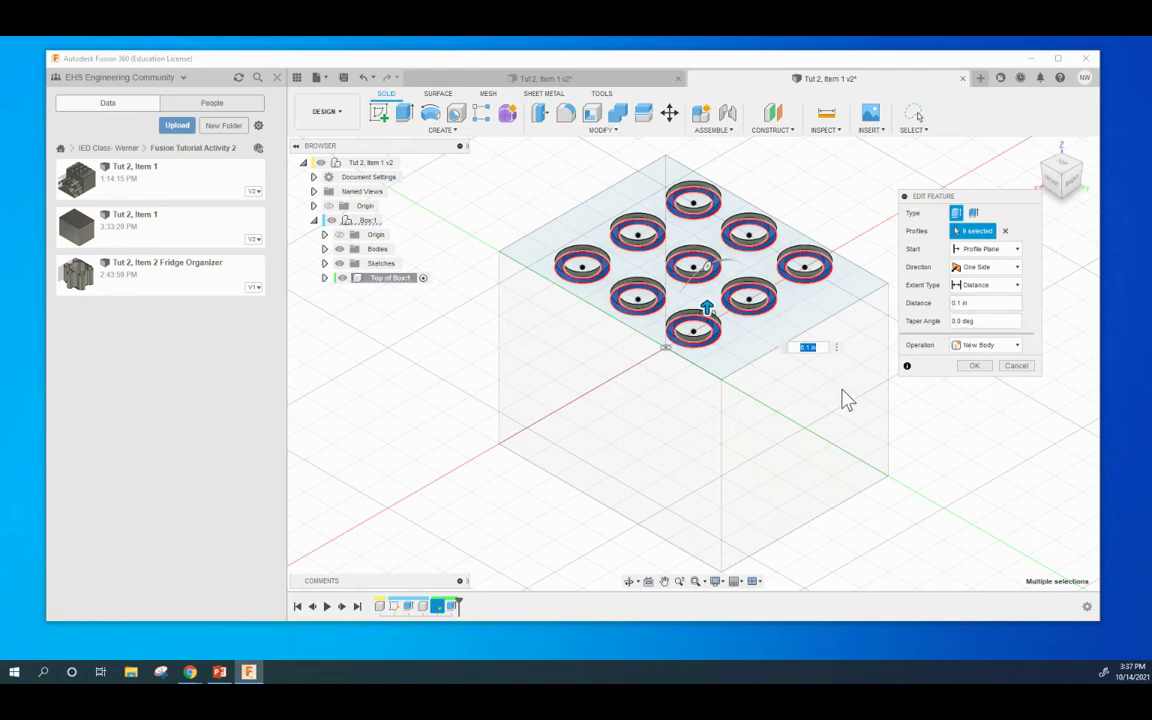
{"action": "mouse_move", "coordinate": [858, 418]}
{"action": "middle_mouse_down", "text": "shift"}
{"action": "mouse_move", "coordinate": [856, 368]}
{"action": "mouse_move", "coordinate": [850, 396]}
{"action": "middle_mouse_up", "text": "shift"}
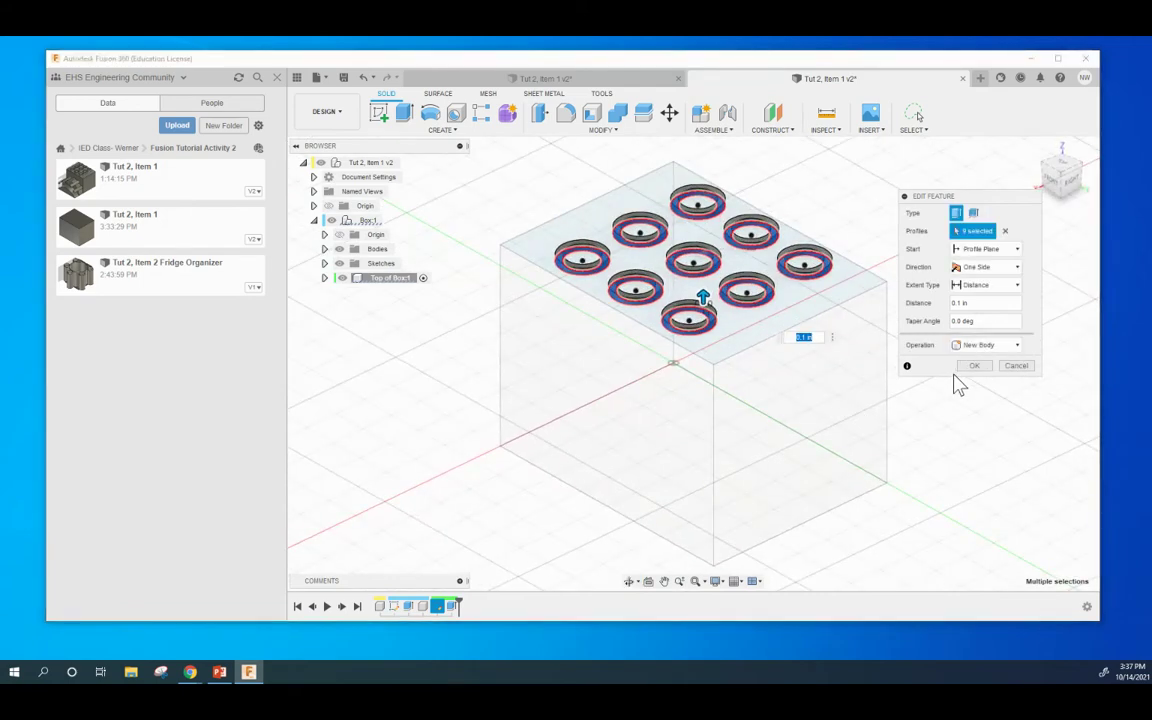
{"action": "left_click", "coordinate": [972, 366]}
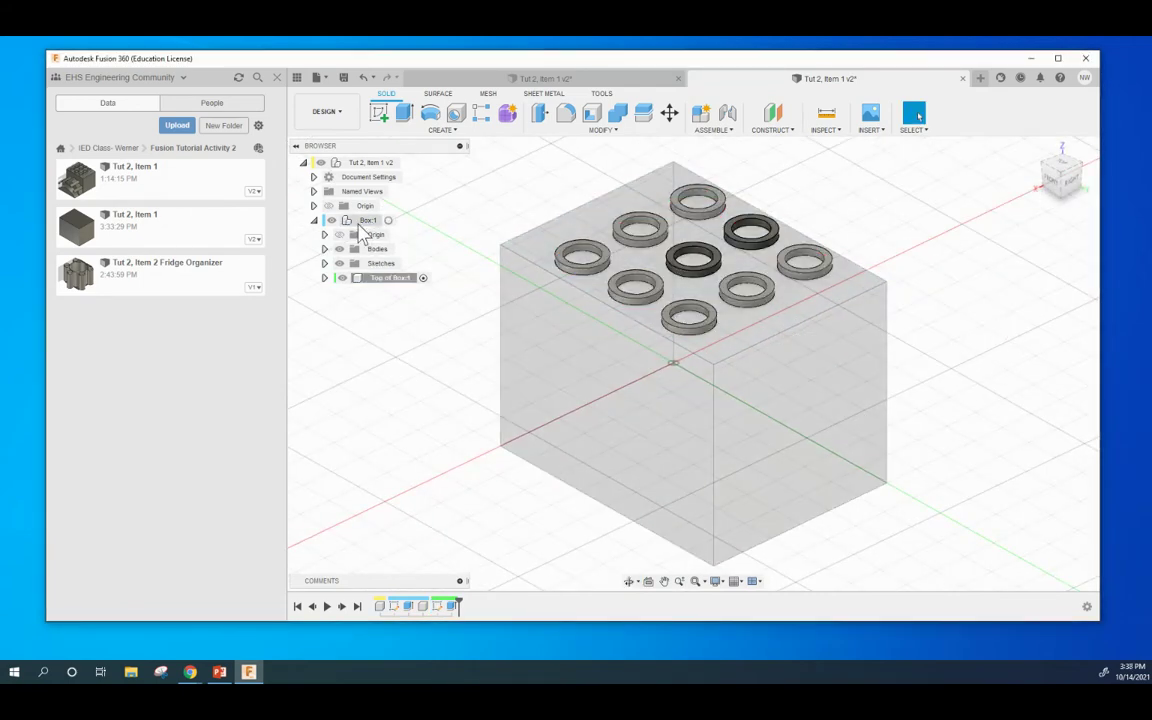
Activate the Box component as the parent for another component.
{"action": "left_click", "coordinate": [378, 221]}
{"action": "left_click", "coordinate": [388, 220]}
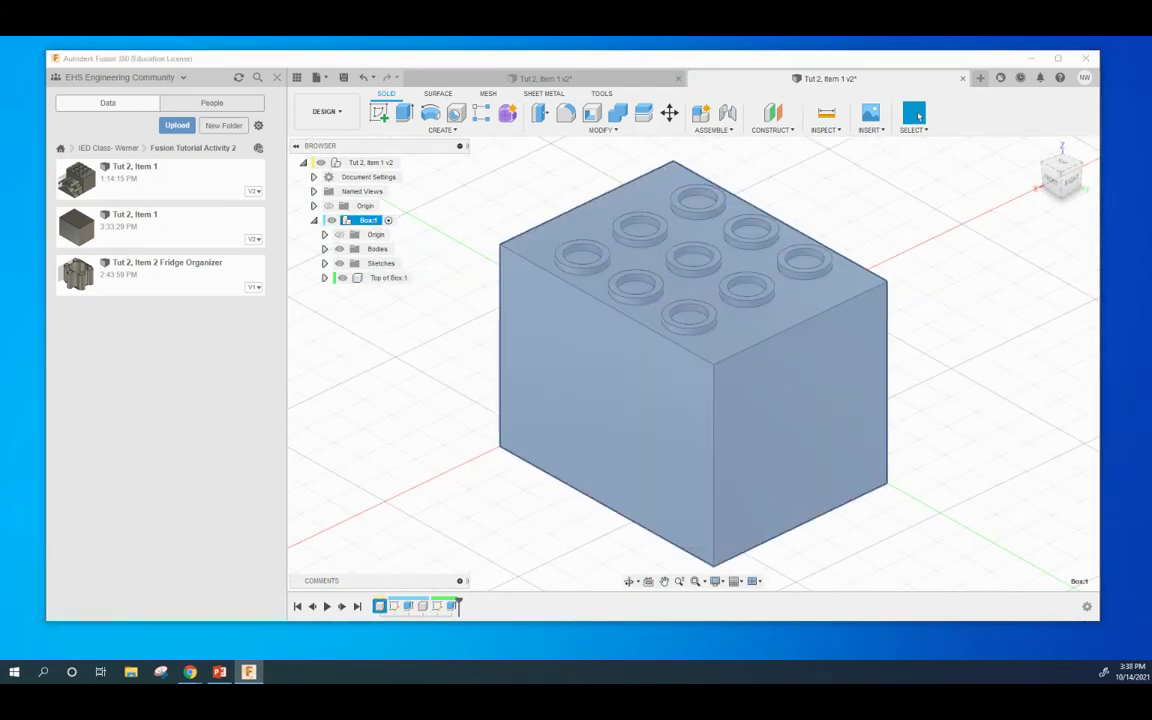
{"action": "left_click", "coordinate": [977, 323]}
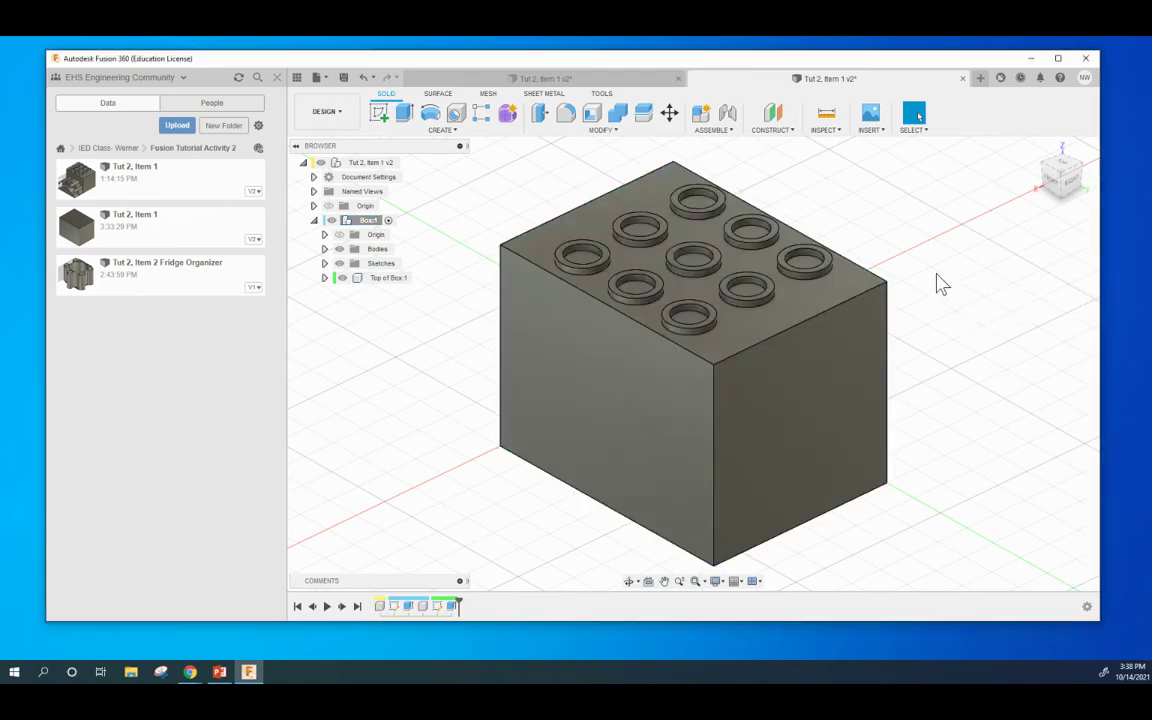
{"action": "left_click", "coordinate": [338, 222]}
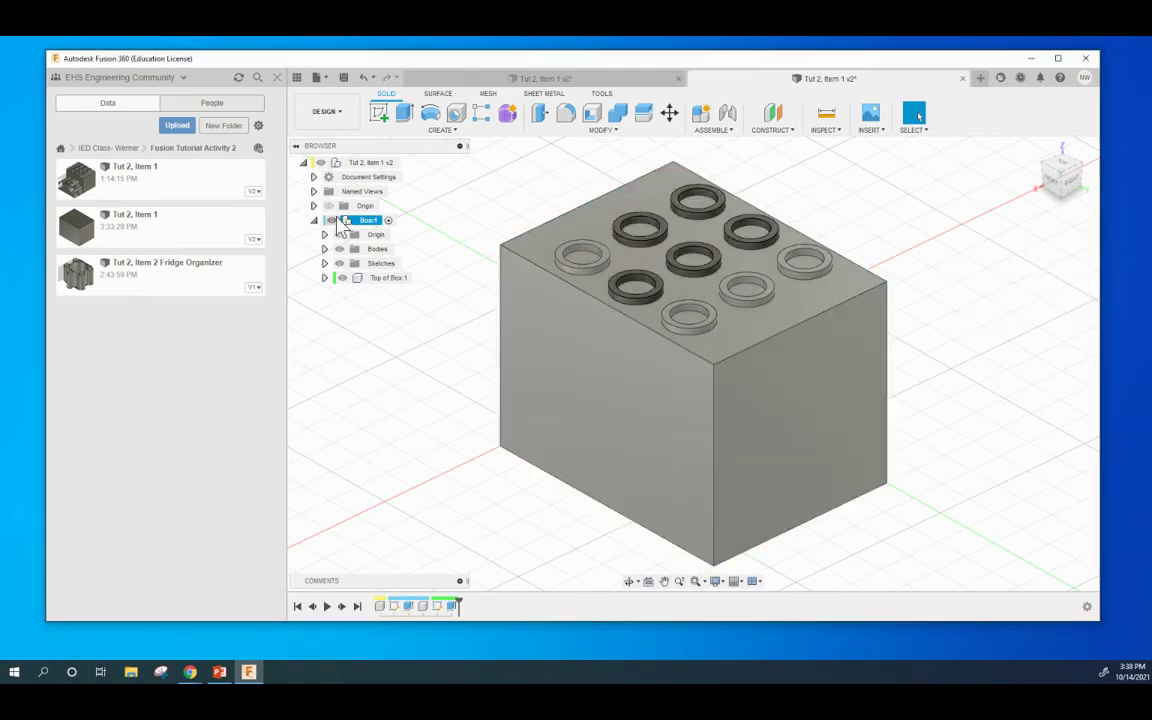
{"action": "left_click", "coordinate": [463, 213]}
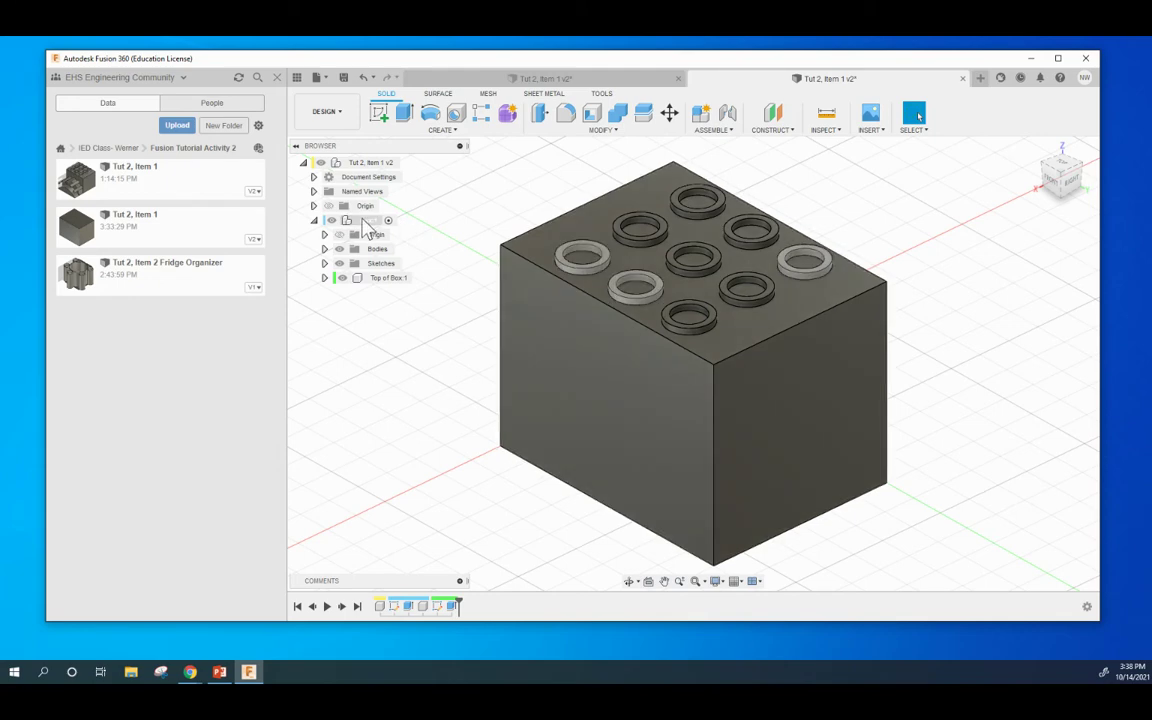
{"action": "left_click", "coordinate": [367, 222]}
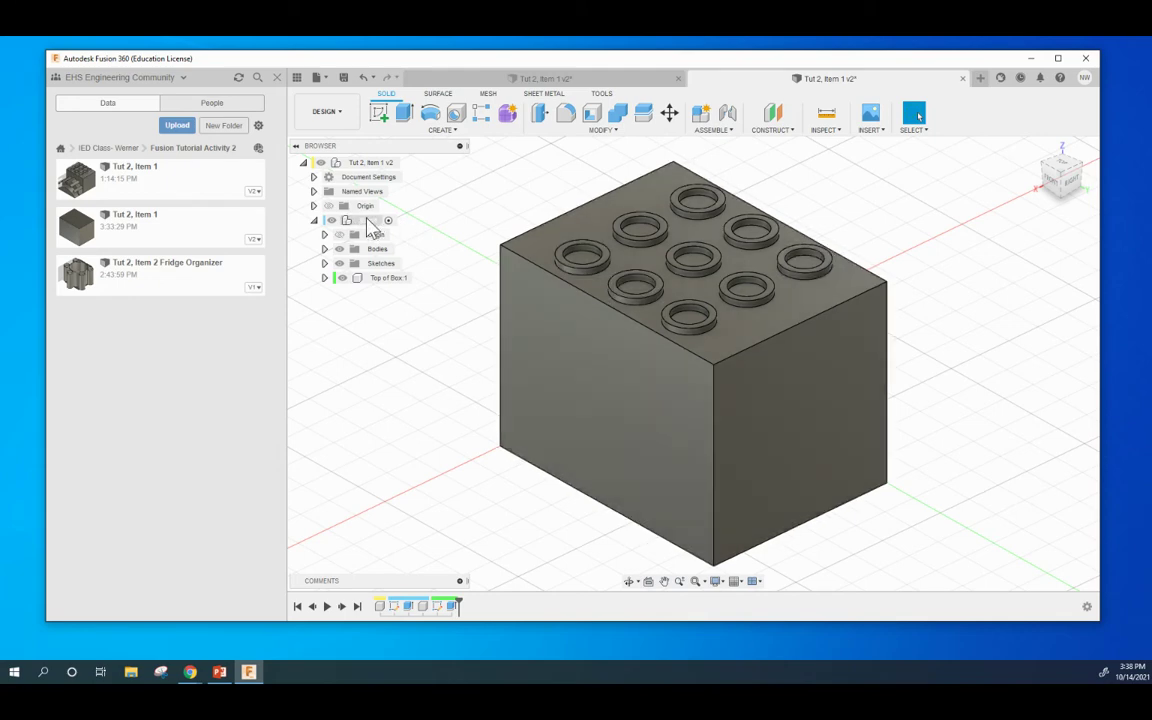
Create an internal standard component named Front of Box inside the Box component and make it active.
{"action": "left_click", "coordinate": [453, 130]}
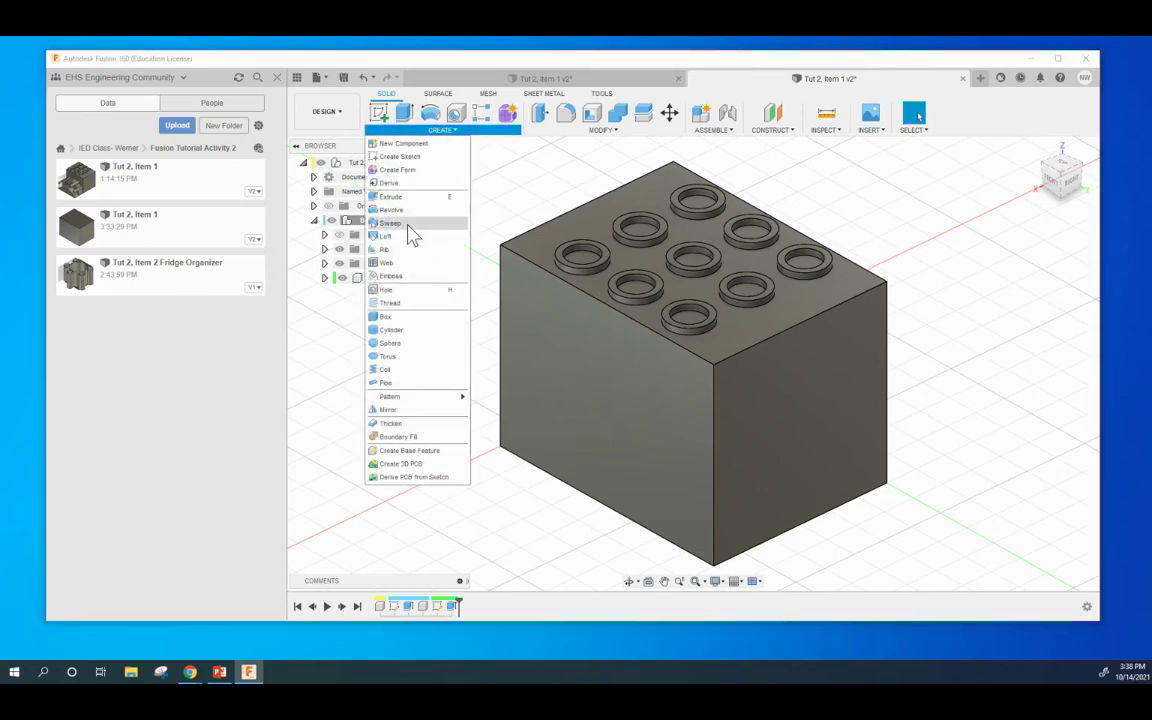
{"action": "left_click", "coordinate": [414, 147]}
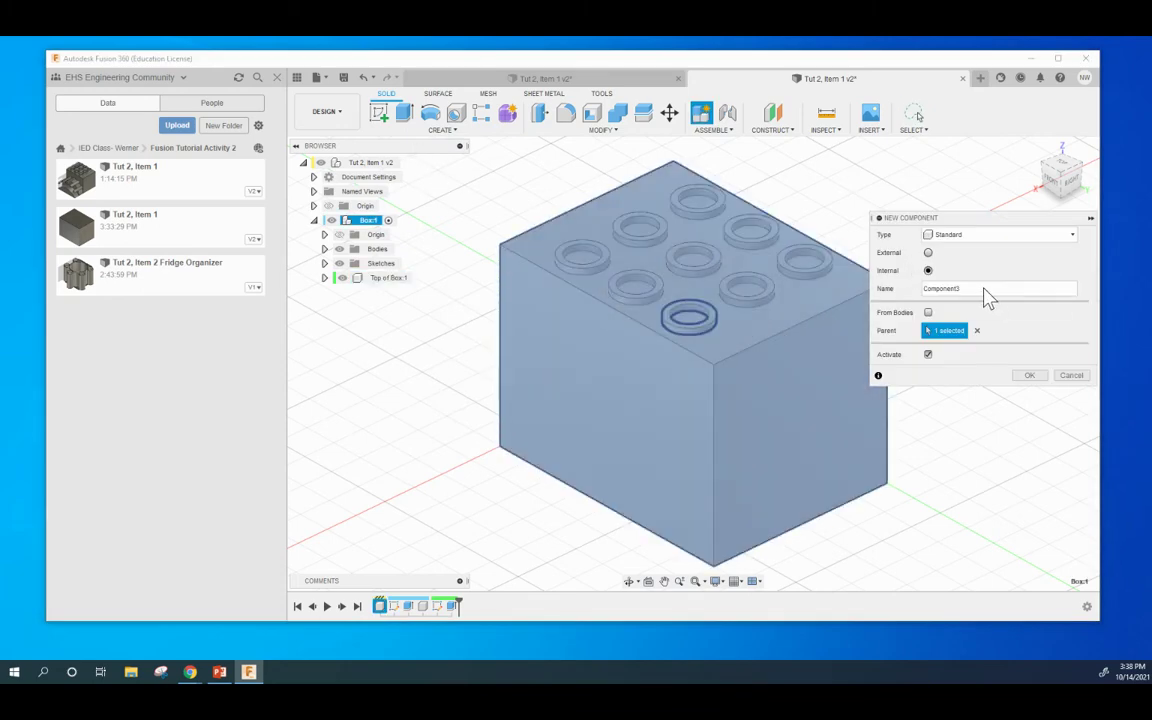
{"action": "left_click_drag", "start_coordinate": [914, 287], "coordinate": [991, 291]}
{"action": "type", "text": "Fron"}
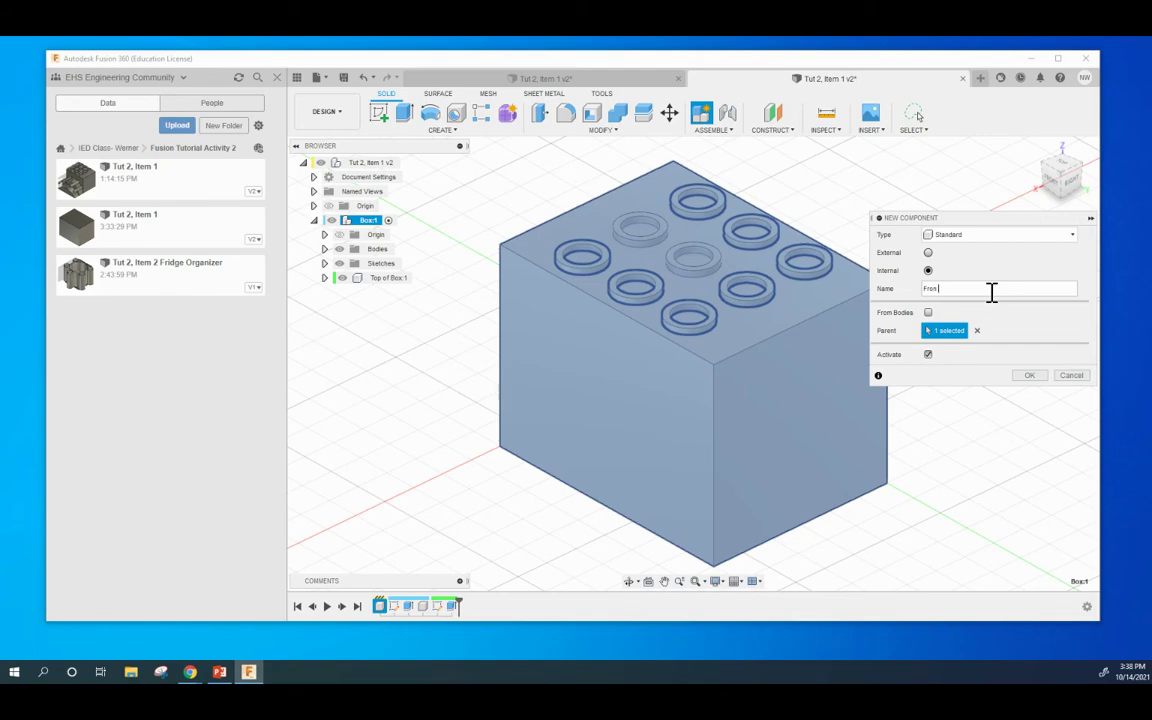
{"action": "type", "text": "t of Box"}
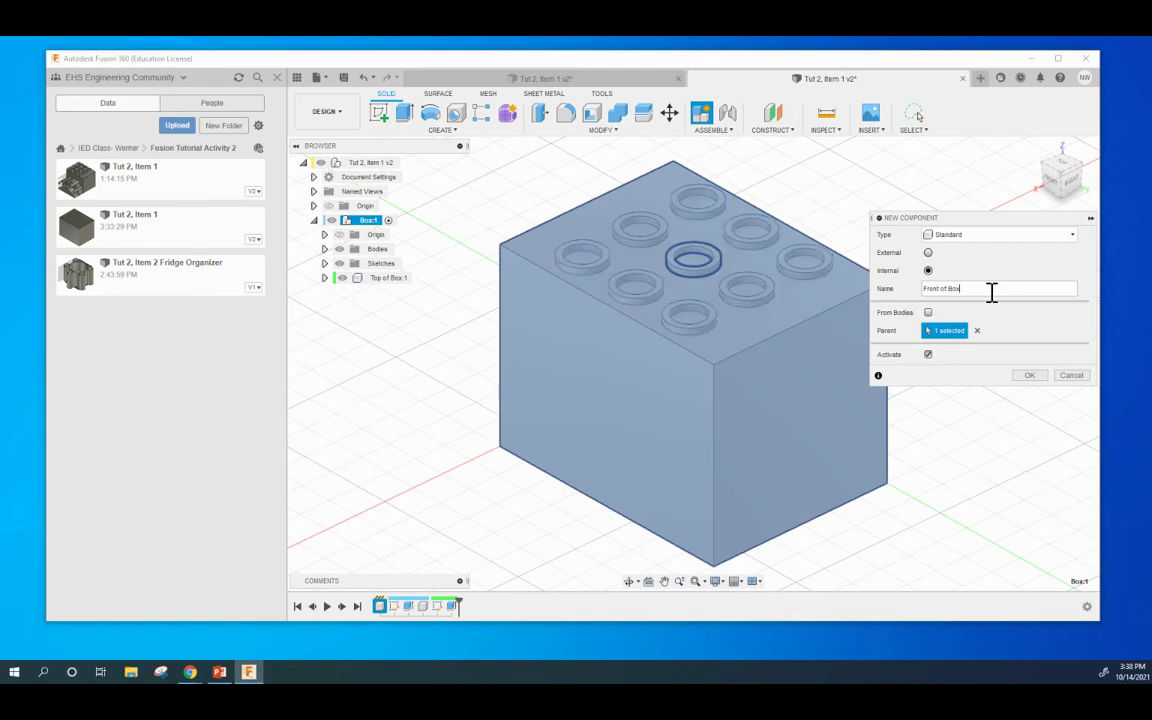
{"action": "key", "text": "Return"}
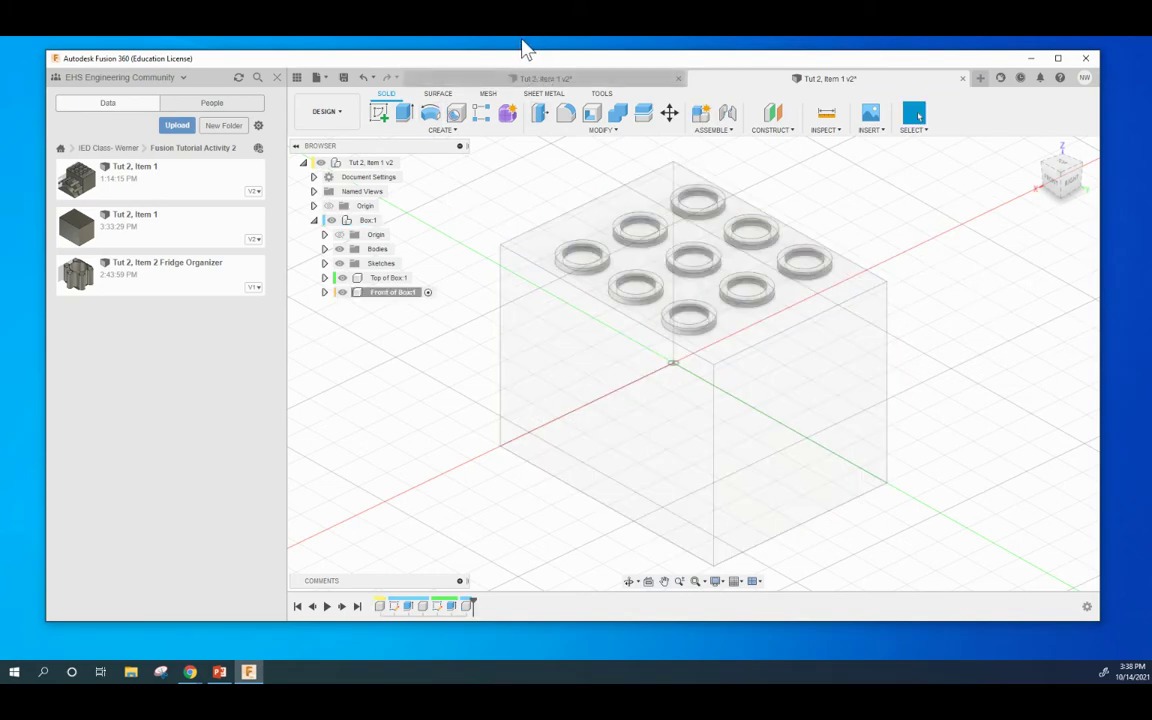
Start a sketch on the box's front 4 by 3 in face and view it squarely from the front.
{"action": "left_click", "coordinate": [378, 113]}
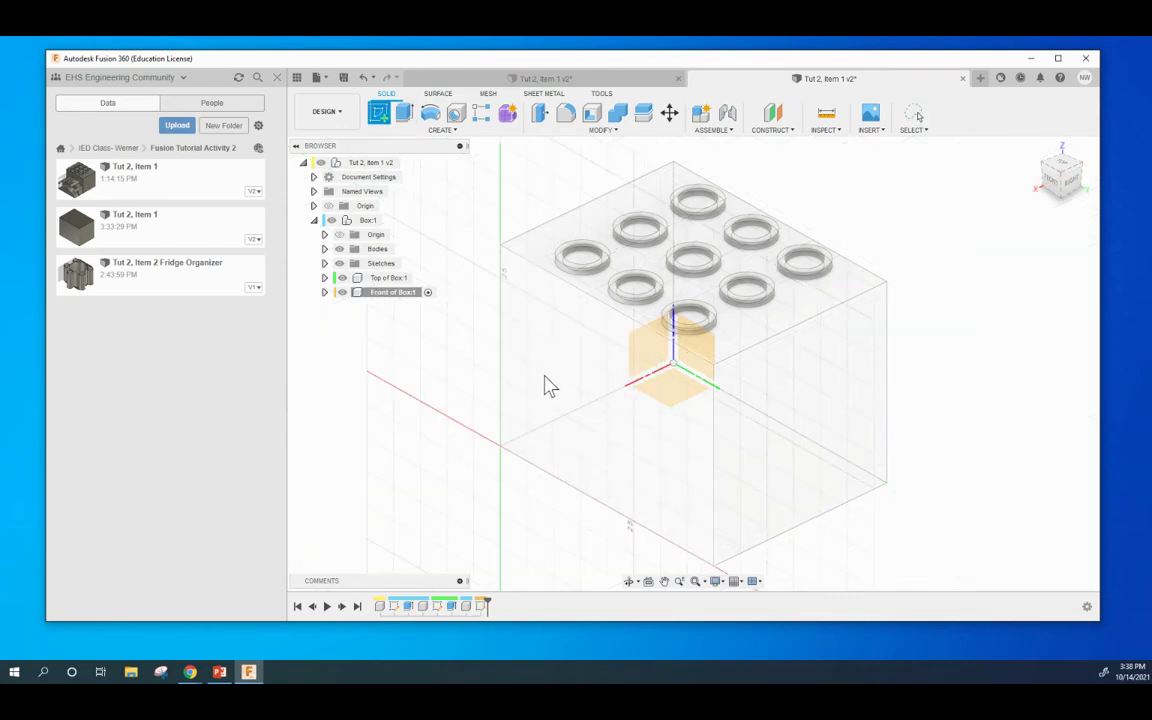
{"action": "left_click", "coordinate": [545, 386]}
{"action": "mouse_move", "coordinate": [868, 381]}
{"action": "middle_mouse_down", "text": "shift"}
{"action": "mouse_move", "coordinate": [841, 365]}
{"action": "mouse_move", "coordinate": [761, 370]}
{"action": "mouse_move", "coordinate": [834, 370]}
{"action": "mouse_move", "coordinate": [740, 306]}
{"action": "middle_mouse_up", "text": "shift"}
{"action": "left_click", "coordinate": [1057, 175]}
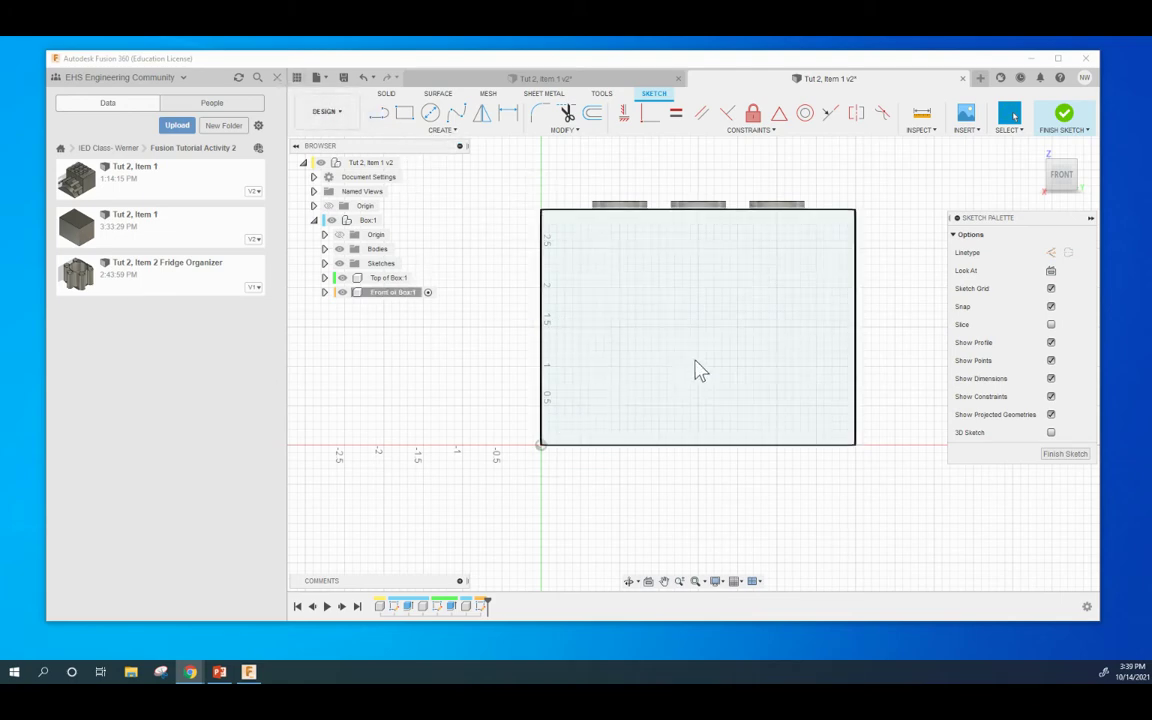
Sketch a three-point arc between the front face's two lower corners, with a radius of about 2.08 in.
{"action": "left_click", "coordinate": [456, 134]}
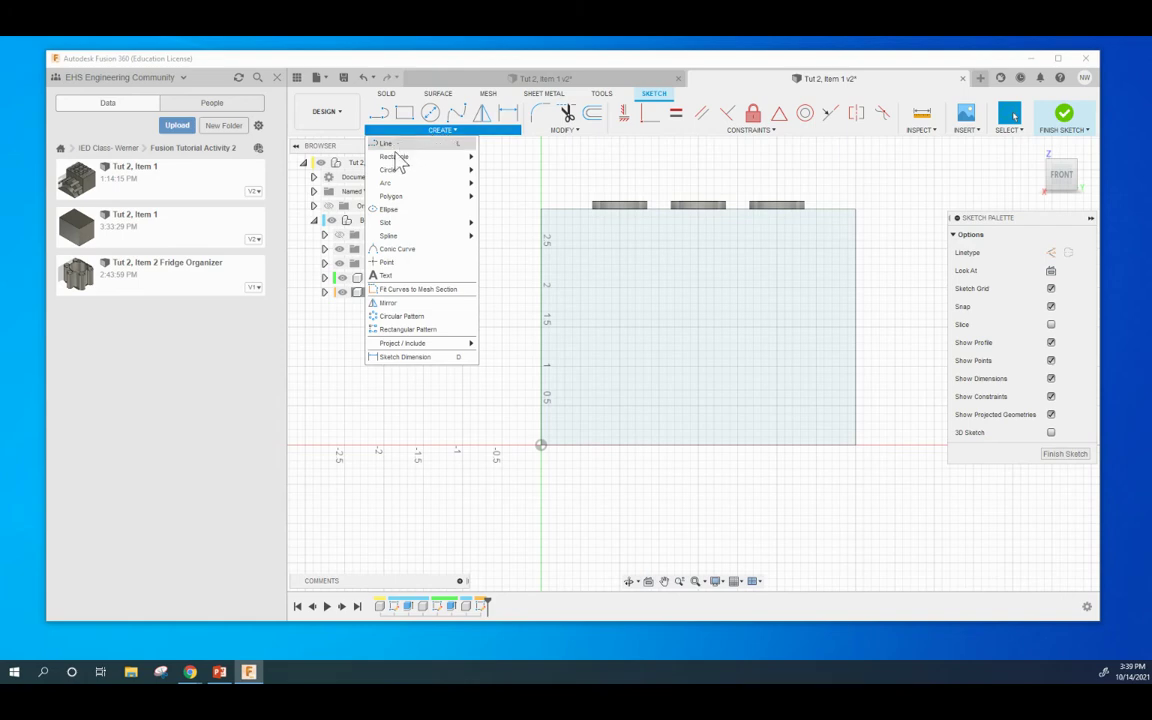
{"action": "mouse_move", "coordinate": [421, 185]}
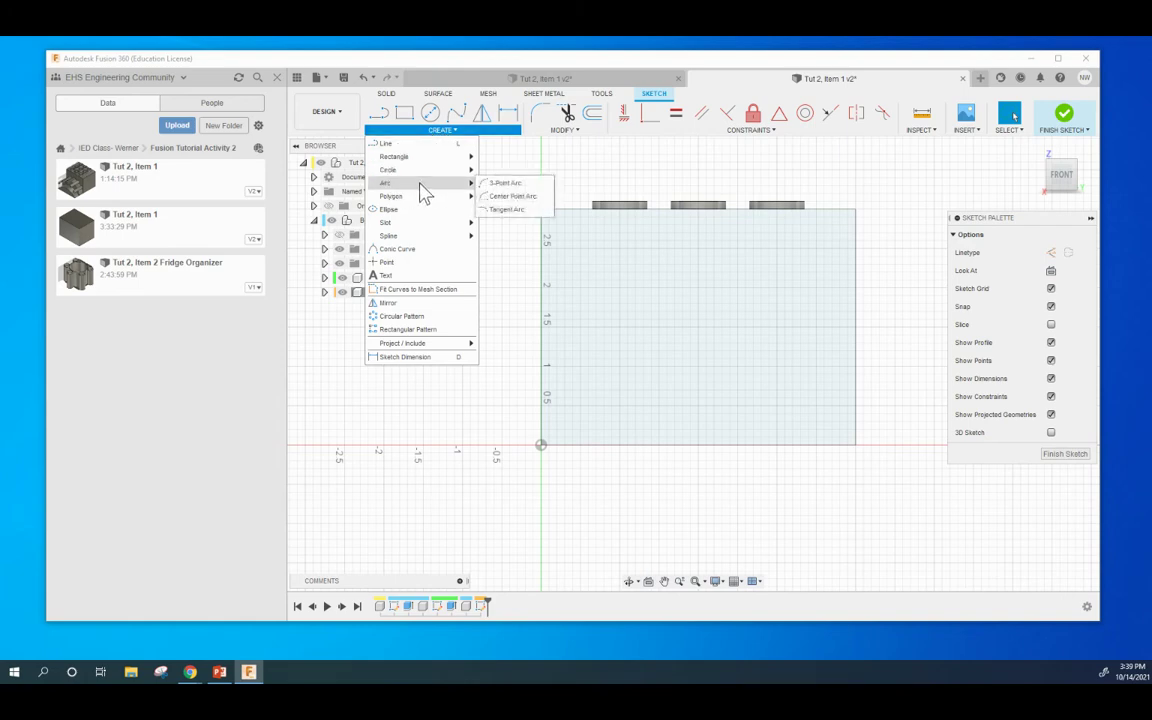
{"action": "left_click", "coordinate": [500, 185]}
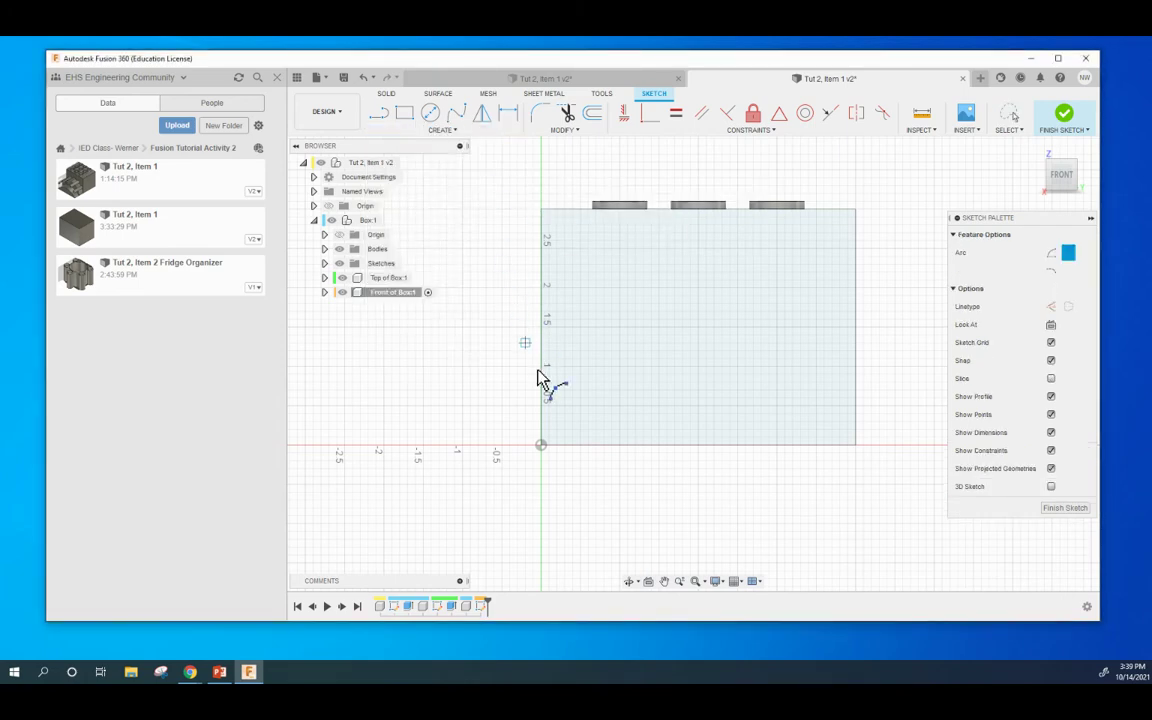
{"action": "left_click", "coordinate": [541, 446]}
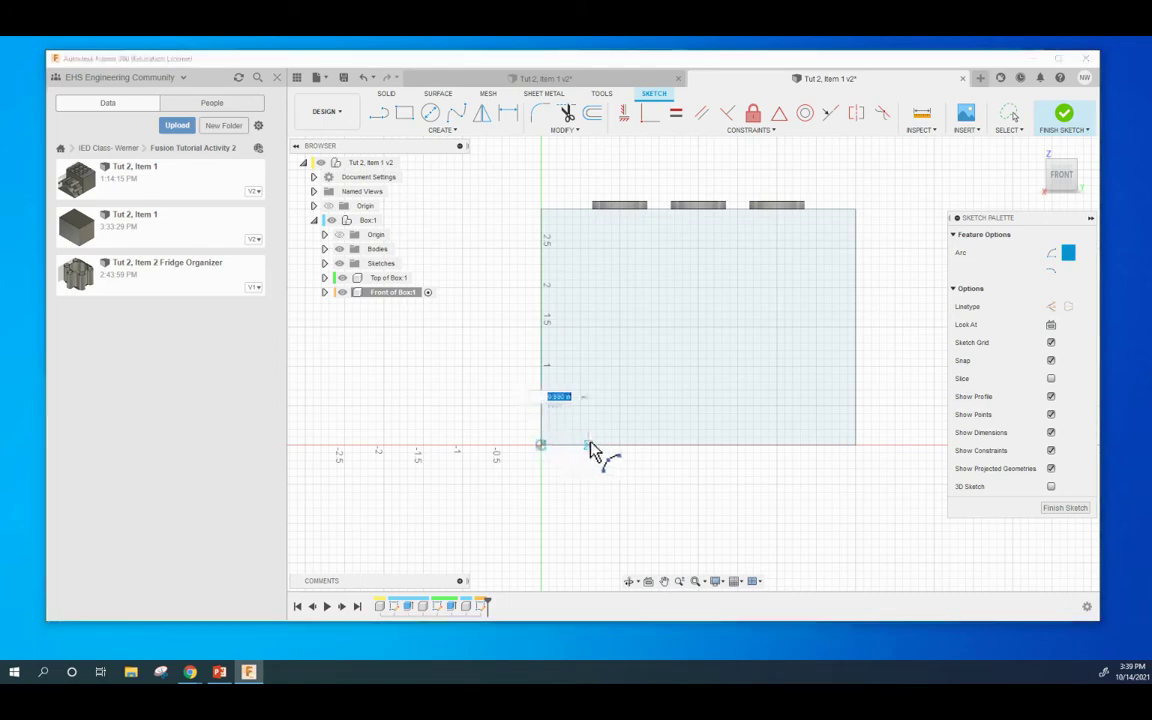
{"action": "left_click", "coordinate": [855, 446]}
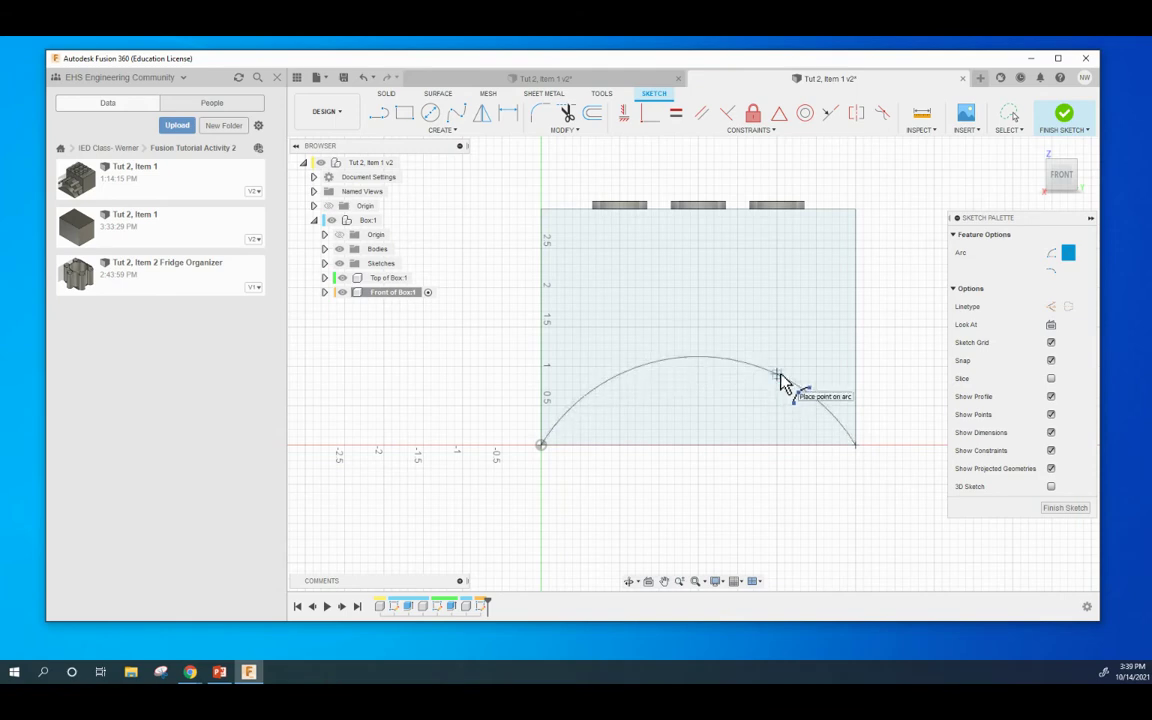
{"action": "left_click", "coordinate": [690, 334]}
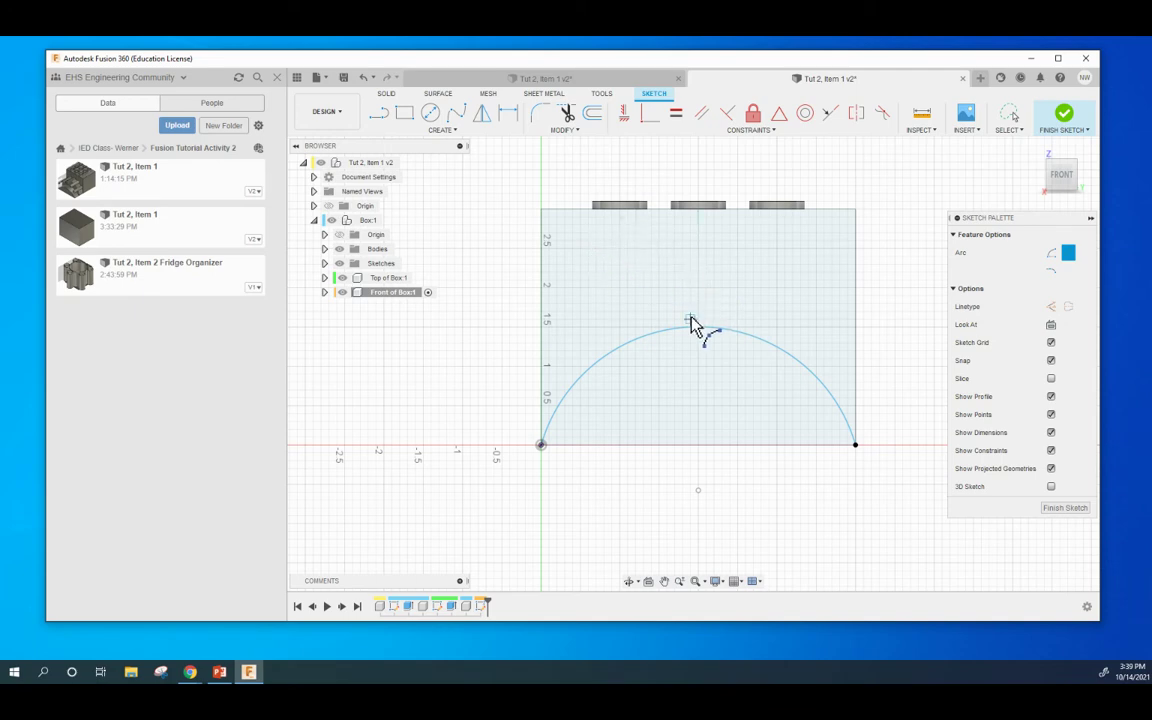
{"action": "key", "text": "Escape"}
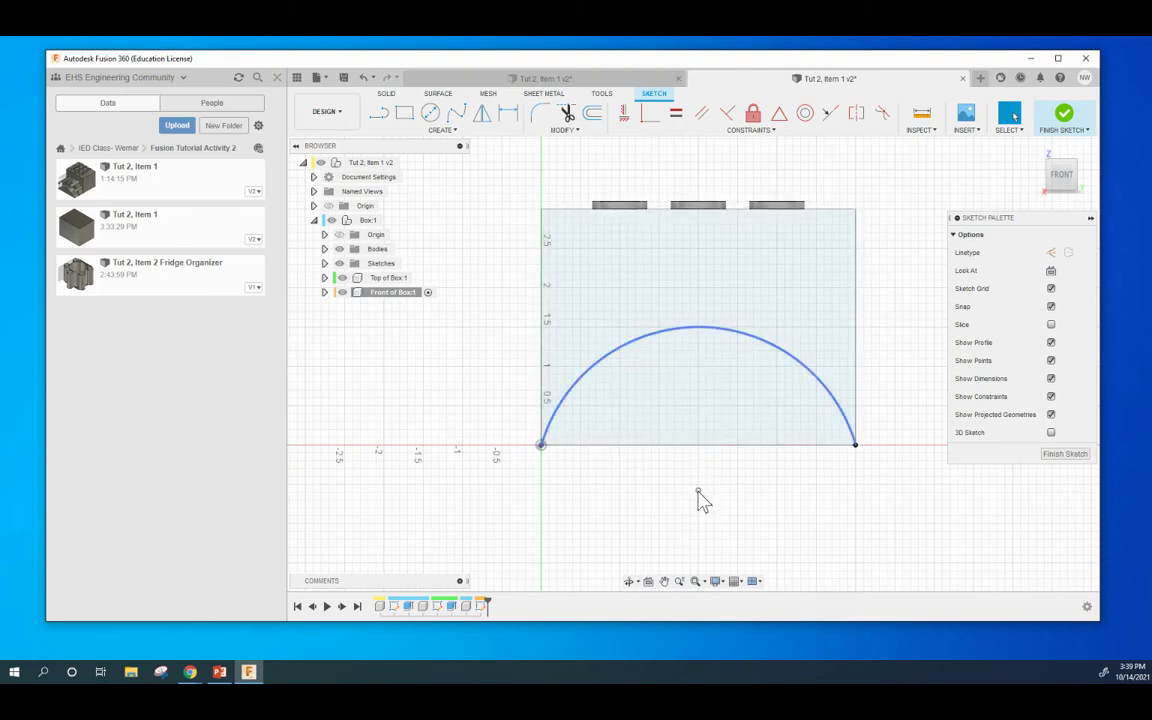
{"action": "key", "text": "m"}
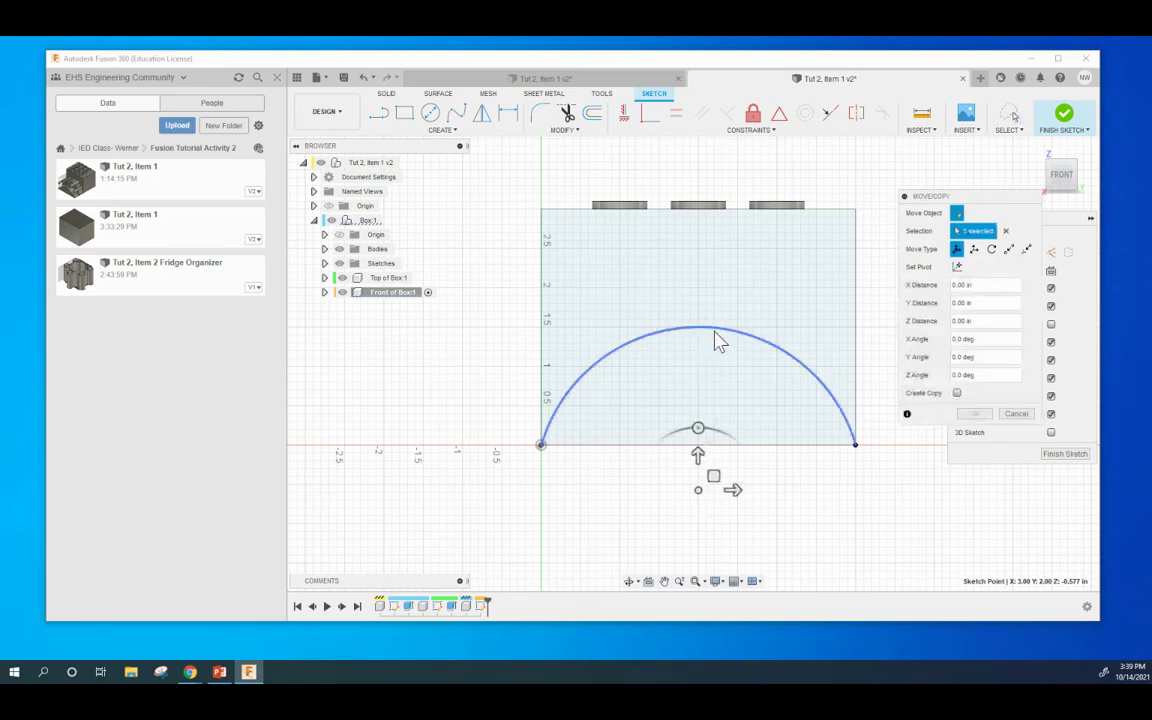
{"action": "left_click", "coordinate": [1017, 415]}
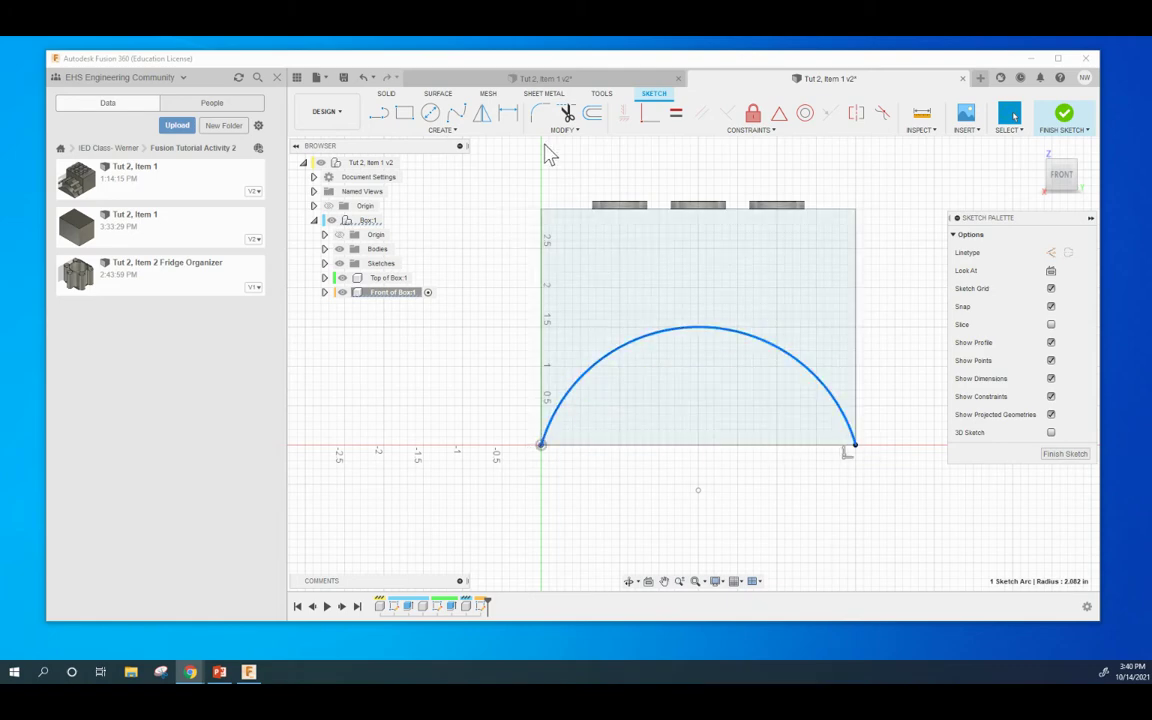
Dimension the arc's radius and set it to 2 in.
{"action": "left_click", "coordinate": [507, 113]}
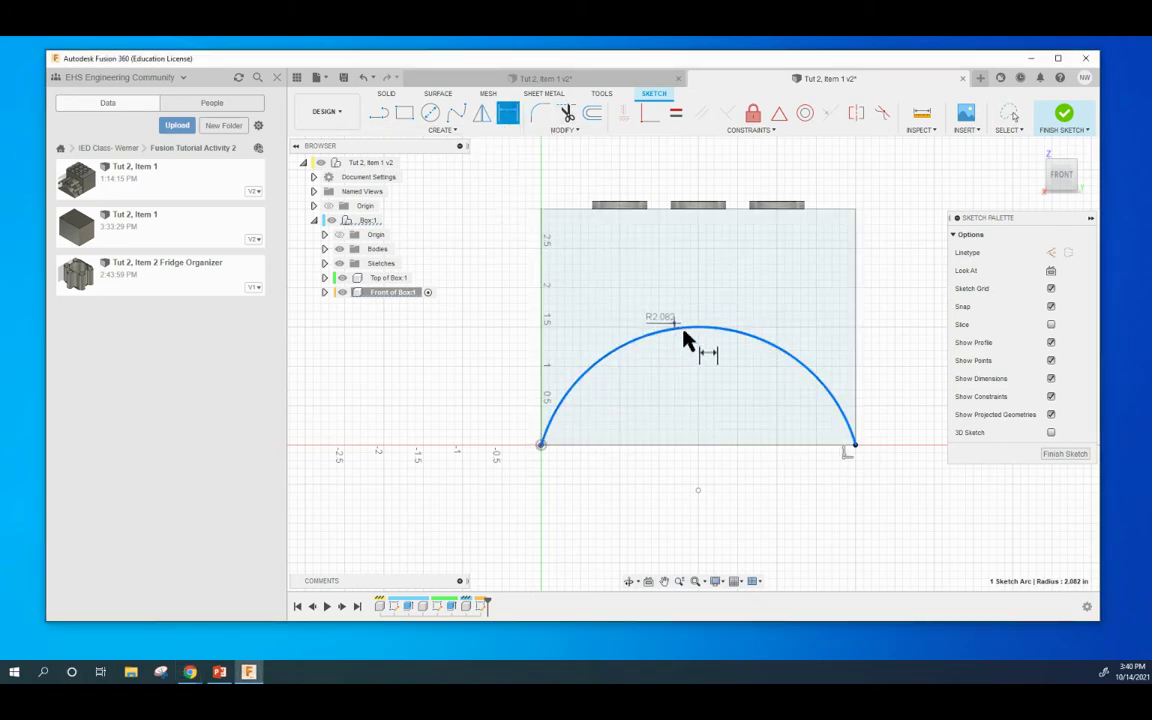
{"action": "key", "text": "Escape"}
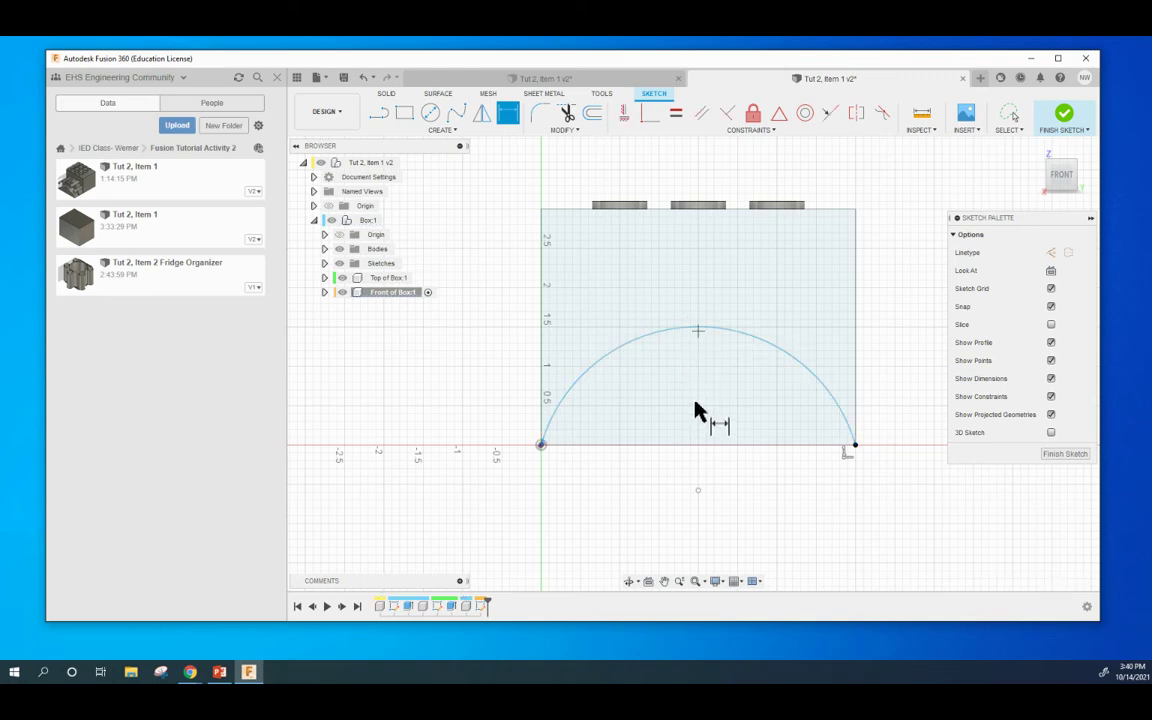
{"action": "left_click", "coordinate": [710, 330]}
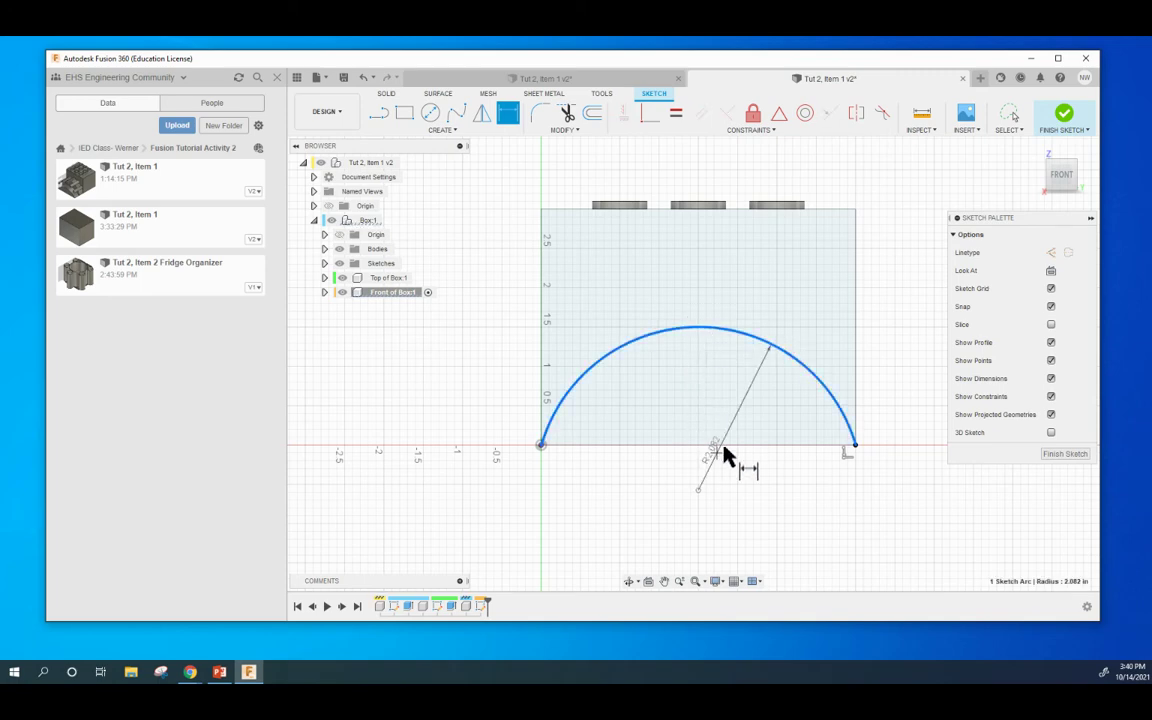
{"action": "left_click", "coordinate": [744, 416]}
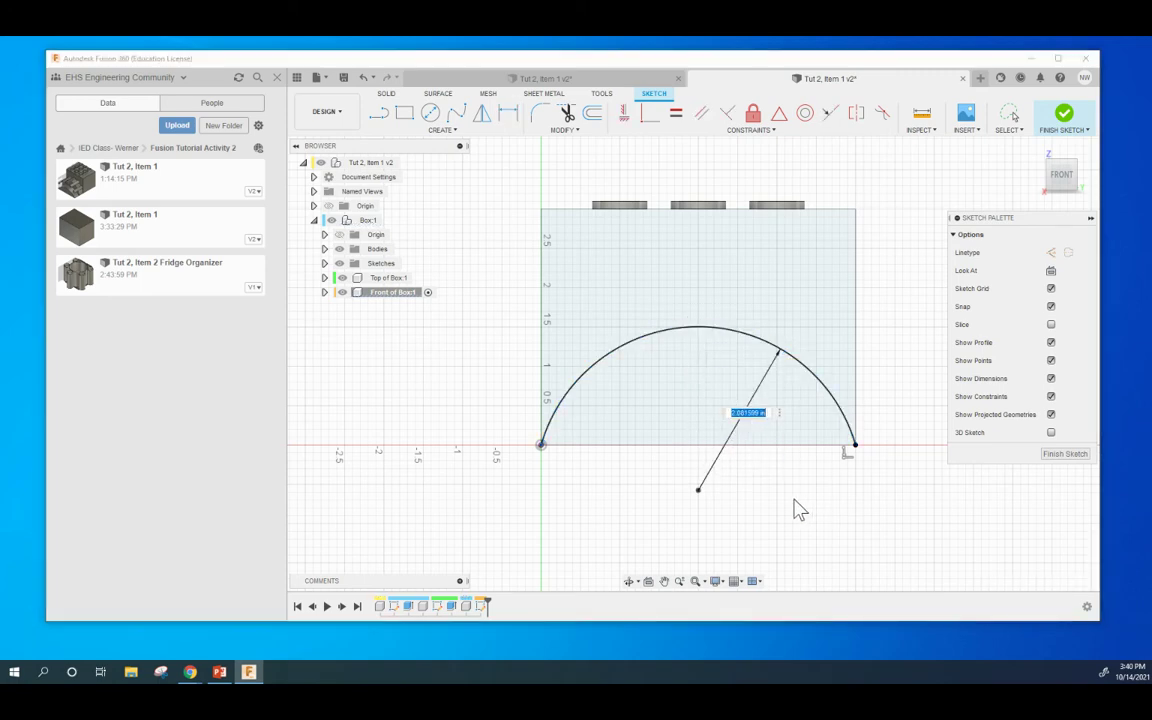
{"action": "type", "text": "1"}
{"action": "key", "text": "Return"}
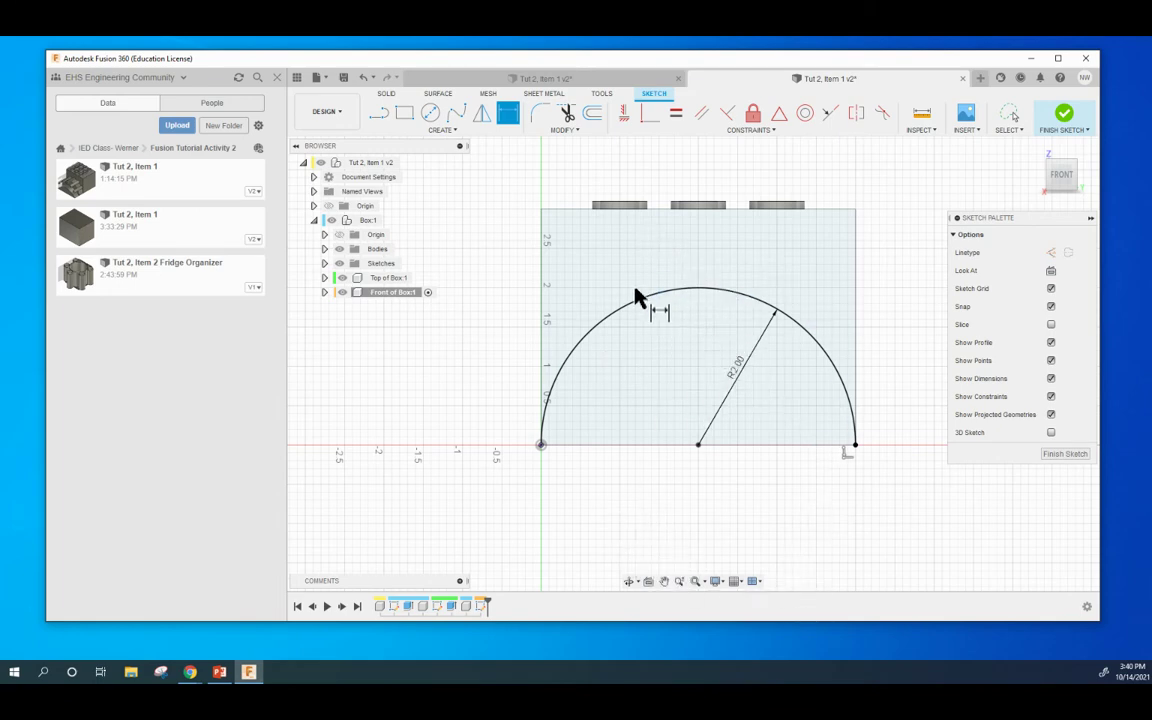
{"action": "key", "text": "e"}
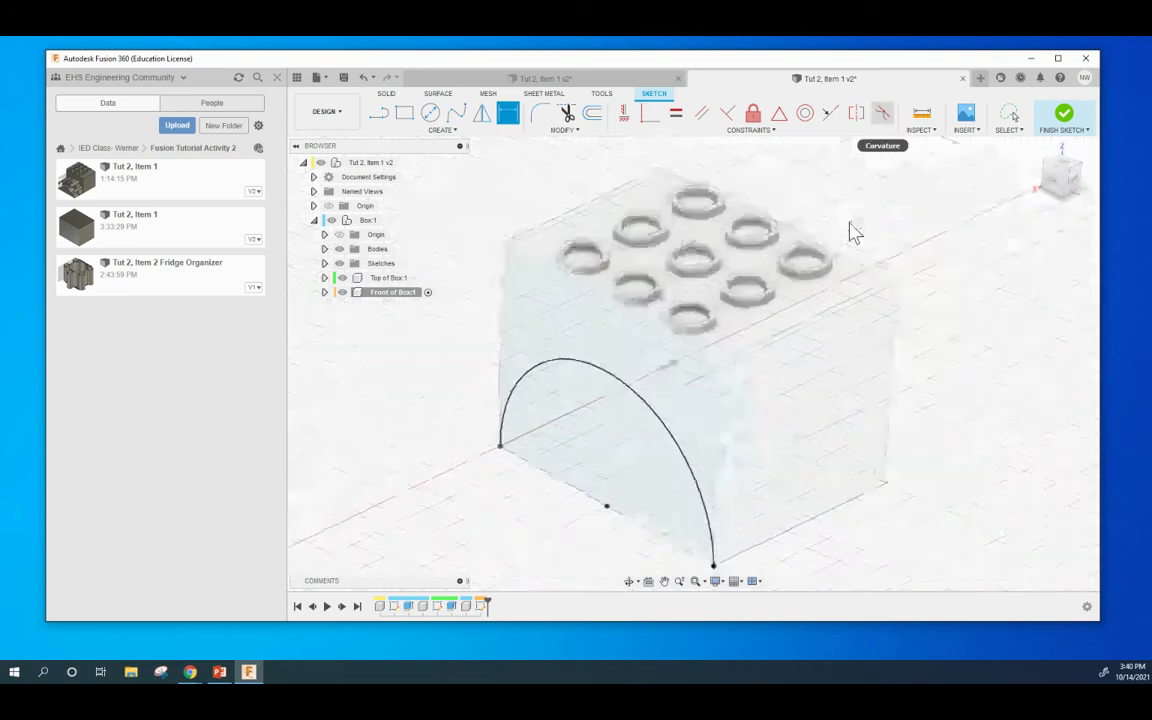
{"action": "left_click", "coordinate": [597, 406]}
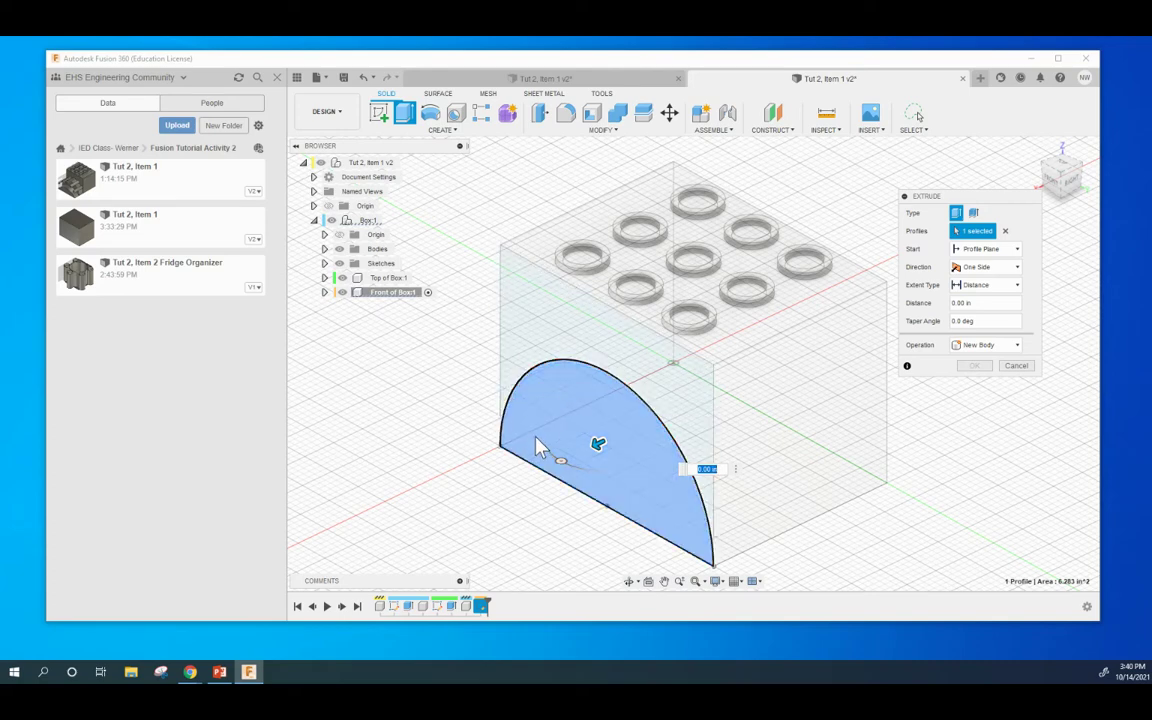
{"action": "key", "text": "Escape"}
{"action": "double_click", "coordinate": [597, 443]}
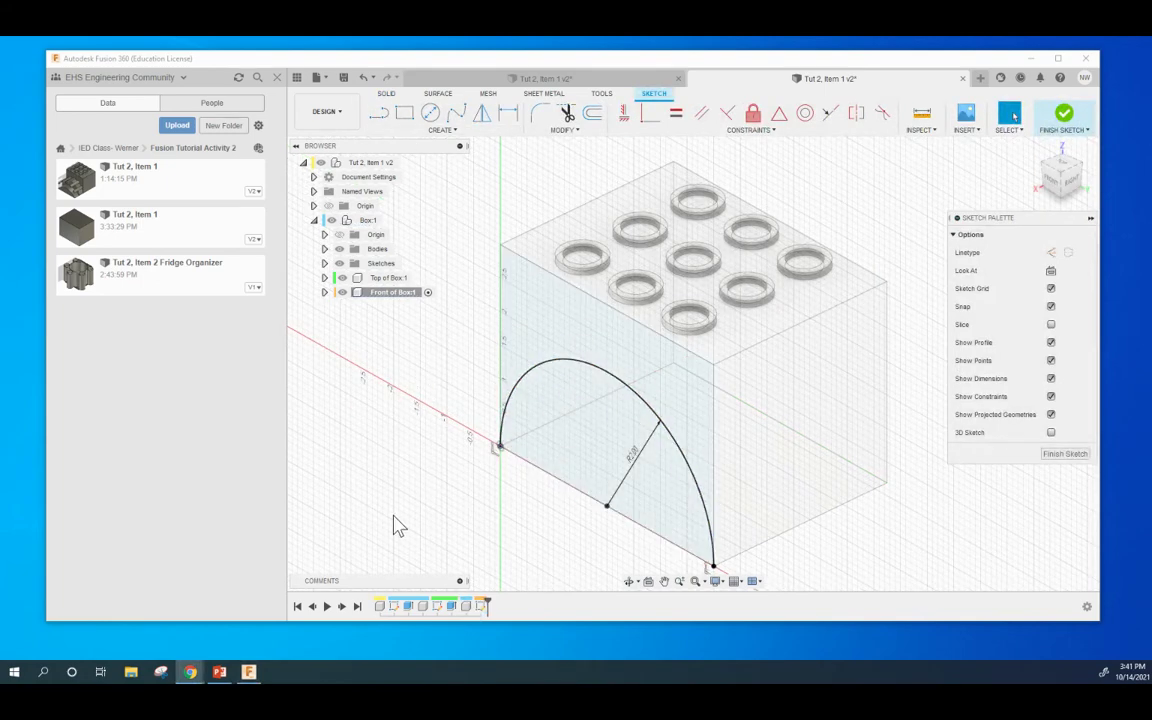
Finish the sketch and extrude the half-round profile 1 in outward from the box's front as a new body.
{"action": "left_click", "coordinate": [1063, 115]}
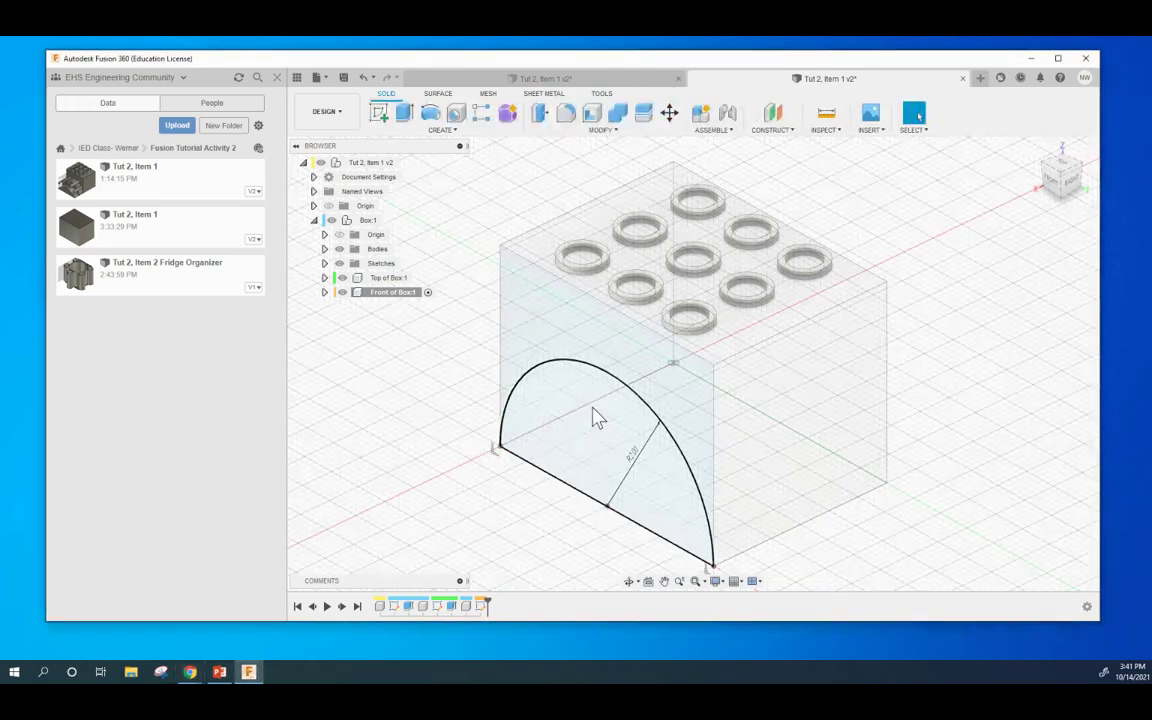
{"action": "key", "text": "e"}
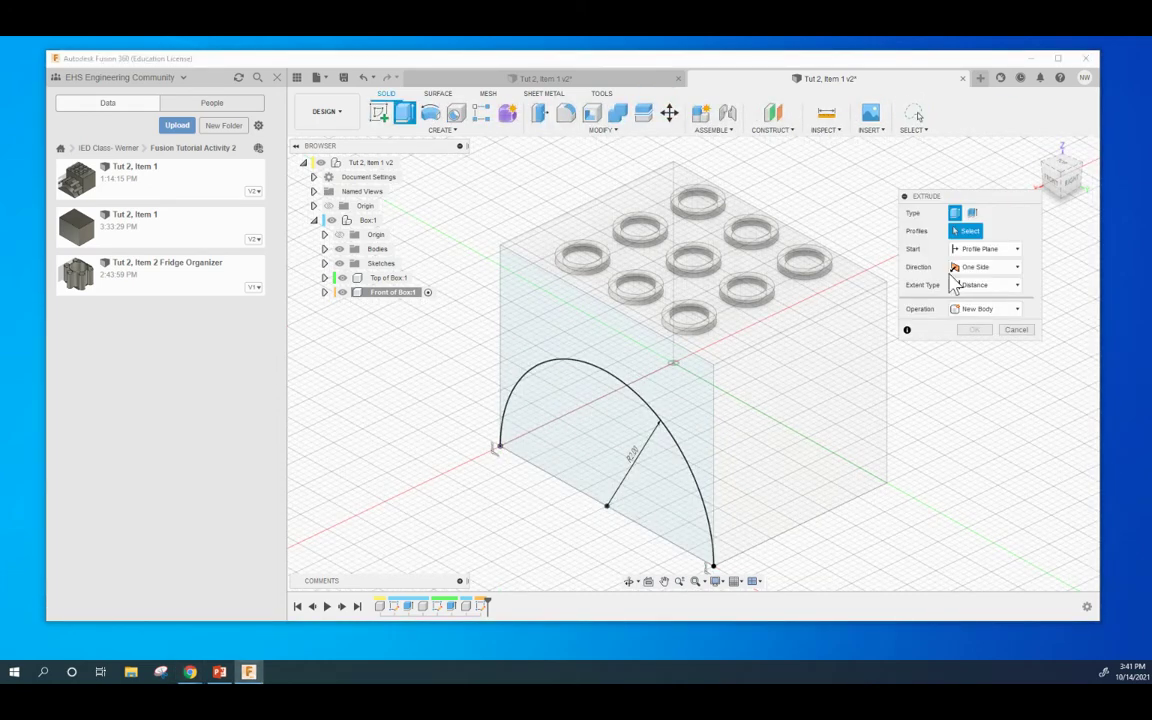
{"action": "left_click", "coordinate": [607, 396]}
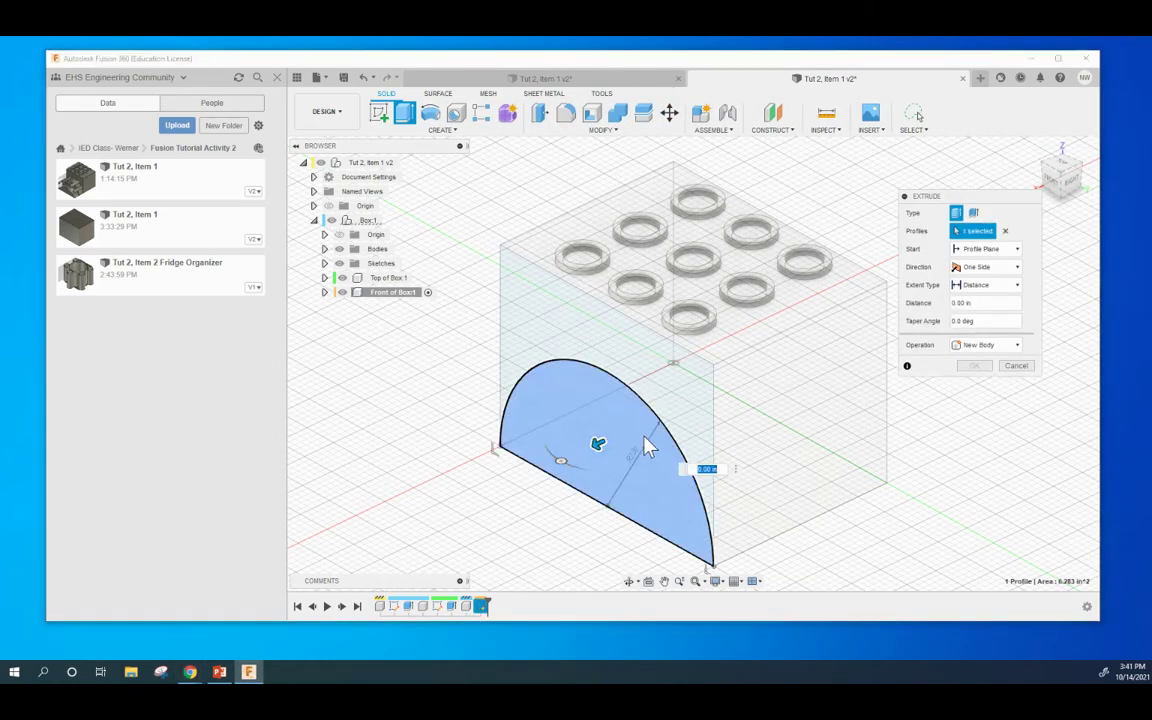
{"action": "type", "text": "1"}
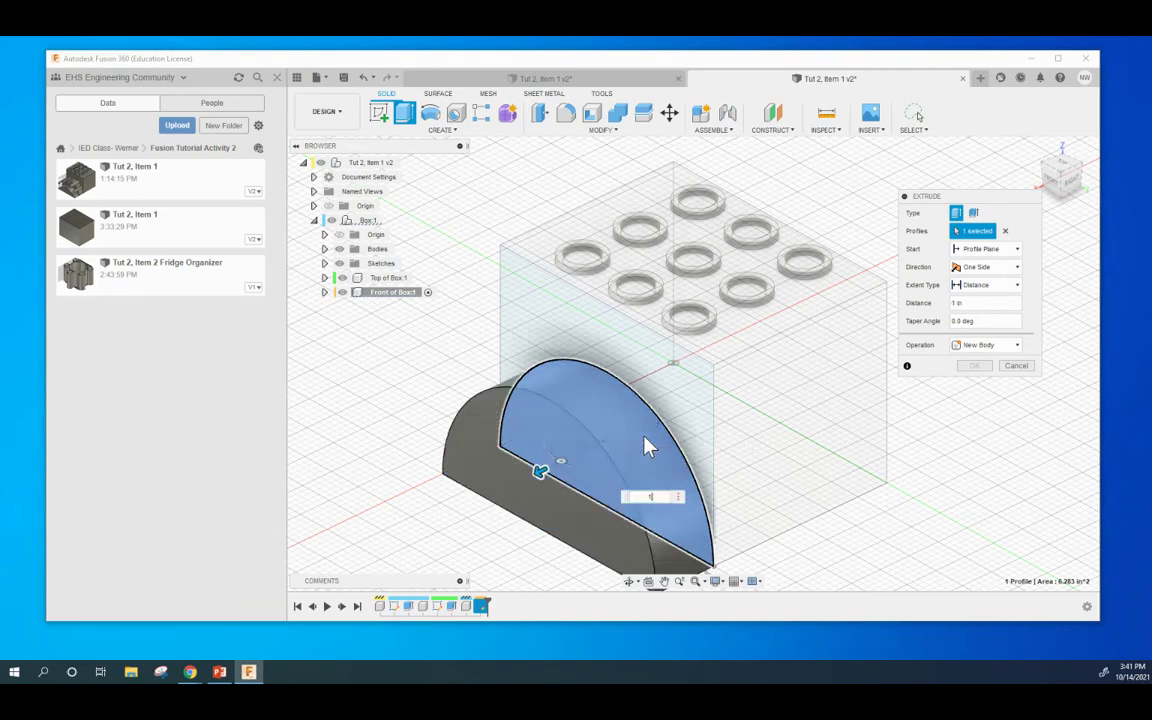
{"action": "key", "text": "Return"}
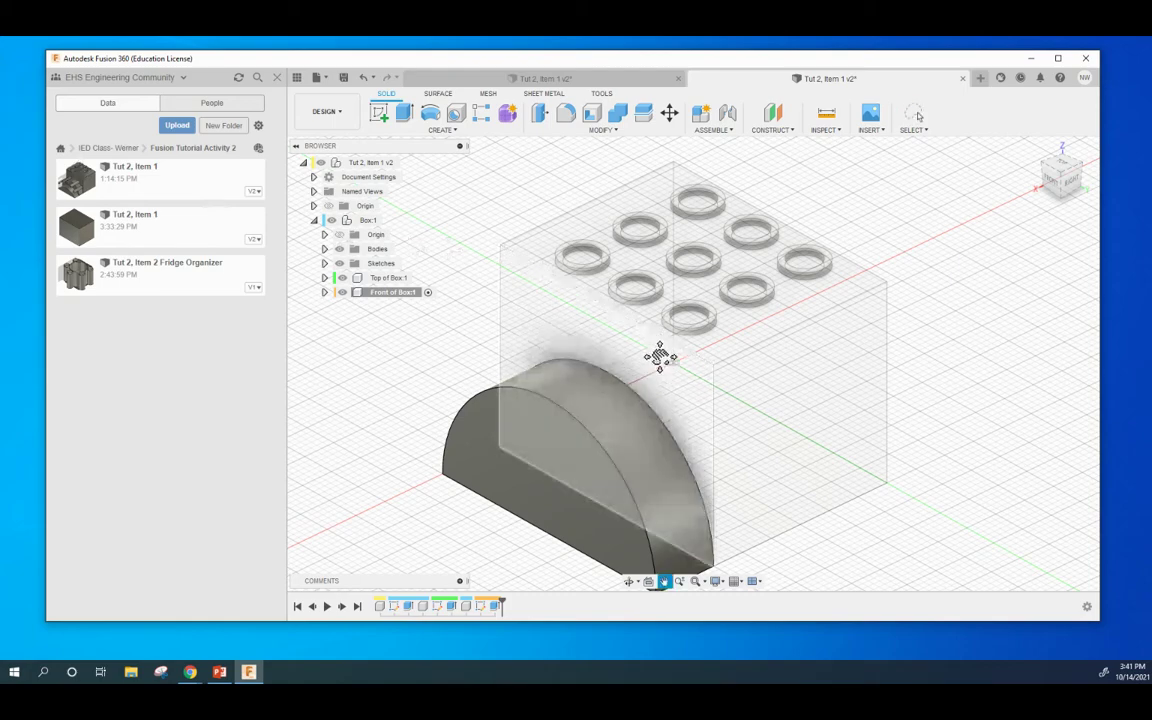
{"action": "middle_click_drag", "start_coordinate": [661, 352], "coordinate": [705, 309]}
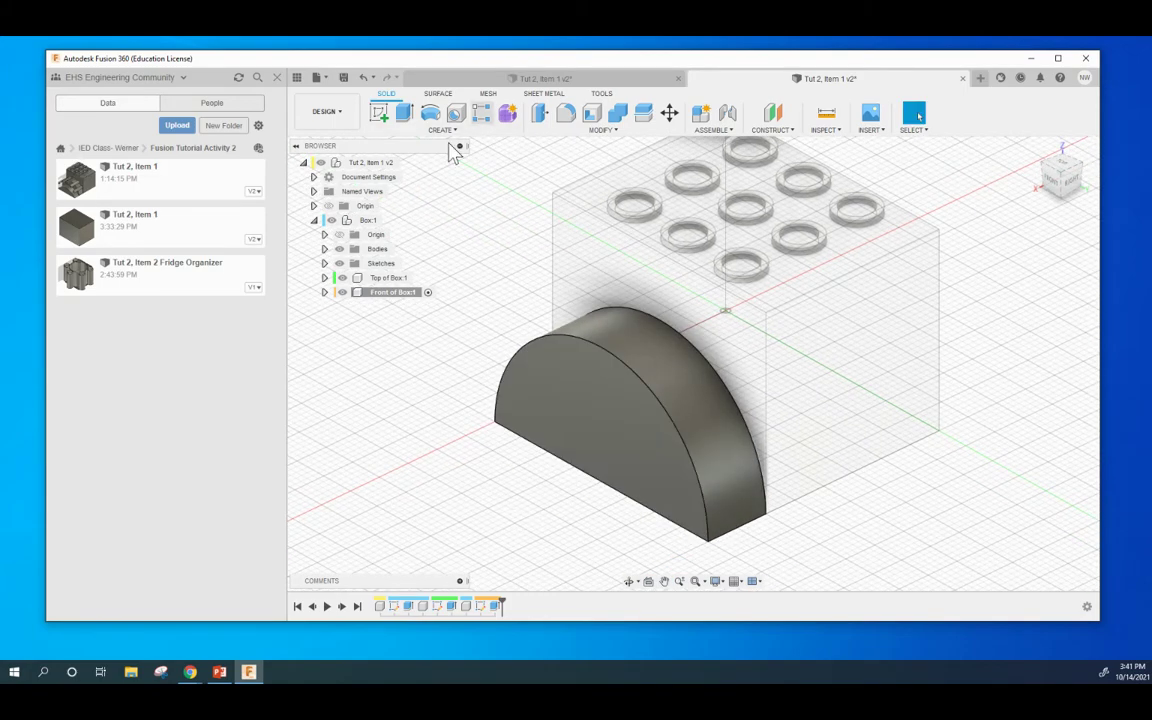
Switch the active component to Box and back to Front of Box.
{"action": "left_click", "coordinate": [366, 221]}
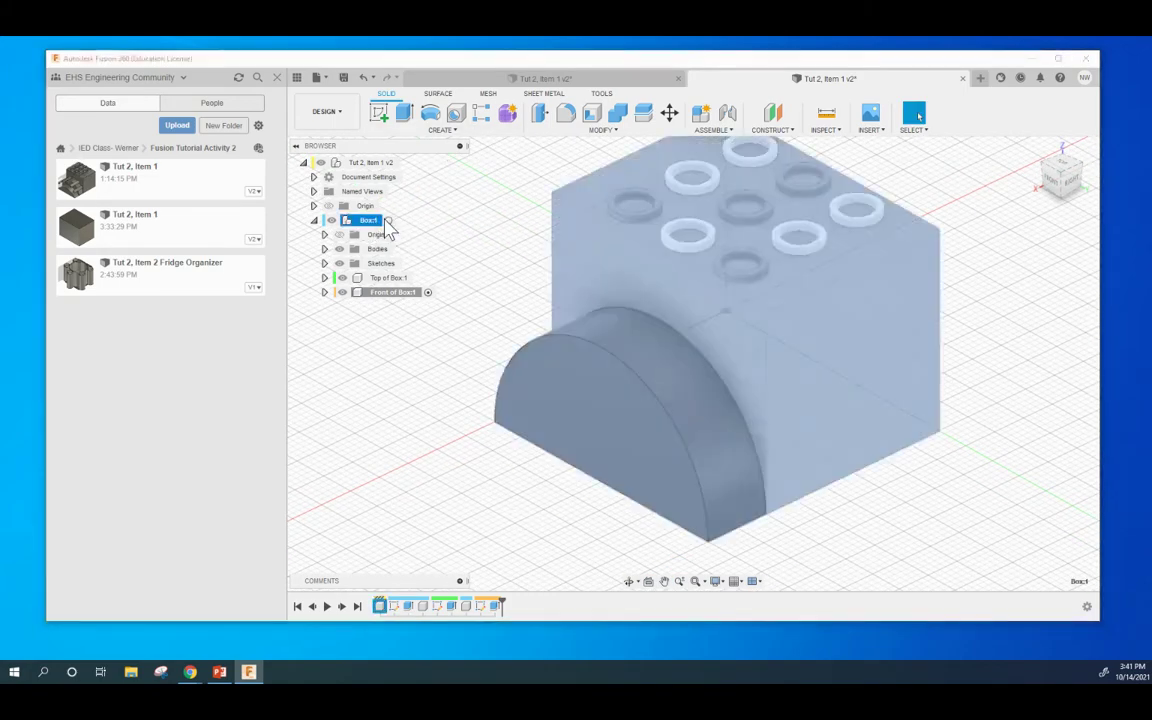
{"action": "left_click", "coordinate": [388, 495]}
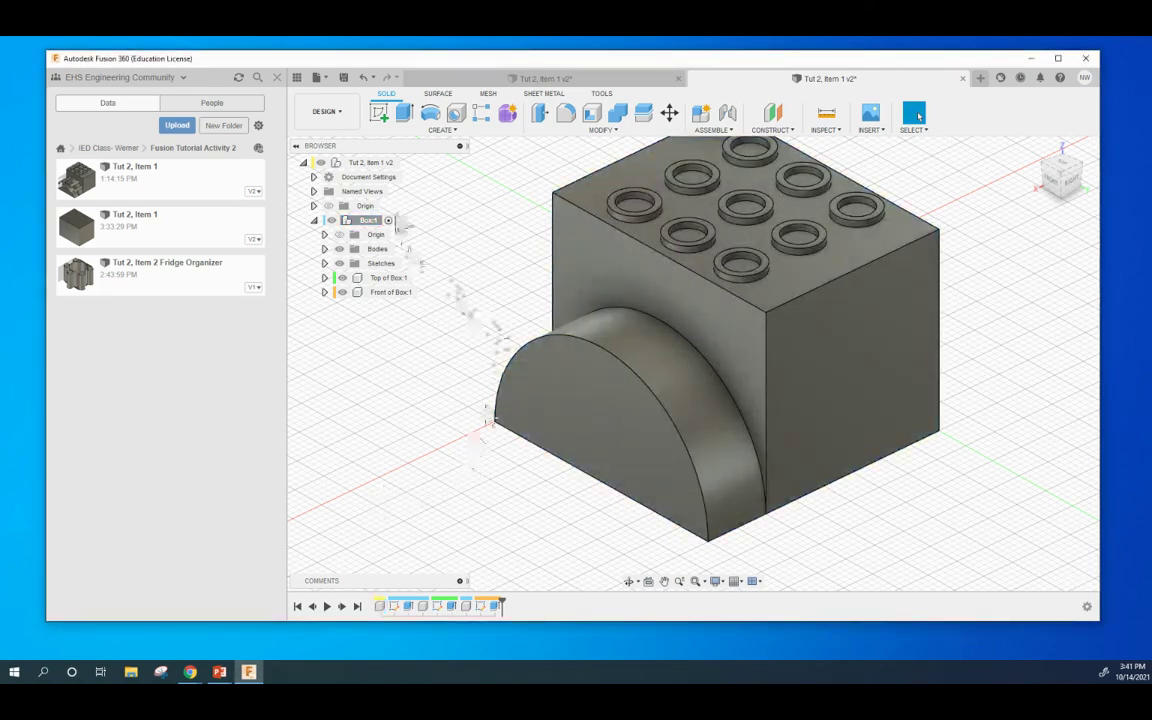
{"action": "left_click", "coordinate": [362, 224]}
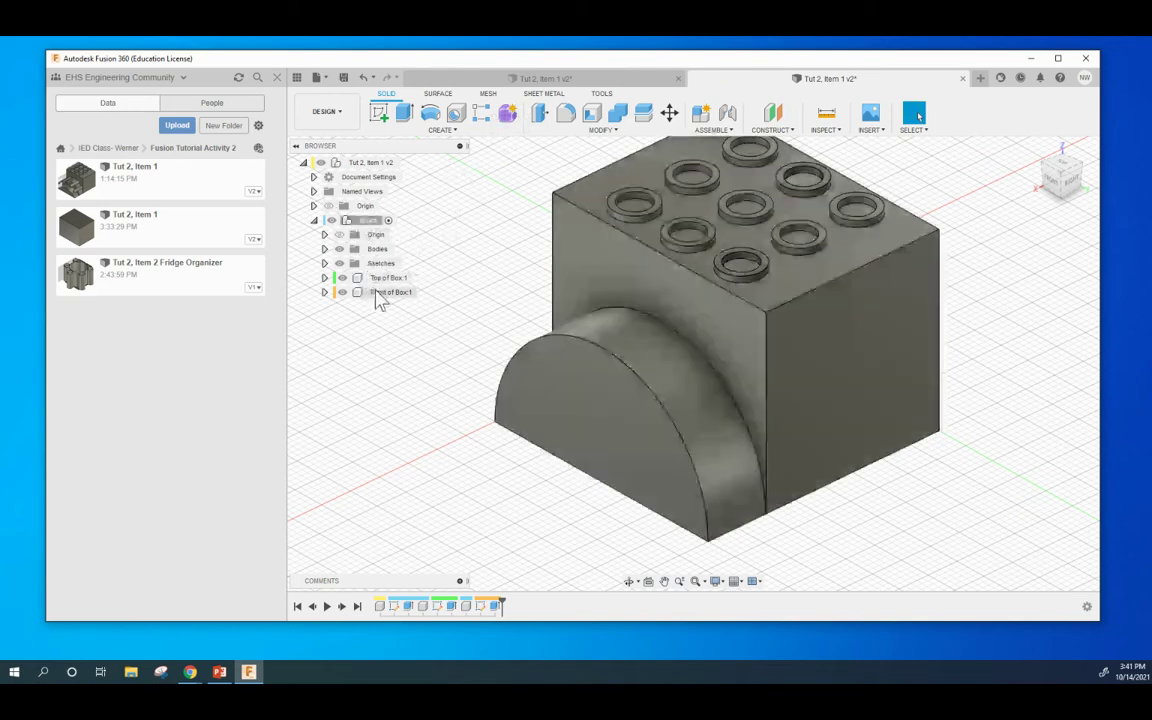
{"action": "left_click", "coordinate": [388, 292]}
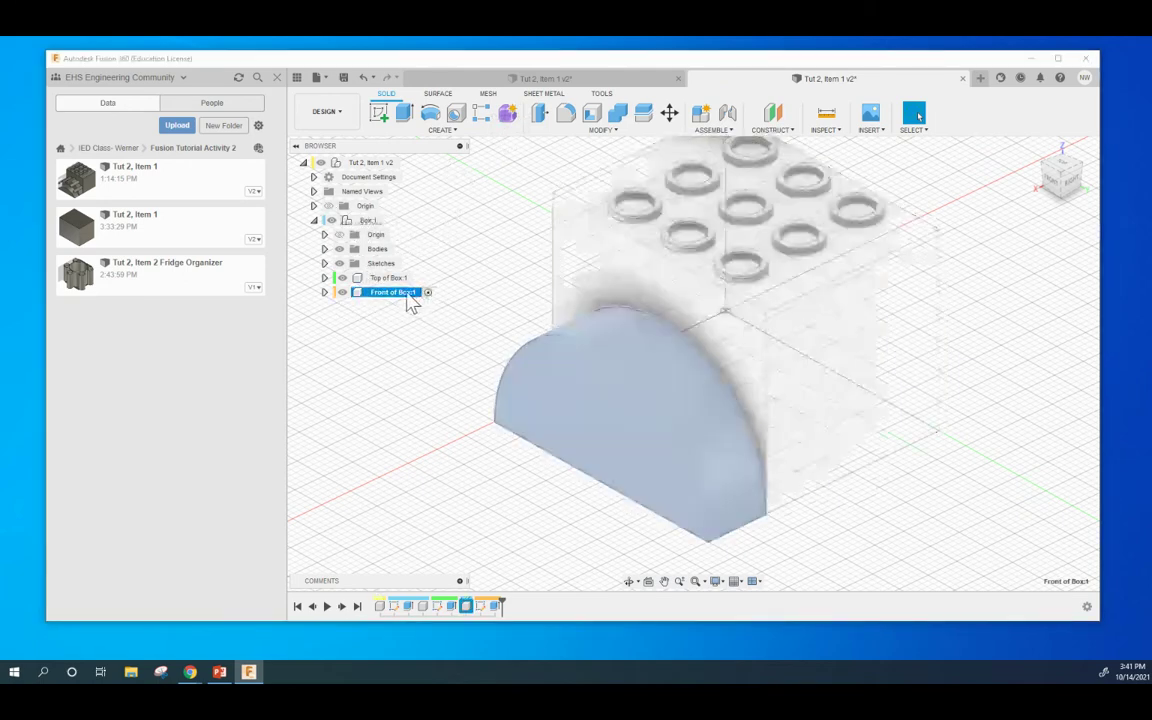
Start a sketch on the half-round body's front face and draw a three-point arc about 1 in high between its lower corners.
{"action": "left_click", "coordinate": [379, 112]}
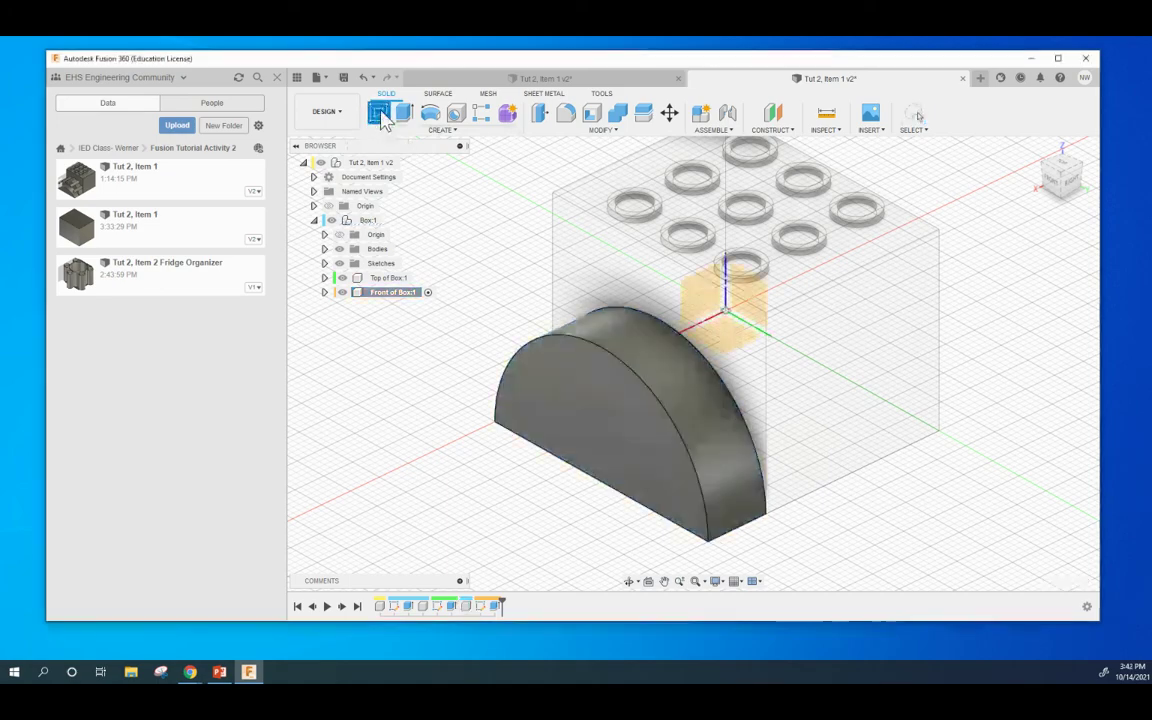
{"action": "left_click", "coordinate": [617, 445]}
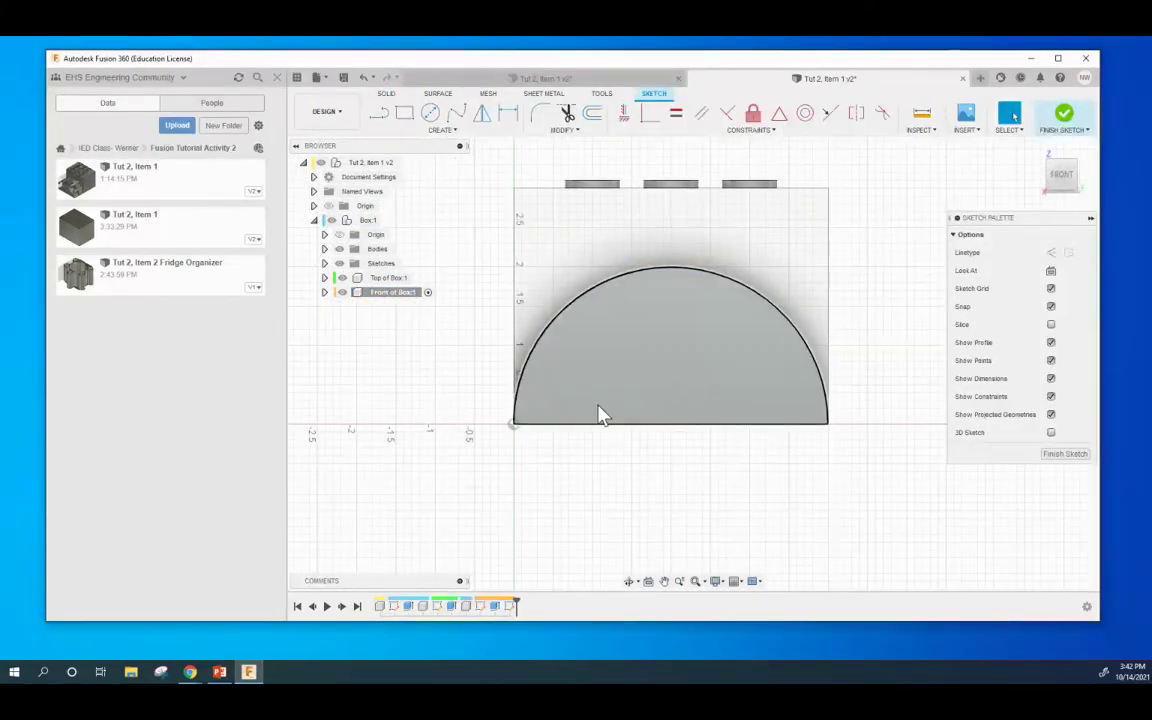
{"action": "left_click", "coordinate": [447, 130]}
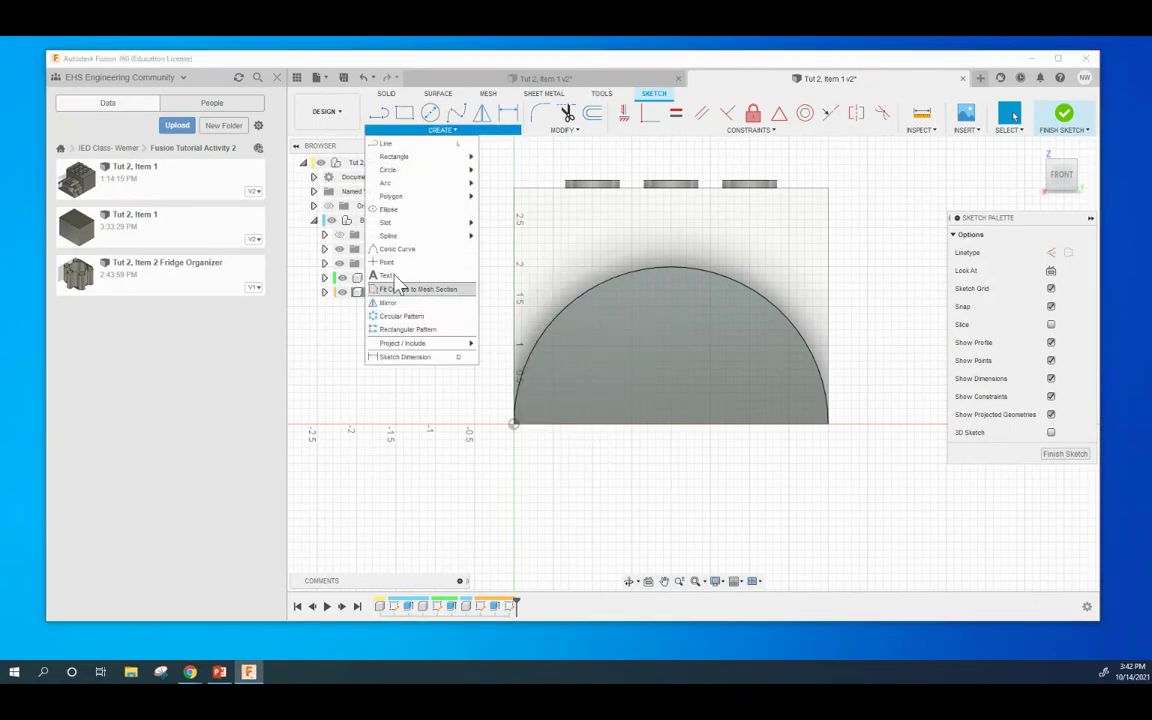
{"action": "mouse_move", "coordinate": [450, 185]}
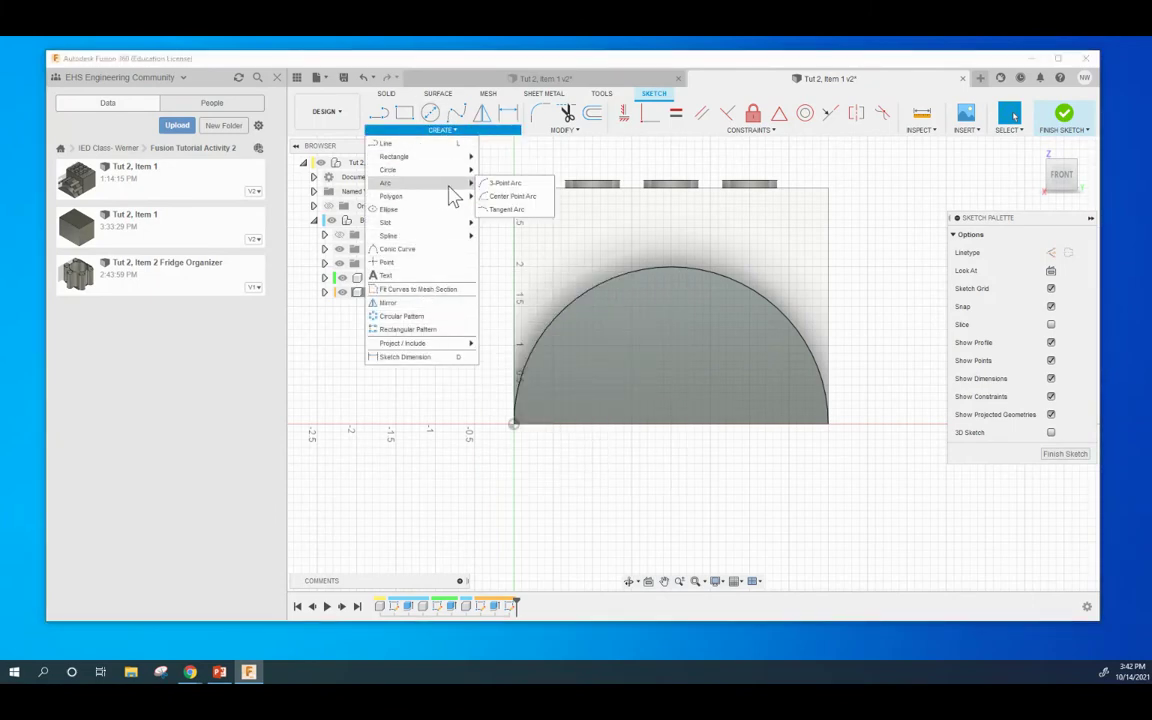
{"action": "left_click", "coordinate": [508, 185]}
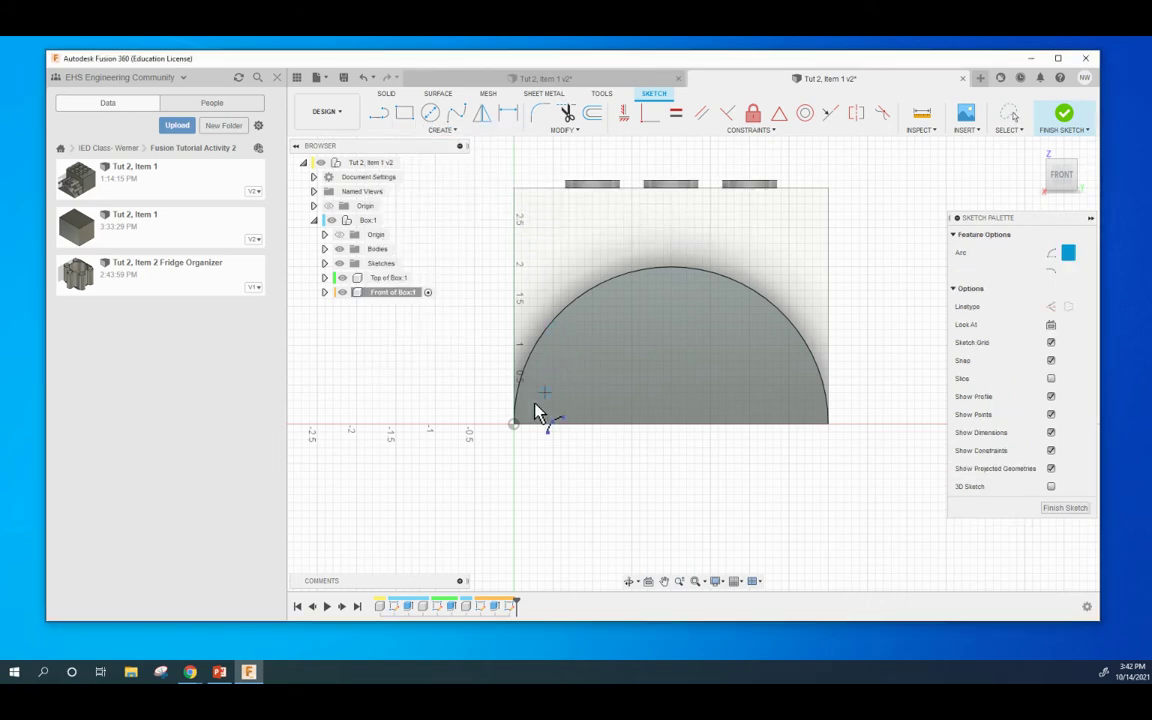
{"action": "left_click", "coordinate": [514, 425]}
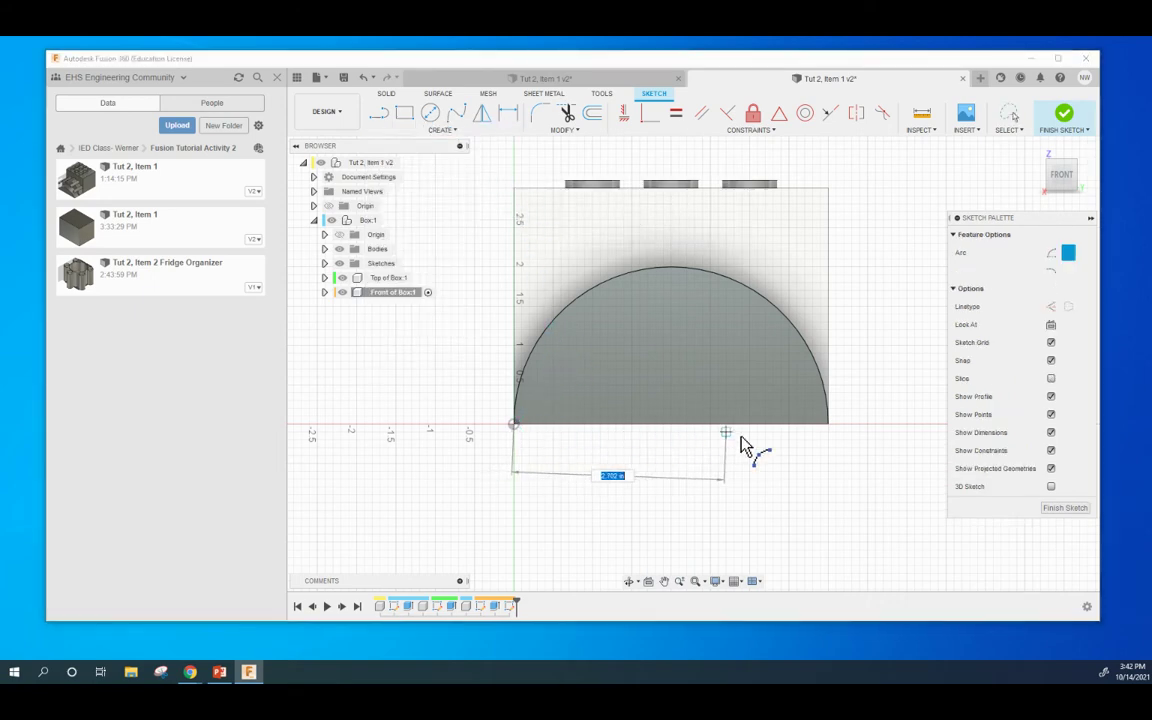
{"action": "left_click", "coordinate": [828, 428]}
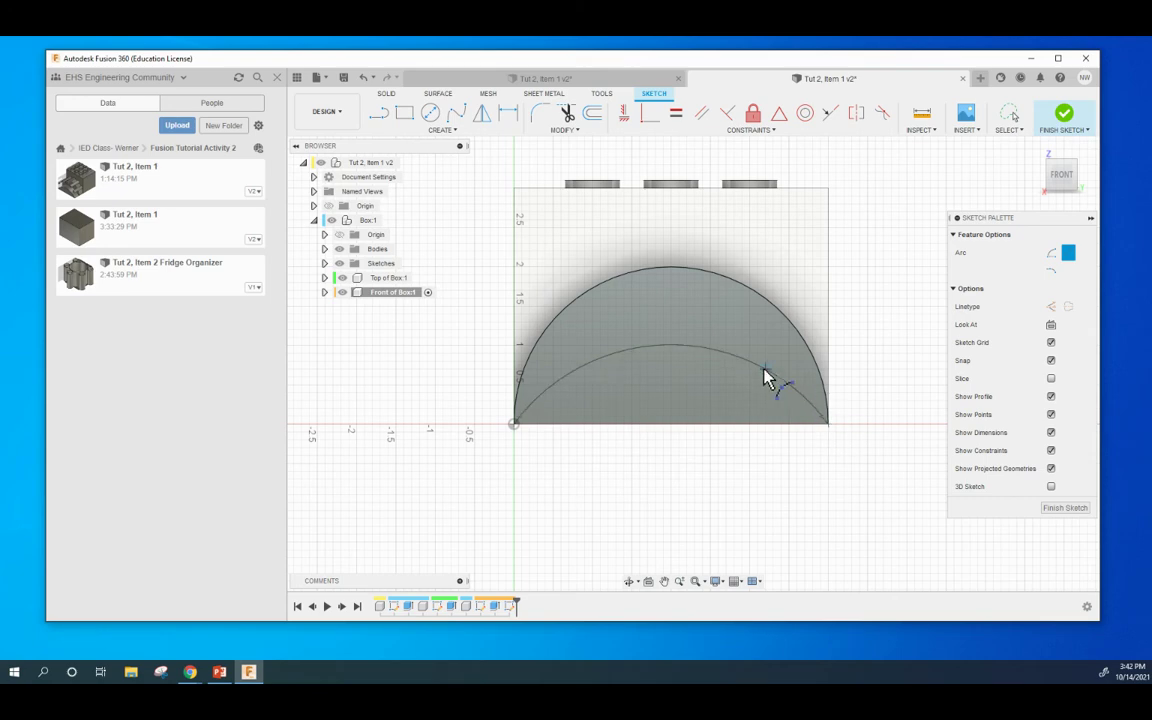
{"action": "left_click", "coordinate": [757, 366]}
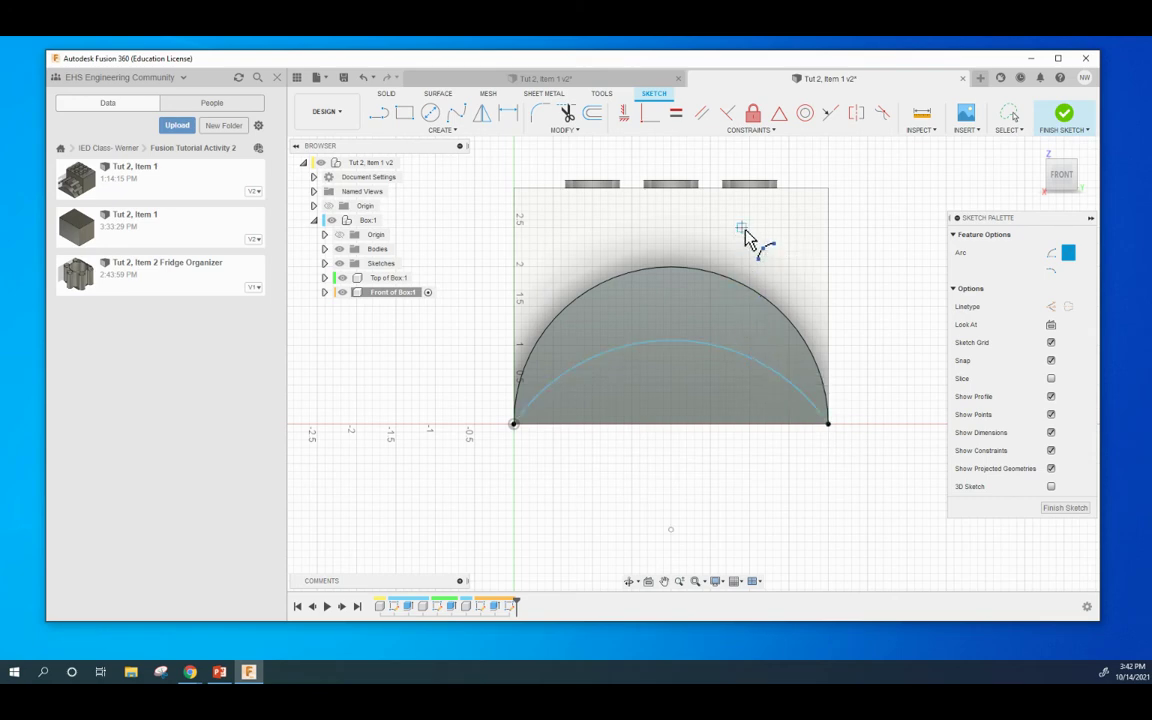
Dimension the inner arc's radius on the half-round's front face and set it to 2.5 in.
{"action": "key", "text": "Escape"}
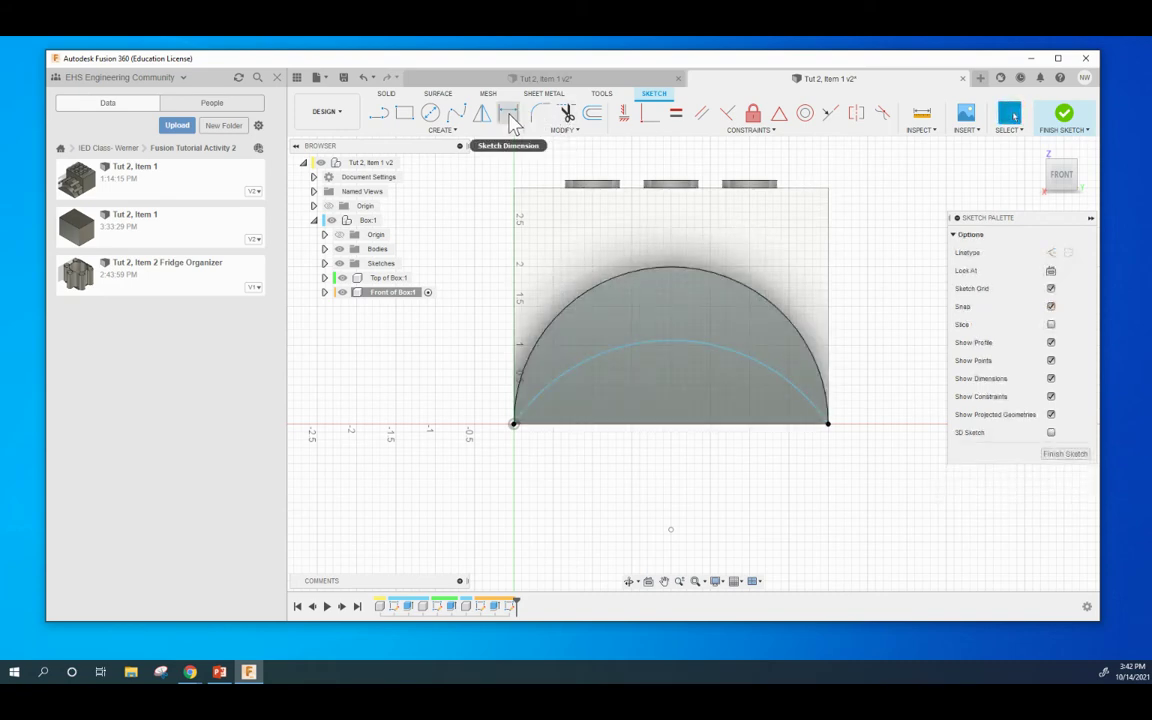
{"action": "left_click", "coordinate": [511, 115]}
{"action": "left_click", "coordinate": [658, 346]}
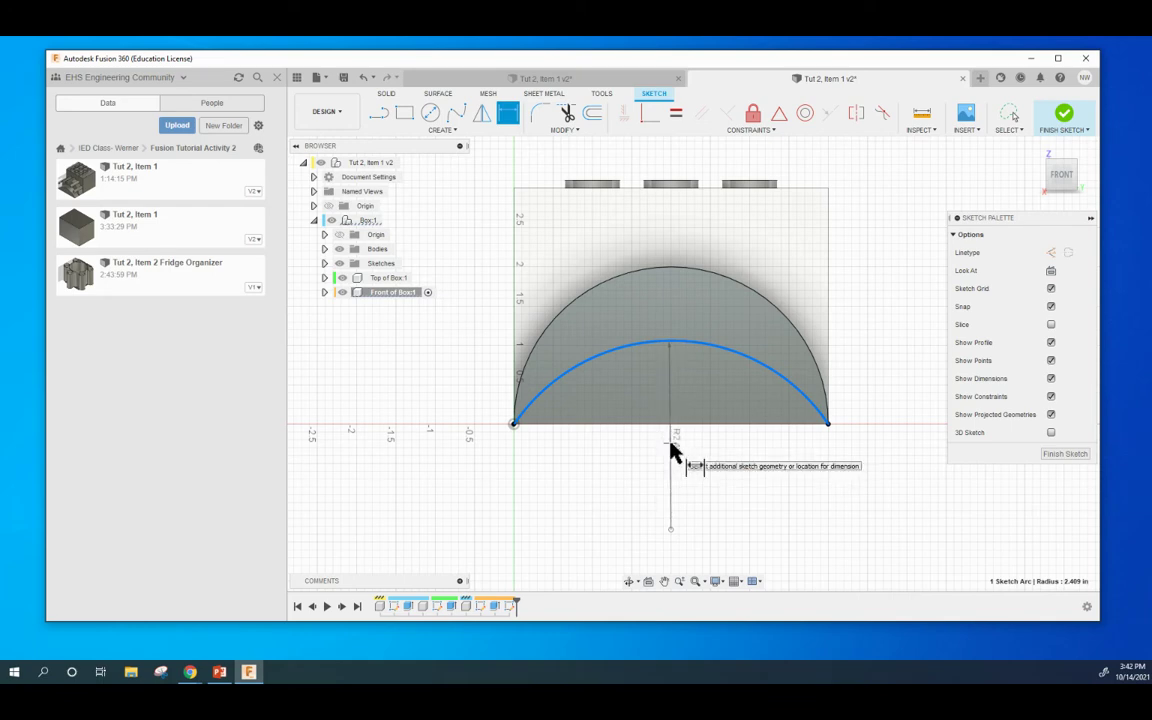
{"action": "left_click", "coordinate": [671, 443]}
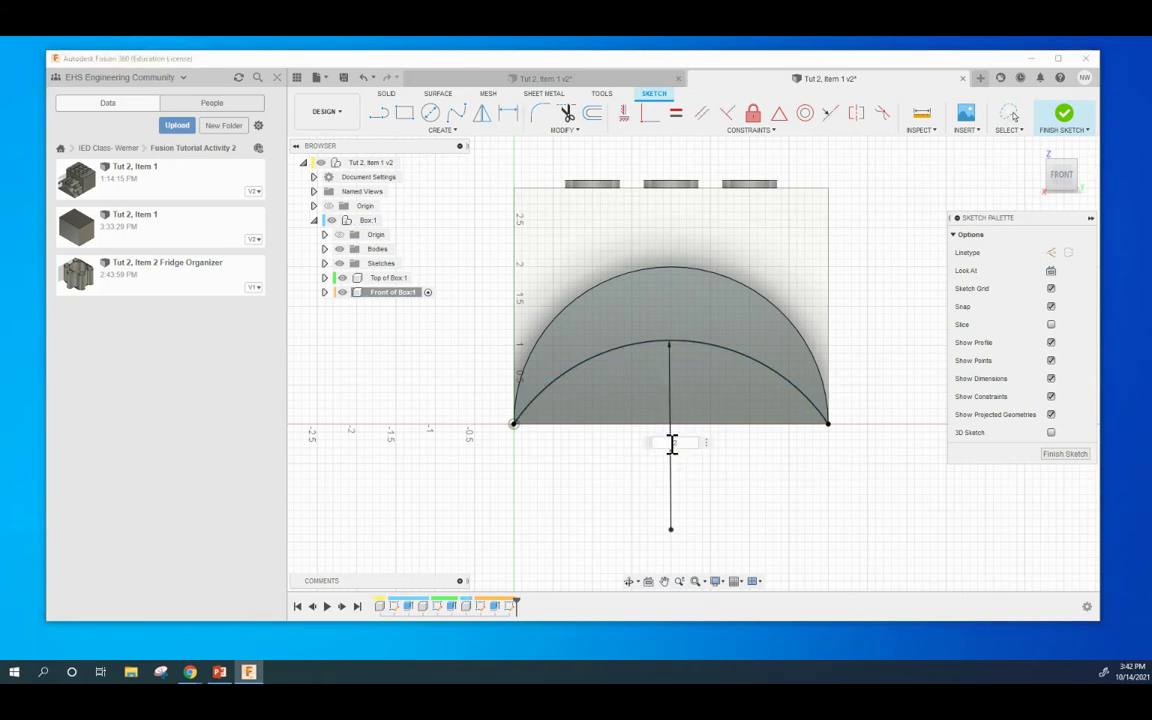
{"action": "type", "text": "2.5"}
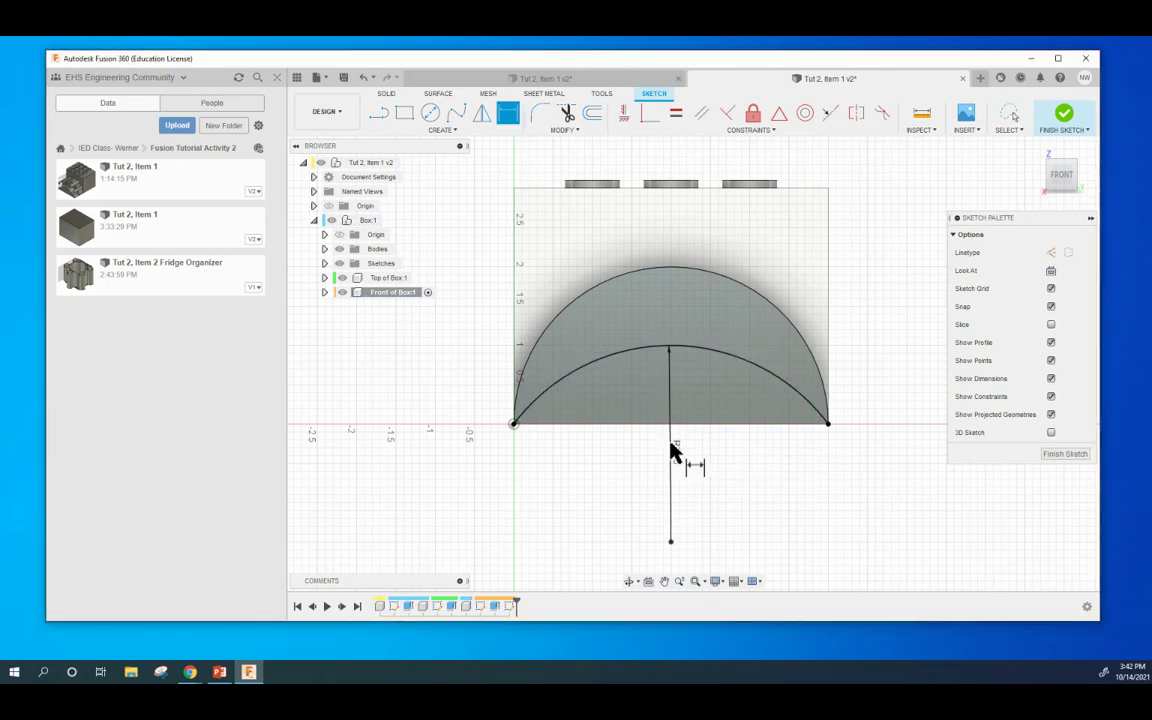
{"action": "key", "text": "Return"}
Extrude the profile beneath the inner arc 1 in outward from the half-round's front face.
{"action": "mouse_move", "coordinate": [884, 496]}
{"action": "middle_mouse_down", "text": "shift"}
{"action": "mouse_move", "coordinate": [861, 481]}
{"action": "mouse_move", "coordinate": [826, 488]}
{"action": "middle_mouse_up", "text": "shift"}
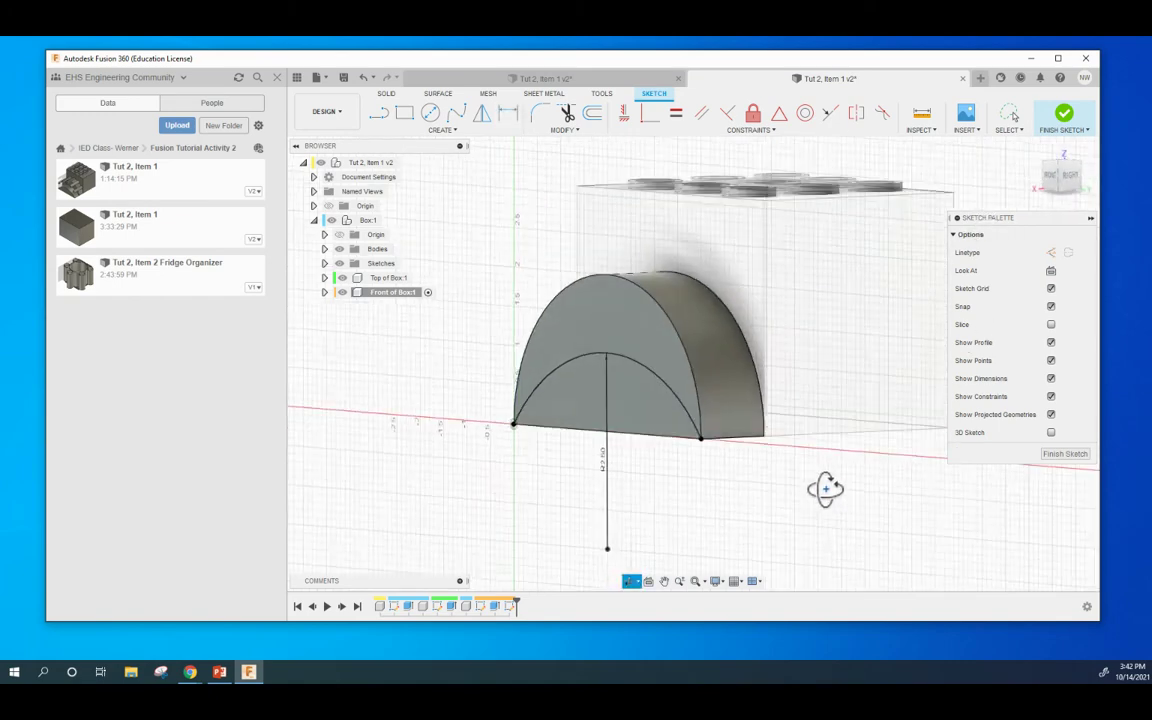
{"action": "key", "text": "e"}
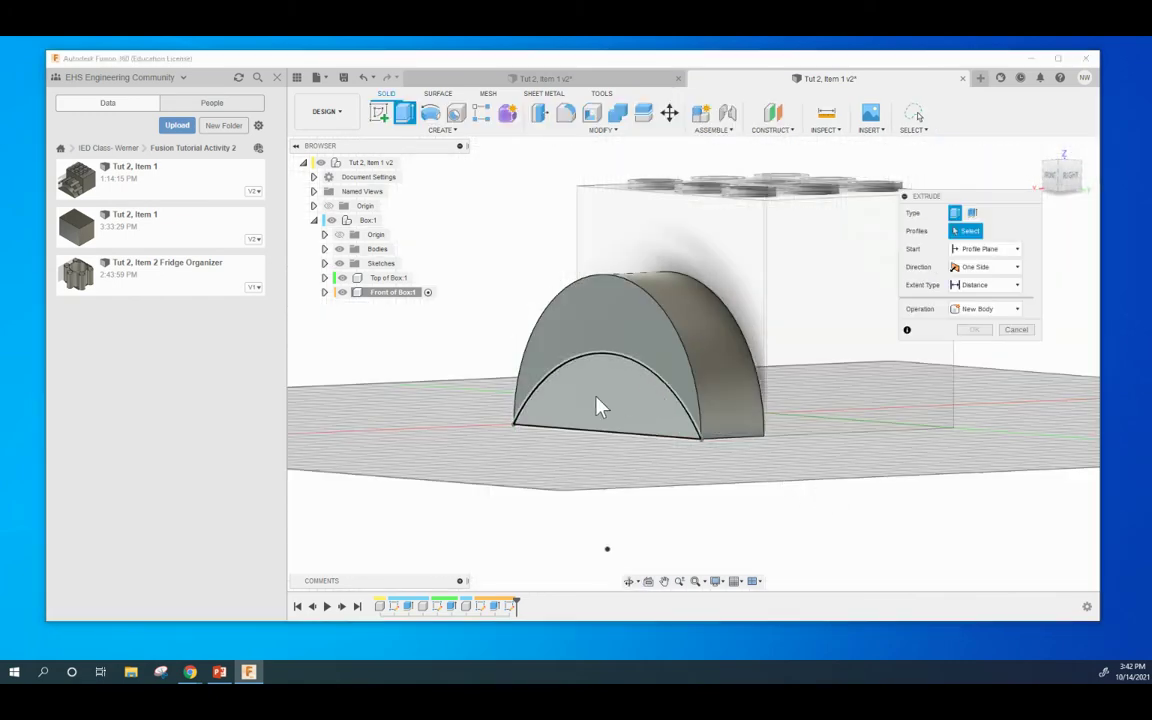
{"action": "left_click", "coordinate": [597, 405]}
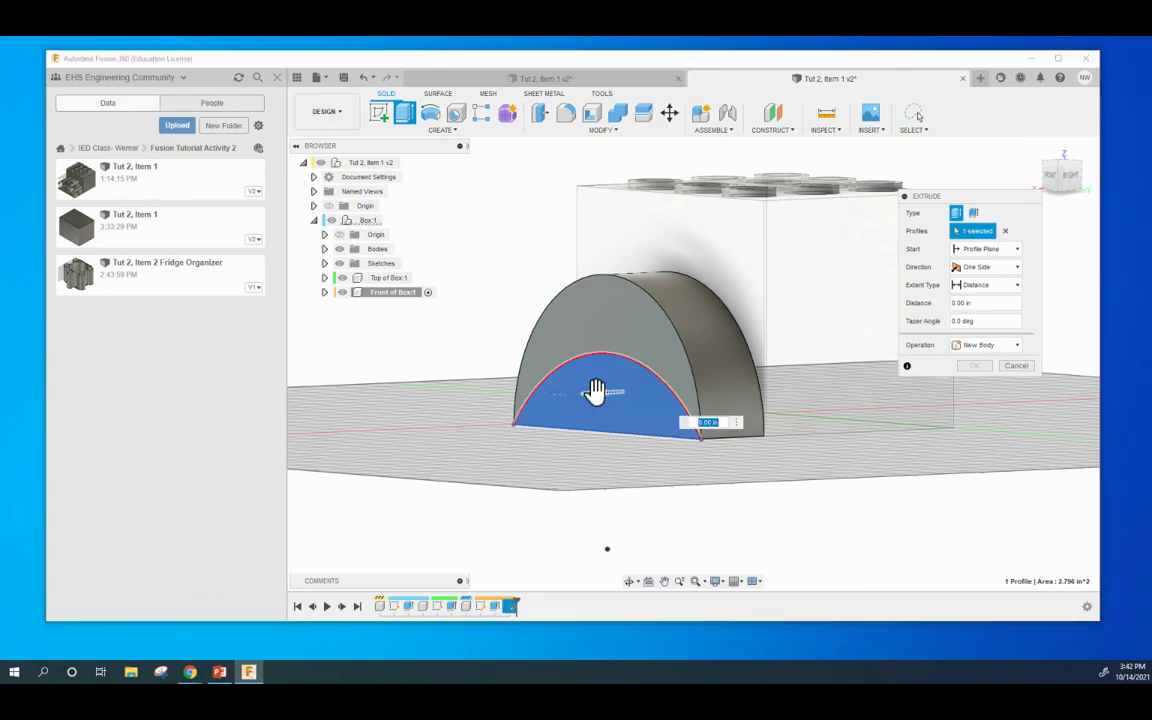
{"action": "left_click", "coordinate": [986, 303]}
{"action": "type", "text": "1"}
{"action": "left_click", "coordinate": [974, 366]}
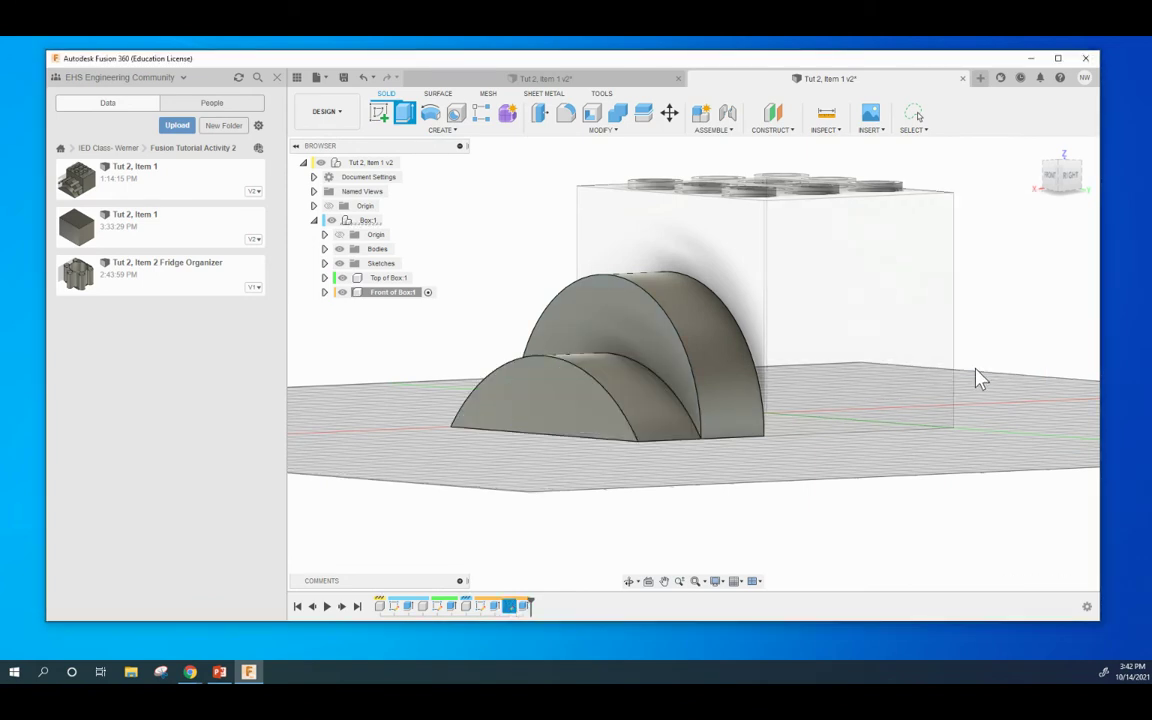
Create an internal, activated component named Circular pattern with Box as its parent.
{"action": "left_click", "coordinate": [1052, 177]}
{"action": "middle_click_drag", "start_coordinate": [551, 271], "coordinate": [470, 285]}
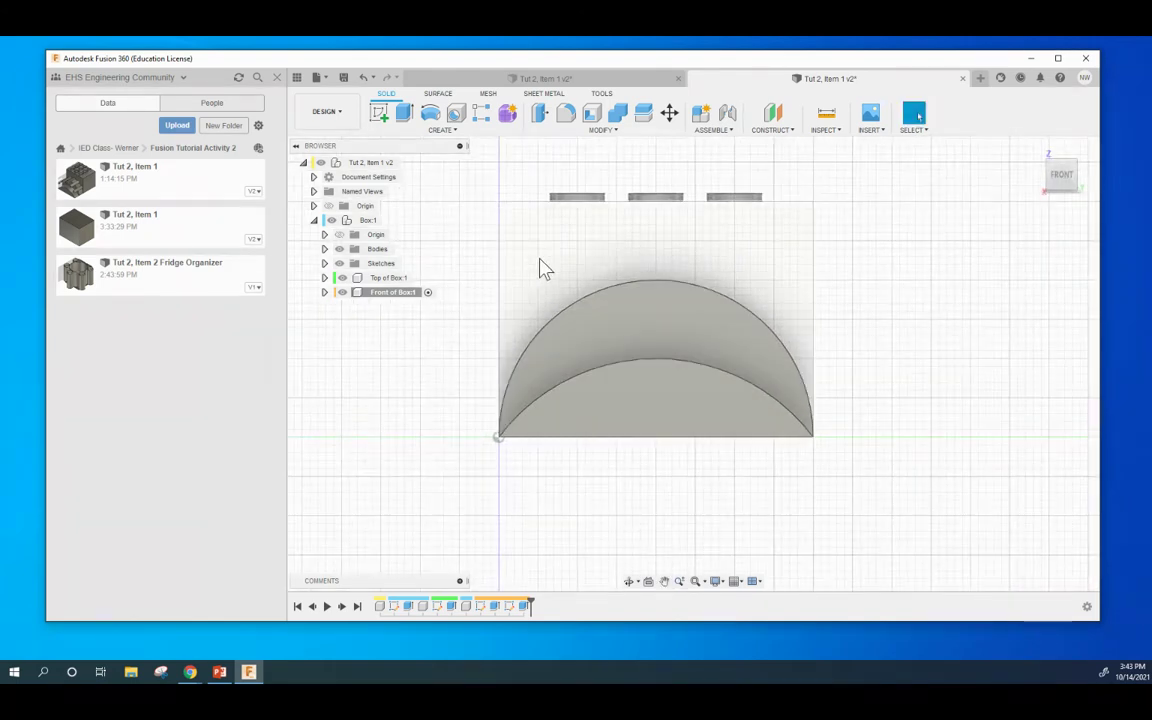
{"action": "left_click", "coordinate": [368, 222]}
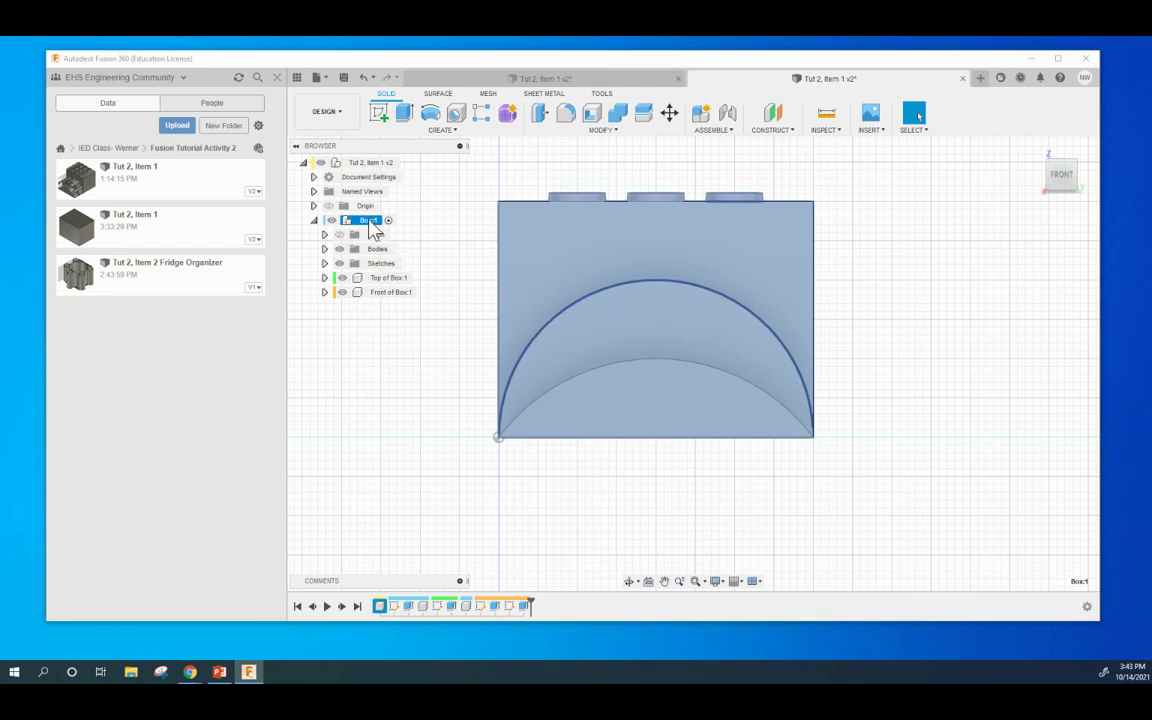
{"action": "left_click", "coordinate": [455, 131]}
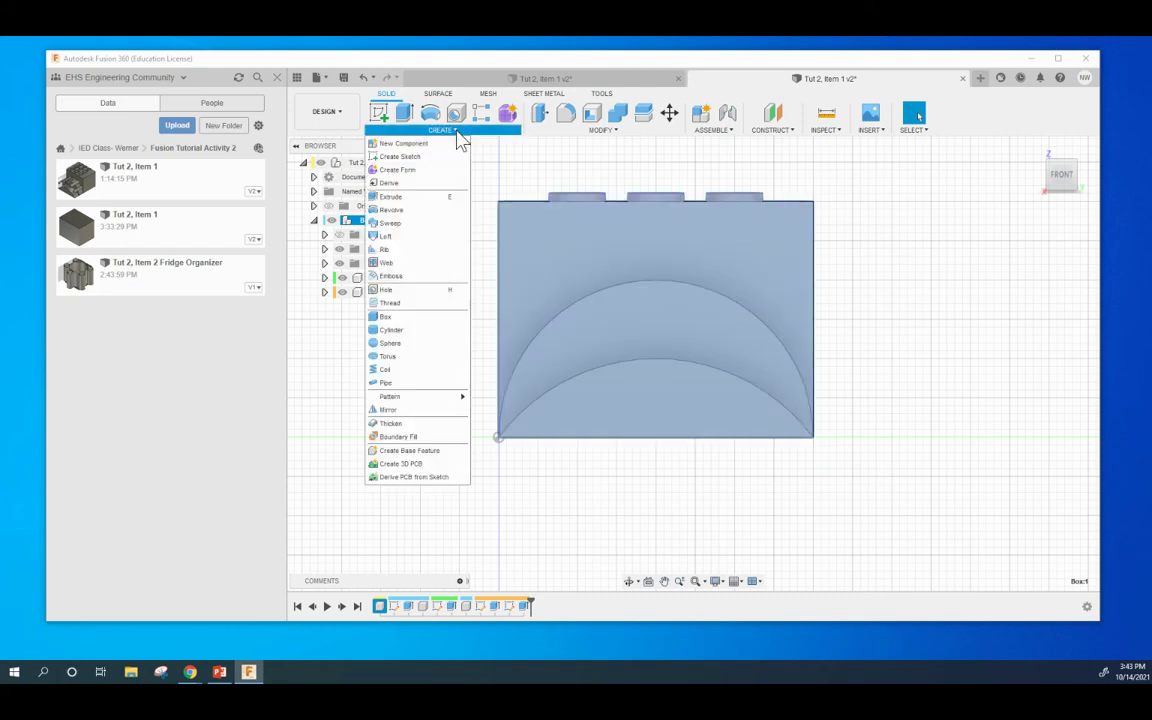
{"action": "left_click", "coordinate": [405, 144]}
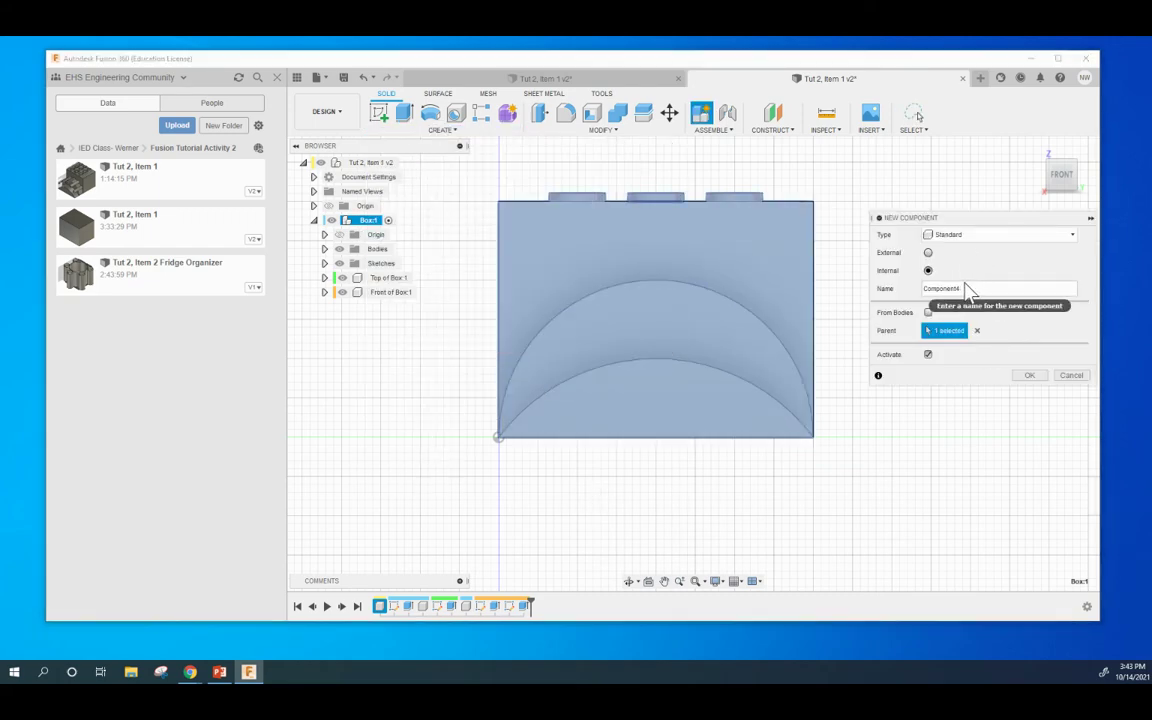
{"action": "left_click_drag", "start_coordinate": [967, 290], "coordinate": [913, 298]}
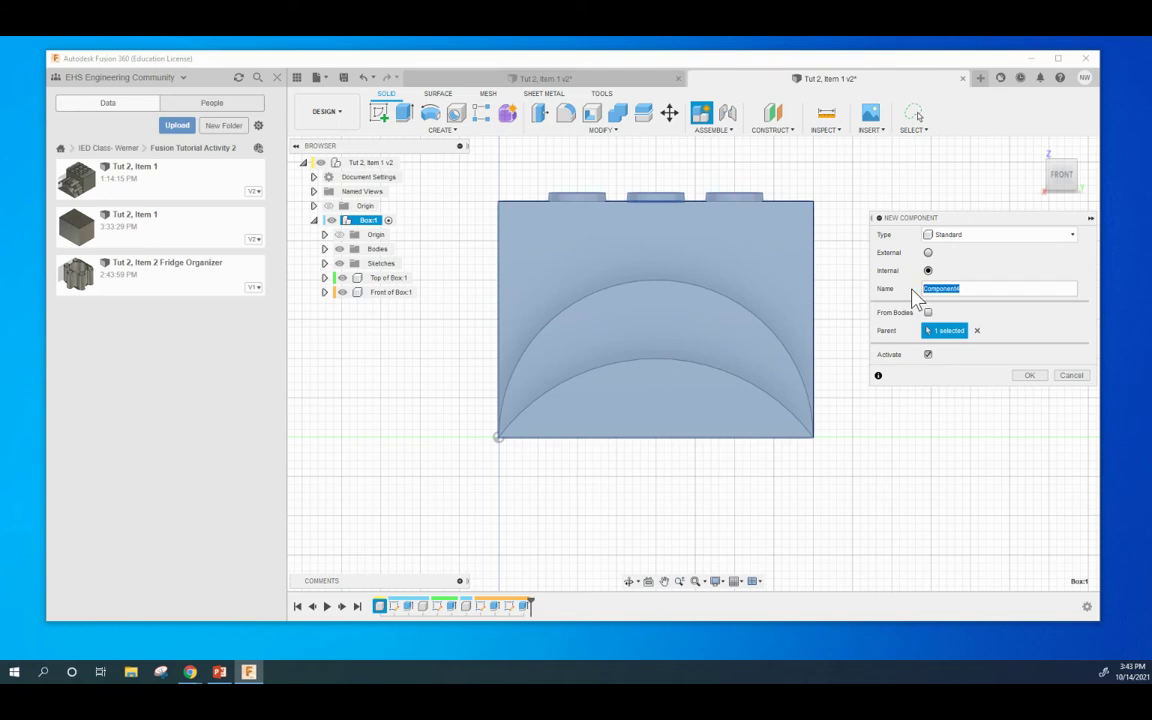
{"action": "type", "text": "Circular pattern"}
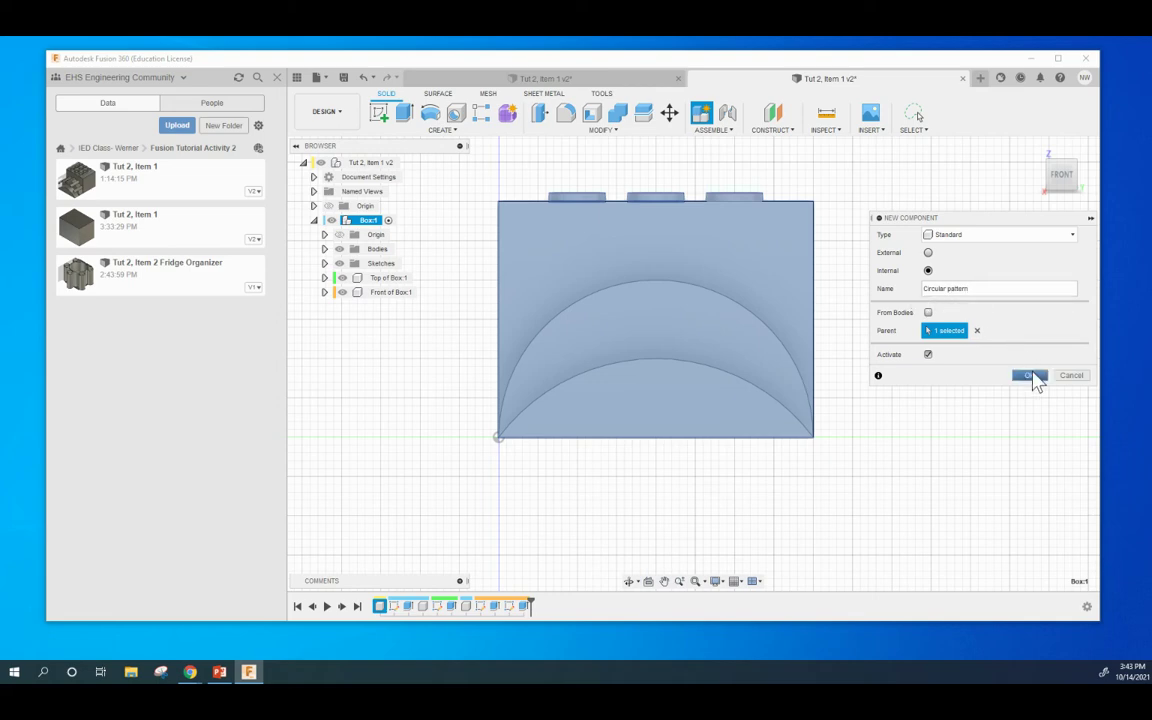
{"action": "left_click", "coordinate": [1030, 376]}
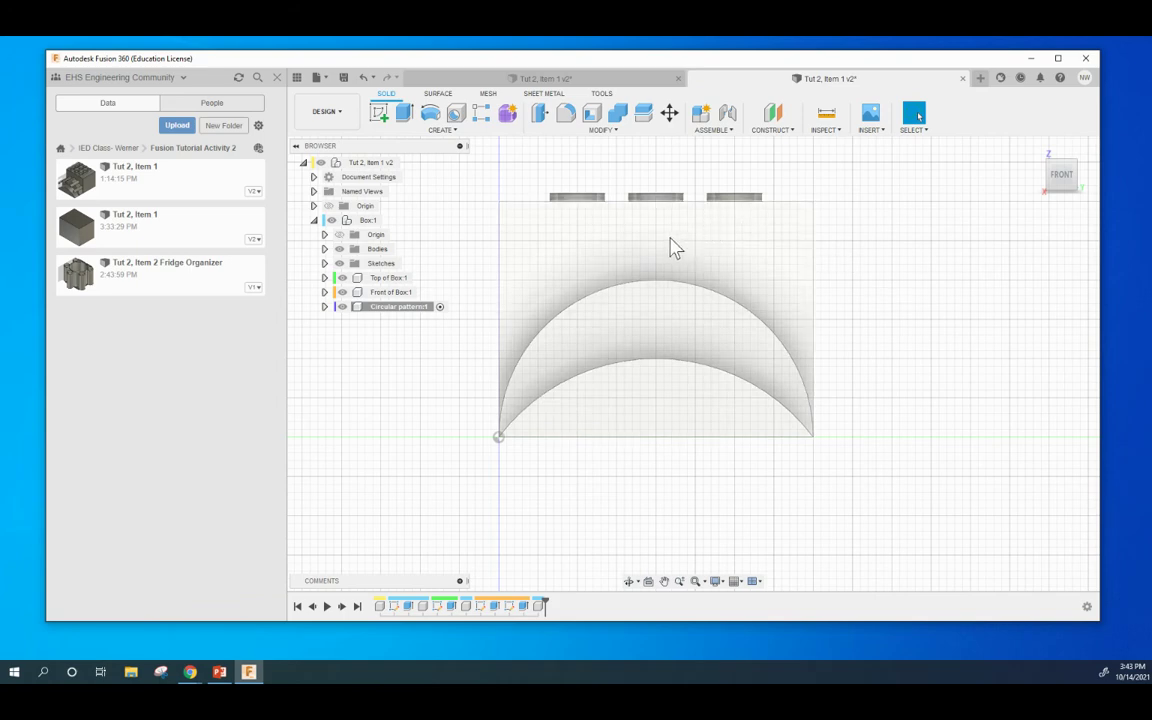
Start a sketch on the box's front face and draw a 0.5 in diameter circle centred just above the half-round's peak.
{"action": "left_click", "coordinate": [378, 115]}
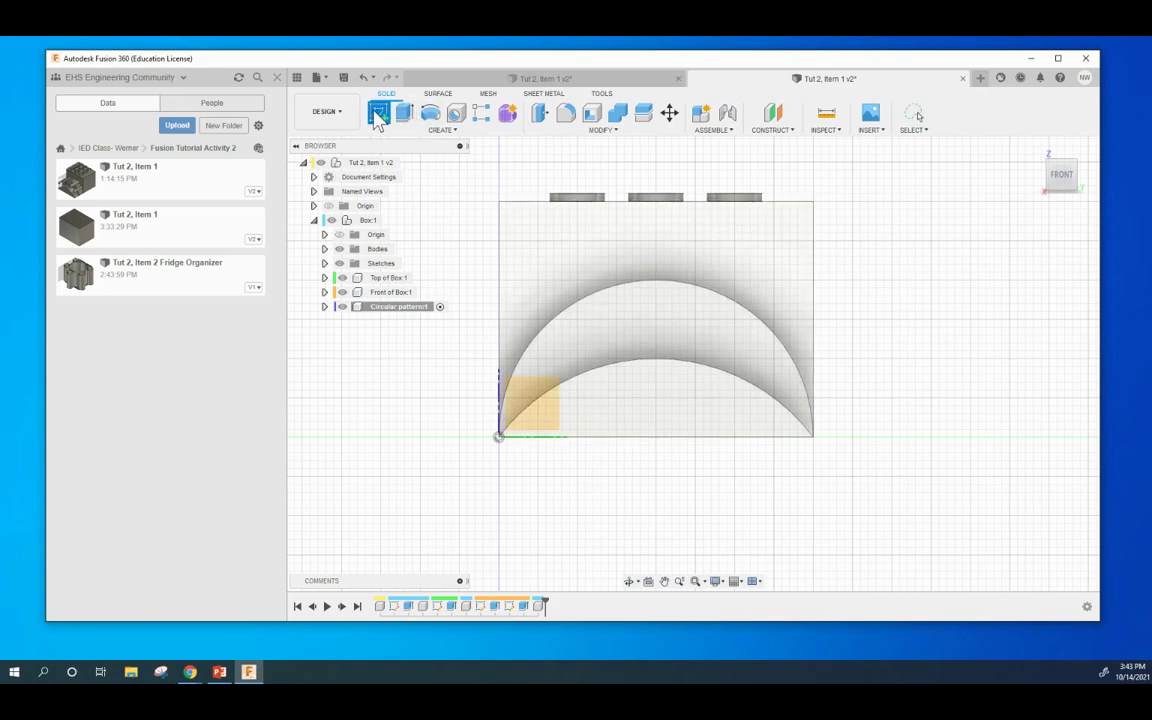
{"action": "left_click", "coordinate": [643, 257]}
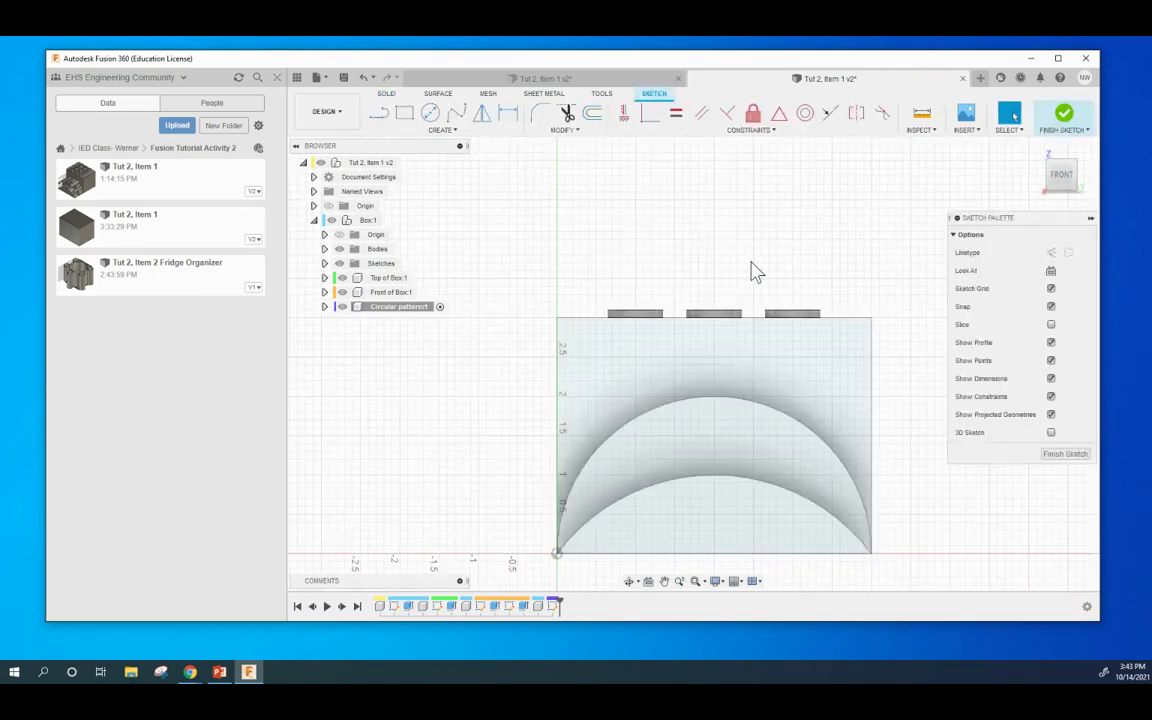
{"action": "middle_click_drag", "start_coordinate": [755, 272], "coordinate": [661, 219]}
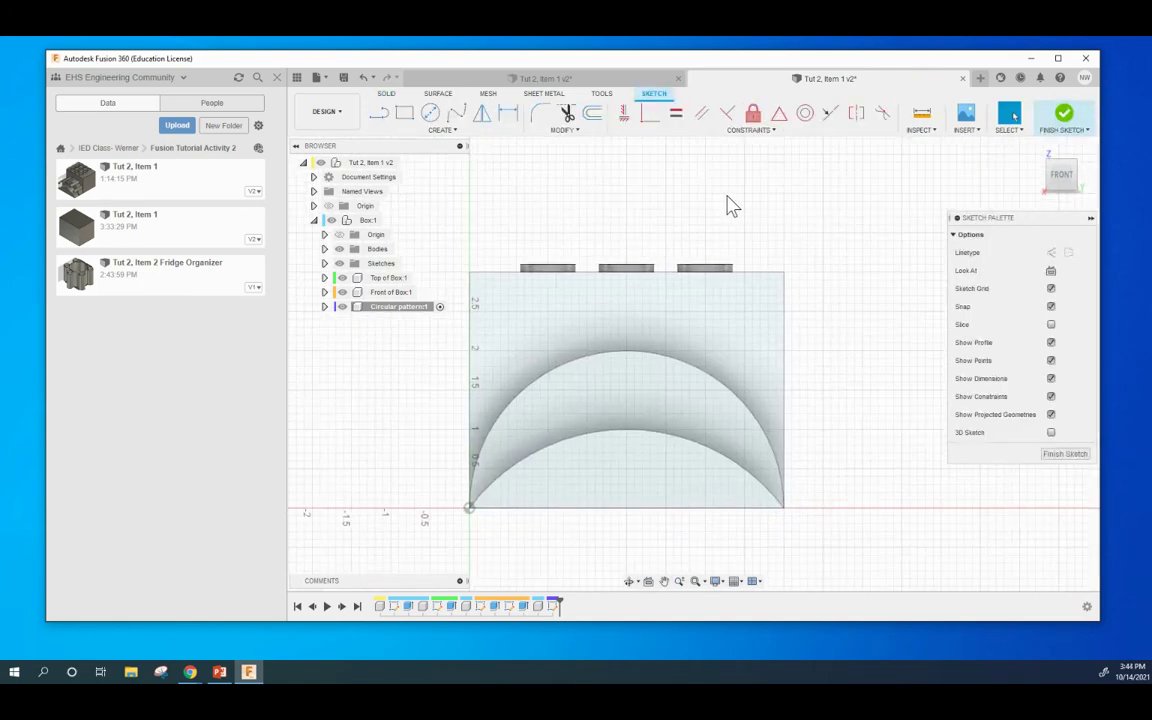
{"action": "middle_click_drag", "start_coordinate": [733, 207], "coordinate": [702, 216], "text": "shift"}
{"action": "left_click", "coordinate": [1058, 168]}
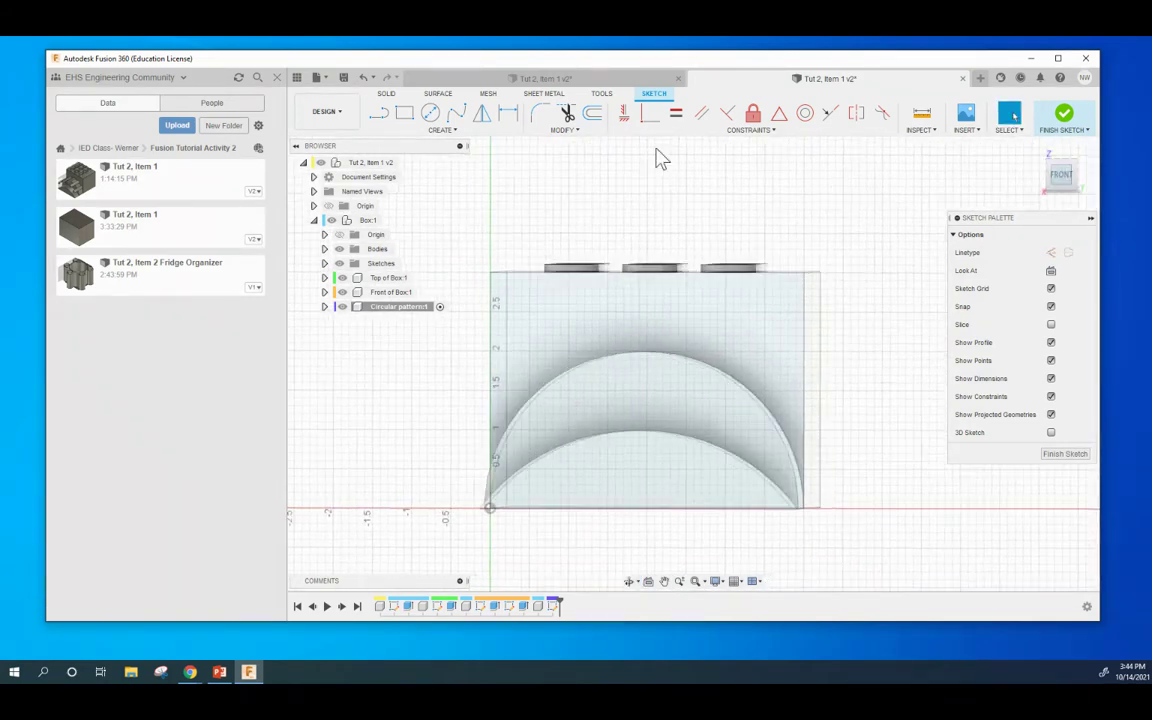
{"action": "left_click", "coordinate": [431, 114]}
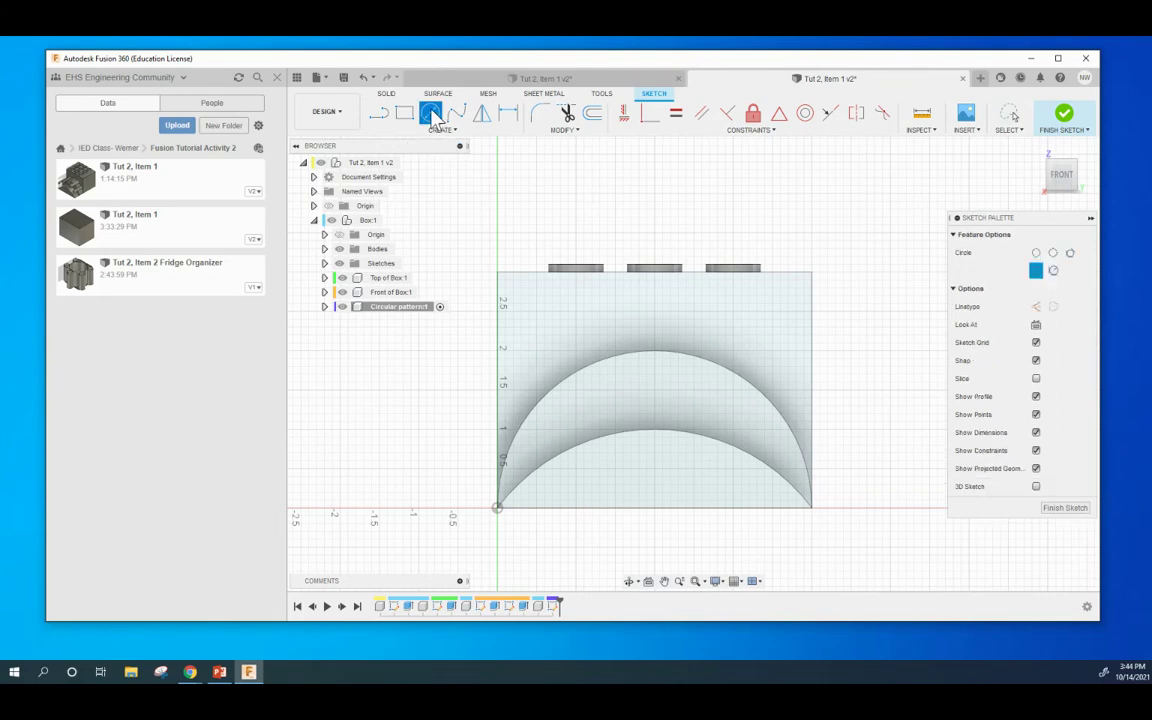
{"action": "left_click", "coordinate": [654, 321]}
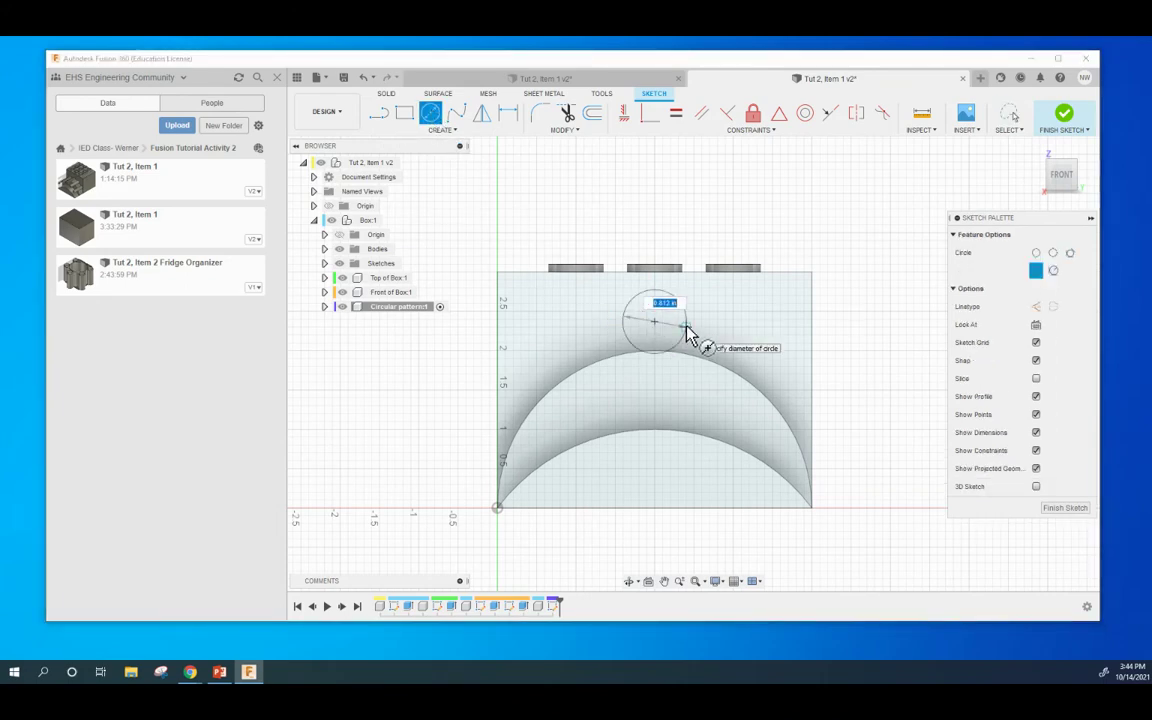
{"action": "type", "text": ".5"}
{"action": "key", "text": "Return"}
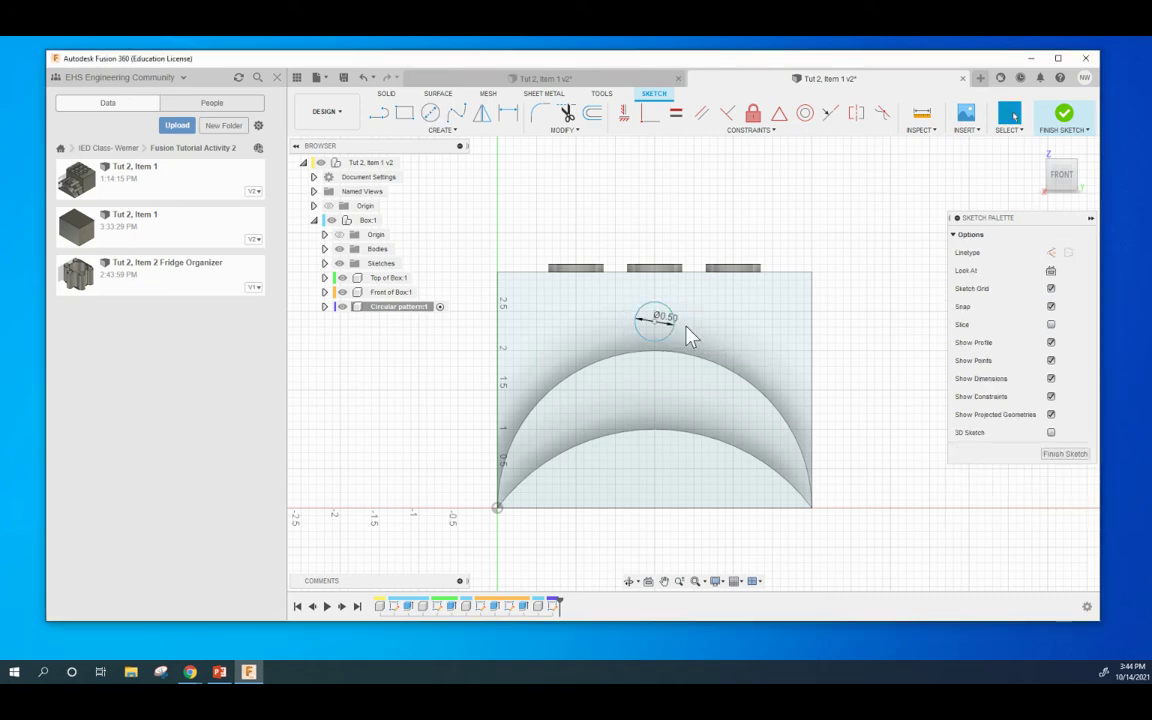
{"action": "key", "text": "Escape"}
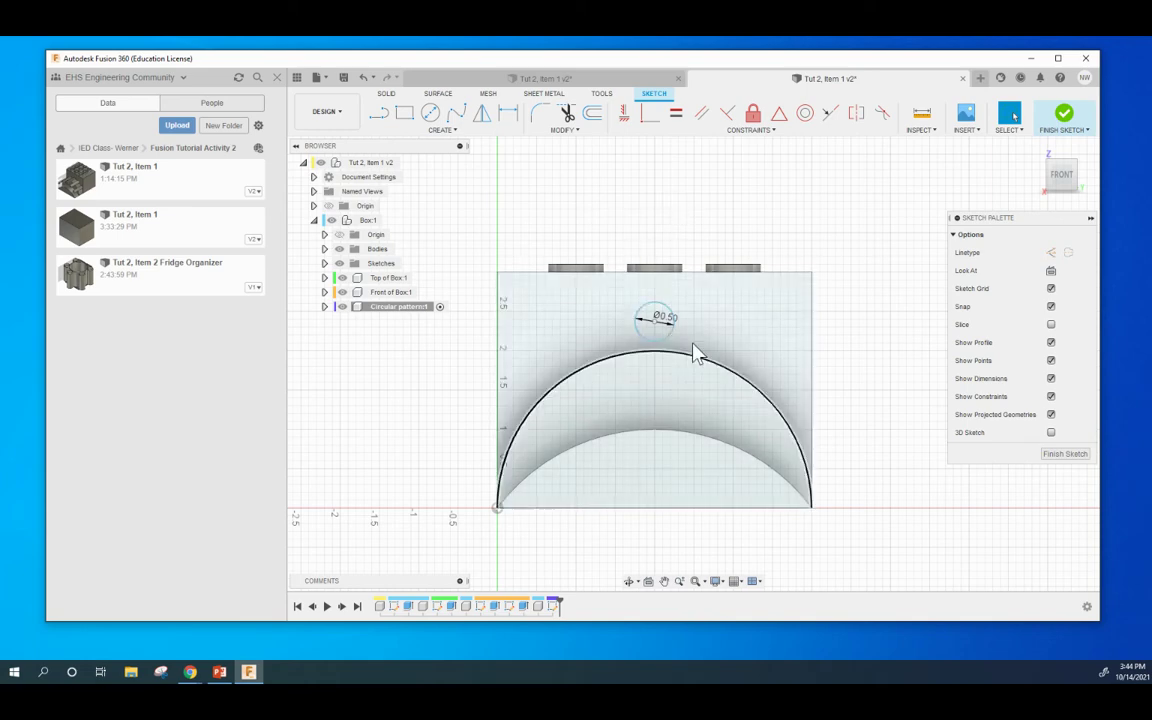
{"action": "scroll", "coordinate": [690, 345], "scroll_direction": "down", "scroll_amount": 3}
{"action": "scroll", "coordinate": [689, 342], "scroll_direction": "up", "scroll_amount": 4}
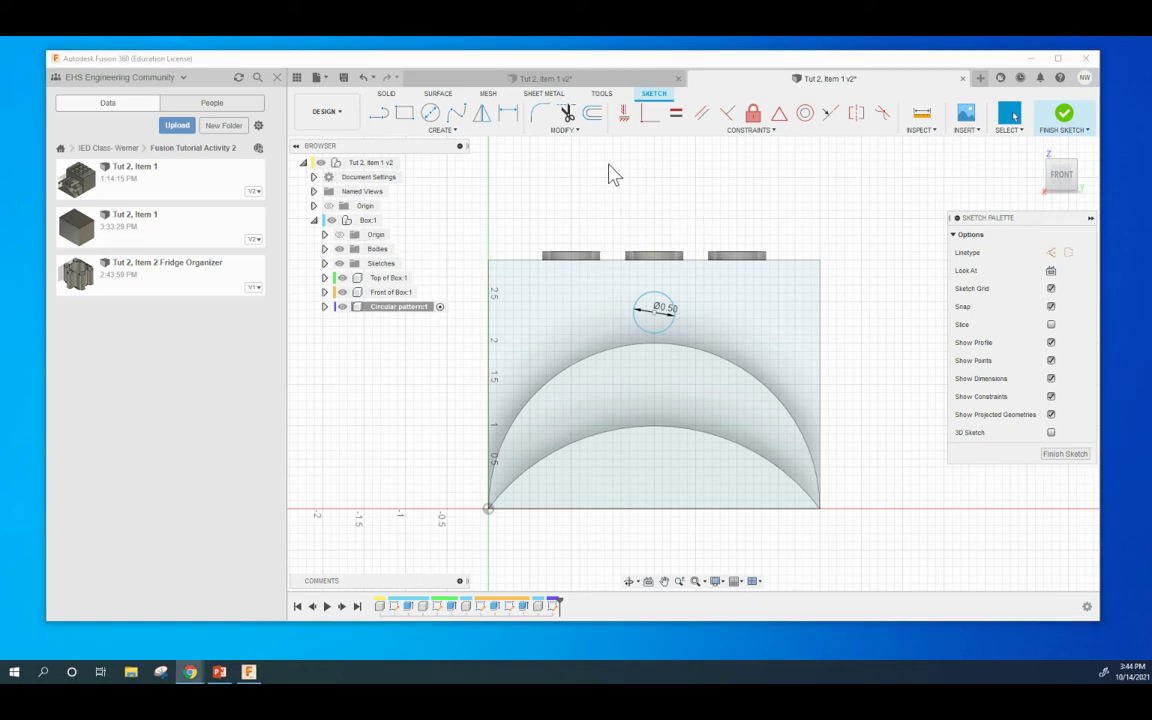
{"action": "left_click", "coordinate": [658, 328]}
{"action": "key", "text": "Escape"}
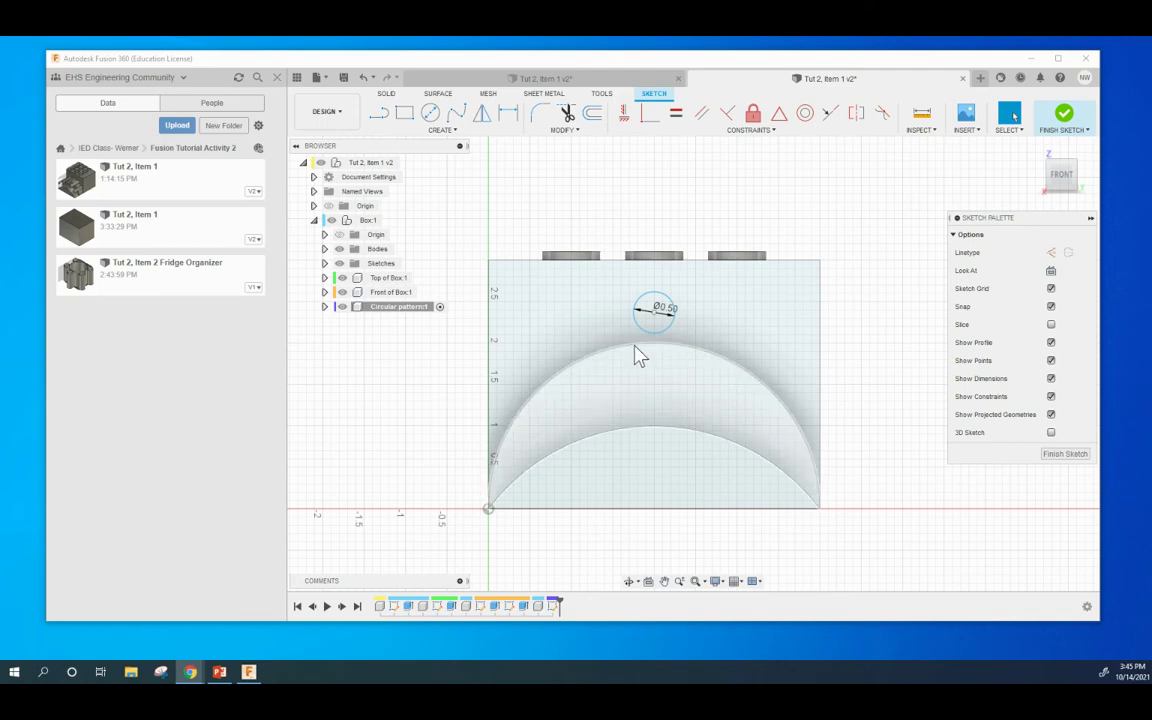
{"action": "middle_click_drag", "start_coordinate": [638, 355], "coordinate": [710, 175], "text": "shift"}
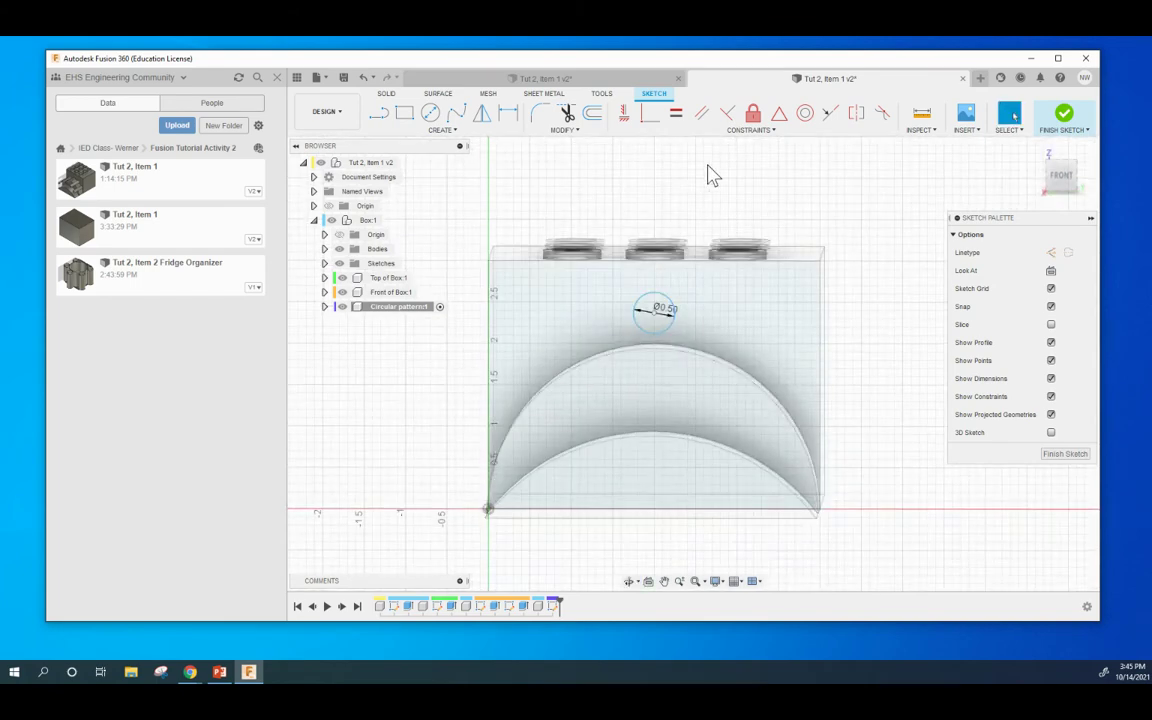
{"action": "left_click", "coordinate": [1062, 178]}
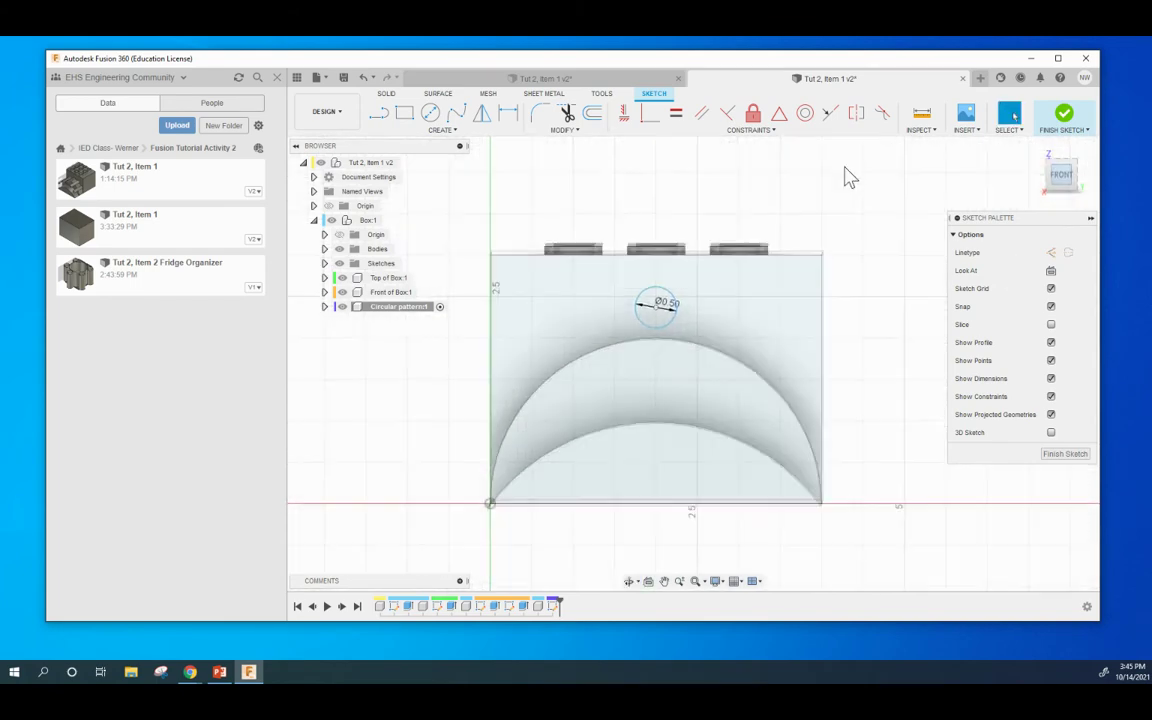
Project the larger half-round's curved edge into the circle's sketch with the projection link kept on.
{"action": "left_click", "coordinate": [450, 132]}
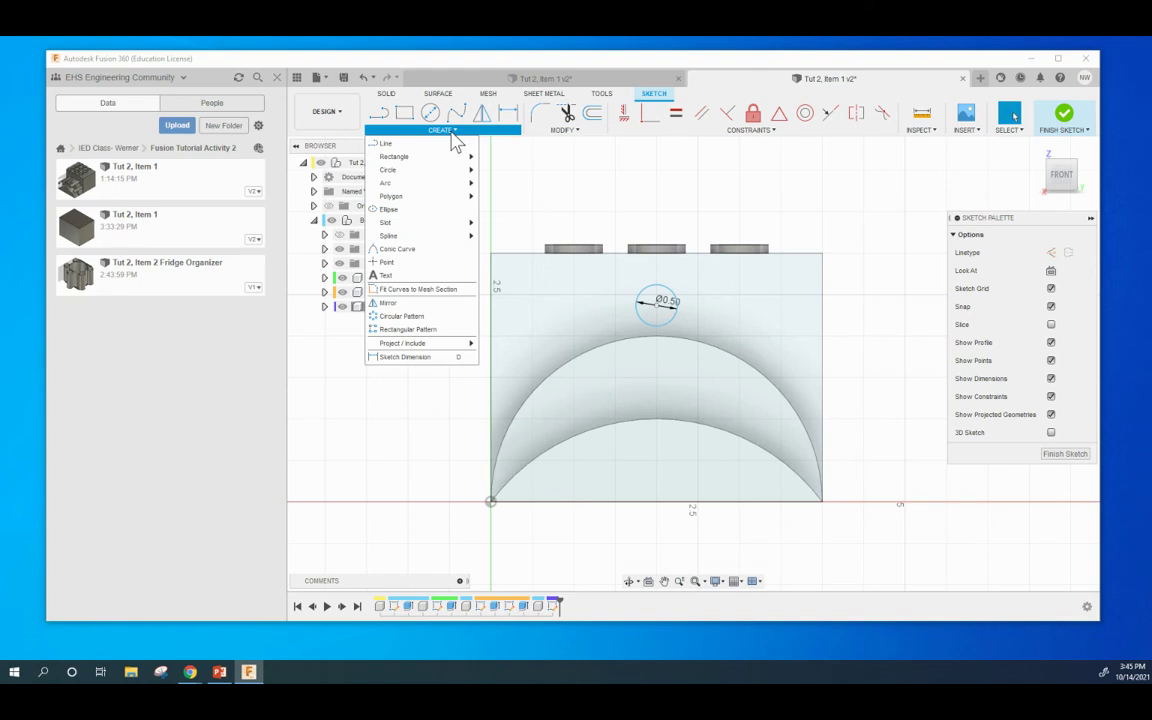
{"action": "mouse_move", "coordinate": [395, 344]}
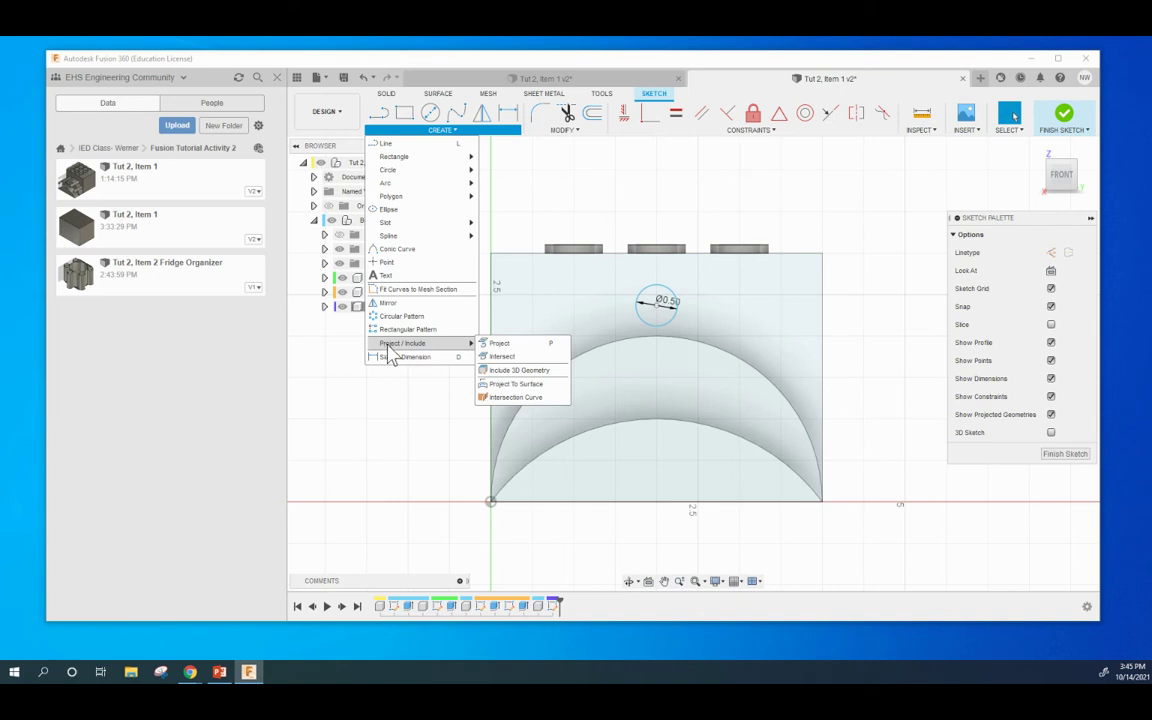
{"action": "left_click", "coordinate": [505, 345]}
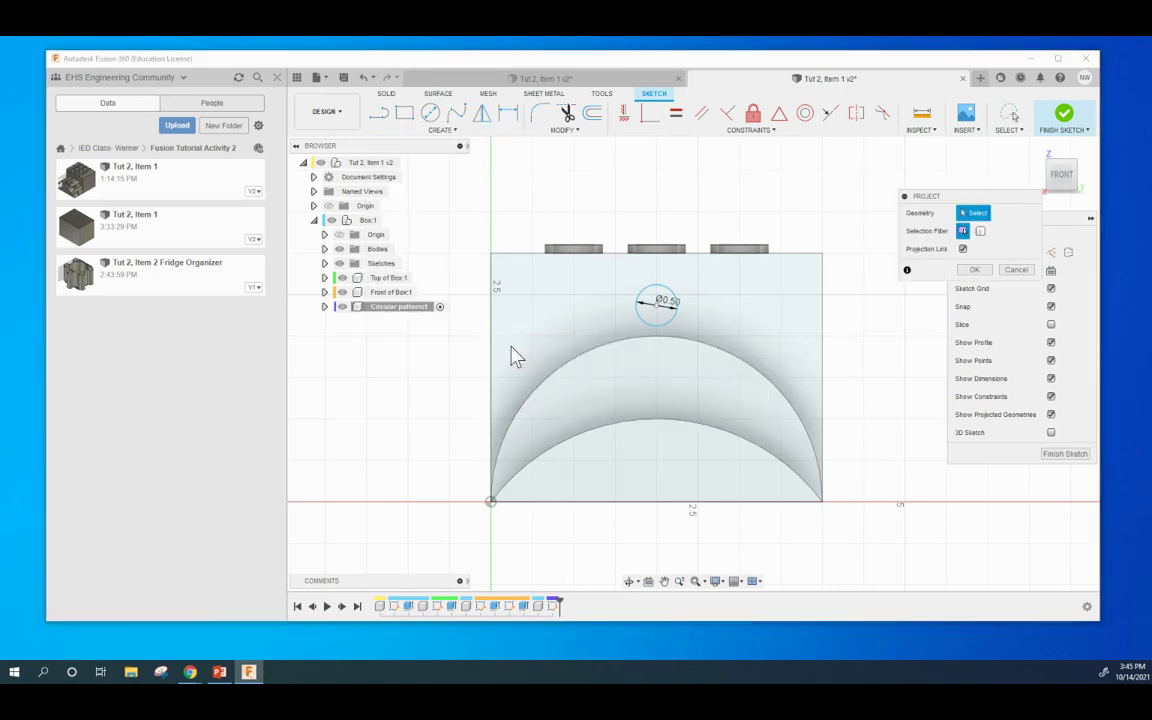
{"action": "left_click", "coordinate": [625, 347]}
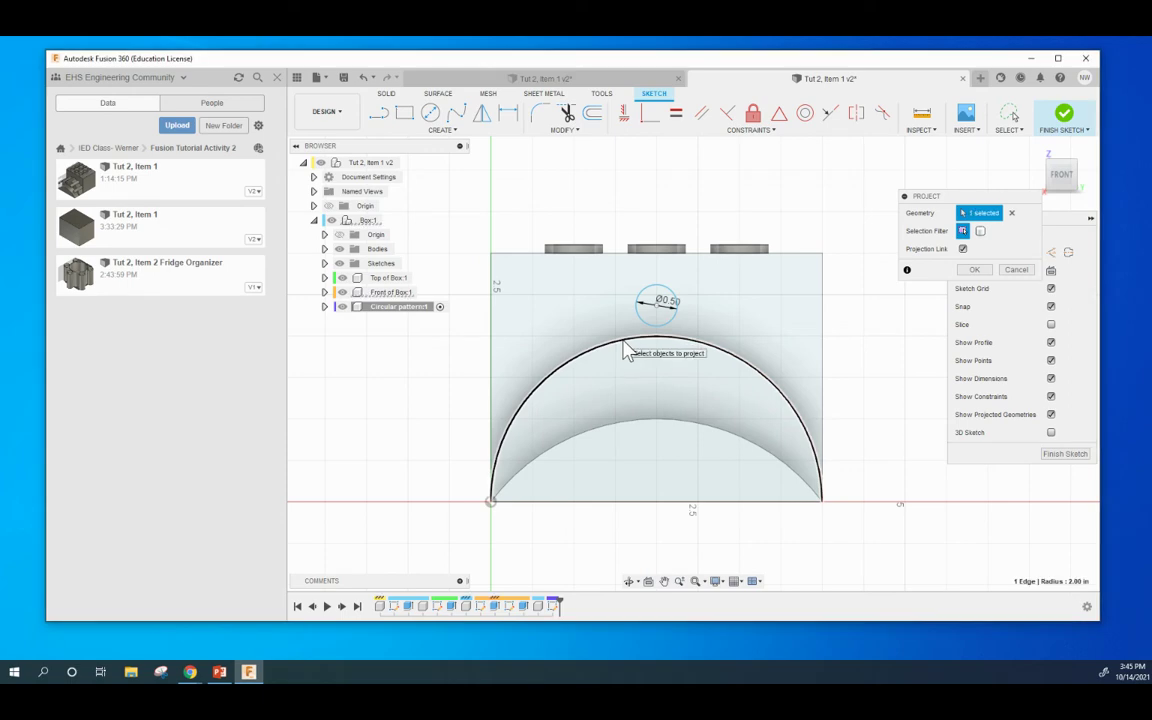
{"action": "middle_click_drag", "start_coordinate": [625, 350], "coordinate": [530, 330], "text": "shift"}
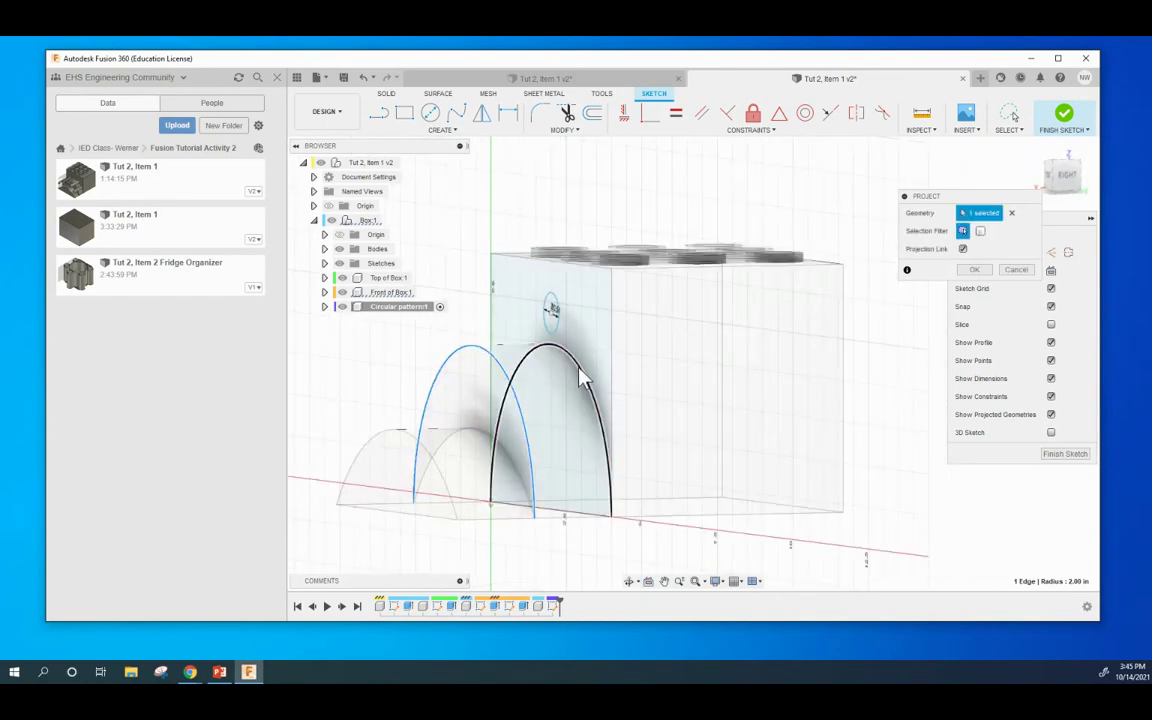
{"action": "middle_click_drag", "start_coordinate": [463, 295], "coordinate": [537, 291], "text": "shift"}
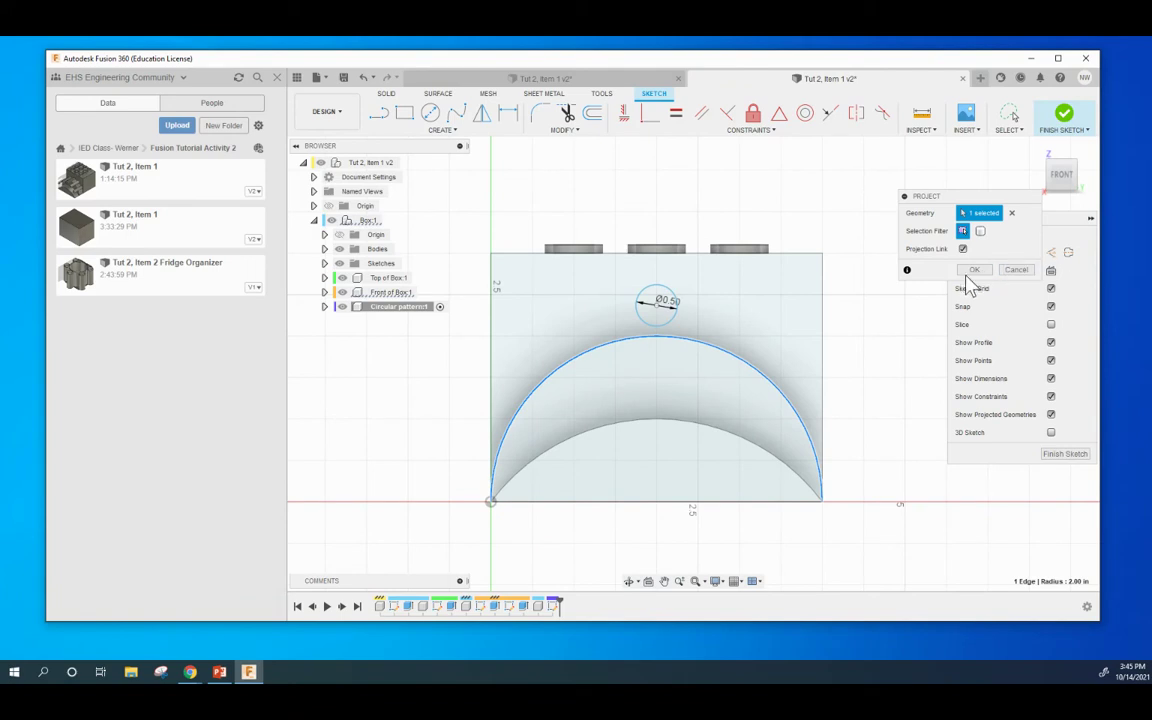
{"action": "left_click", "coordinate": [976, 272]}
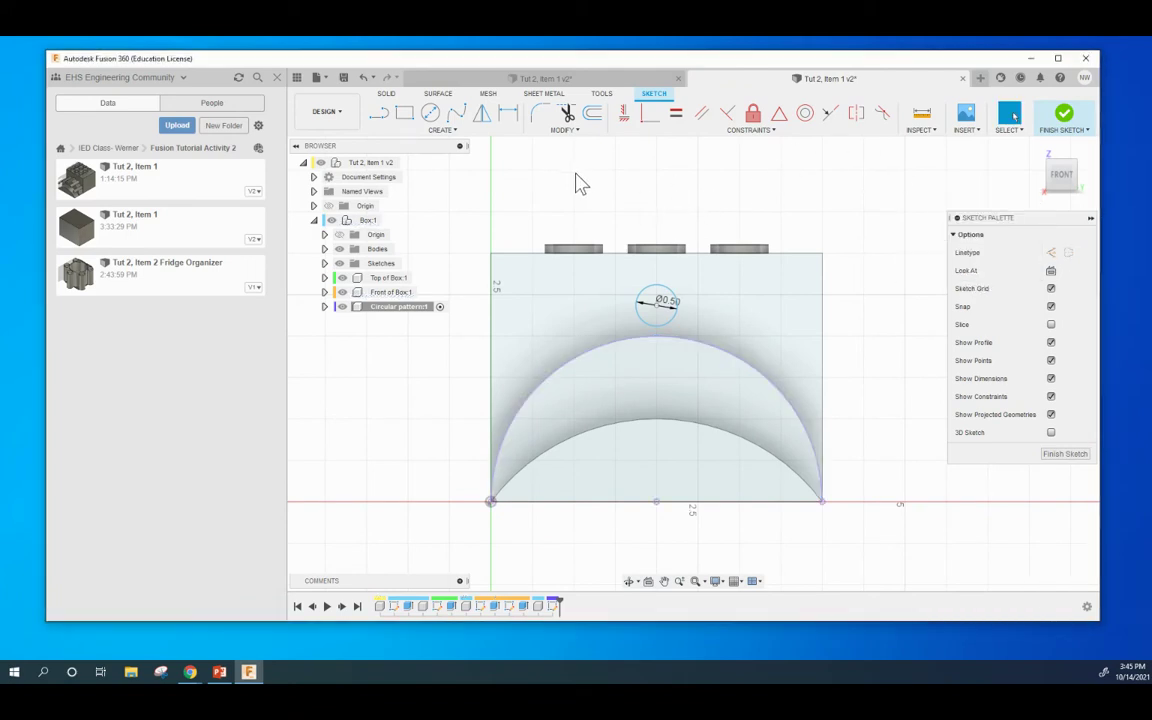
{"action": "middle_click_drag", "start_coordinate": [581, 170], "coordinate": [579, 165]}
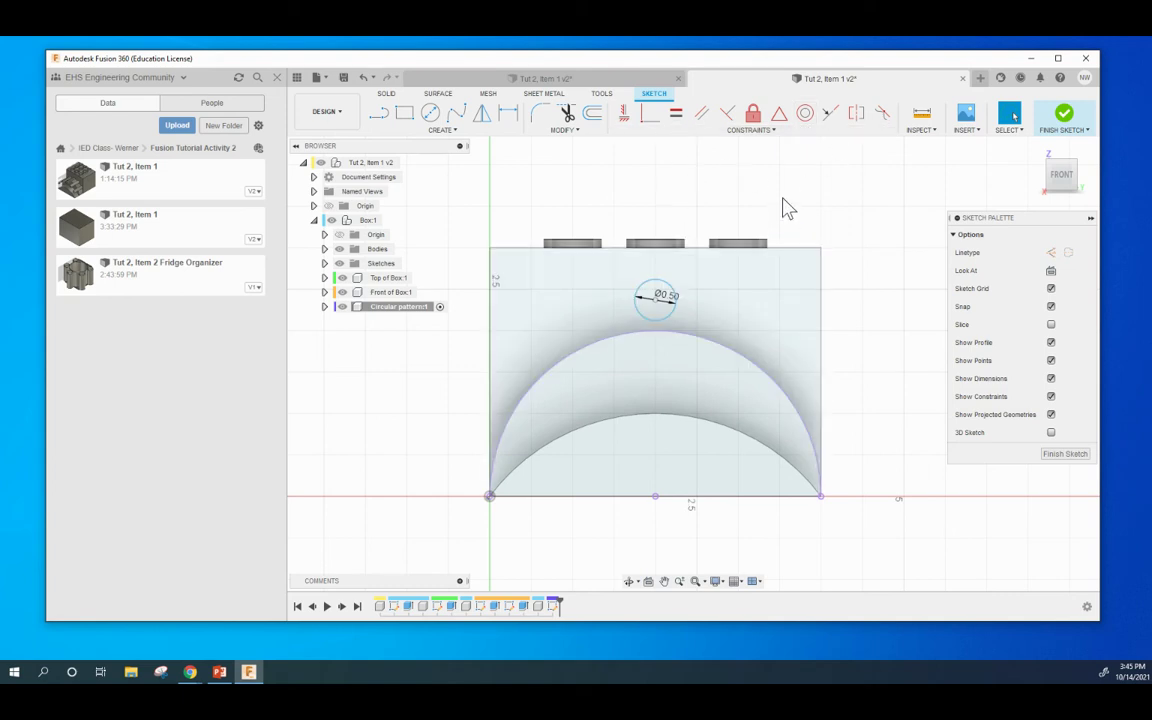
Apply a Tangent constraint between the 0.5 in circle and the projected larger half-round arc.
{"action": "left_click", "coordinate": [771, 133]}
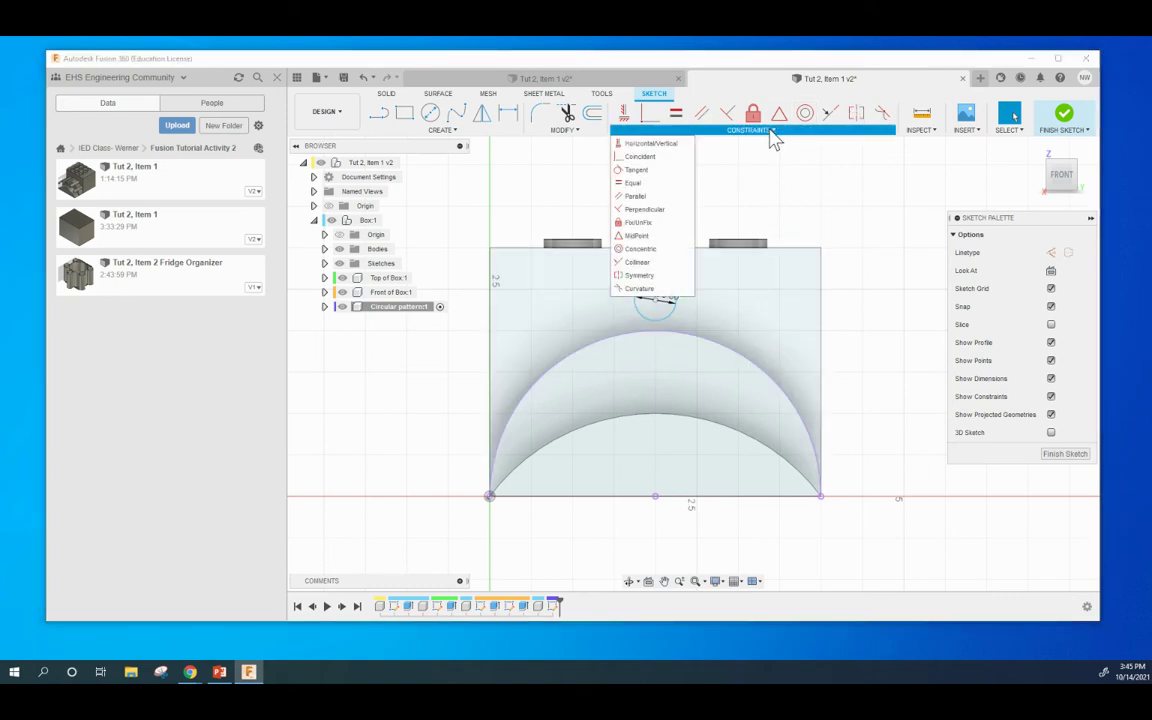
{"action": "left_click", "coordinate": [638, 171]}
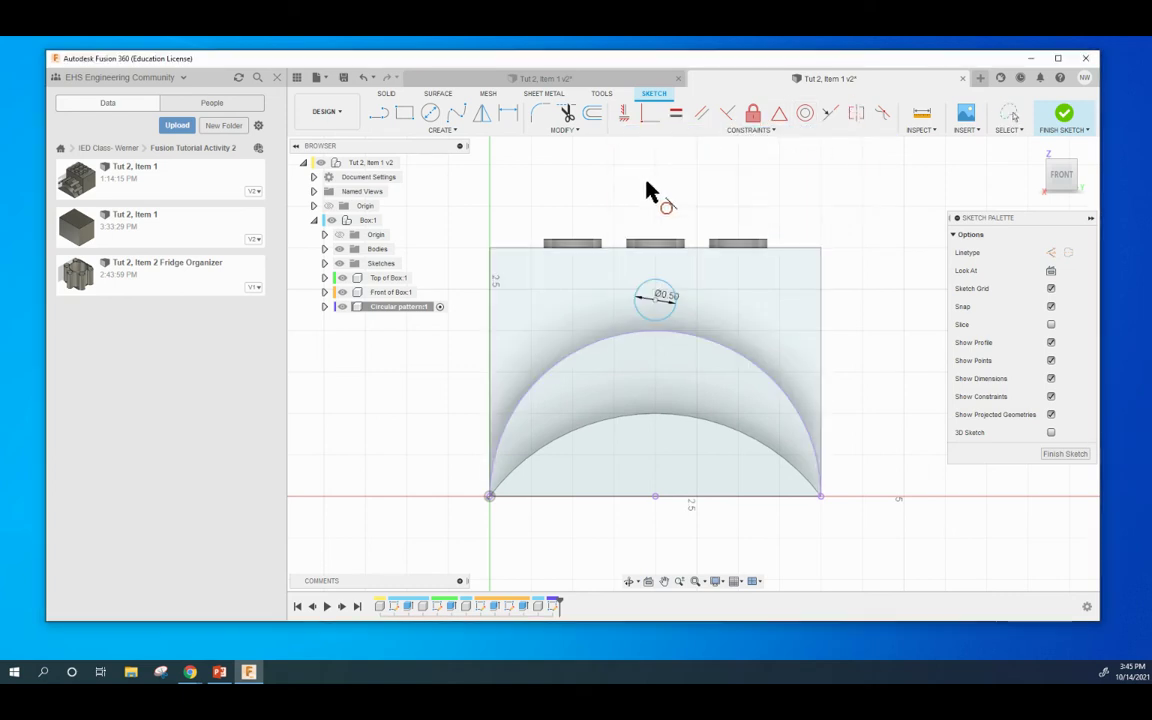
{"action": "left_click", "coordinate": [656, 331]}
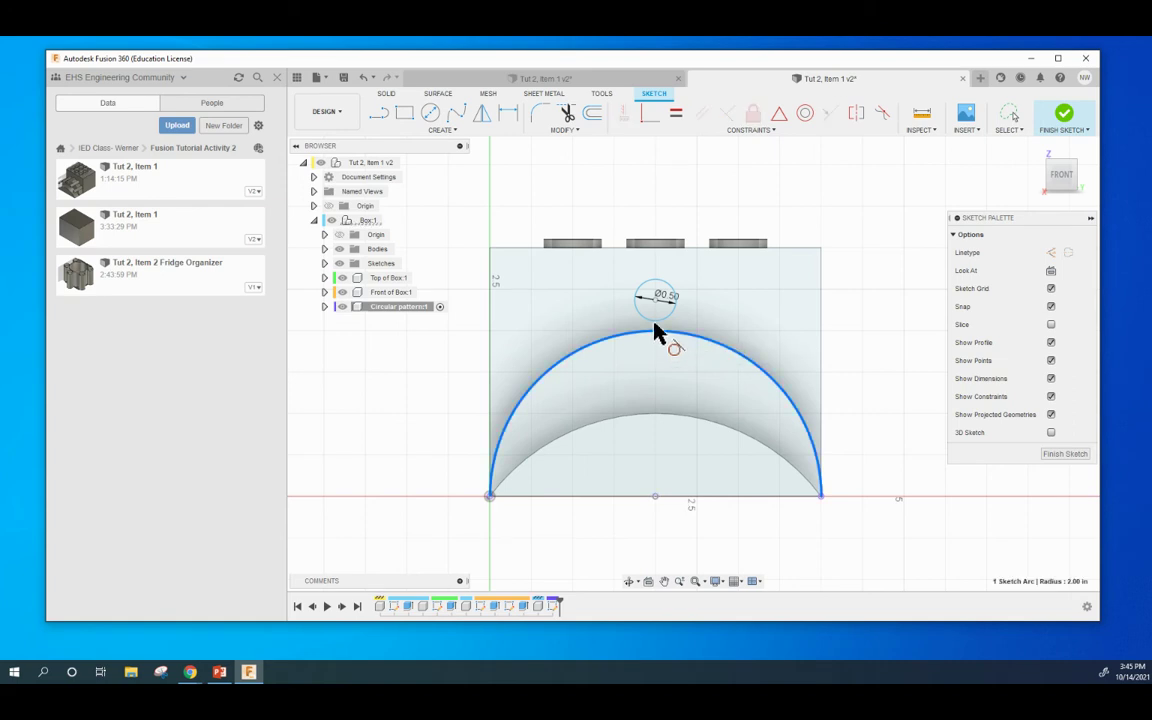
{"action": "left_click", "coordinate": [657, 318]}
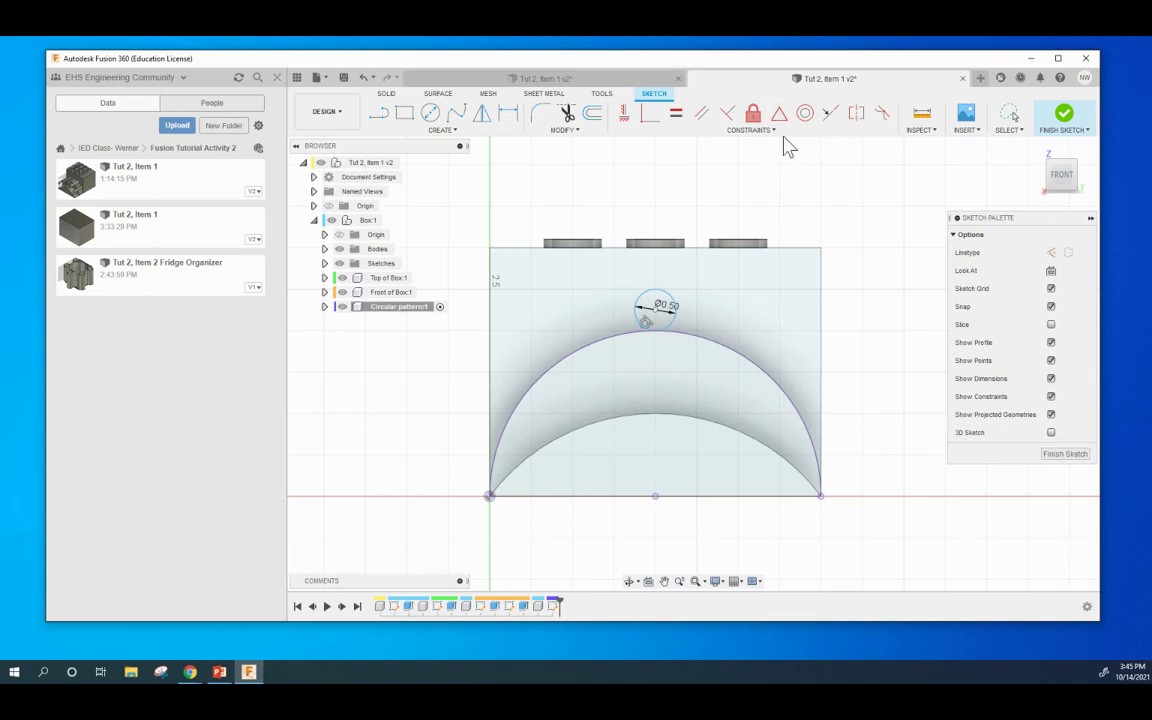
{"action": "key", "text": "Escape"}
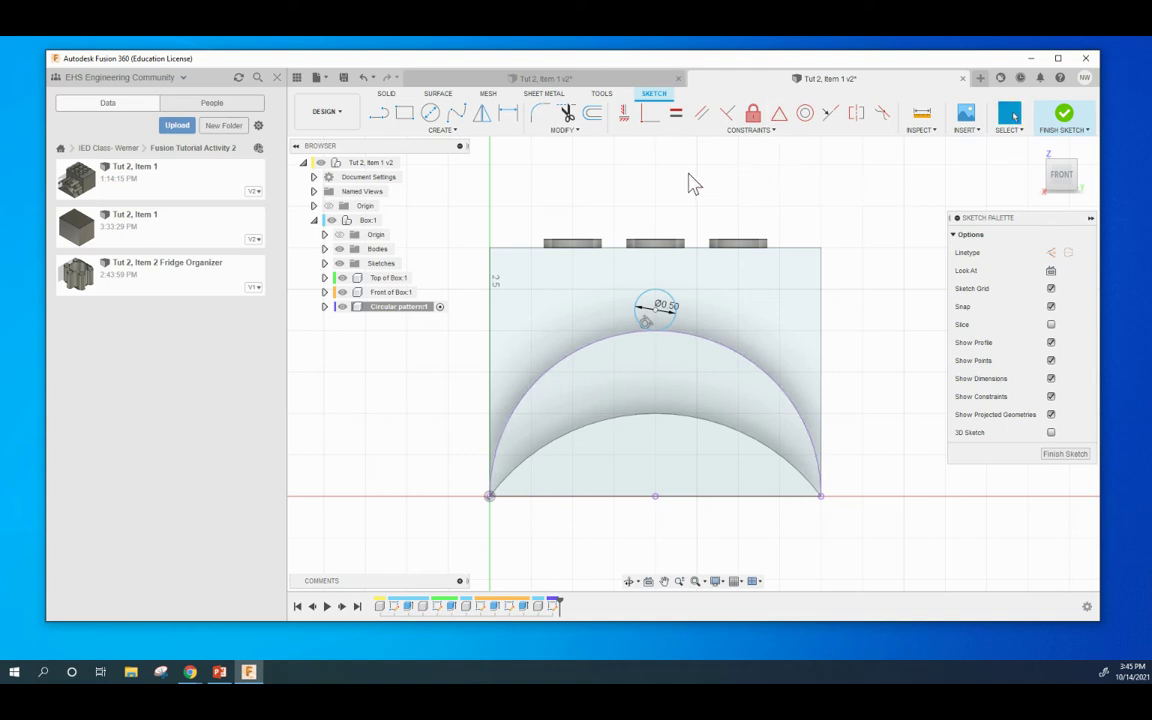
Slide the tangent circle along the larger arc and leave it near the arc's peak.
{"action": "left_click_drag", "start_coordinate": [655, 309], "coordinate": [663, 334]}
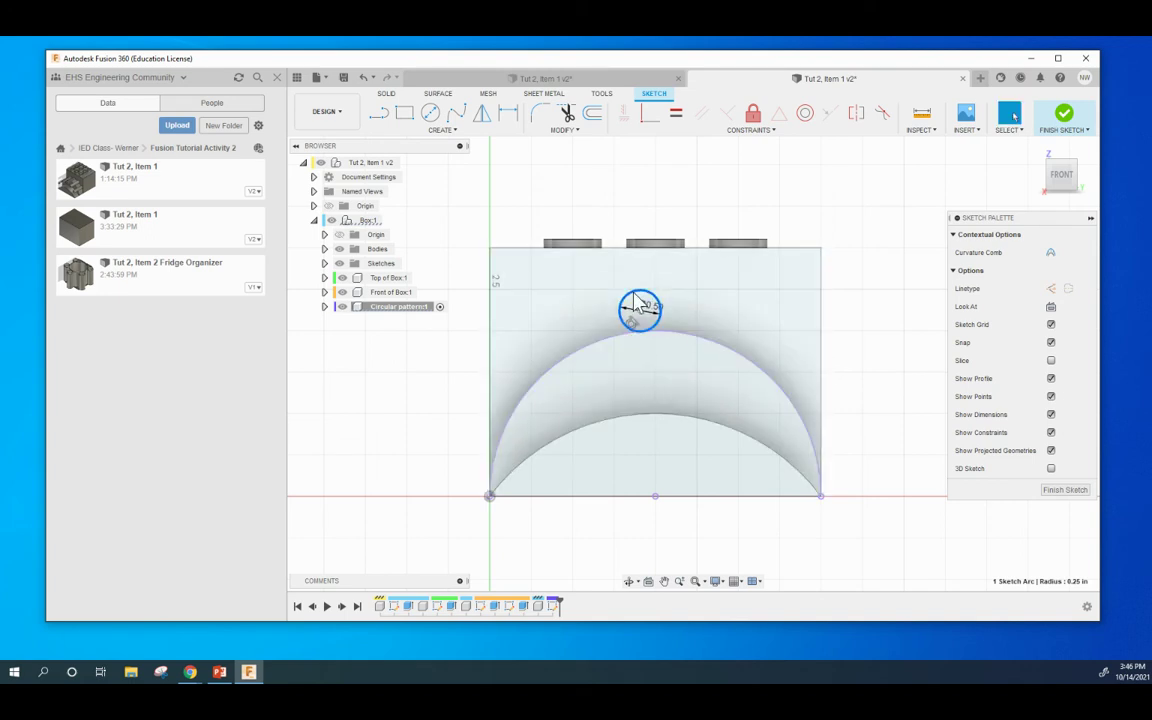
{"action": "left_click", "coordinate": [705, 170]}
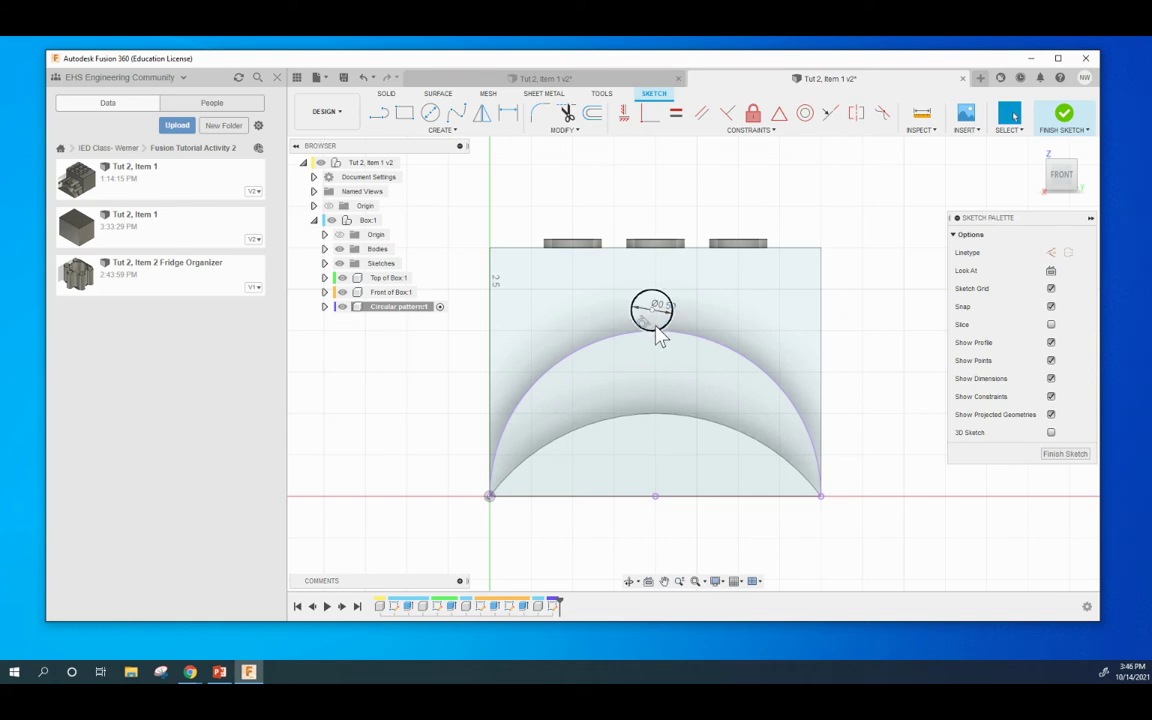
{"action": "key", "text": "Escape"}
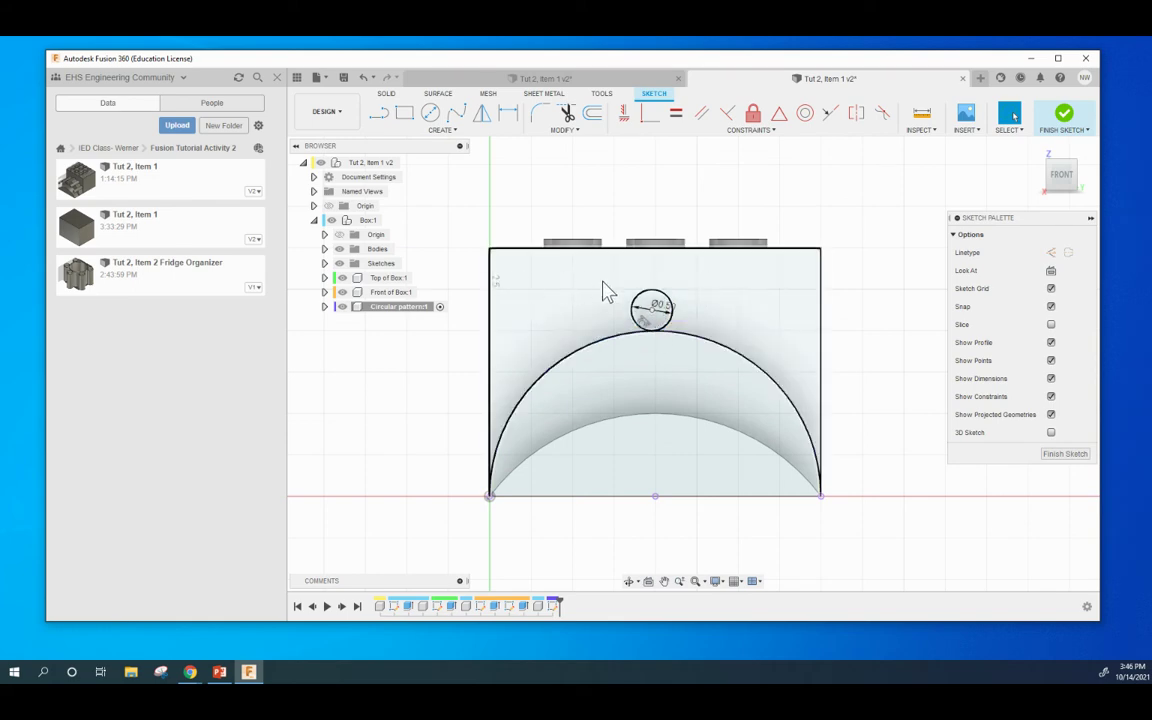
Dimension the circle's centre 2 in horizontally from the box's vertical edge in the front view.
{"action": "mouse_move", "coordinate": [882, 257]}
{"action": "middle_mouse_down", "text": "shift"}
{"action": "mouse_move", "coordinate": [877, 247]}
{"action": "mouse_move", "coordinate": [875, 336]}
{"action": "mouse_move", "coordinate": [836, 303]}
{"action": "mouse_move", "coordinate": [815, 259]}
{"action": "mouse_move", "coordinate": [802, 283]}
{"action": "mouse_move", "coordinate": [866, 265]}
{"action": "middle_mouse_up", "text": "shift"}
{"action": "key", "text": "Escape"}
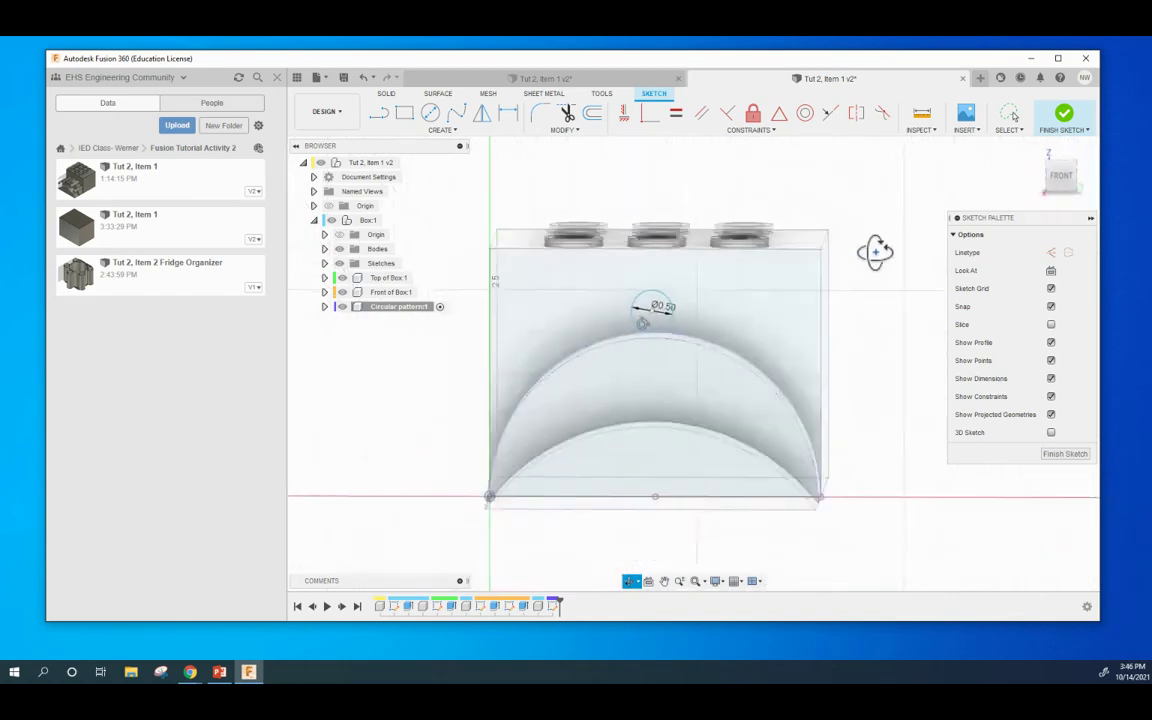
{"action": "left_click", "coordinate": [1059, 162]}
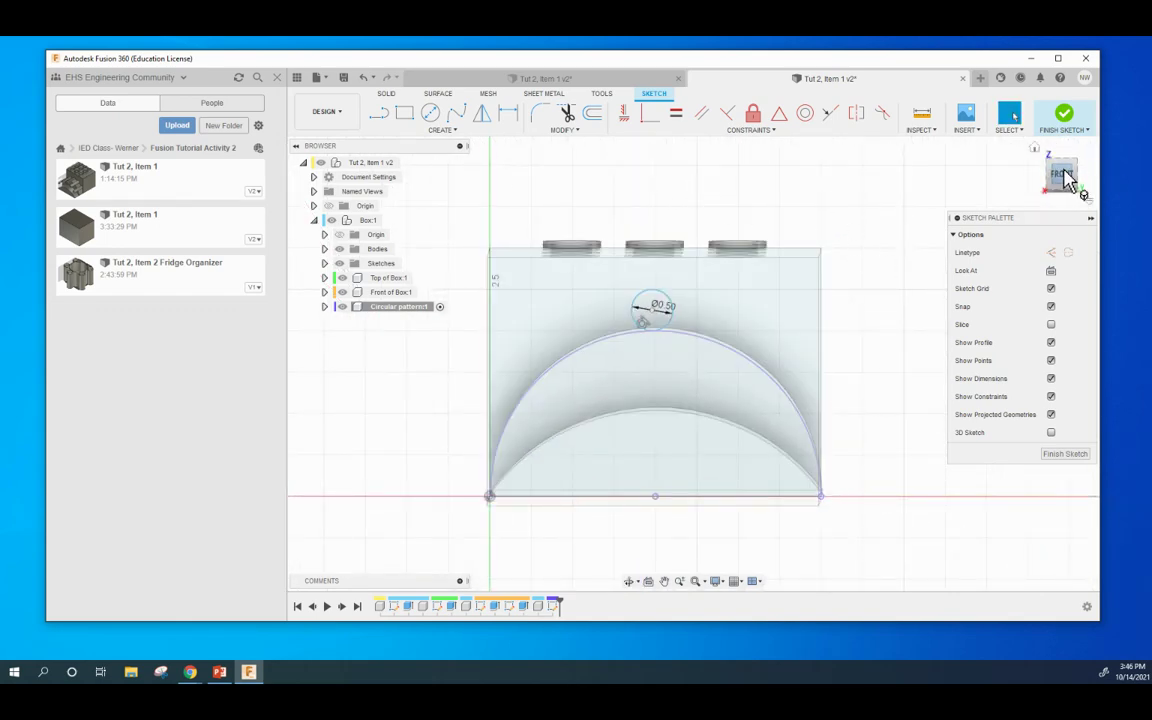
{"action": "left_click", "coordinate": [508, 113]}
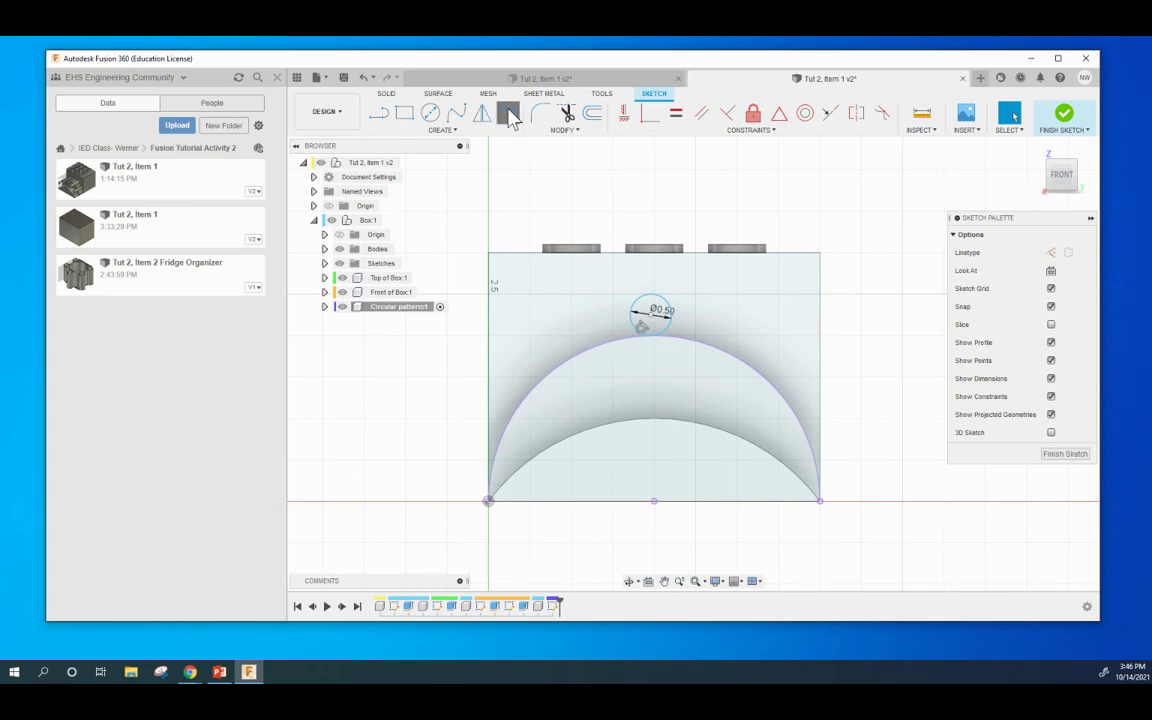
{"action": "left_click", "coordinate": [652, 320]}
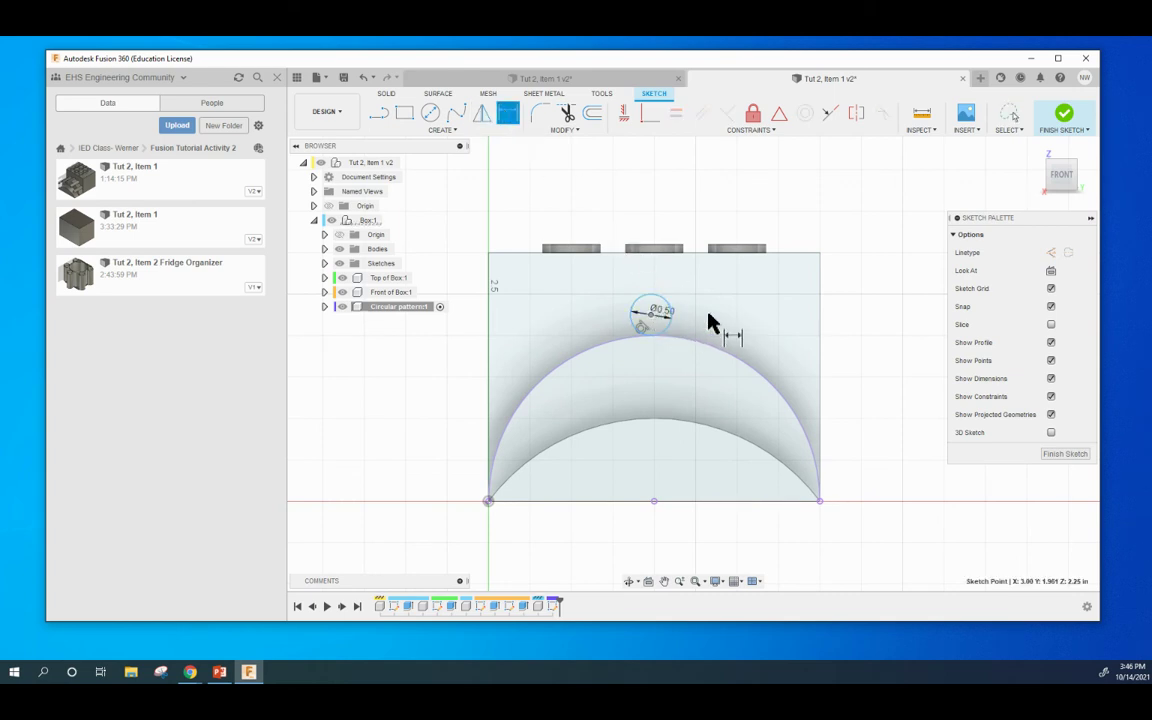
{"action": "left_click", "coordinate": [820, 324]}
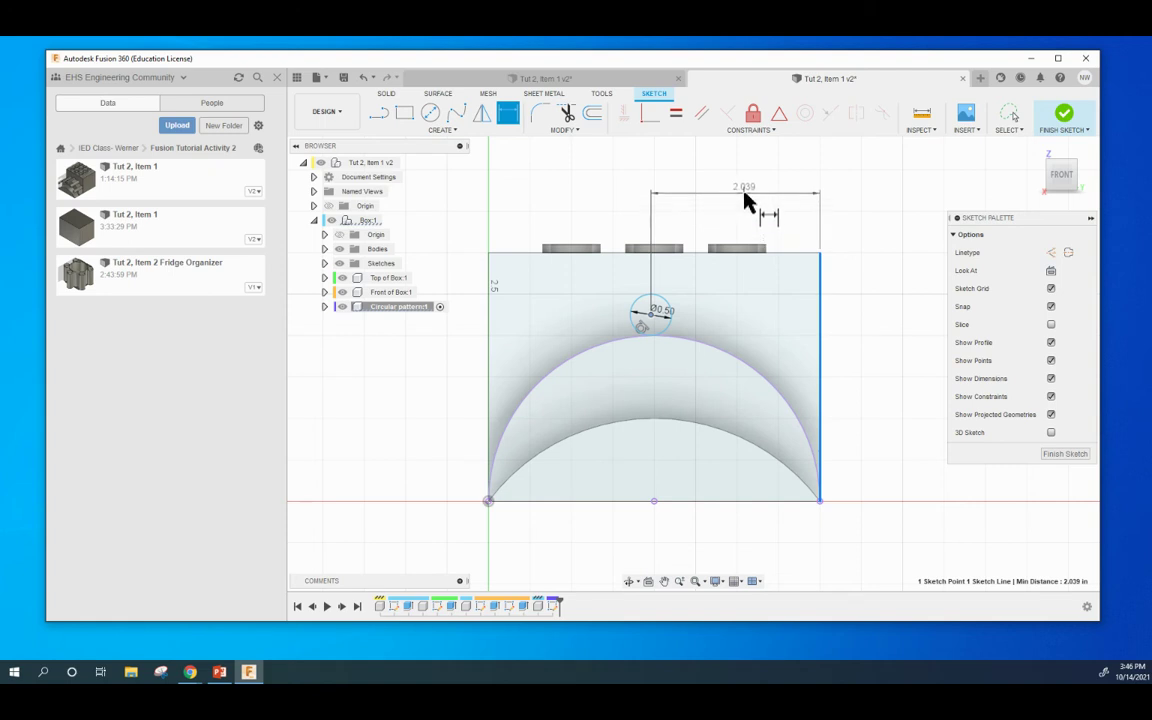
{"action": "left_click", "coordinate": [745, 196]}
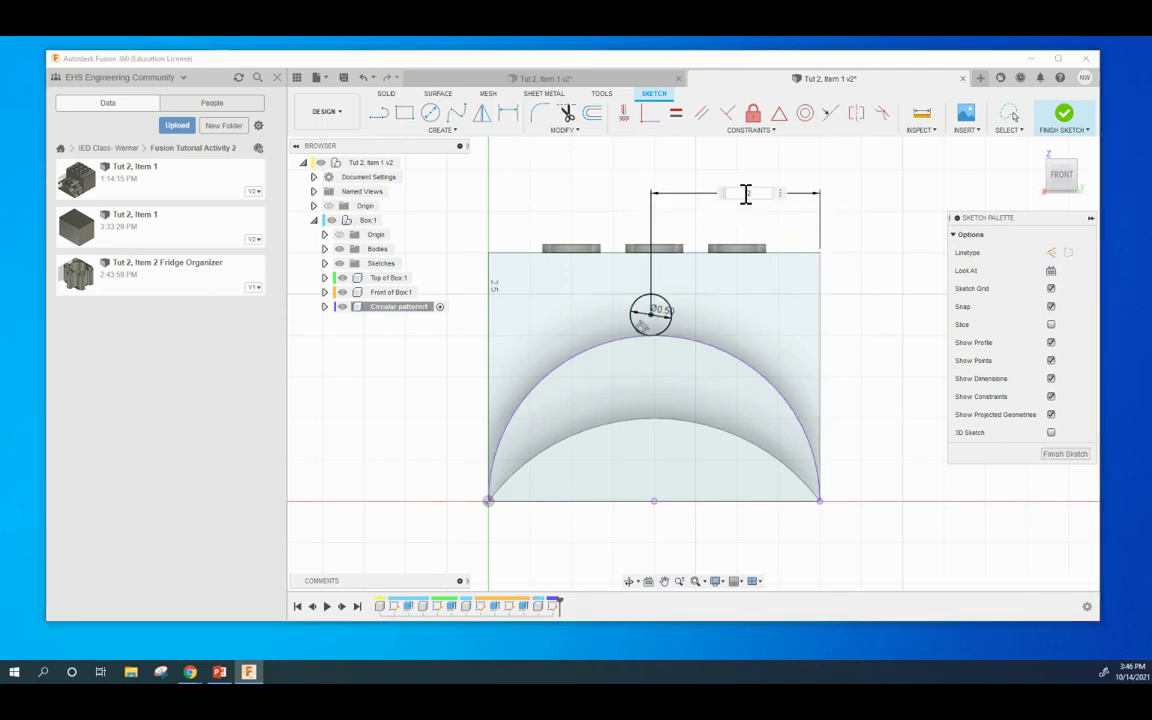
{"action": "type", "text": "2"}
{"action": "key", "text": "Return"}
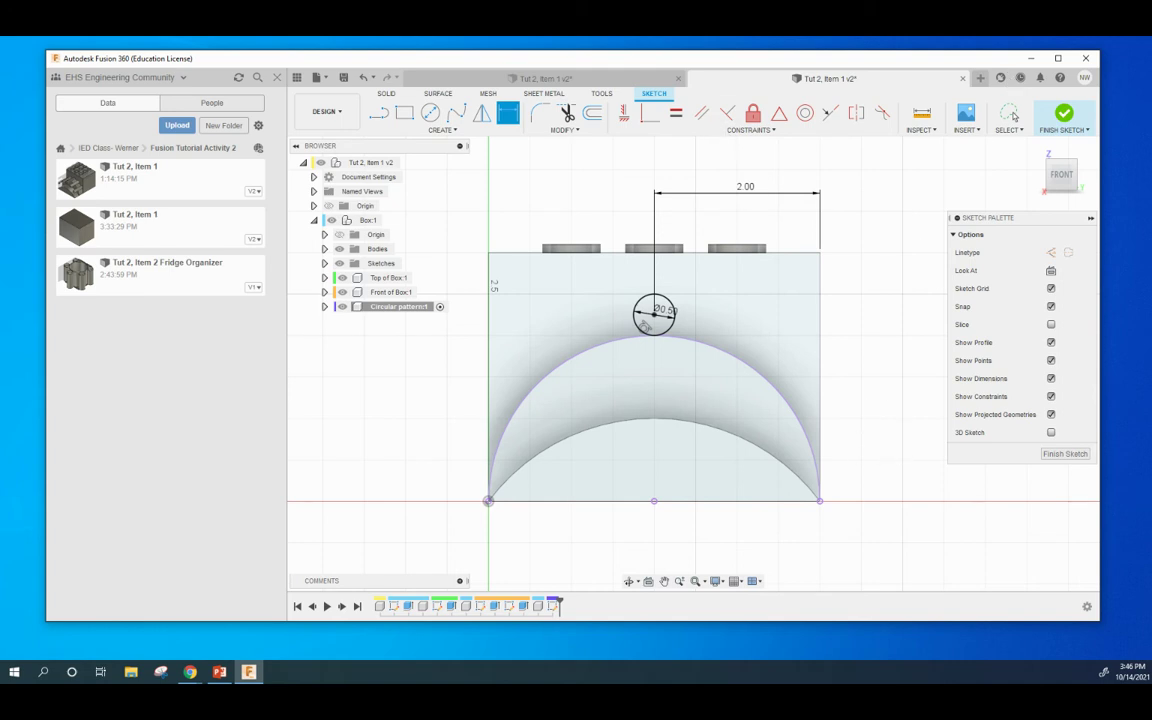
{"action": "key", "text": "Escape"}
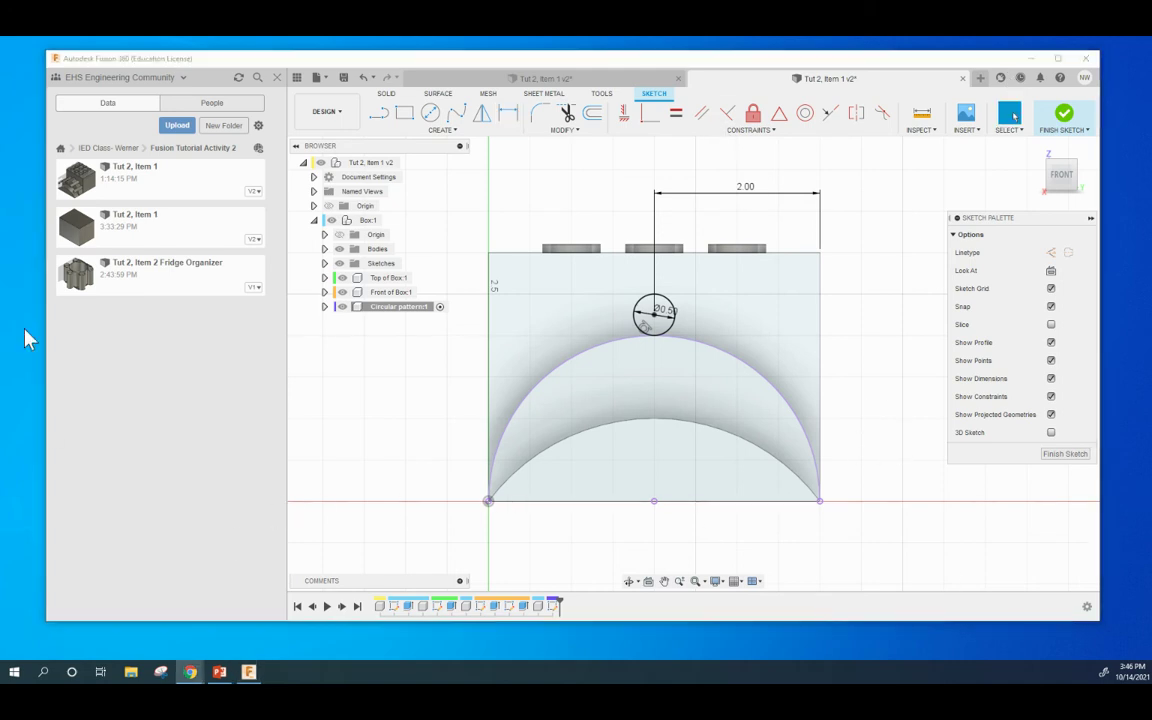
Delete the 2 in horizontal dimension between the circle's centre and the box edge.
{"action": "left_click", "coordinate": [578, 199]}
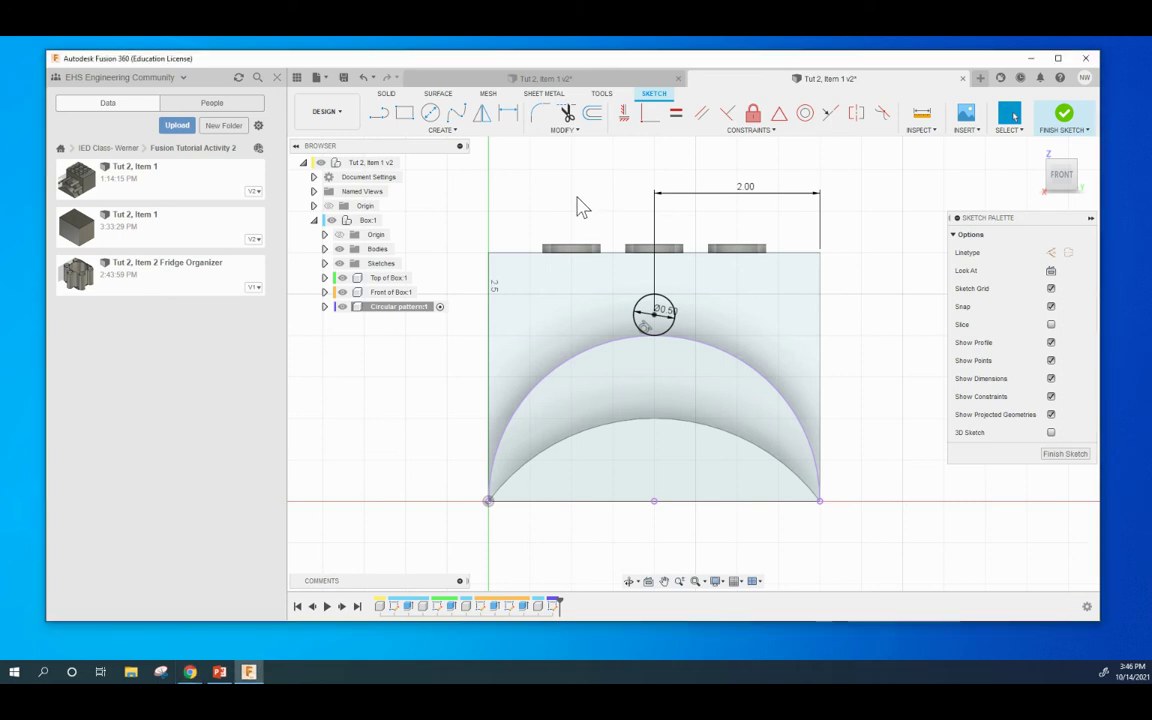
{"action": "right_click", "coordinate": [688, 204]}
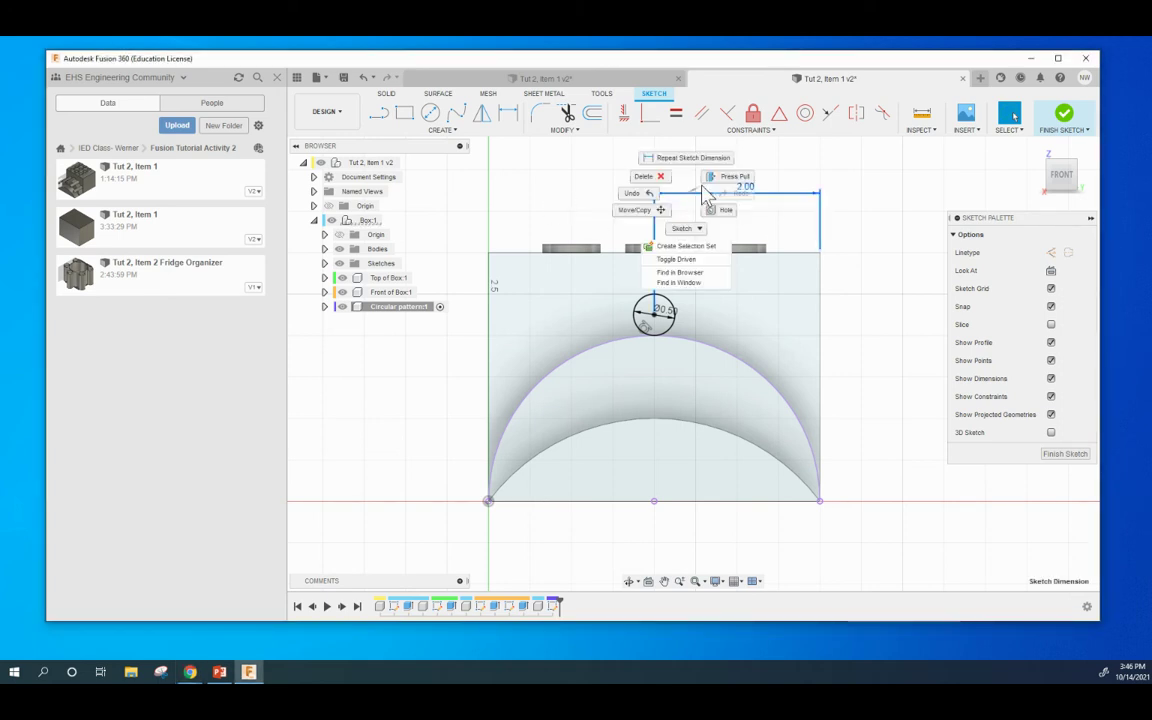
{"action": "left_click", "coordinate": [652, 192]}
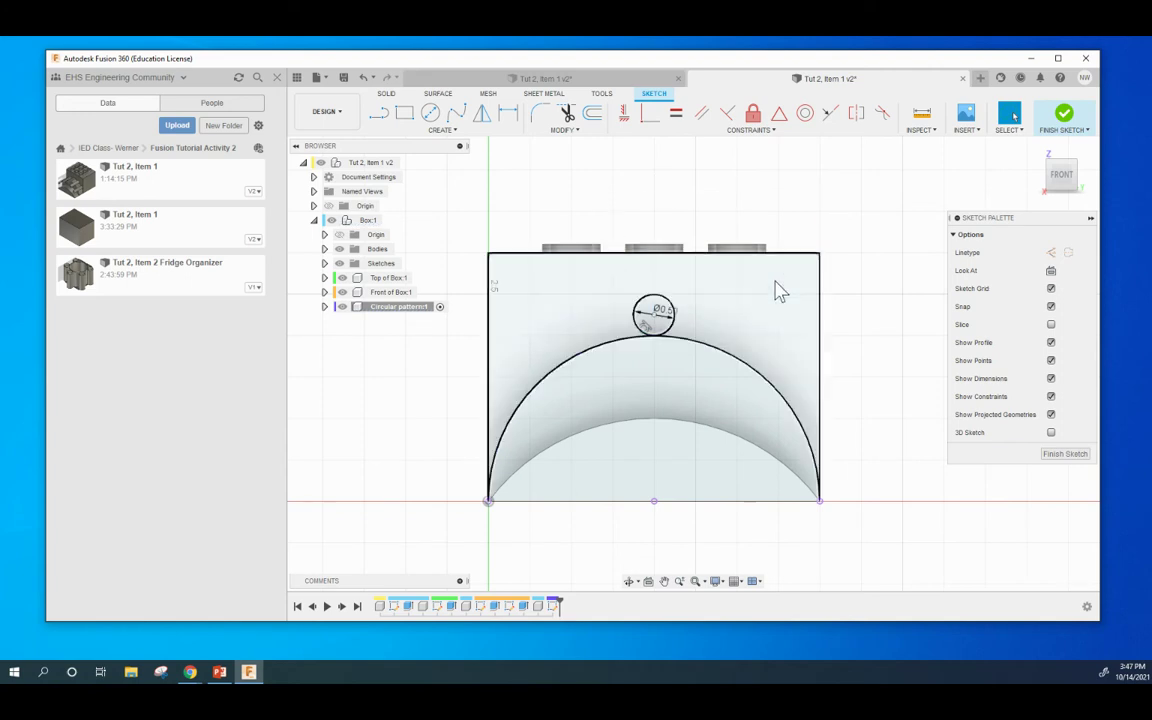
Create a circular pattern of 5 circles about the larger arc's centre point, with symmetric angular spacing and a 140 deg total angle.
{"action": "left_click", "coordinate": [455, 131]}
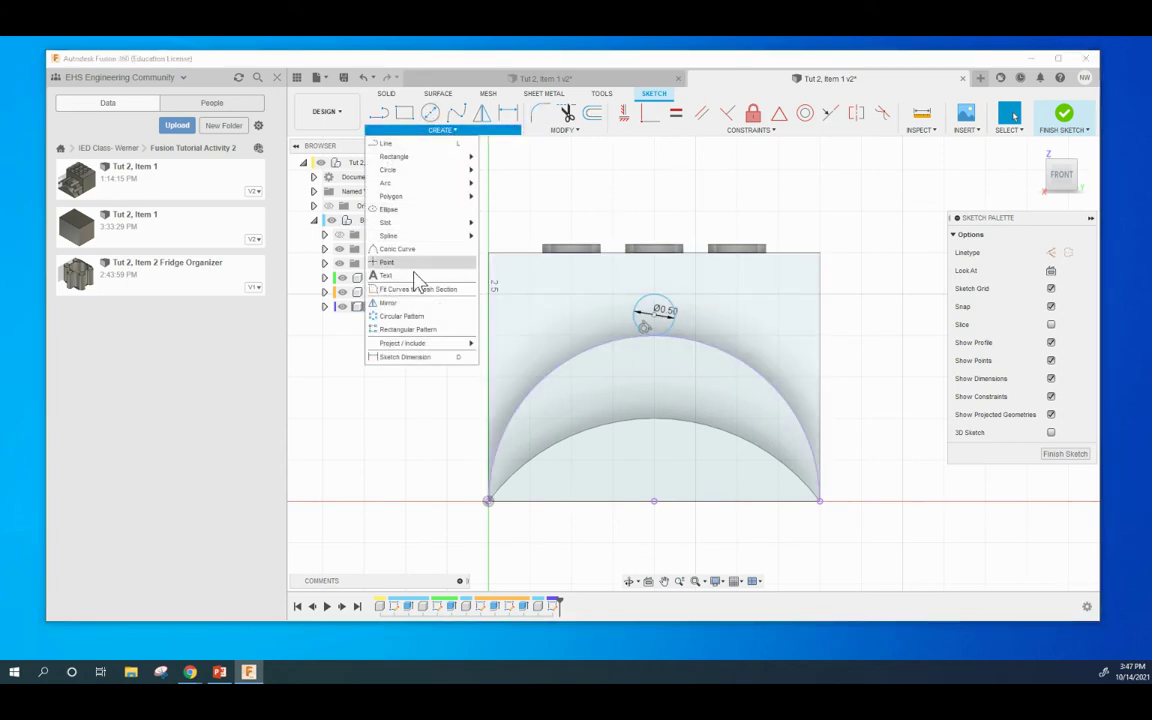
{"action": "left_click", "coordinate": [404, 316]}
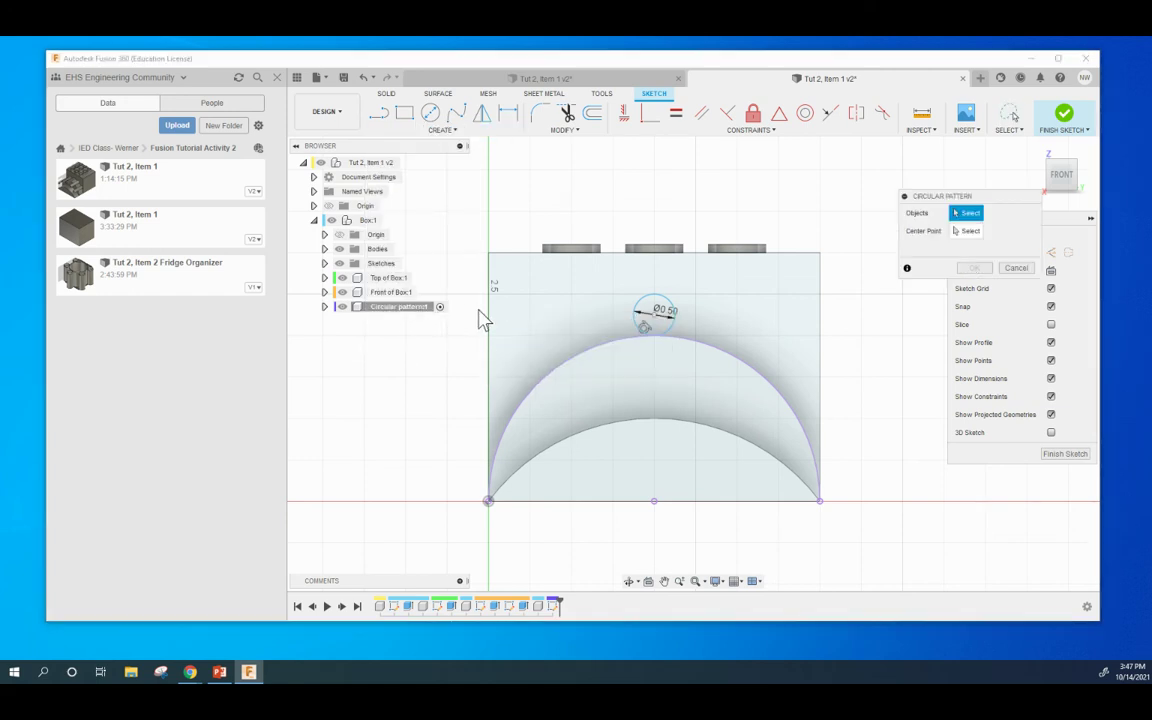
{"action": "left_click", "coordinate": [665, 310]}
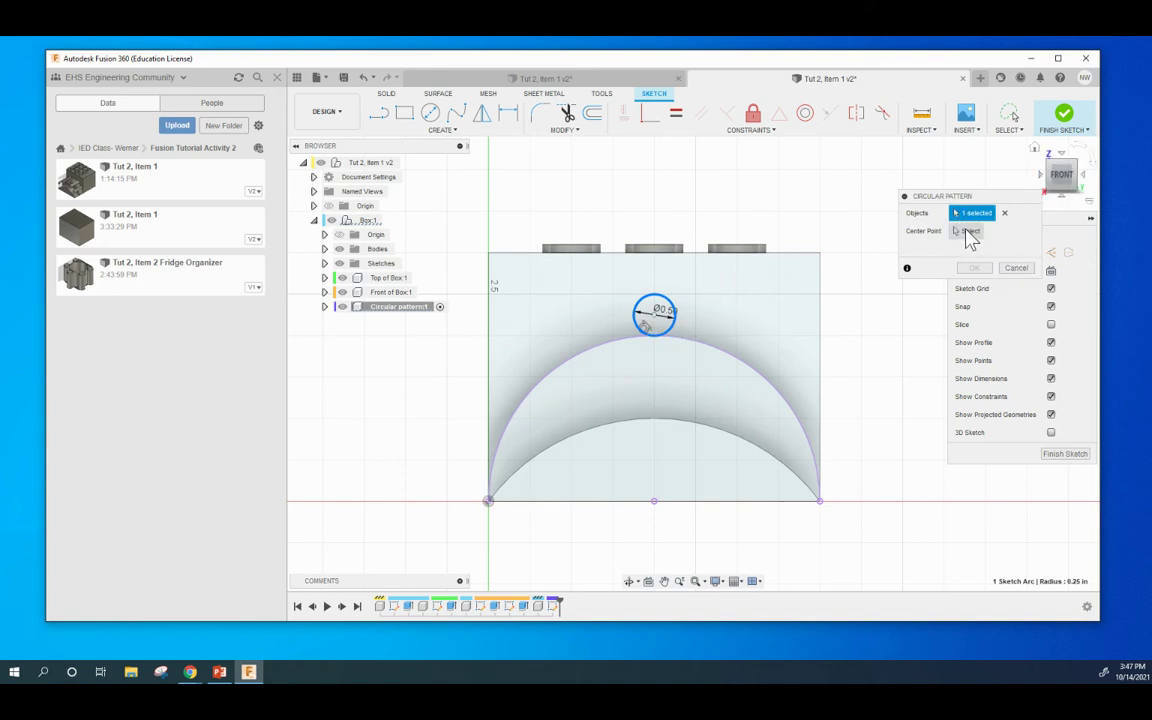
{"action": "left_click", "coordinate": [968, 232]}
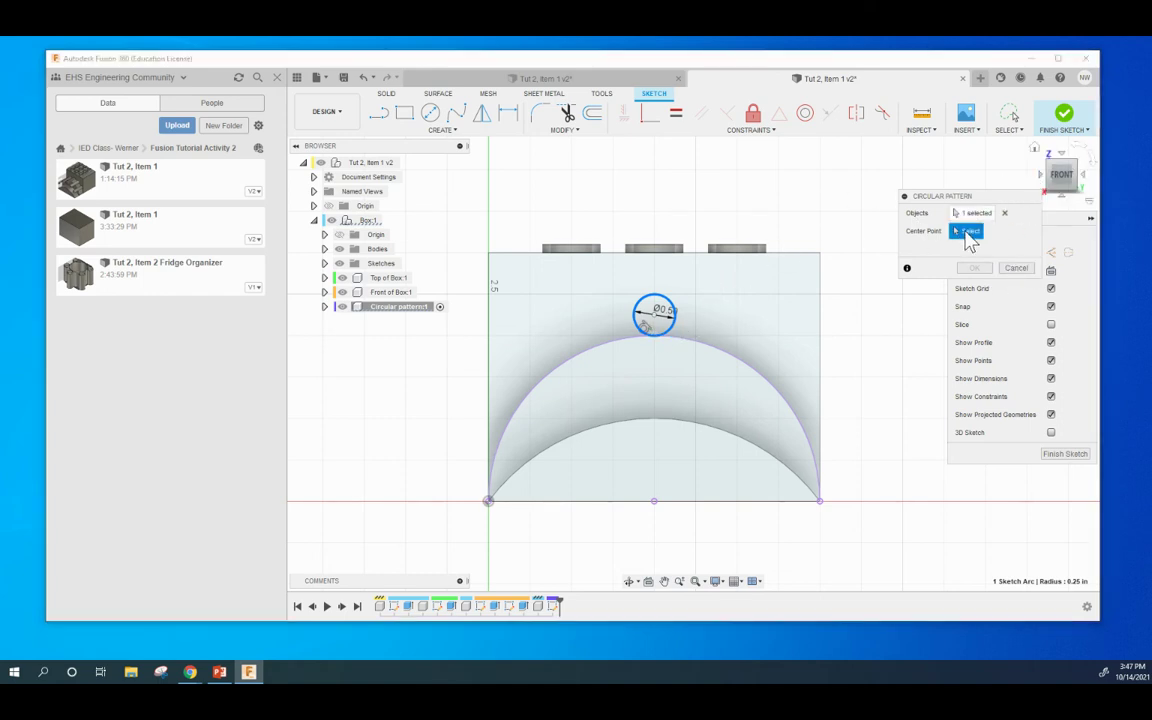
{"action": "left_click", "coordinate": [653, 502]}
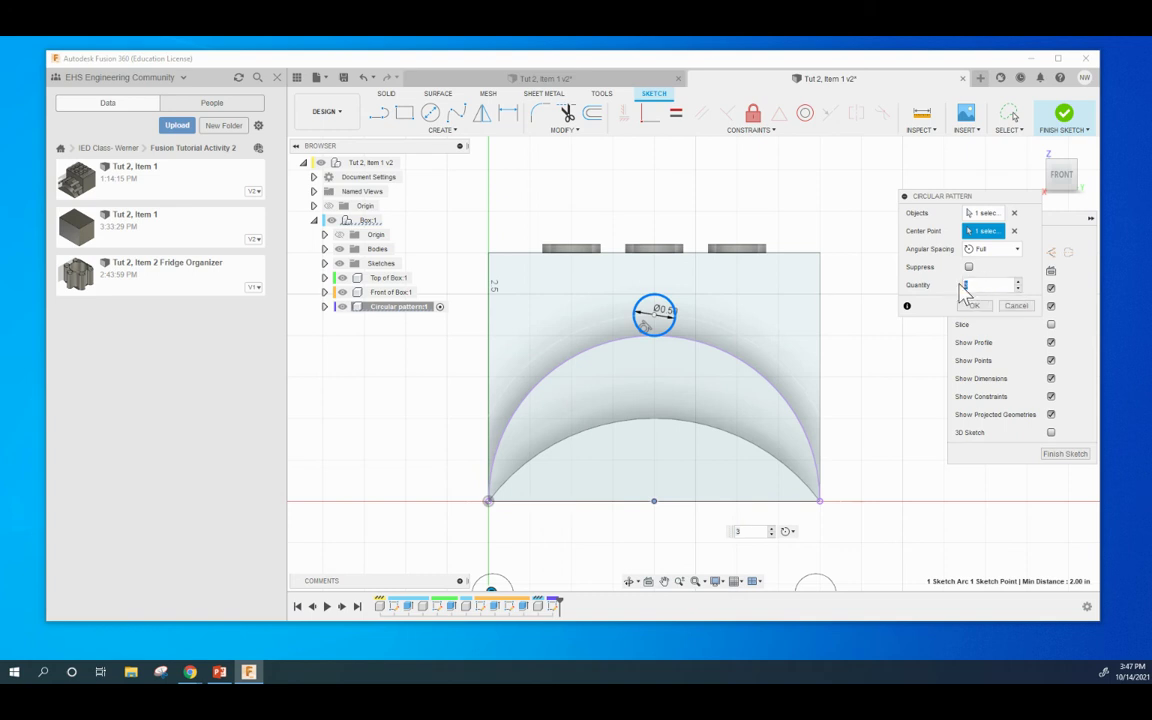
{"action": "type", "text": "5"}
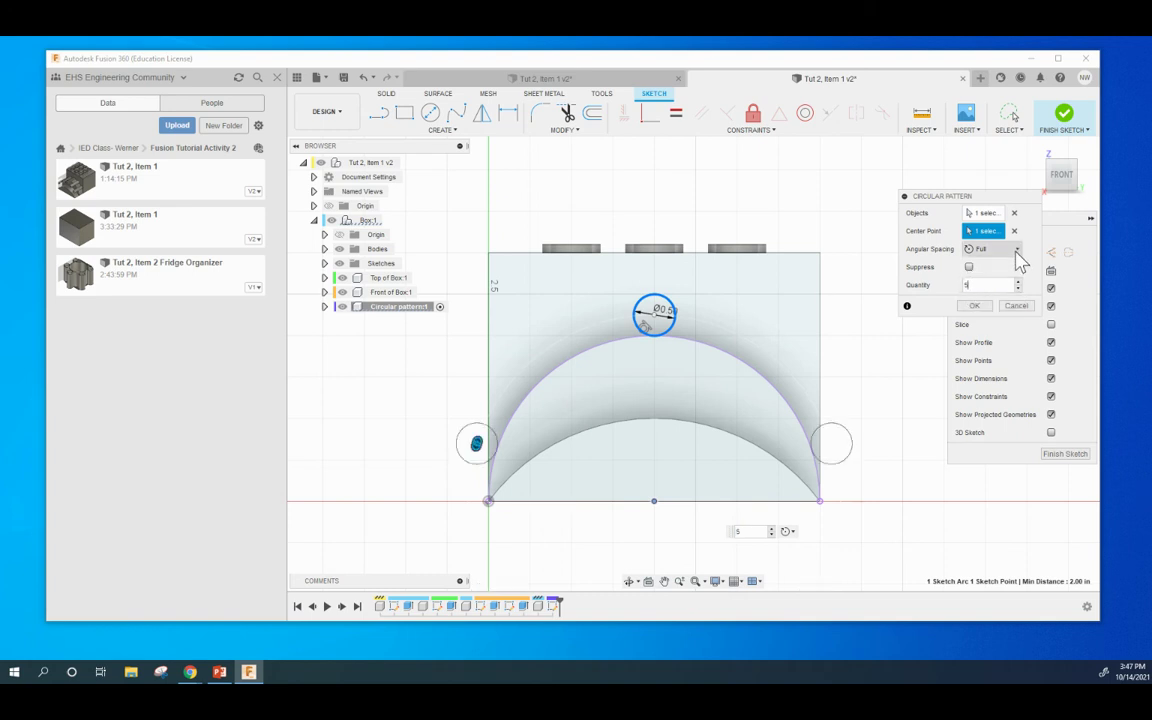
{"action": "left_click", "coordinate": [1017, 251]}
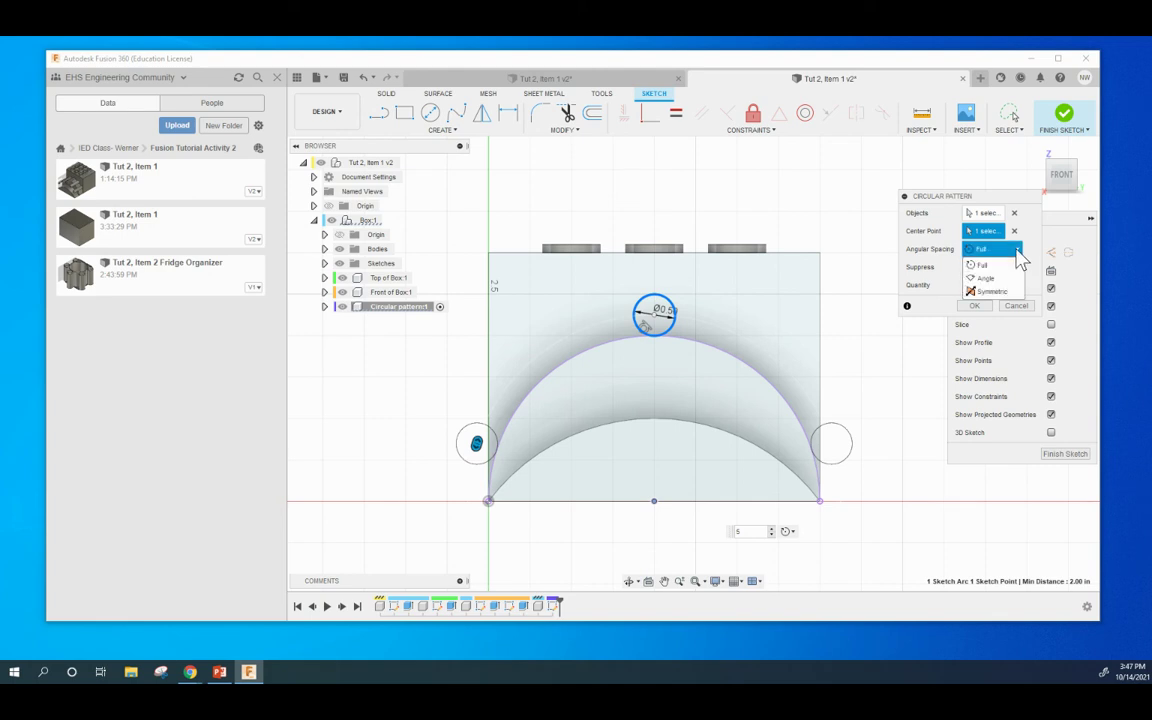
{"action": "left_click", "coordinate": [988, 291]}
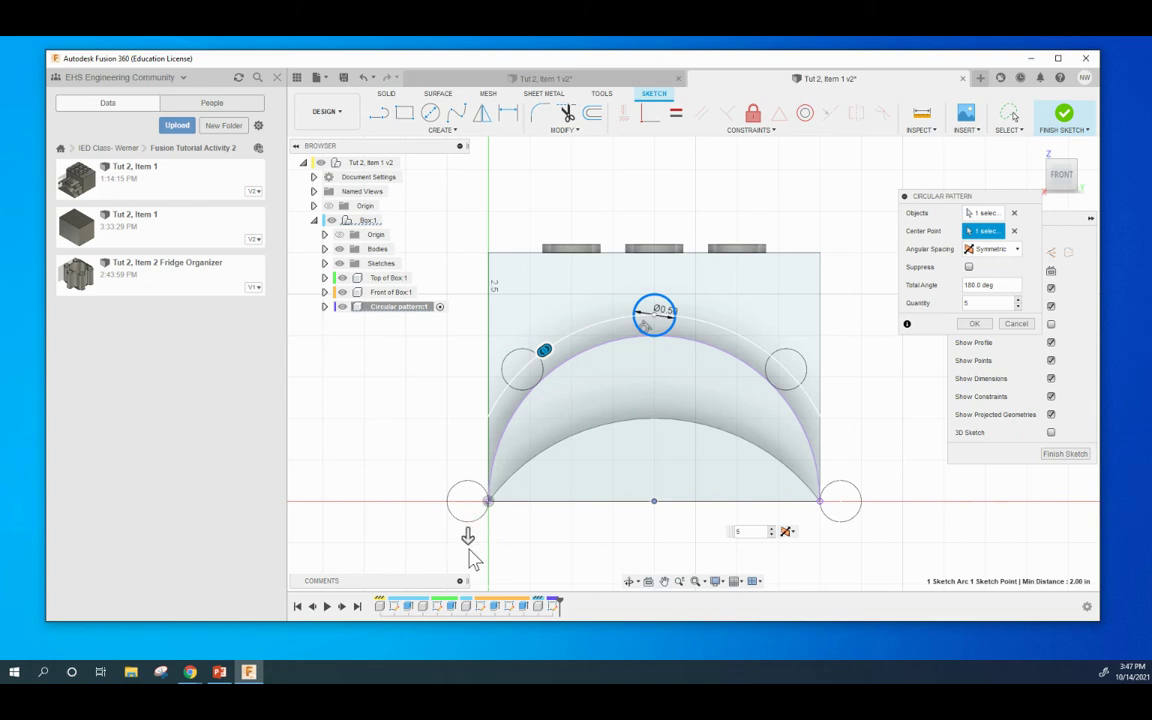
{"action": "left_click_drag", "start_coordinate": [468, 530], "coordinate": [476, 434]}
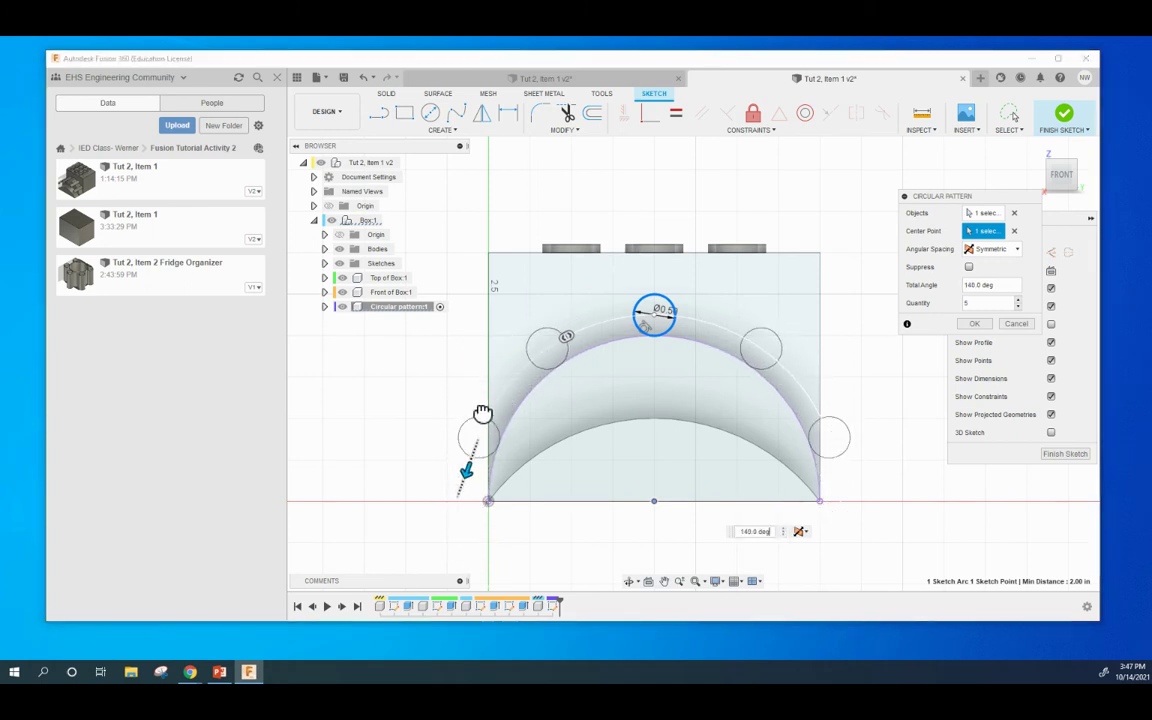
Examine the extruded circle pattern in the finished reference document by rolling its timeline forward, and return to the working document.
{"action": "left_click", "coordinate": [550, 78]}
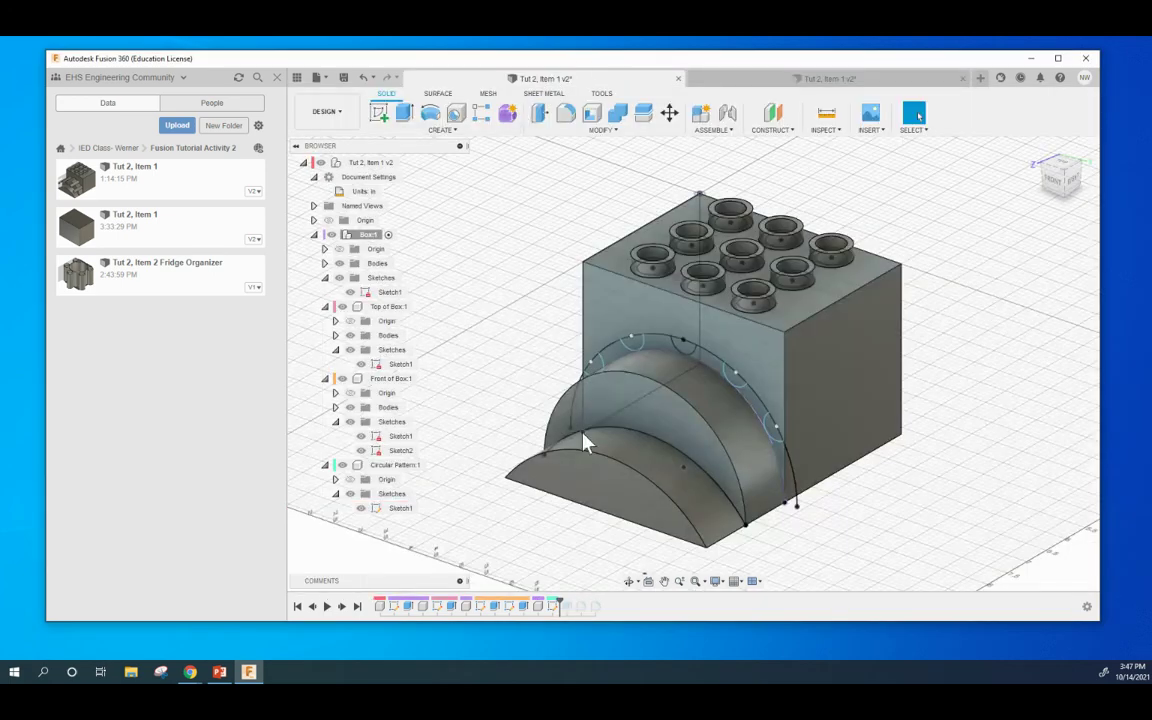
{"action": "left_click", "coordinate": [567, 606]}
{"action": "left_click_drag", "start_coordinate": [561, 601], "coordinate": [648, 599]}
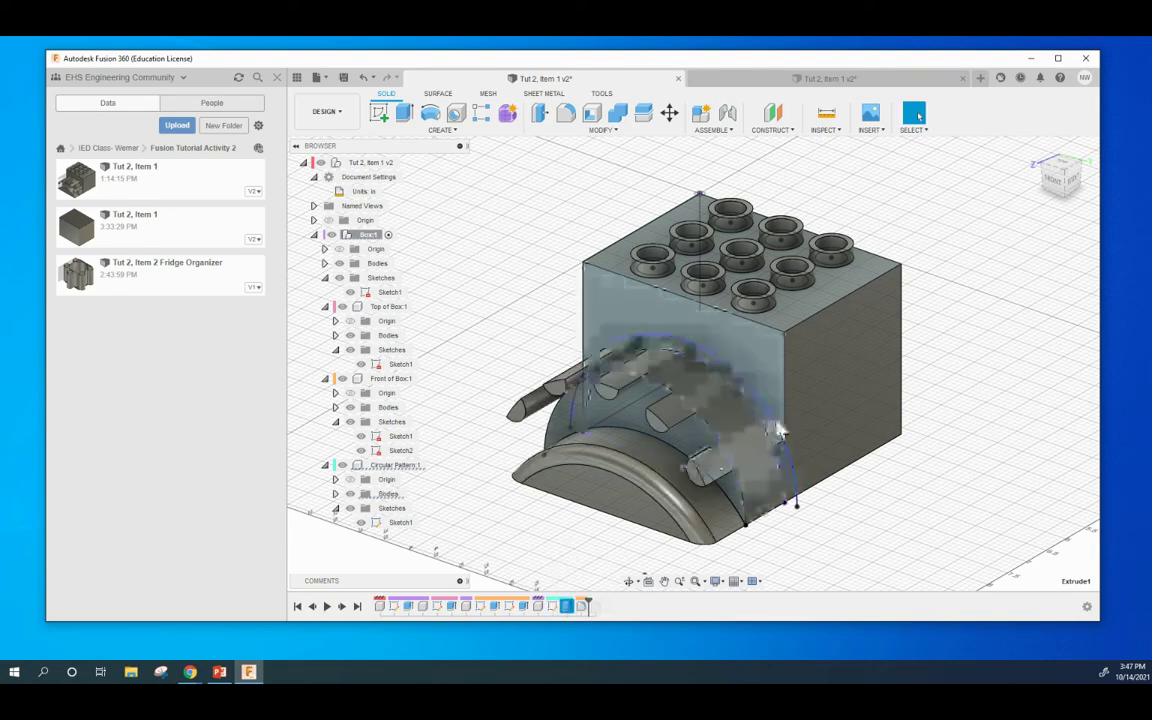
{"action": "left_click", "coordinate": [797, 79]}
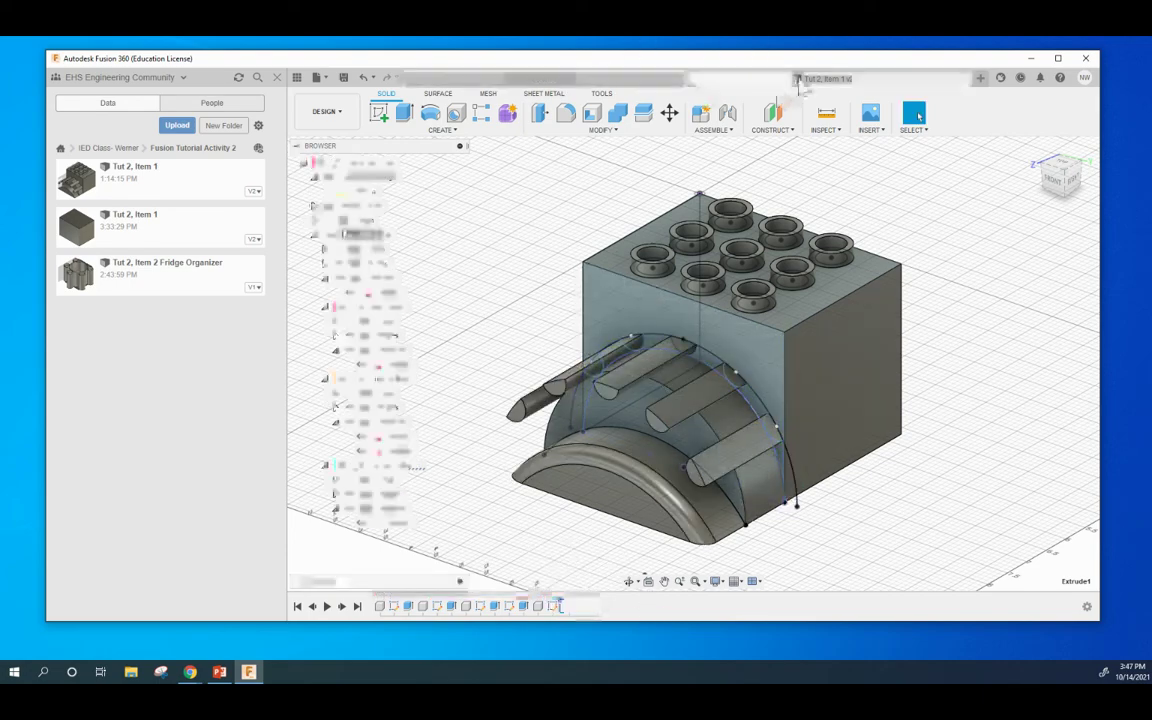
Slide the two outermost patterned circles slightly along the larger arc.
{"action": "mouse_move", "coordinate": [840, 421]}
{"action": "left_mouse_down"}
{"action": "mouse_move", "coordinate": [816, 375]}
{"action": "mouse_move", "coordinate": [855, 440]}
{"action": "mouse_move", "coordinate": [830, 434]}
{"action": "left_mouse_up"}
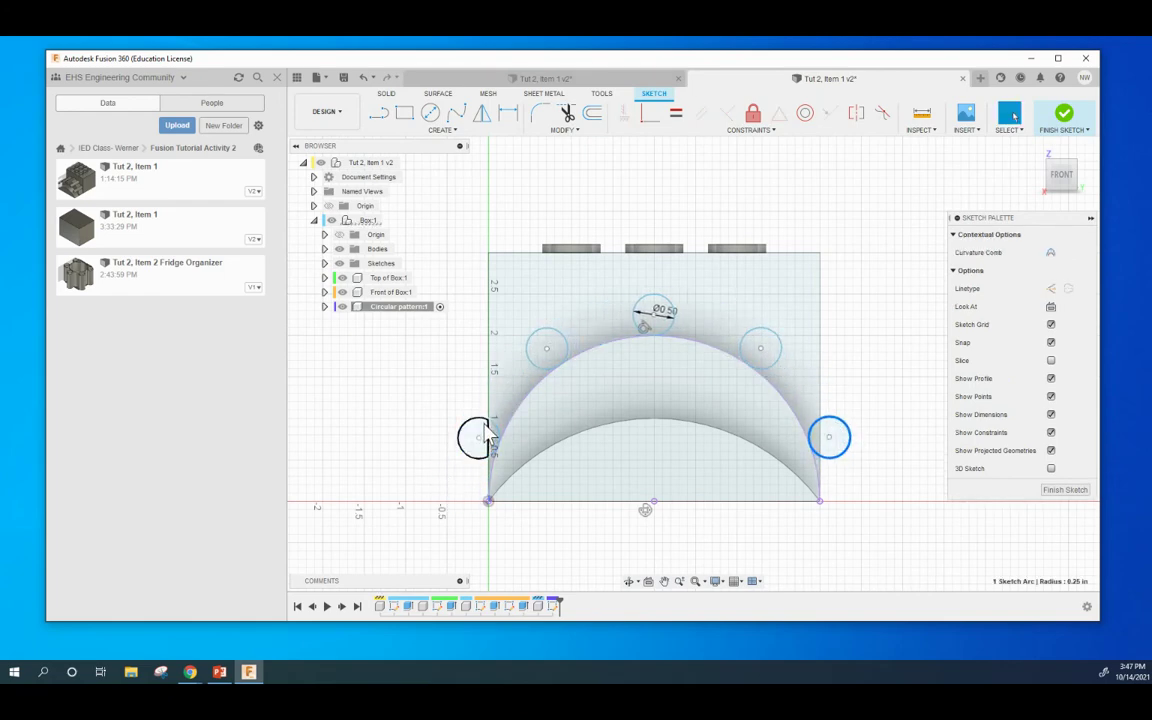
{"action": "mouse_move", "coordinate": [478, 439]}
{"action": "left_mouse_down"}
{"action": "mouse_move", "coordinate": [512, 381]}
{"action": "mouse_move", "coordinate": [479, 436]}
{"action": "left_mouse_up"}
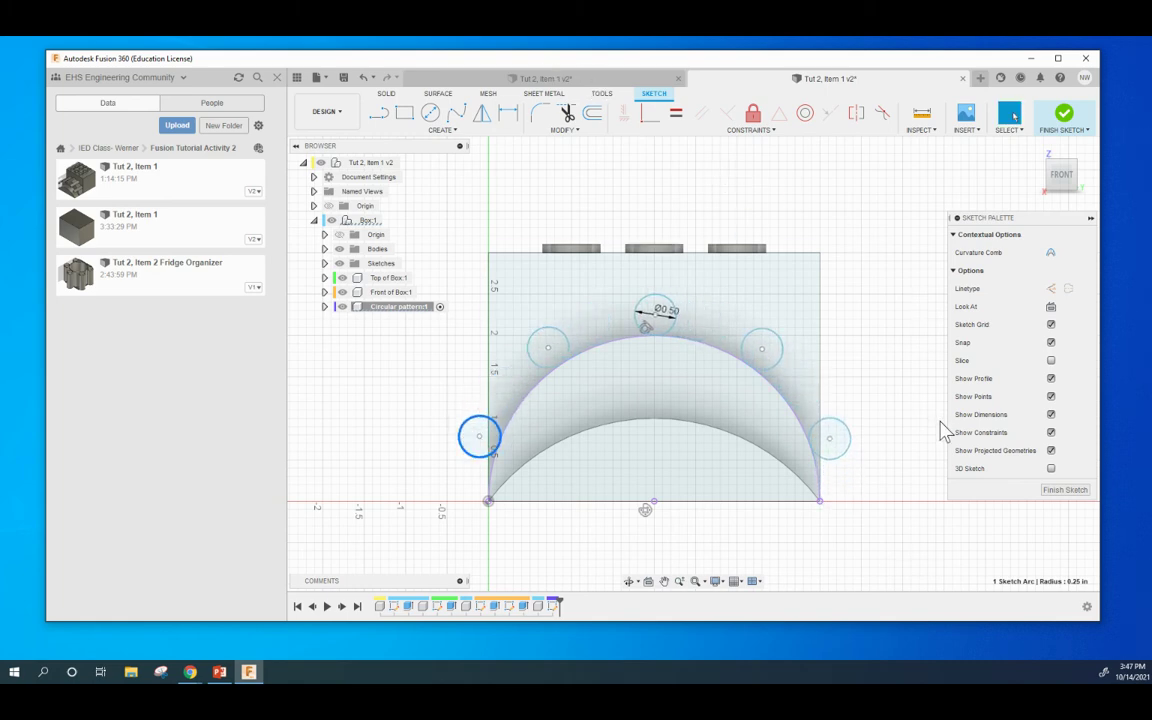
{"action": "left_click", "coordinate": [690, 222]}
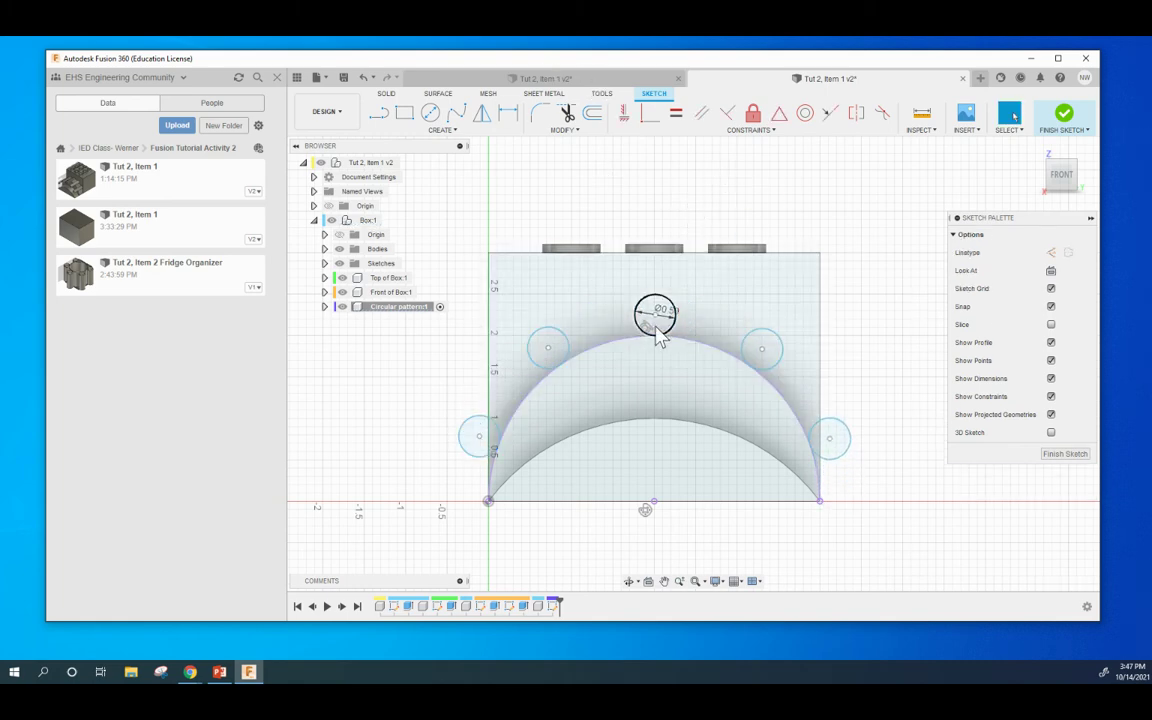
Dimension the top circle's centre horizontally 2 in from the box's right vertical edge.
{"action": "double_click", "coordinate": [645, 512]}
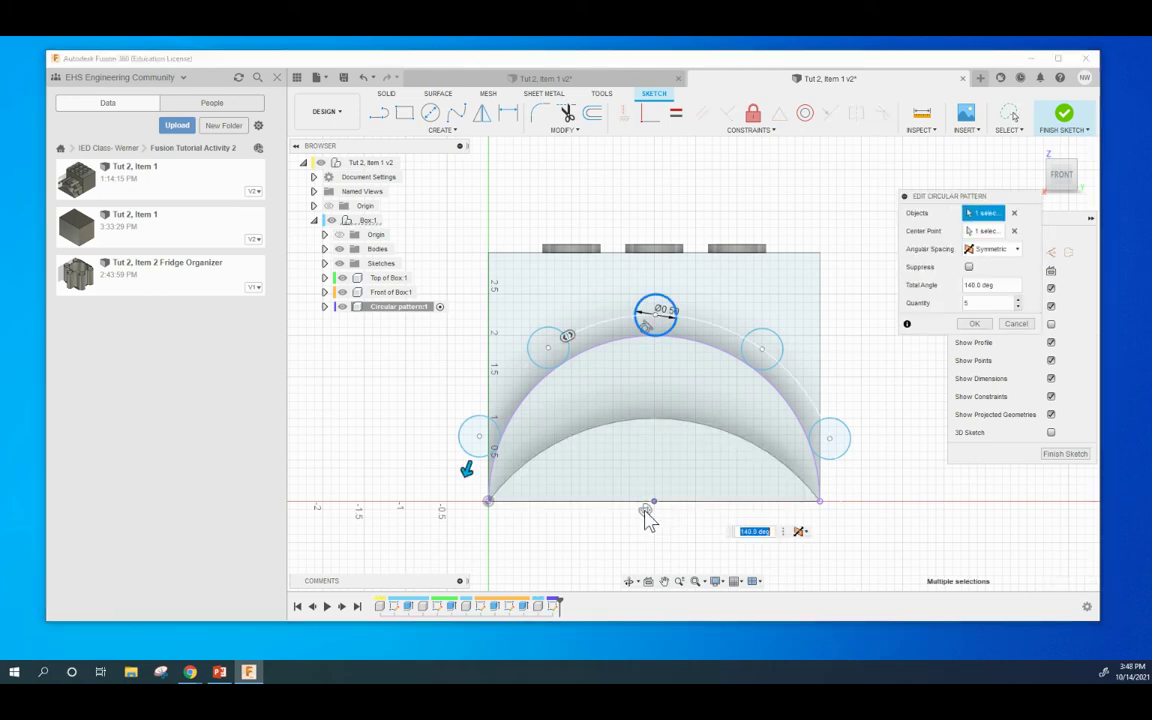
{"action": "left_click", "coordinate": [508, 113]}
{"action": "left_click", "coordinate": [657, 318]}
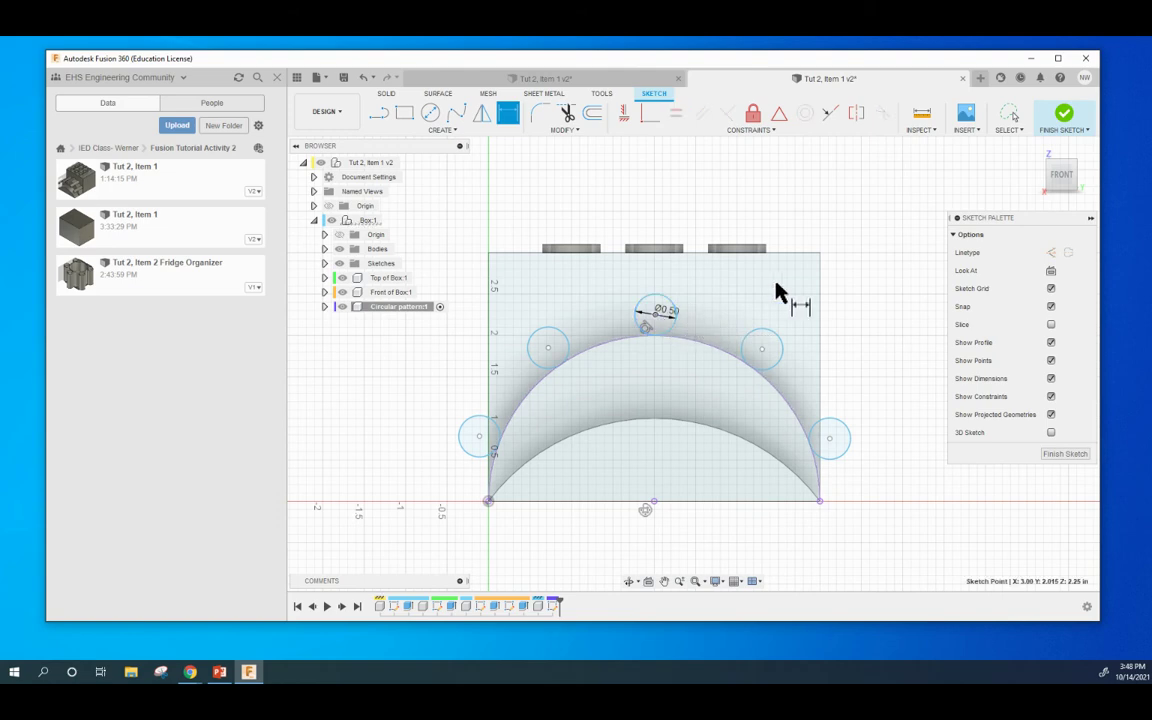
{"action": "left_click", "coordinate": [820, 329]}
{"action": "left_click", "coordinate": [728, 190]}
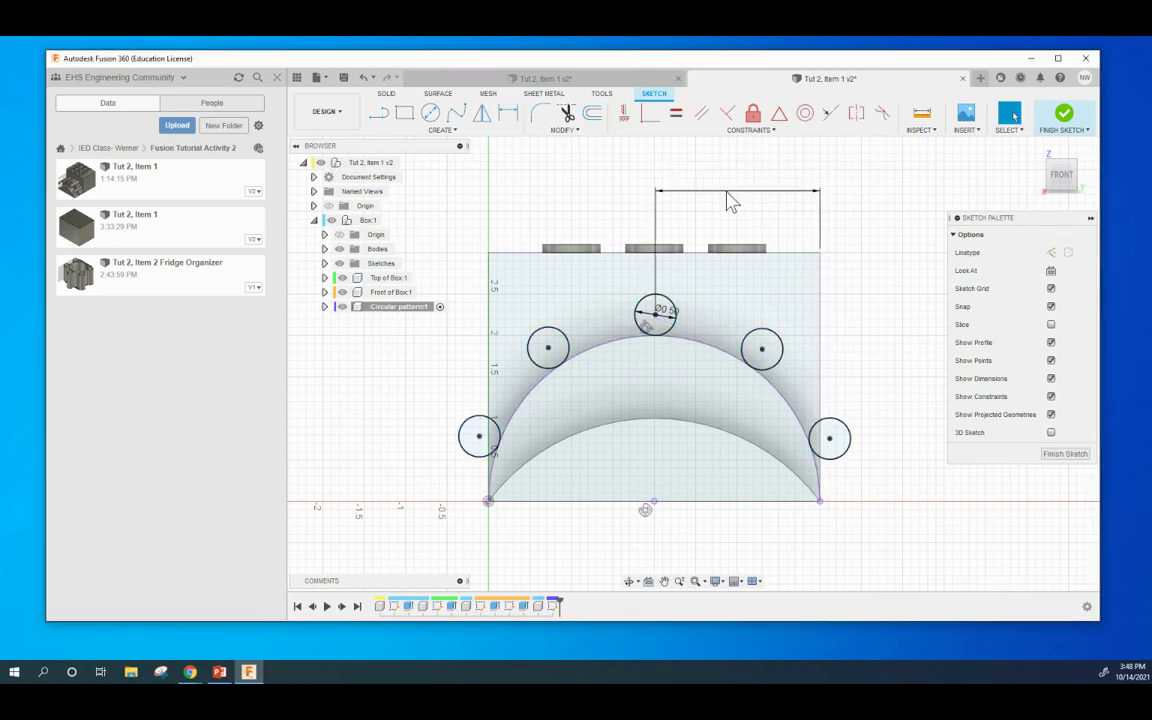
{"action": "key", "text": "Return"}
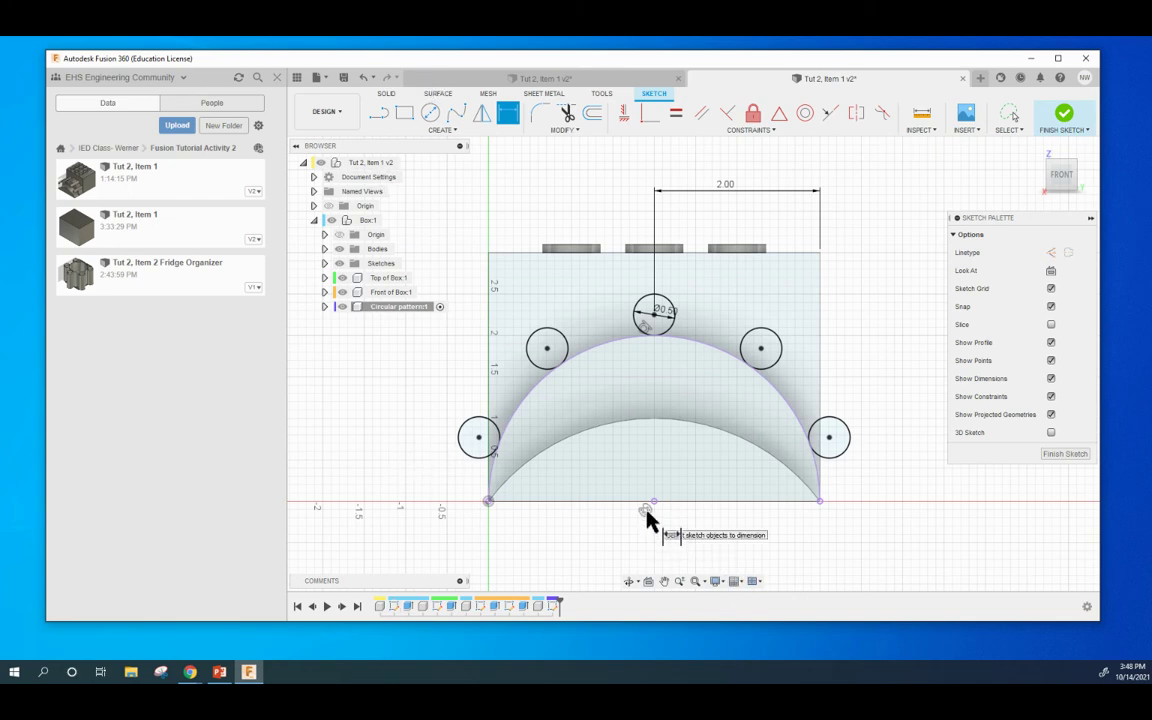
{"action": "key", "text": "Escape"}
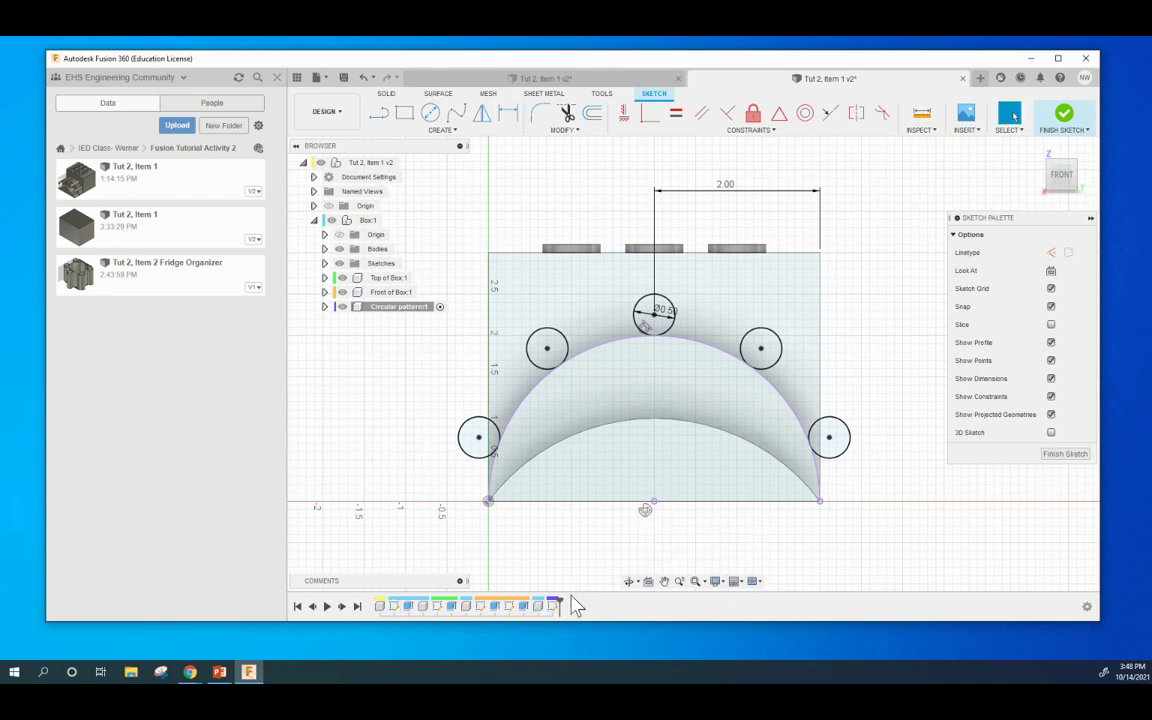
Edit the circular pattern of circles so that its total angle is 100 deg.
{"action": "double_click", "coordinate": [645, 511]}
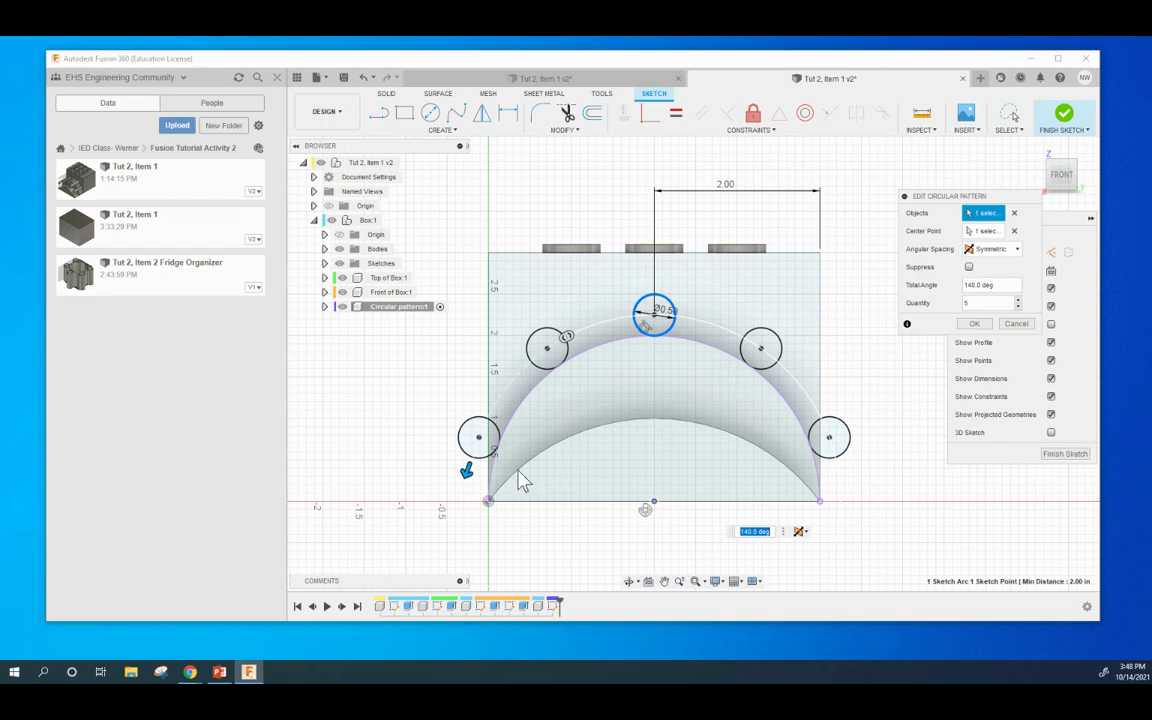
{"action": "mouse_move", "coordinate": [470, 458]}
{"action": "left_mouse_down"}
{"action": "mouse_move", "coordinate": [500, 400]}
{"action": "mouse_move", "coordinate": [538, 367]}
{"action": "left_mouse_up"}
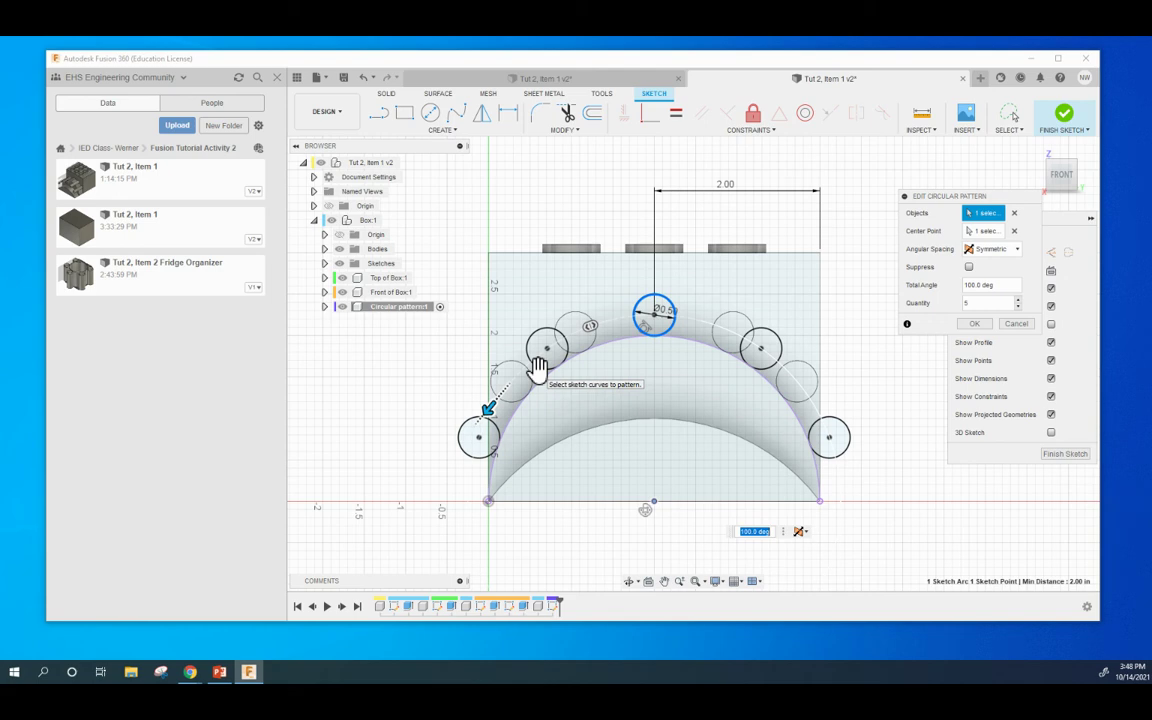
{"action": "key", "text": "Return"}
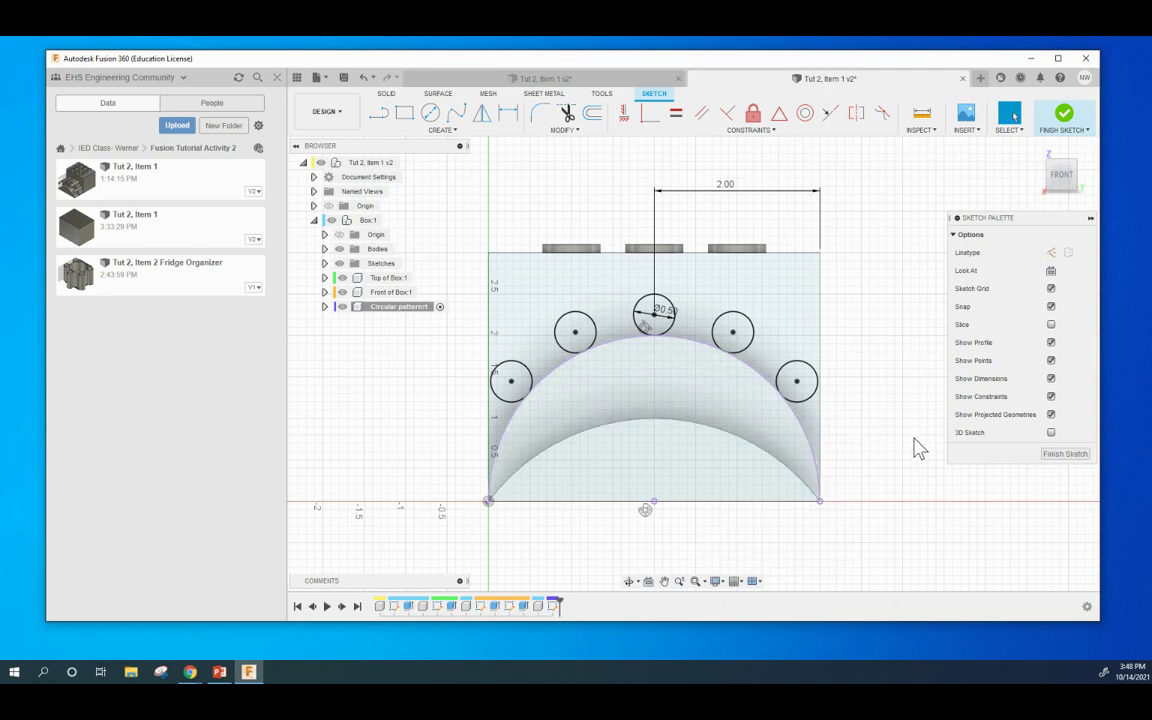
Offset the larger arc outward by 0.25 in, through the centres of the patterned circles.
{"action": "mouse_move", "coordinate": [905, 445]}
{"action": "middle_mouse_down", "text": "shift"}
{"action": "mouse_move", "coordinate": [895, 450]}
{"action": "mouse_move", "coordinate": [900, 437]}
{"action": "mouse_move", "coordinate": [902, 455]}
{"action": "middle_mouse_up", "text": "shift"}
{"action": "left_click", "coordinate": [1064, 178]}
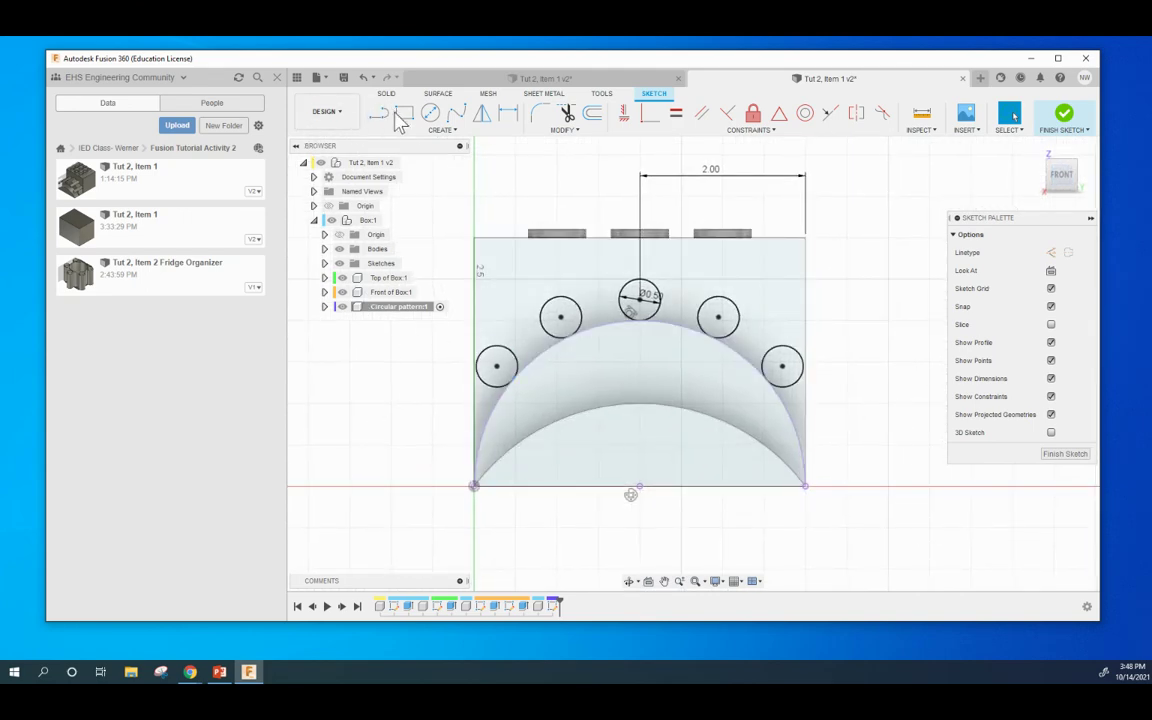
{"action": "left_click", "coordinate": [592, 118]}
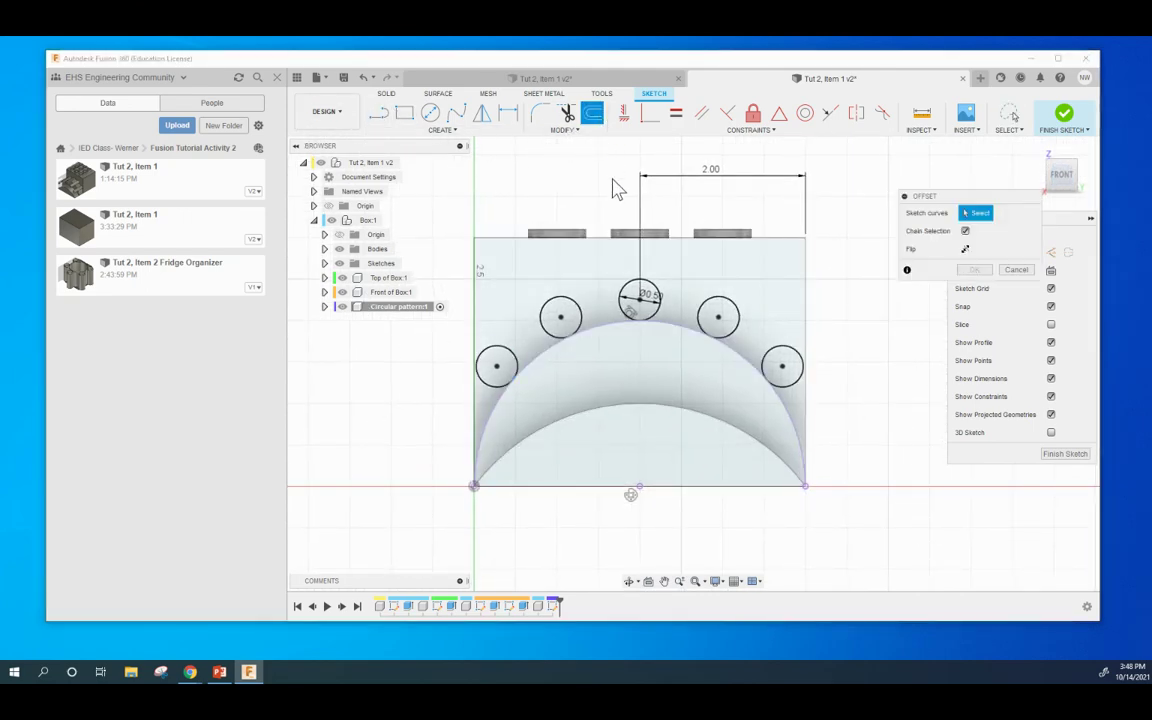
{"action": "left_click", "coordinate": [603, 326]}
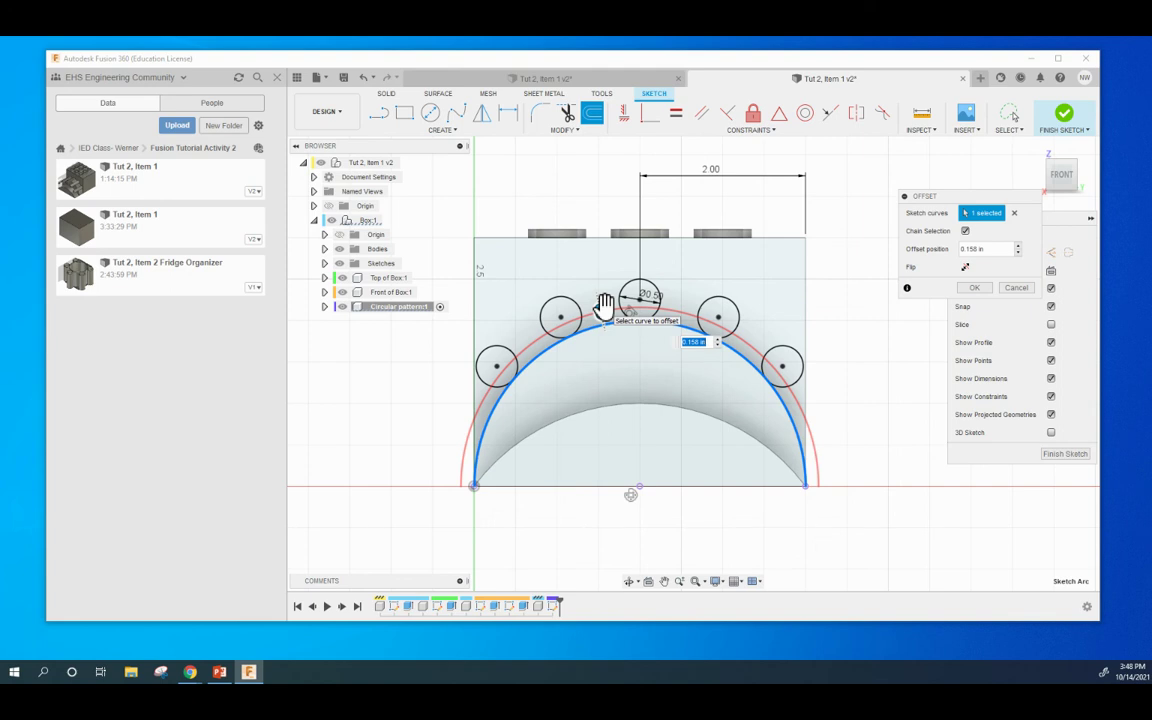
{"action": "key", "text": "Return"}
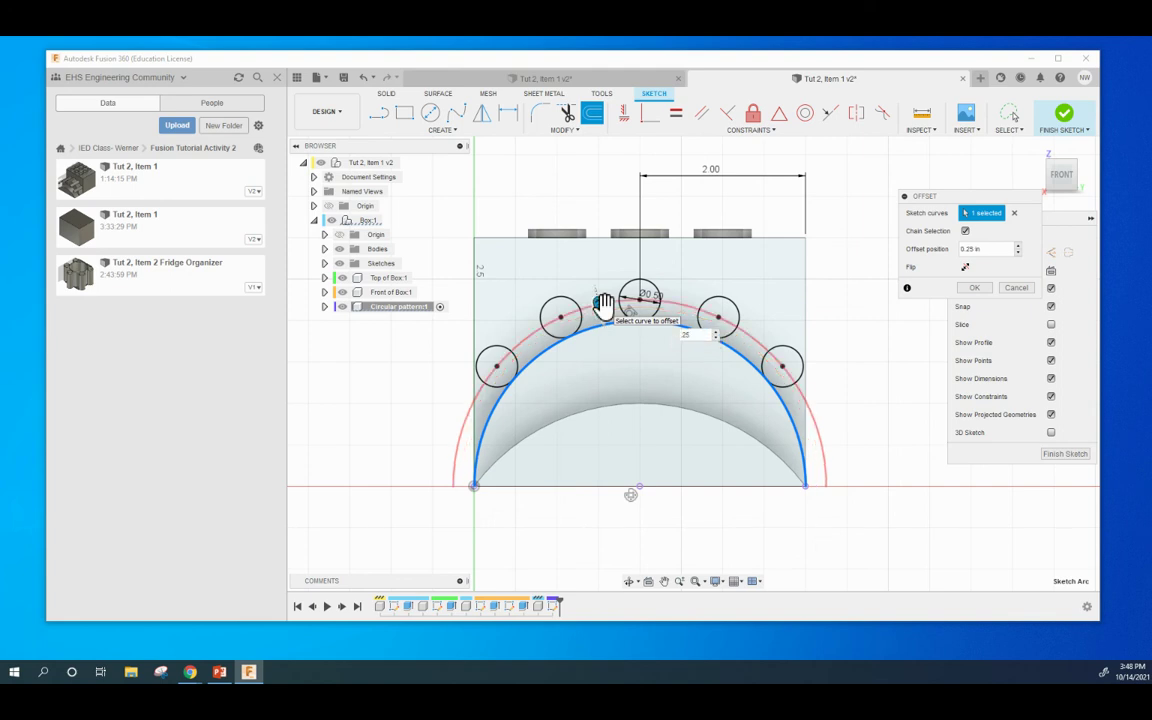
{"action": "key", "text": "Return"}
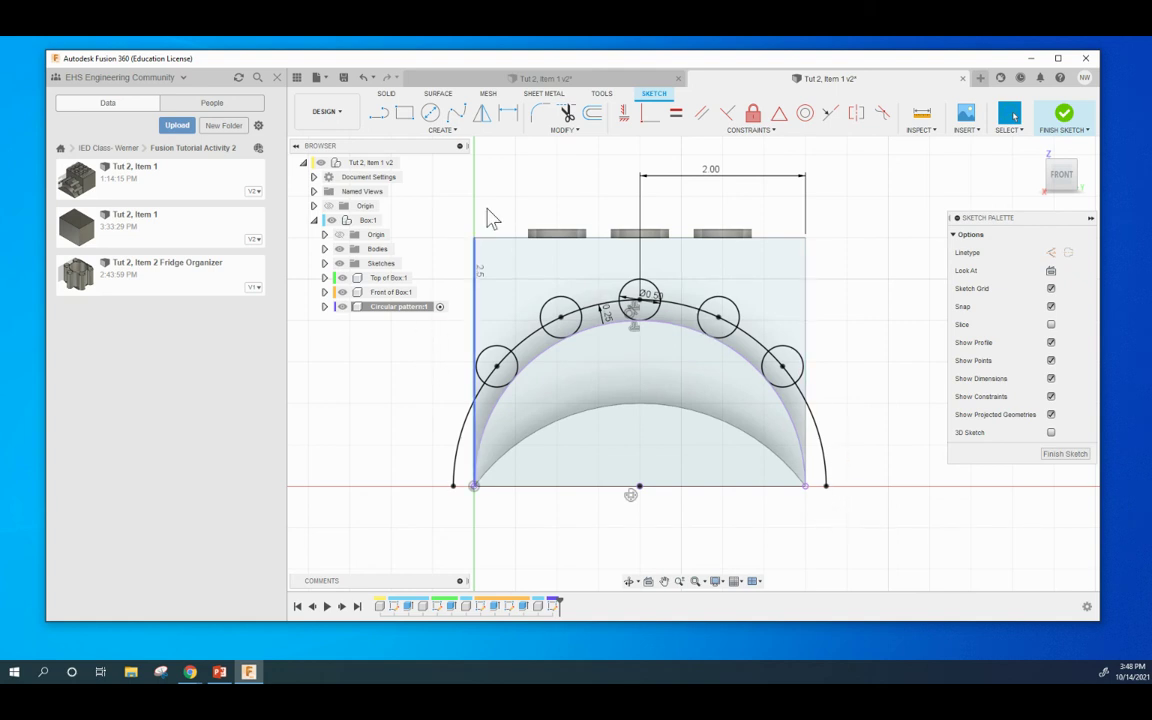
Trim away the upper half of each of the five circles above the offset arc.
{"action": "left_click", "coordinate": [567, 114]}
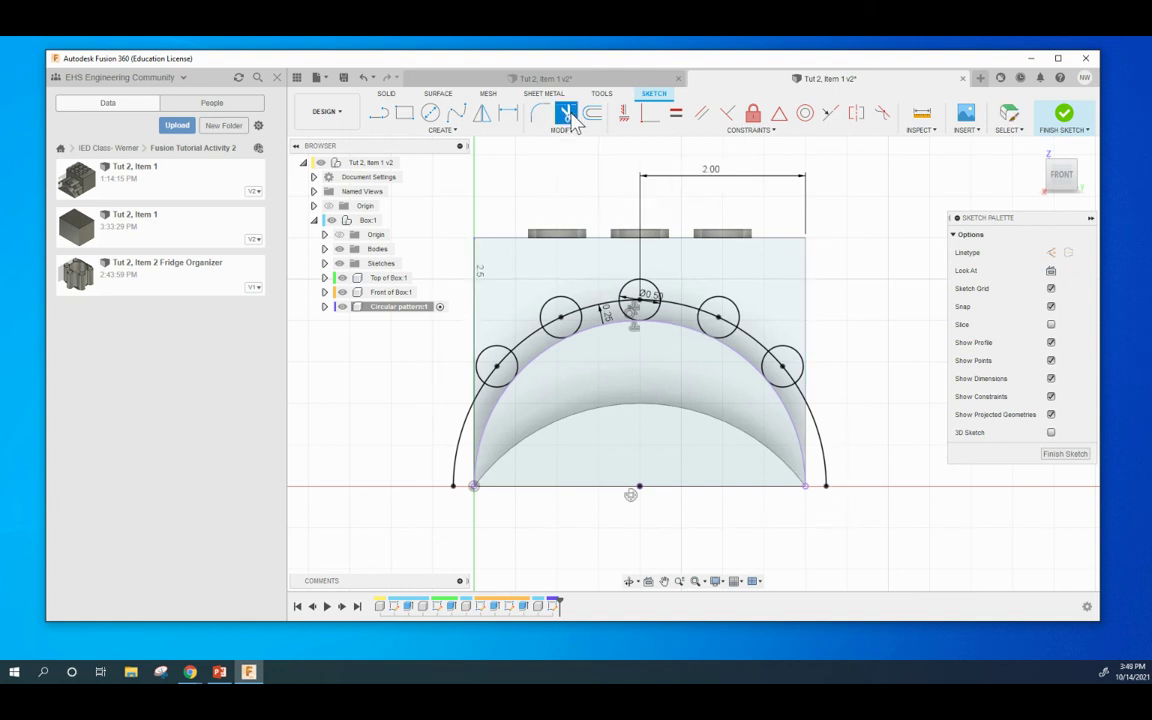
{"action": "left_click", "coordinate": [488, 357]}
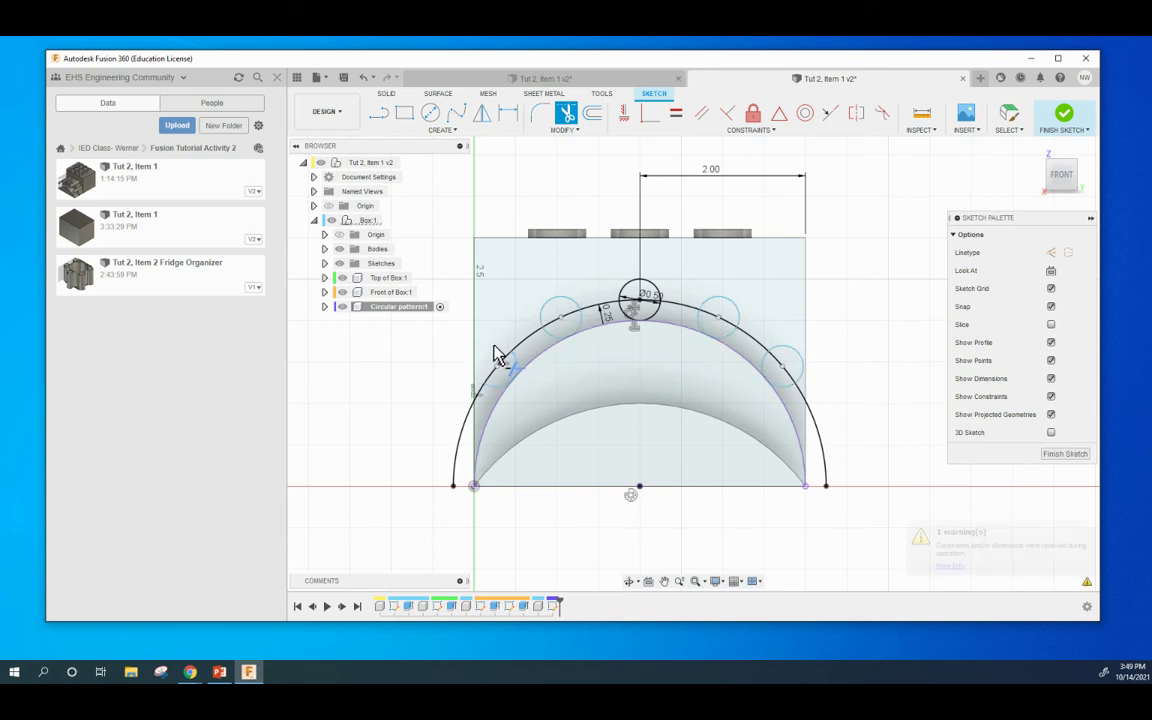
{"action": "left_click", "coordinate": [559, 313]}
{"action": "left_click", "coordinate": [638, 299]}
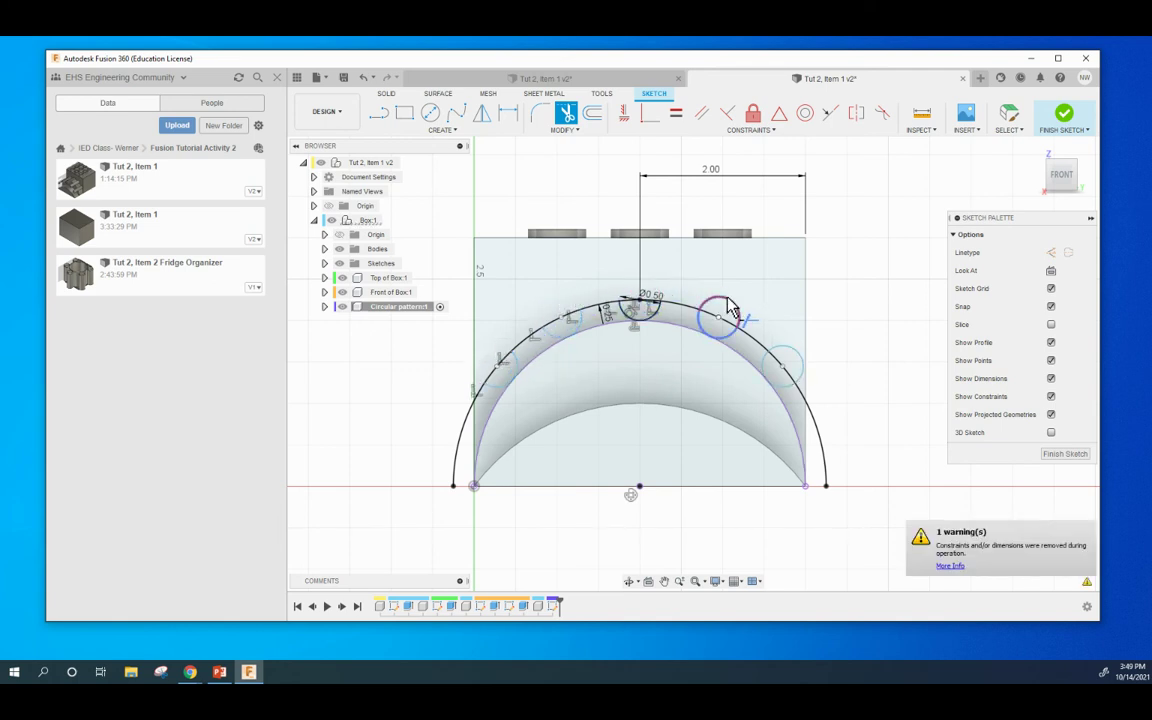
{"action": "left_click", "coordinate": [727, 313]}
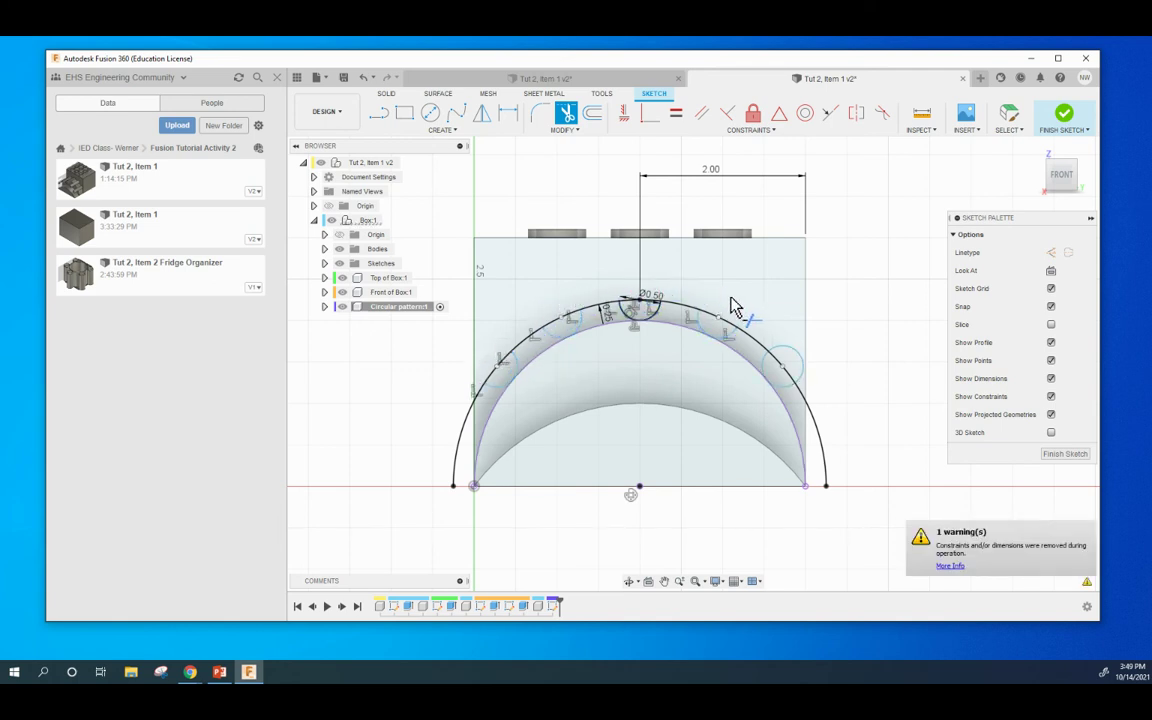
{"action": "left_click", "coordinate": [794, 364]}
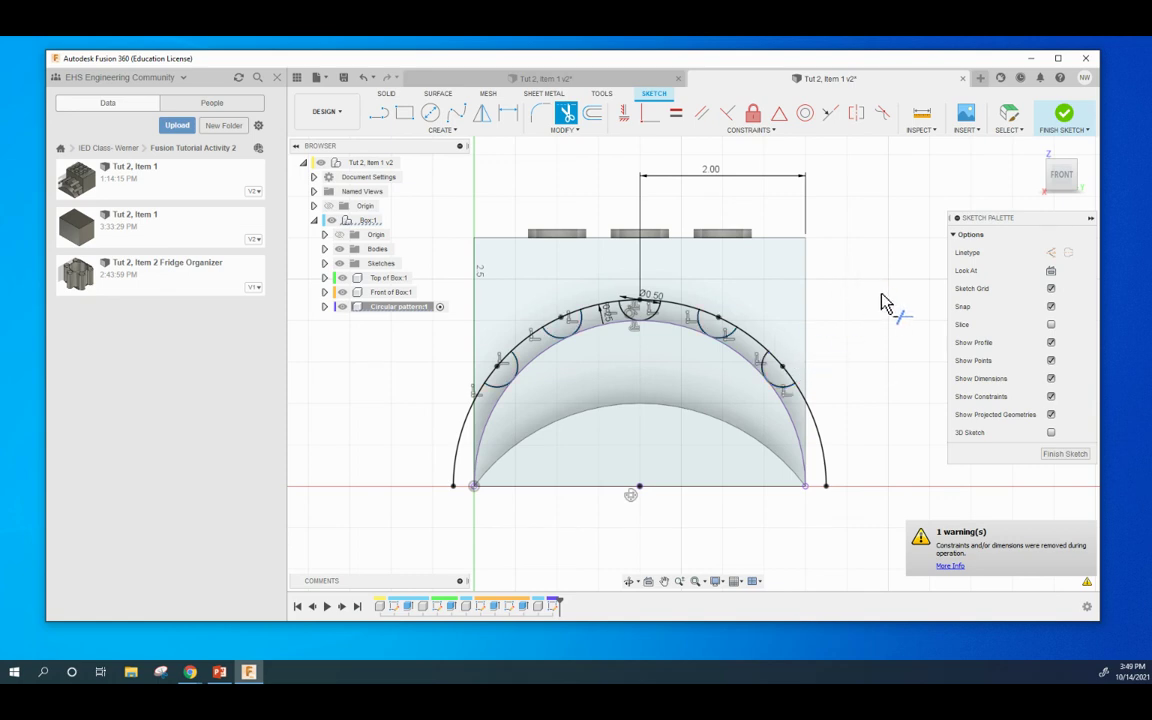
Check how far the patterned half circles extend in the finished reference document, and return to the working document.
{"action": "mouse_move", "coordinate": [880, 303]}
{"action": "middle_mouse_down", "text": "shift"}
{"action": "mouse_move", "coordinate": [872, 342]}
{"action": "mouse_move", "coordinate": [877, 283]}
{"action": "middle_mouse_up", "text": "shift"}
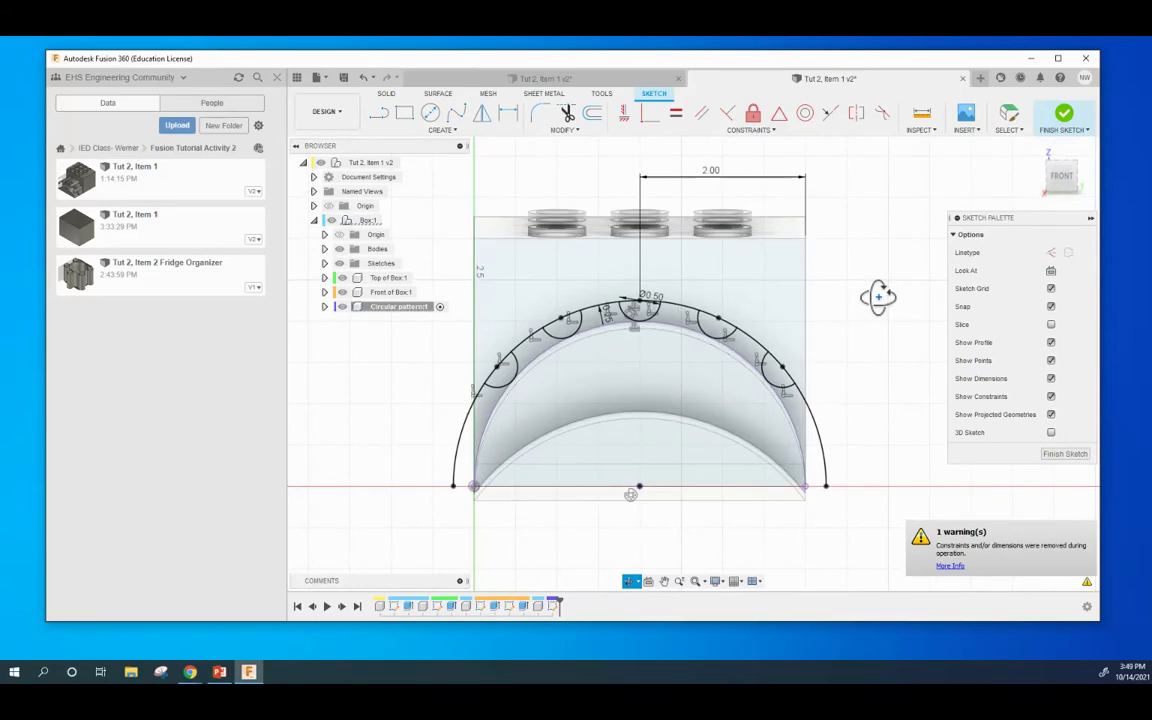
{"action": "left_click", "coordinate": [1064, 179]}
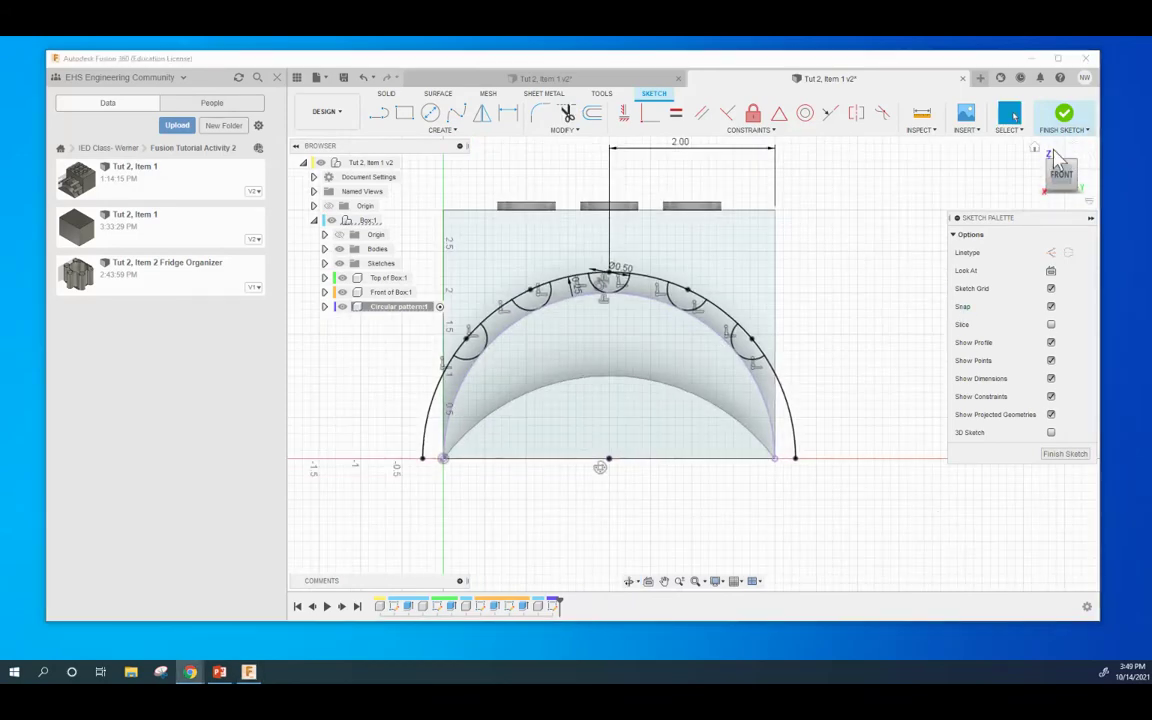
{"action": "left_click", "coordinate": [1035, 148]}
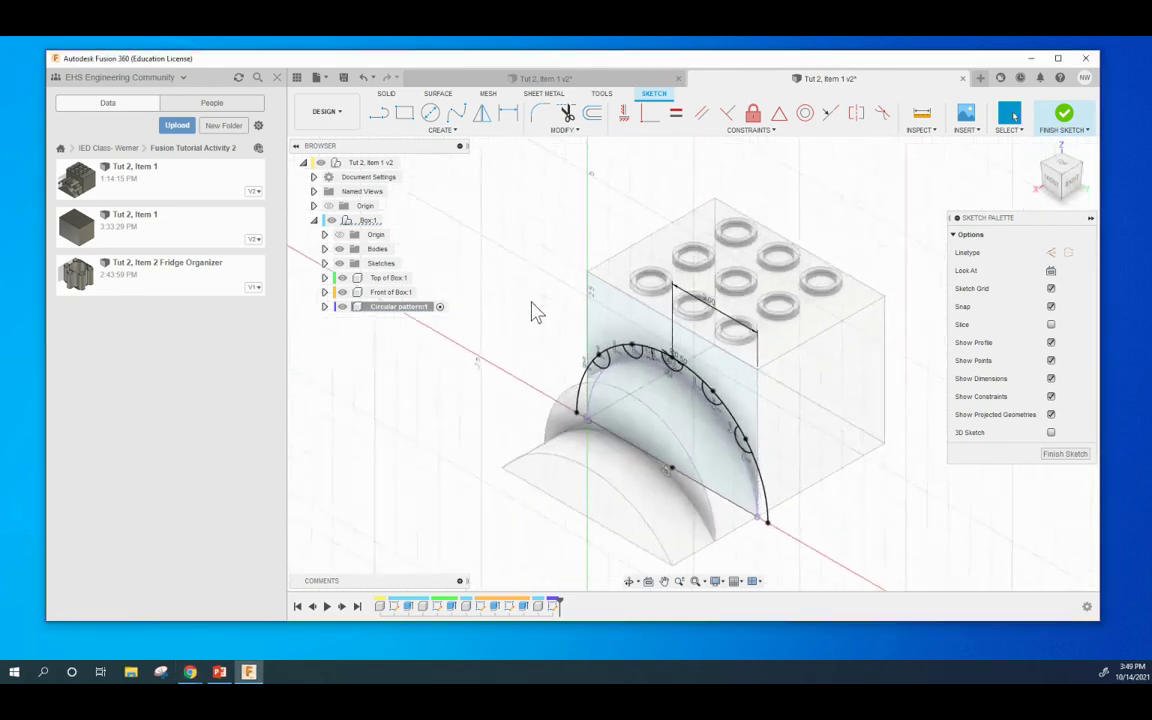
{"action": "middle_click_drag", "start_coordinate": [486, 224], "coordinate": [491, 193]}
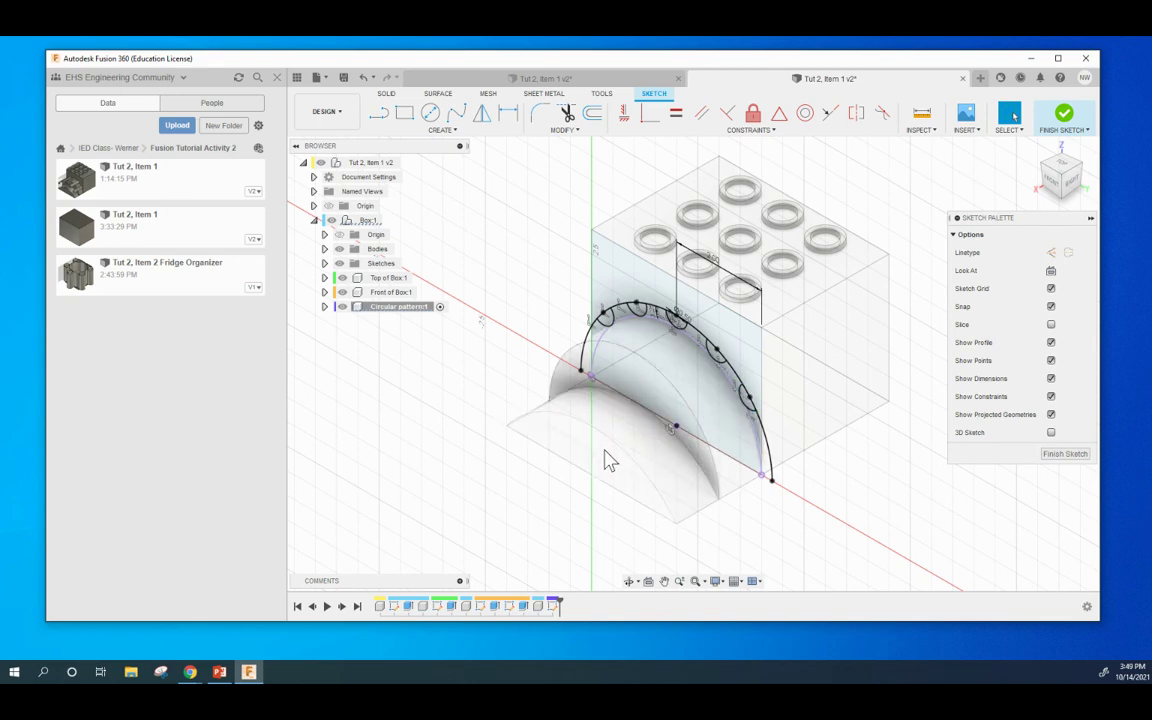
{"action": "left_click", "coordinate": [569, 82]}
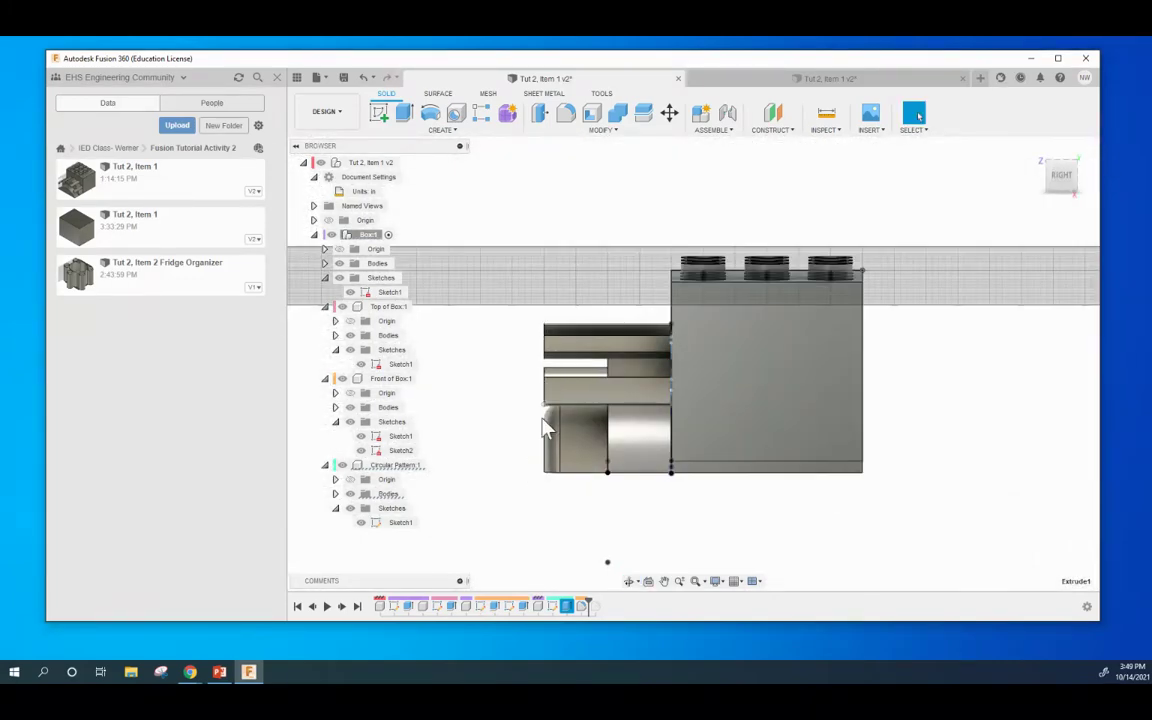
{"action": "left_click", "coordinate": [735, 80]}
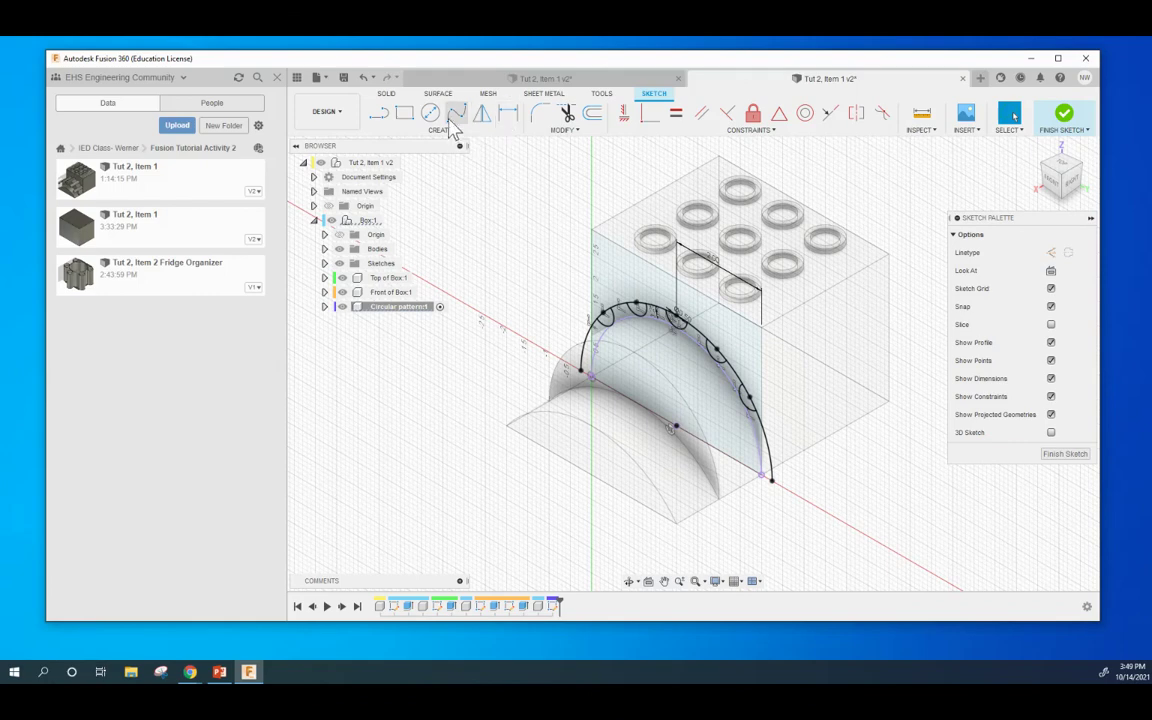
Extrude the five half-circle profiles as new bodies, to the front face of the smaller half-round.
{"action": "key", "text": "e"}
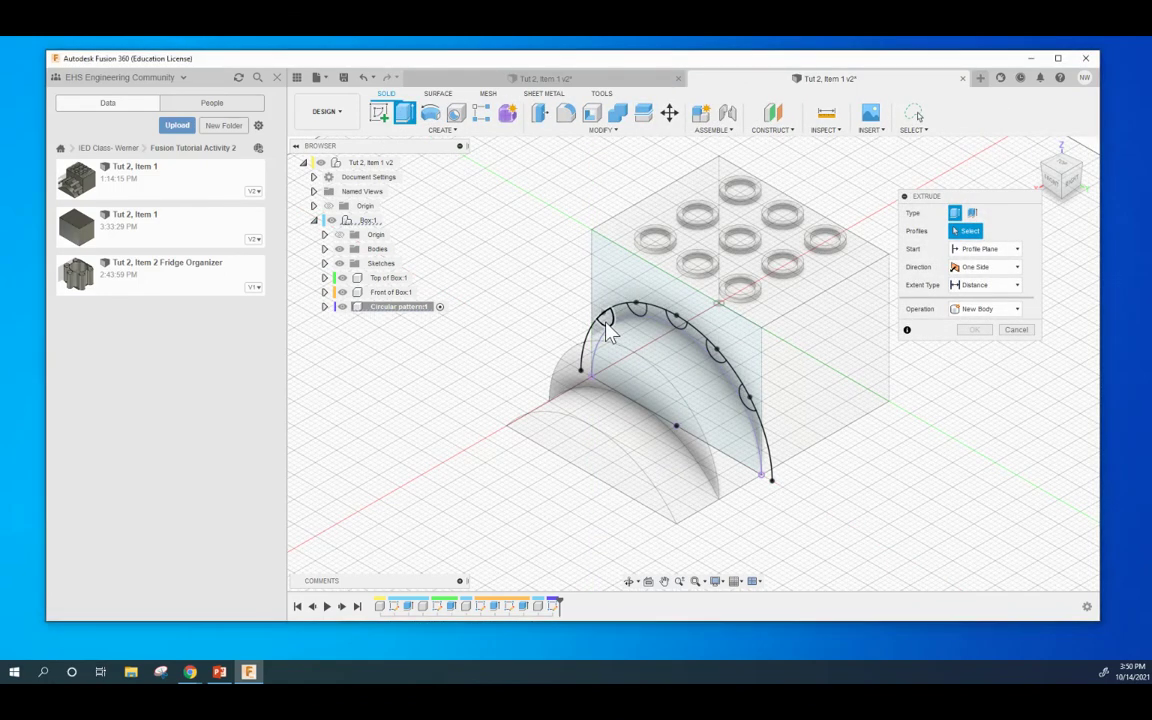
{"action": "left_click", "coordinate": [637, 313]}
{"action": "left_click", "coordinate": [637, 312]}
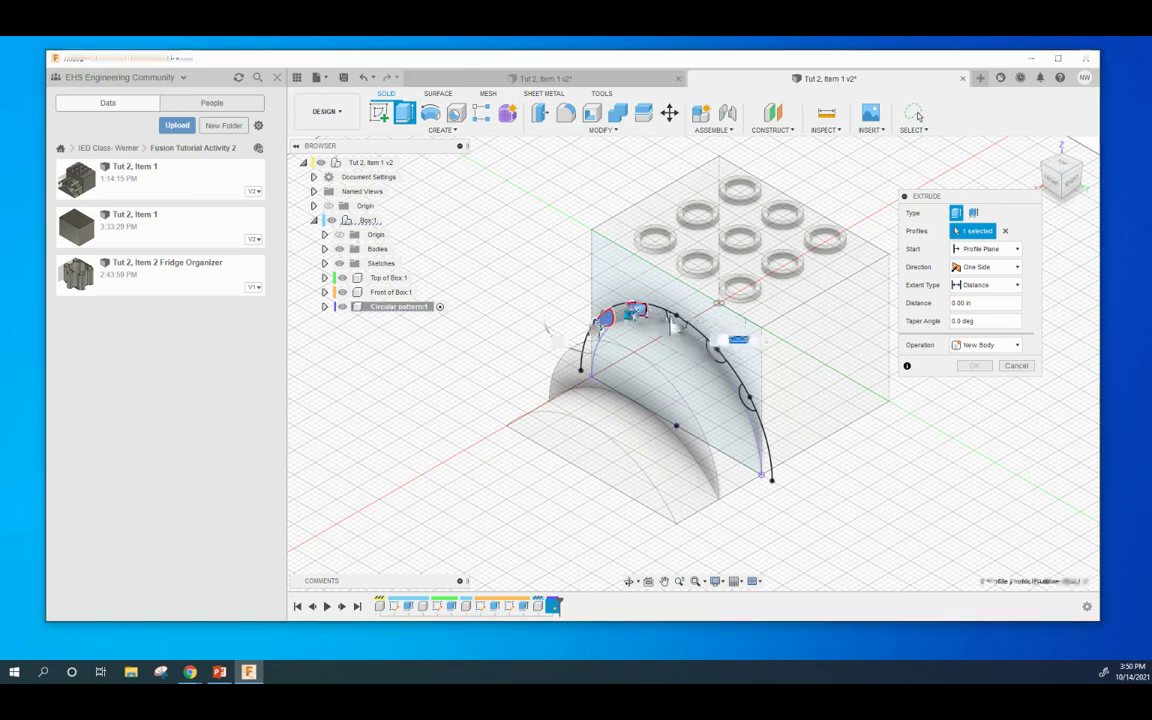
{"action": "left_click", "coordinate": [674, 322]}
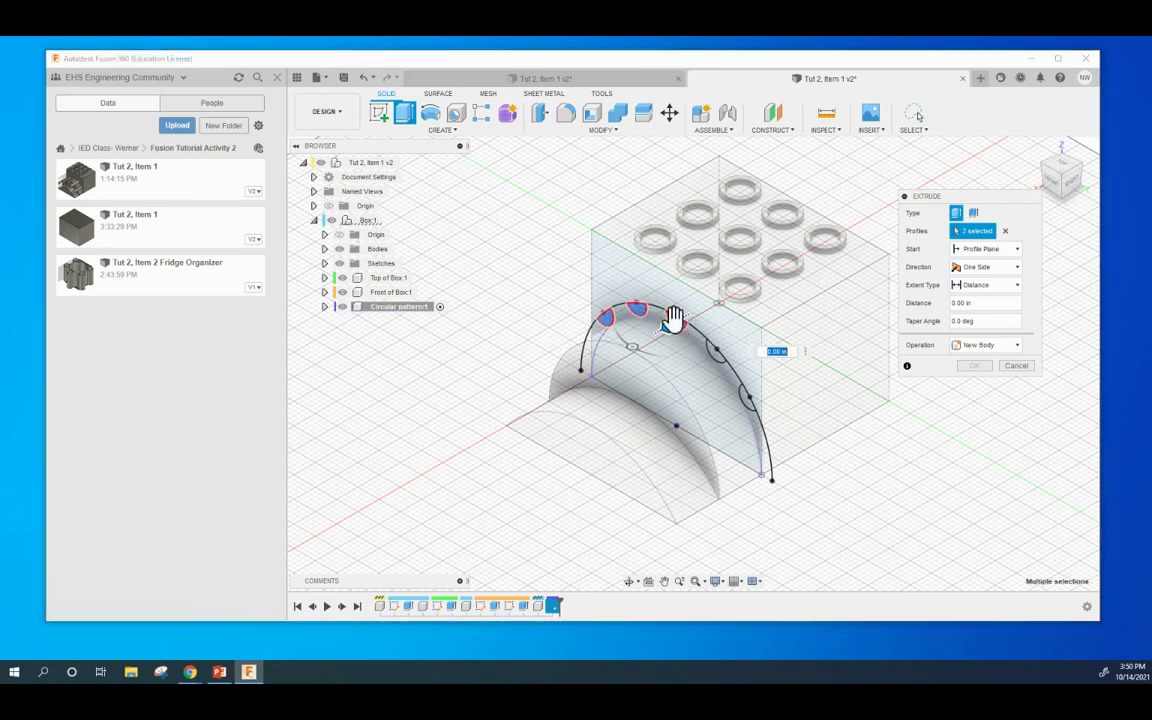
{"action": "left_click", "coordinate": [715, 351]}
{"action": "left_click", "coordinate": [742, 391]}
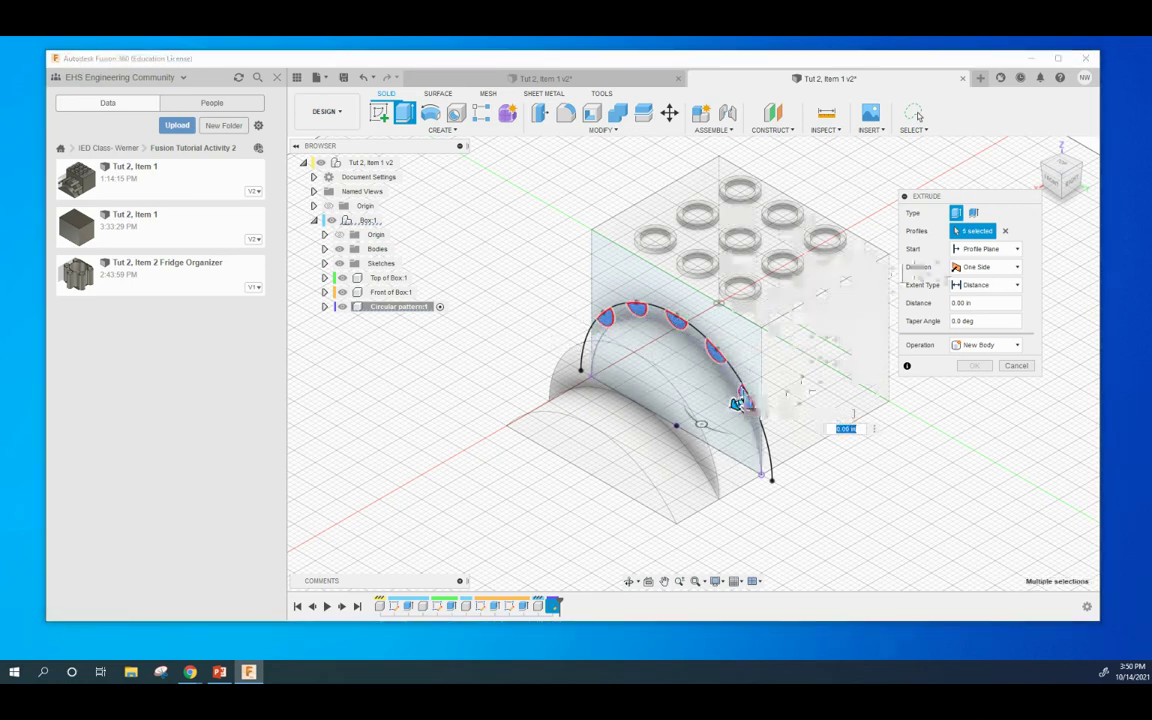
{"action": "left_click", "coordinate": [1017, 287]}
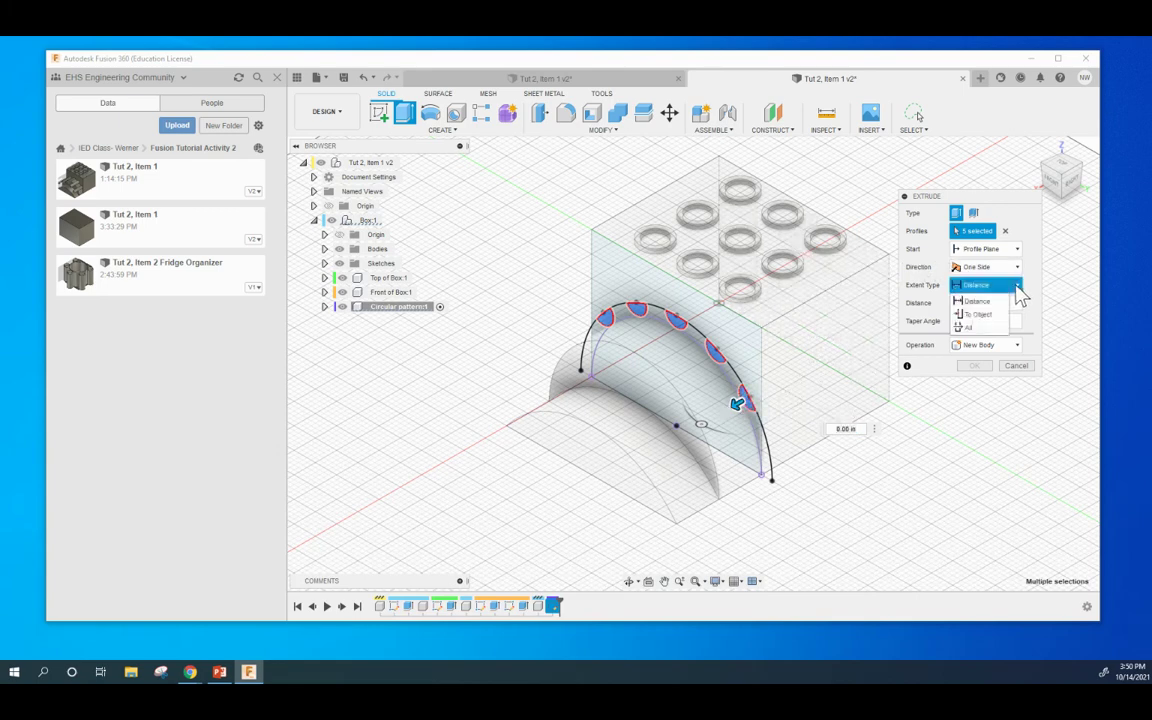
{"action": "left_click", "coordinate": [977, 315]}
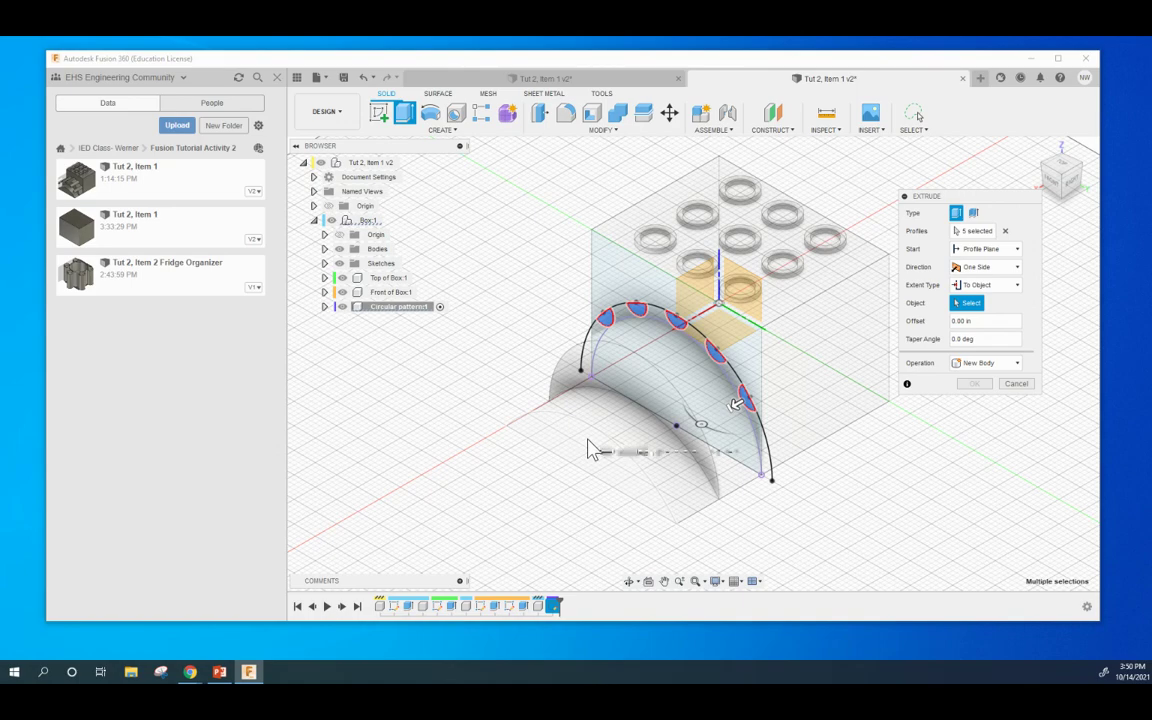
{"action": "left_click", "coordinate": [590, 448]}
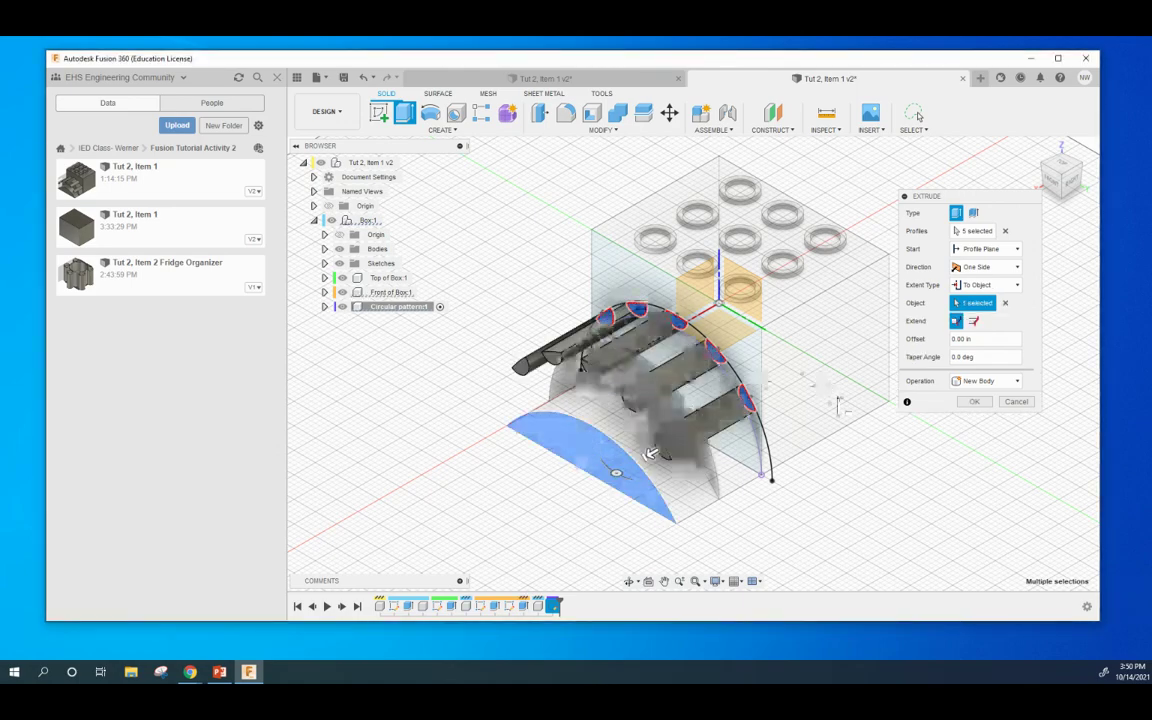
{"action": "middle_click_drag", "start_coordinate": [877, 491], "coordinate": [885, 455], "text": "shift"}
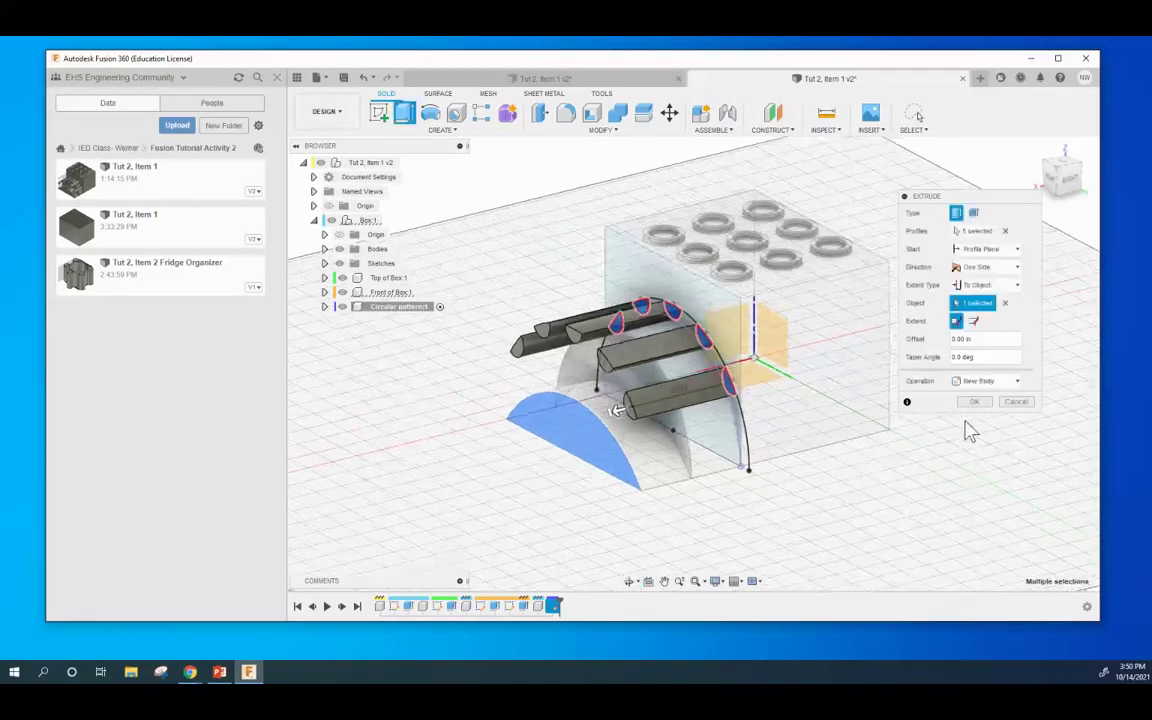
{"action": "left_click", "coordinate": [973, 403]}
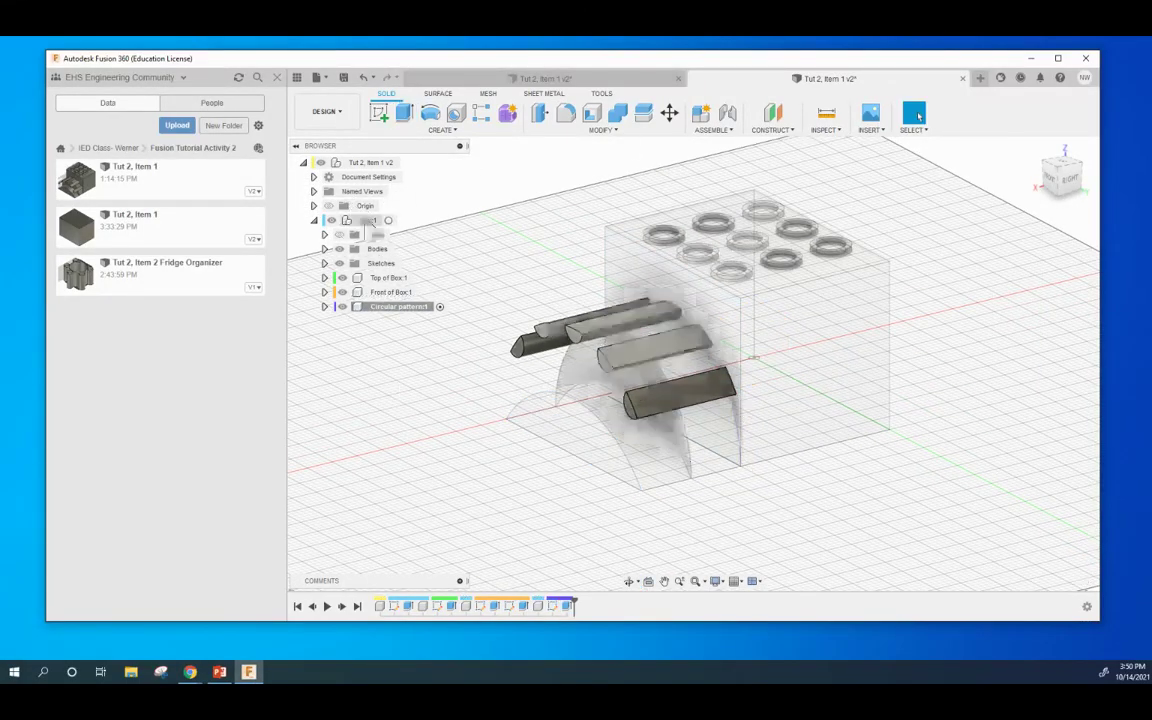
Activate the Box component and inspect the whole model with the extruded half circles.
{"action": "left_click", "coordinate": [388, 222]}
{"action": "left_click", "coordinate": [441, 451]}
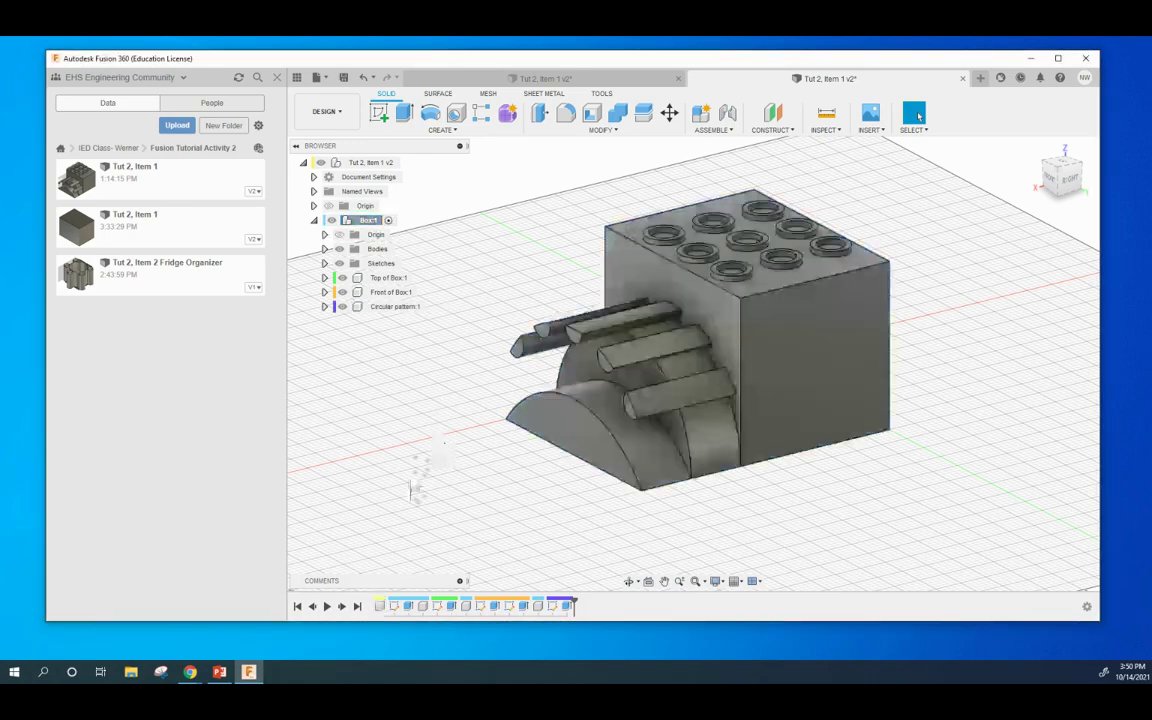
{"action": "middle_click_drag", "start_coordinate": [411, 476], "coordinate": [500, 465], "text": "shift"}
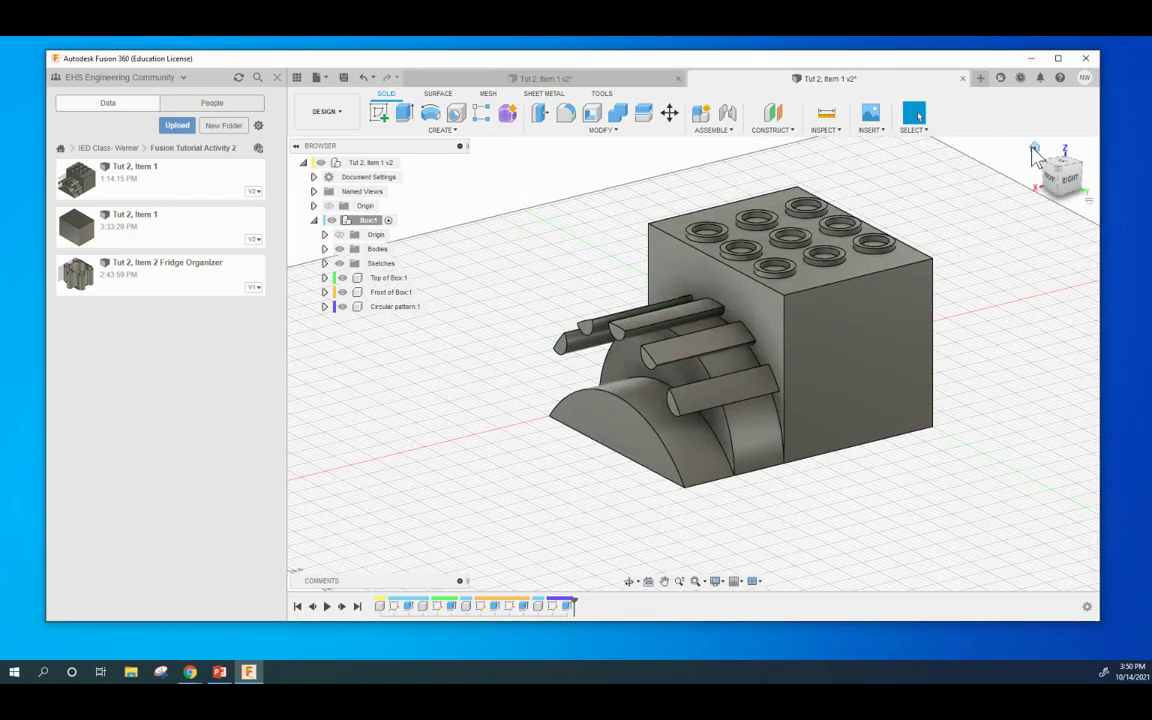
Compare the whole model with the finished reference document in the home view, and return to the working document.
{"action": "middle_click_drag", "start_coordinate": [1015, 172], "coordinate": [955, 292], "text": "shift"}
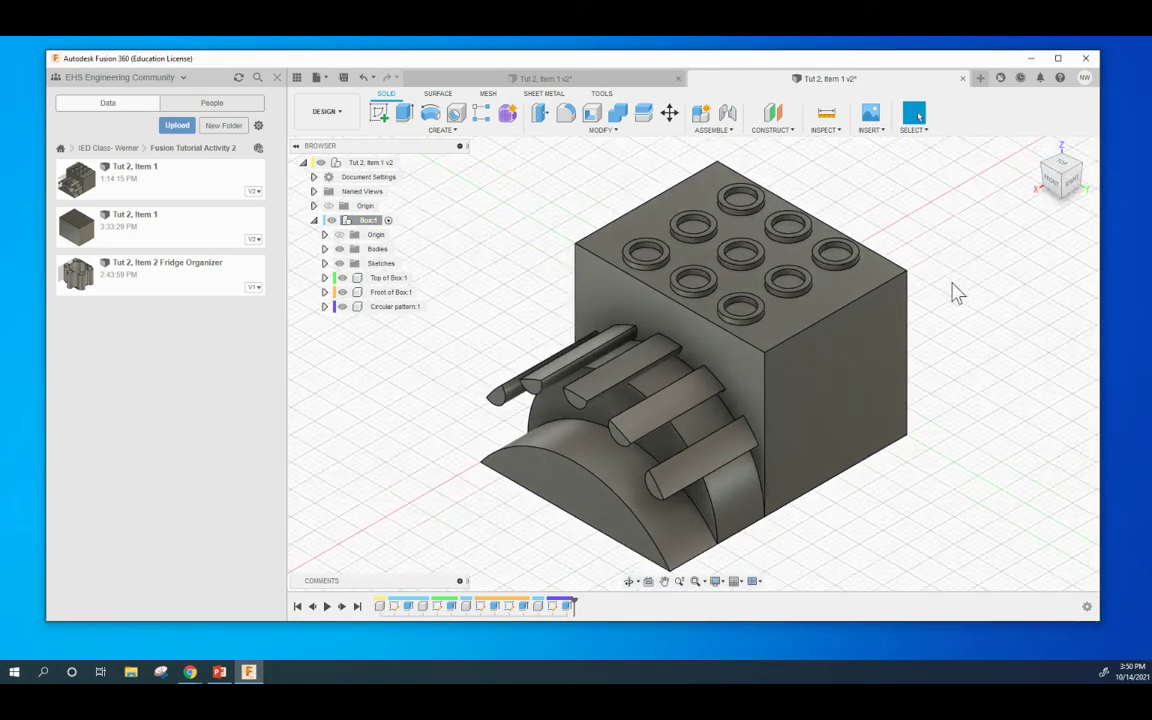
{"action": "left_click", "coordinate": [569, 82]}
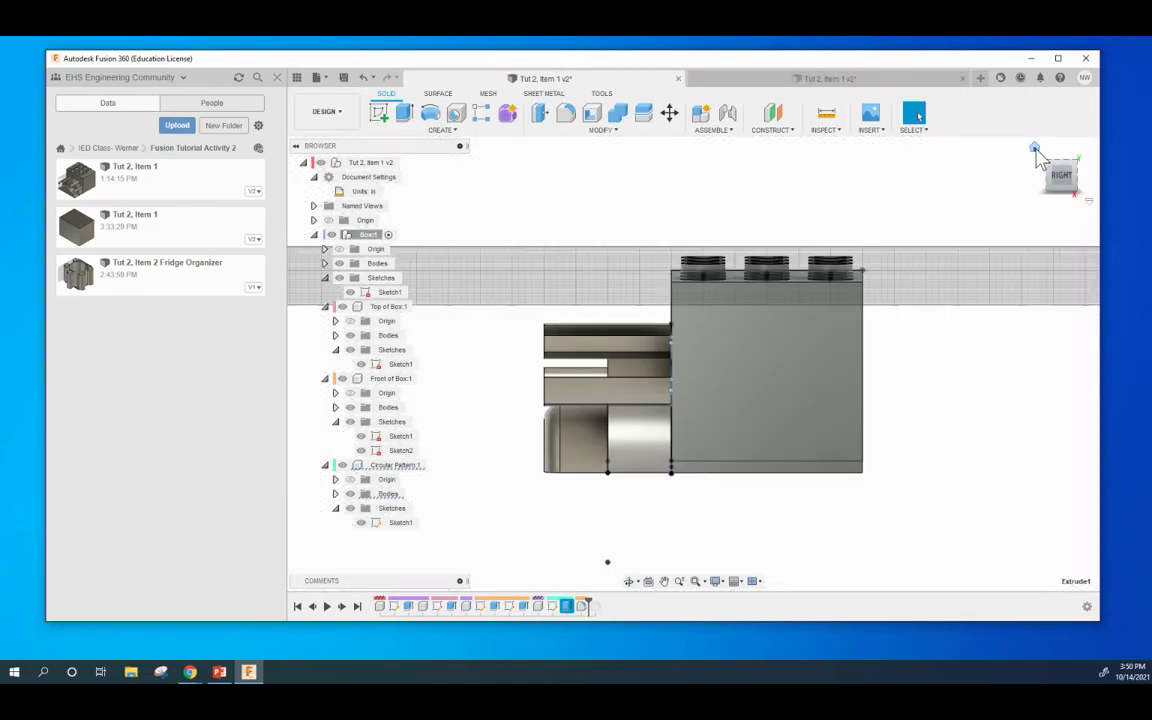
{"action": "left_click", "coordinate": [1035, 149]}
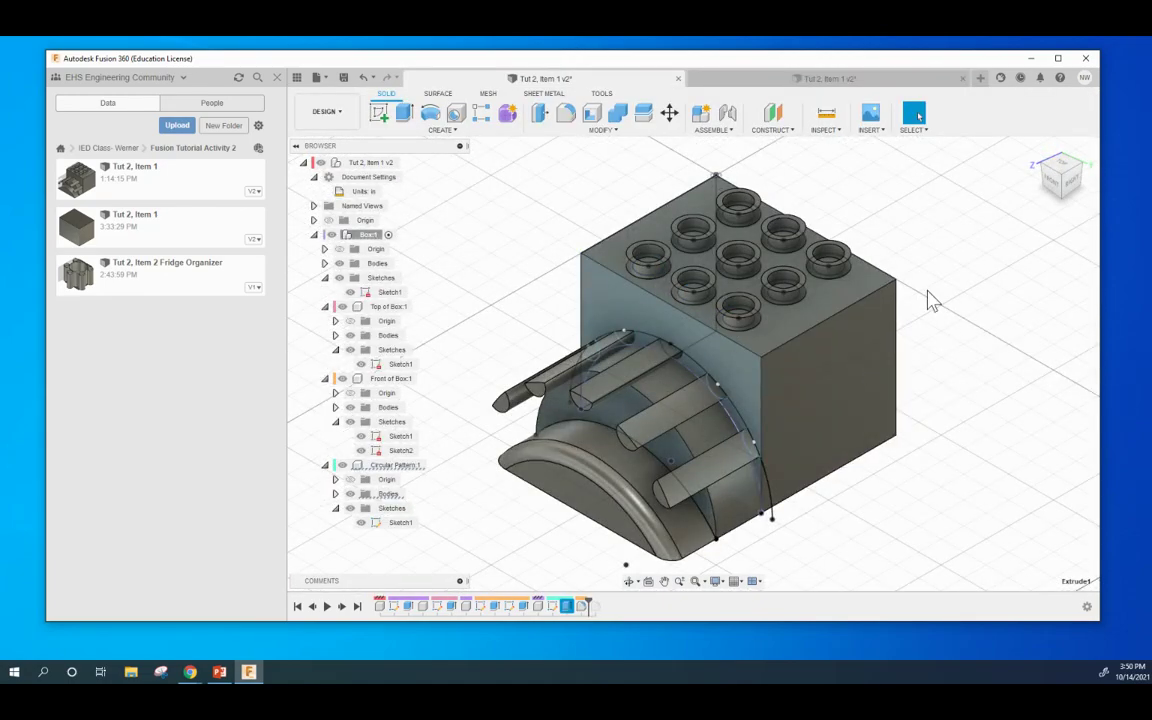
{"action": "left_click", "coordinate": [790, 80]}
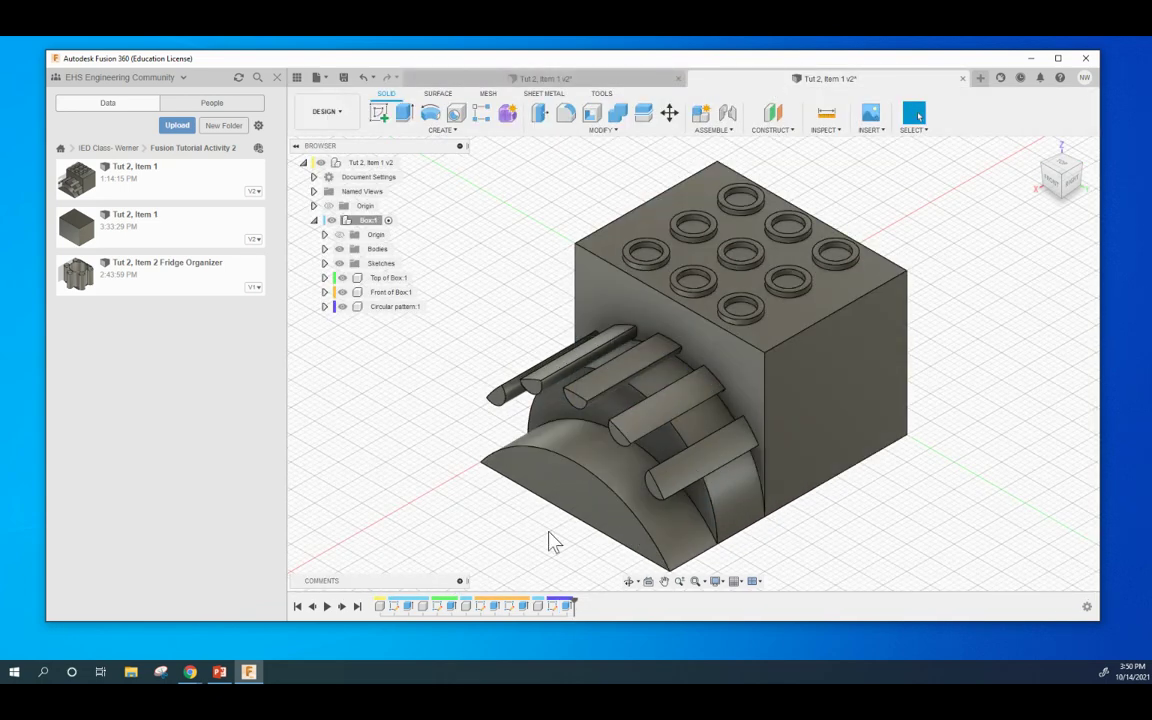
Expand the Front of Box and Circular pattern components in the browser to show the sketches they contain.
{"action": "left_click", "coordinate": [324, 307]}
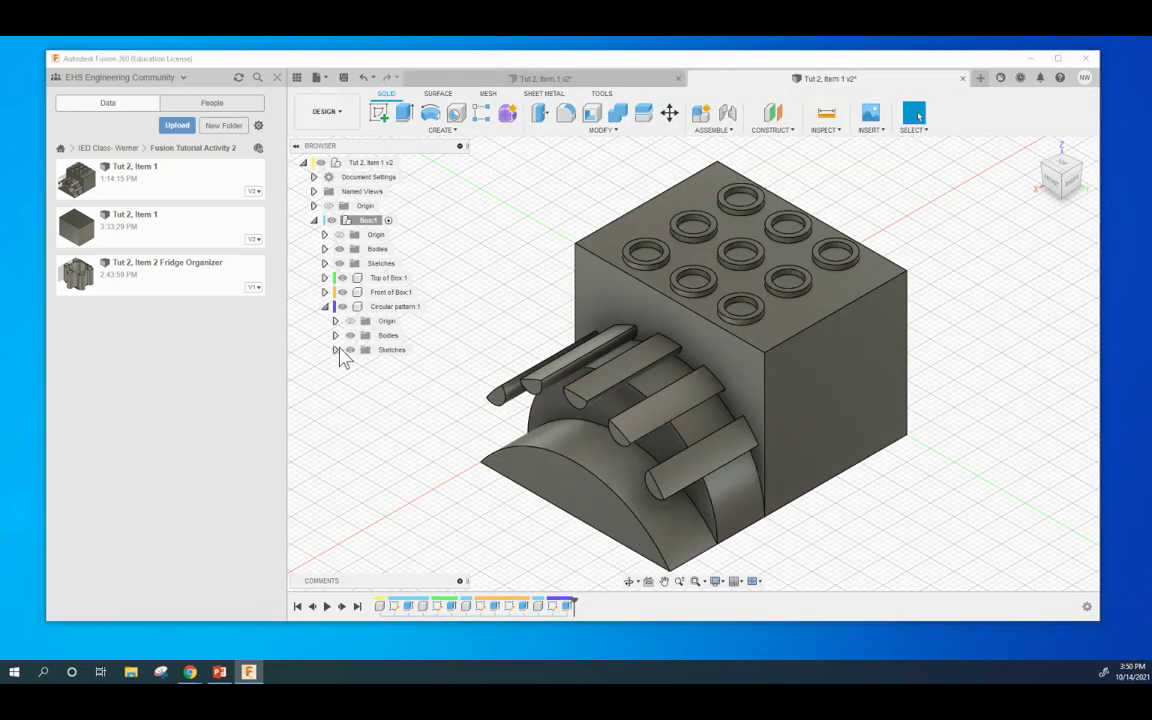
{"action": "left_click", "coordinate": [335, 350]}
{"action": "left_click", "coordinate": [324, 292]}
{"action": "left_click", "coordinate": [335, 335]}
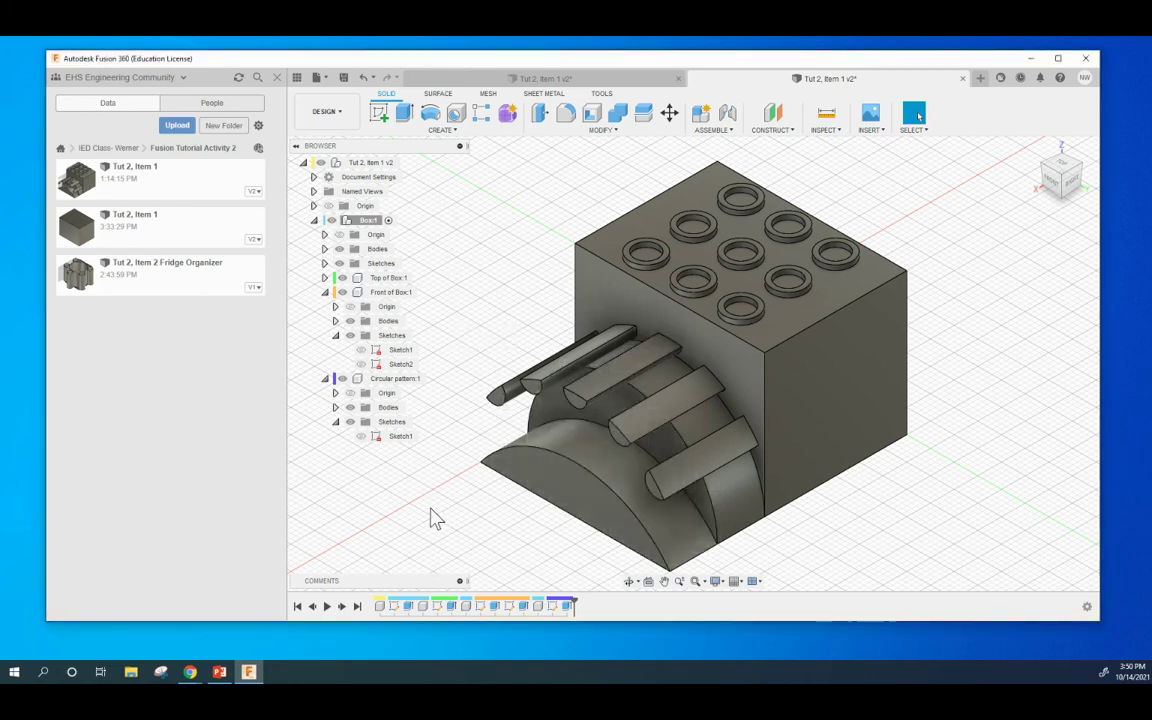
Fillet the curved front edge of the smaller half-round with a constant radius.
{"action": "middle_click_drag", "start_coordinate": [430, 518], "coordinate": [494, 465]}
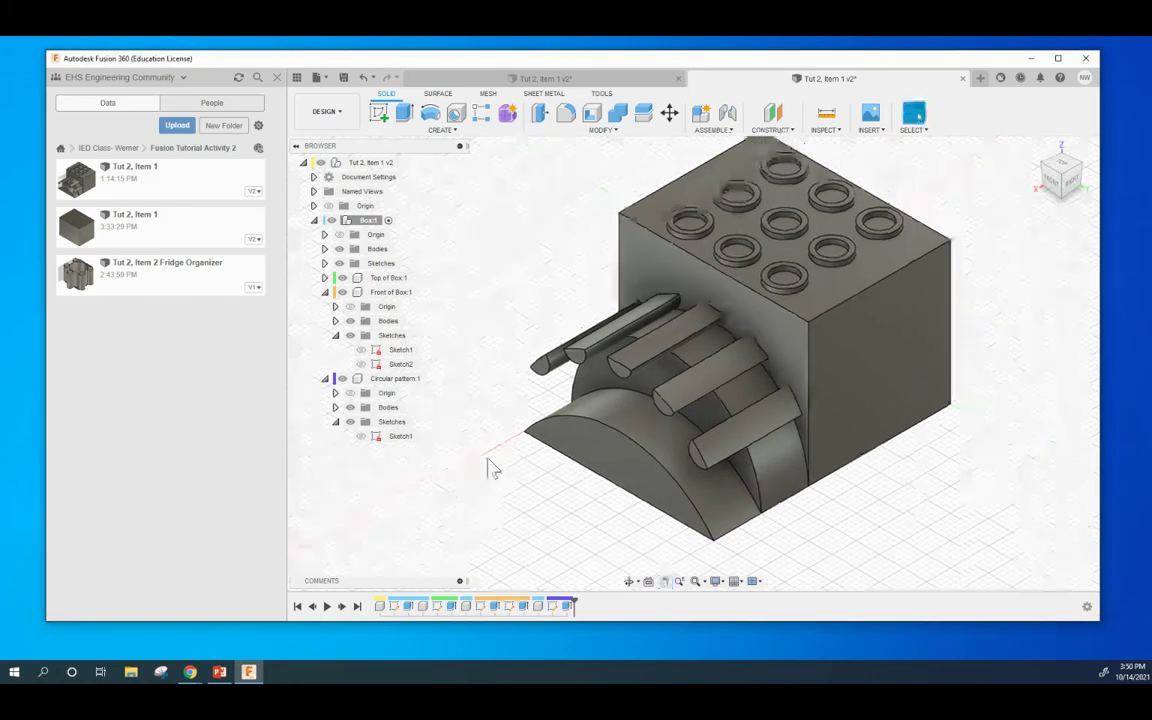
{"action": "left_click", "coordinate": [575, 116]}
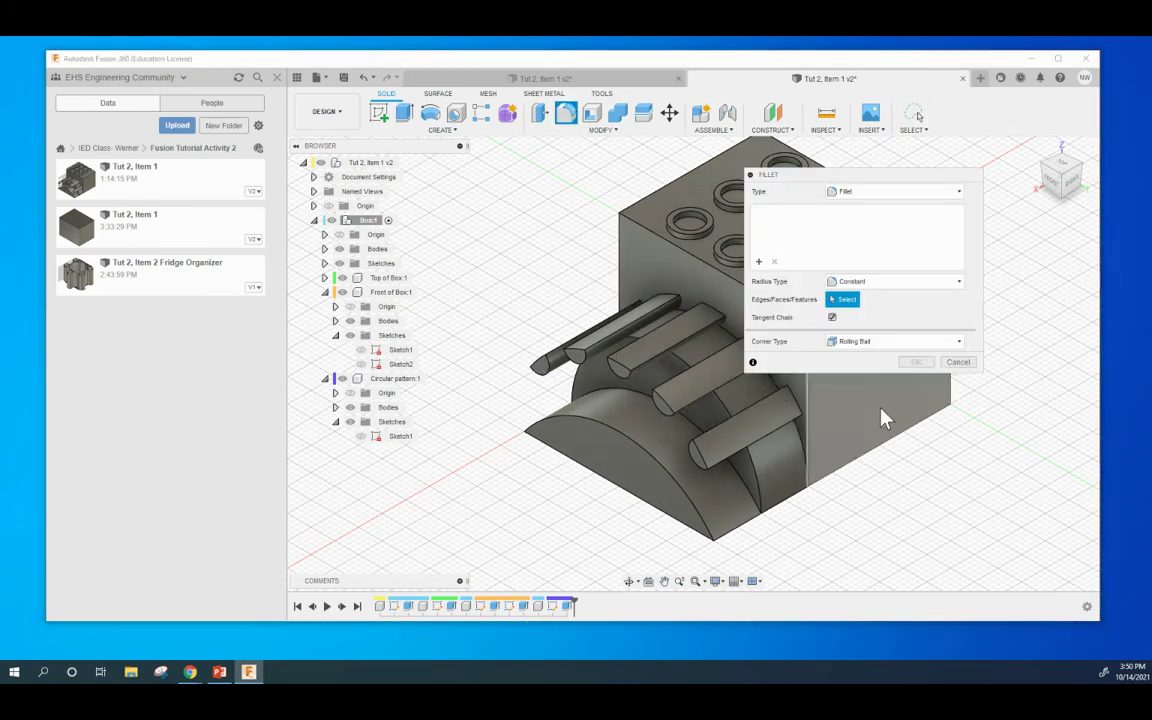
{"action": "left_click", "coordinate": [601, 427]}
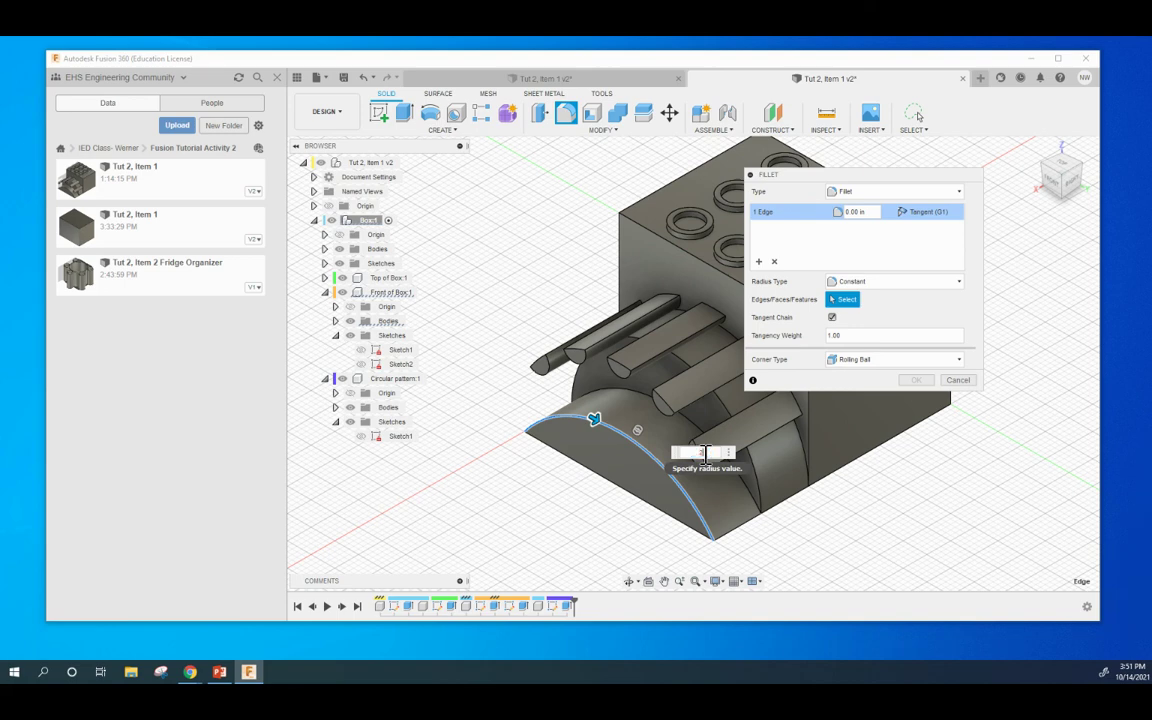
{"action": "key", "text": "Return"}
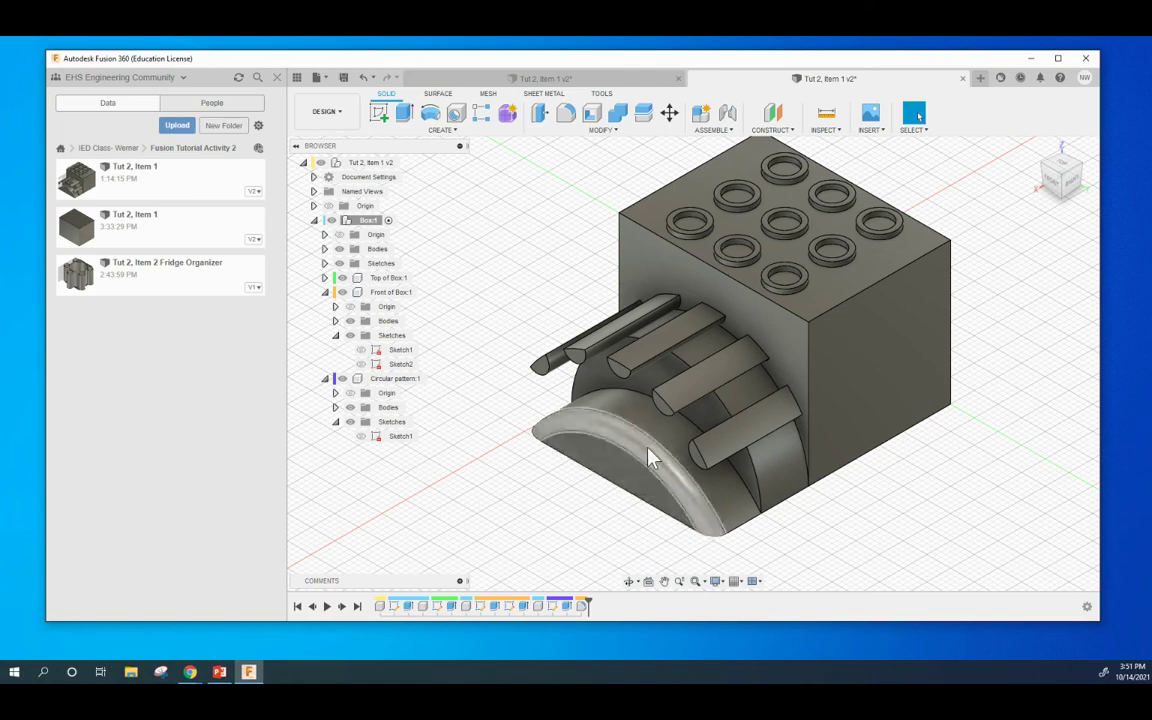
Start a constant-radius fillet on the curved front edges of the five extruded half circles.
{"action": "middle_click_drag", "start_coordinate": [542, 545], "coordinate": [593, 225], "text": "shift"}
{"action": "left_click", "coordinate": [567, 115]}
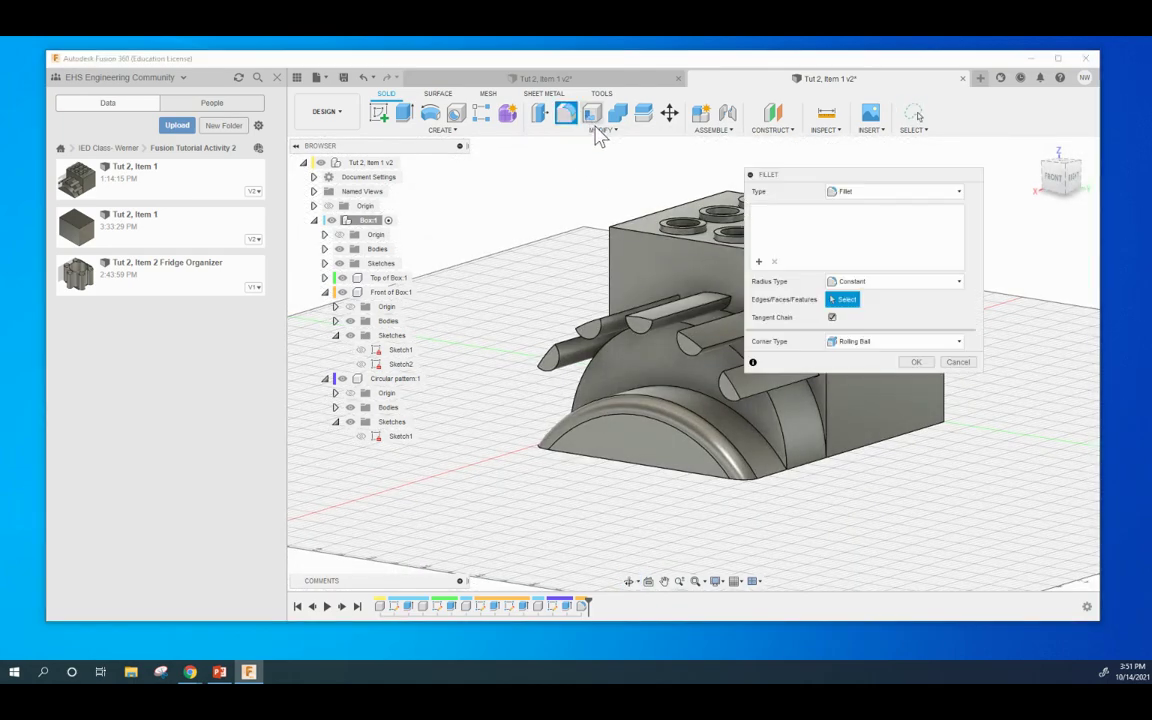
{"action": "left_click", "coordinate": [592, 348]}
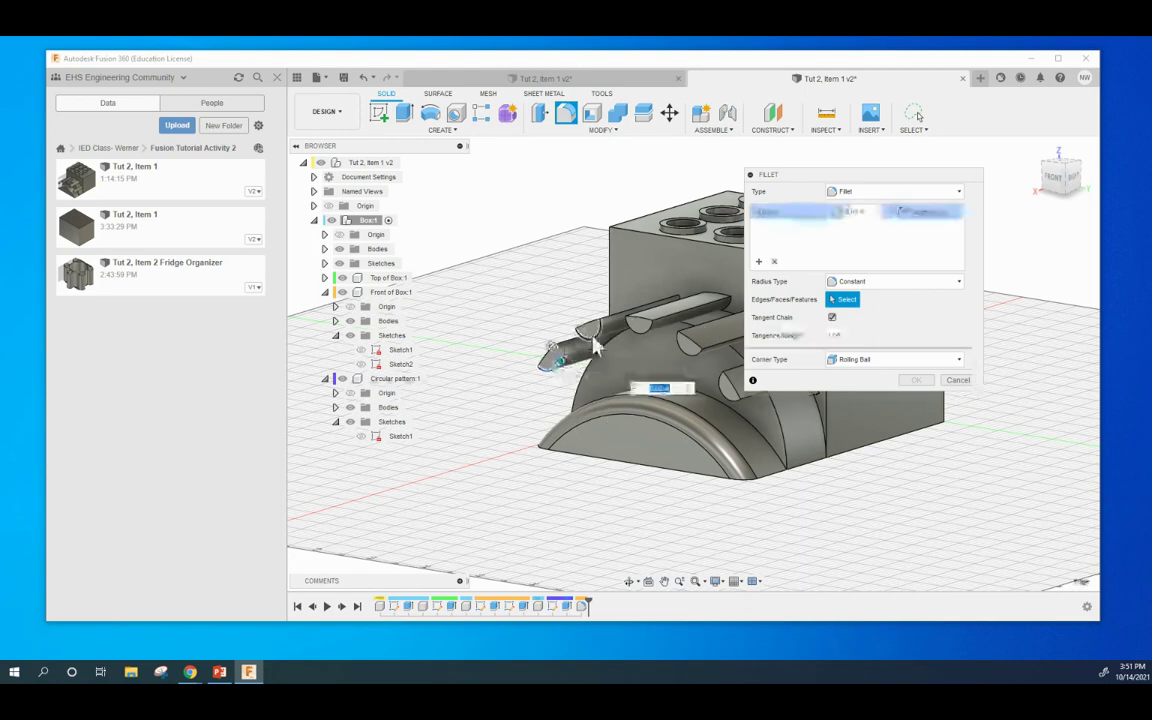
{"action": "left_click", "coordinate": [636, 330]}
{"action": "left_click", "coordinate": [648, 342]}
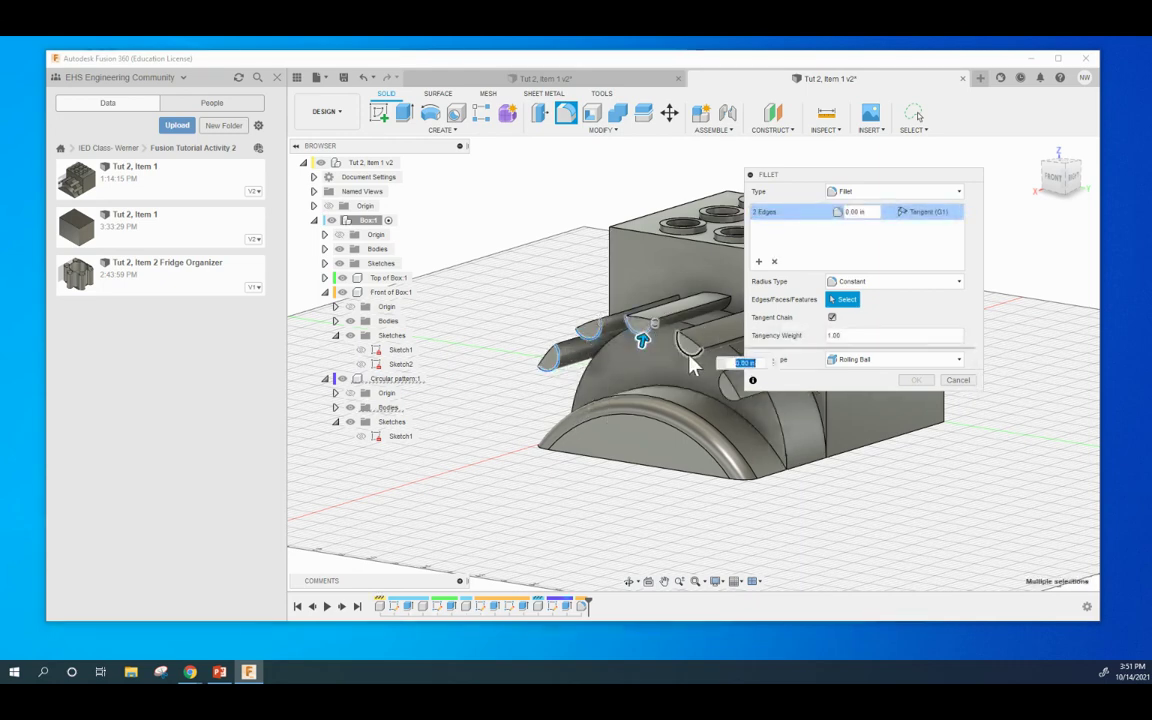
{"action": "left_click", "coordinate": [689, 364]}
{"action": "left_click", "coordinate": [724, 396]}
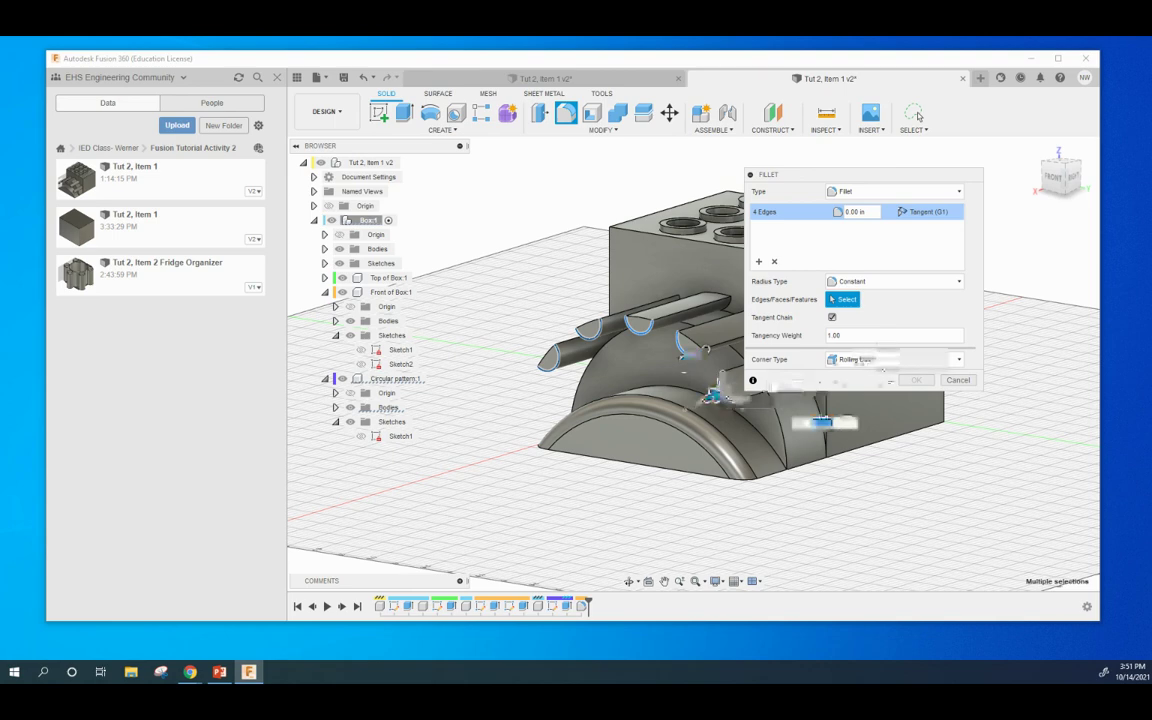